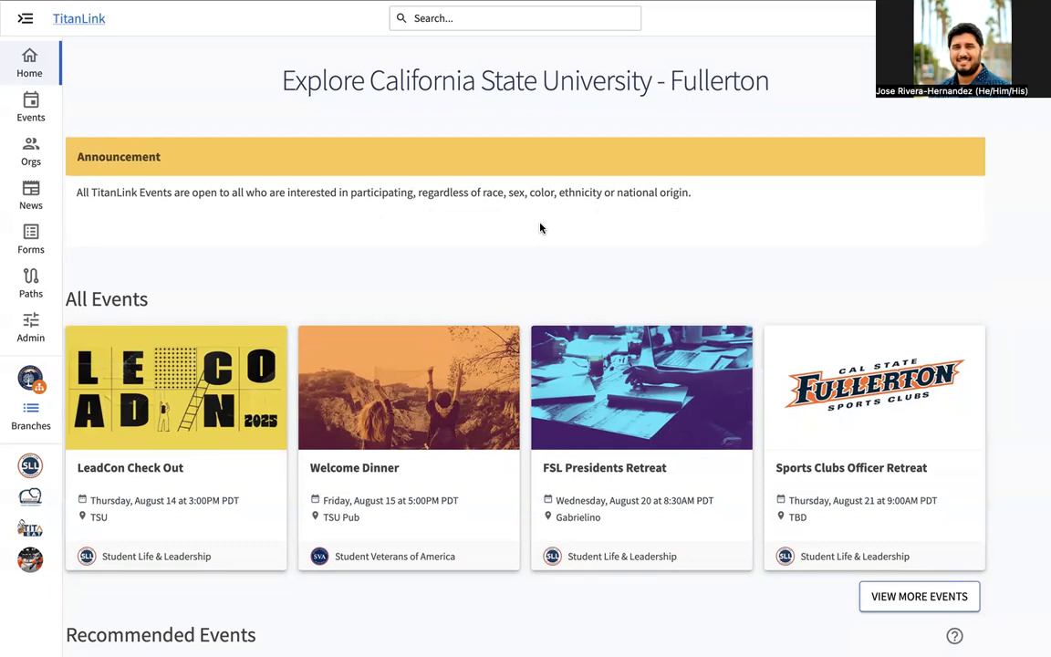
Step: Open the organizations directory and browse the listed student organizations
scroll(540, 228, down, 1)
scroll(540, 228, up, 1)
click(31, 148)
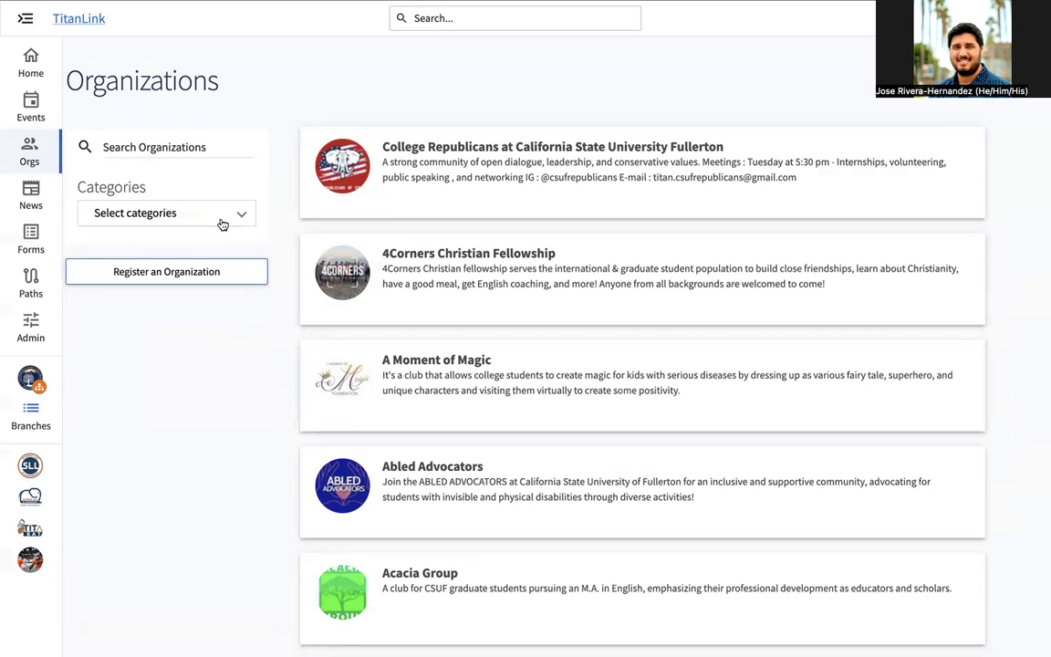
scroll(404, 542, down, 5)
scroll(406, 539, up, 5)
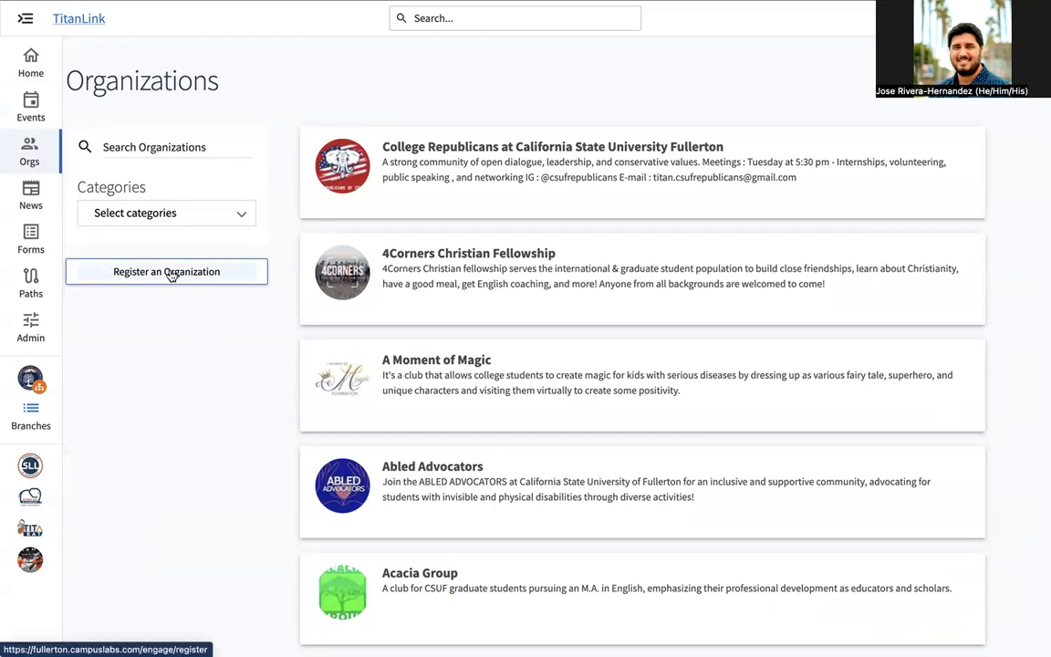
Step: Open the organization registration page and review its options for re-registering an existing organization or registering a new one
click(168, 272)
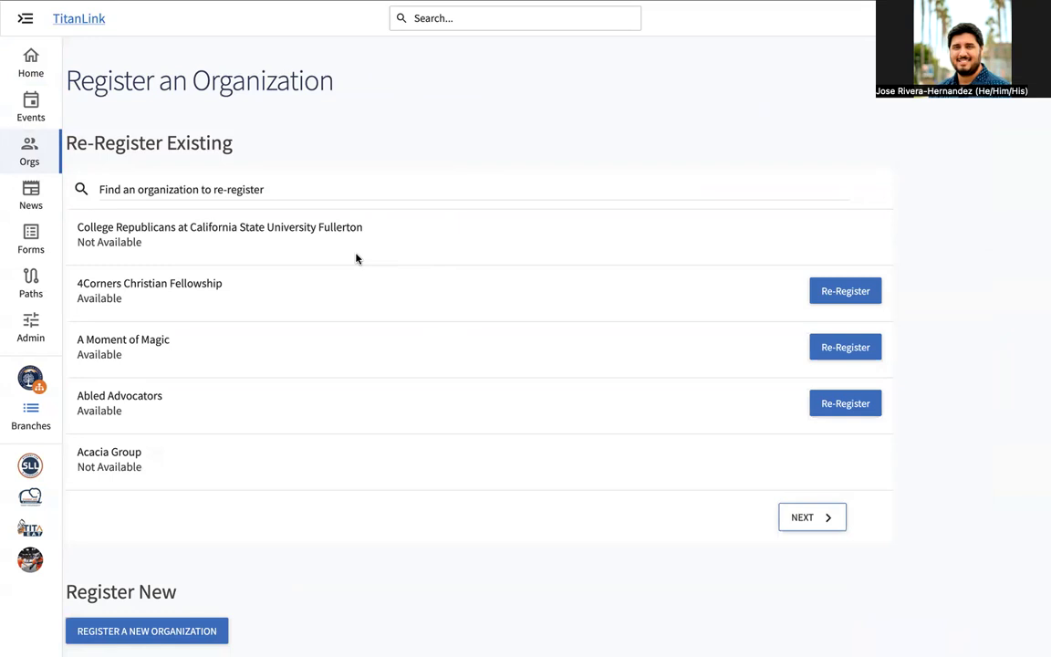
click(296, 185)
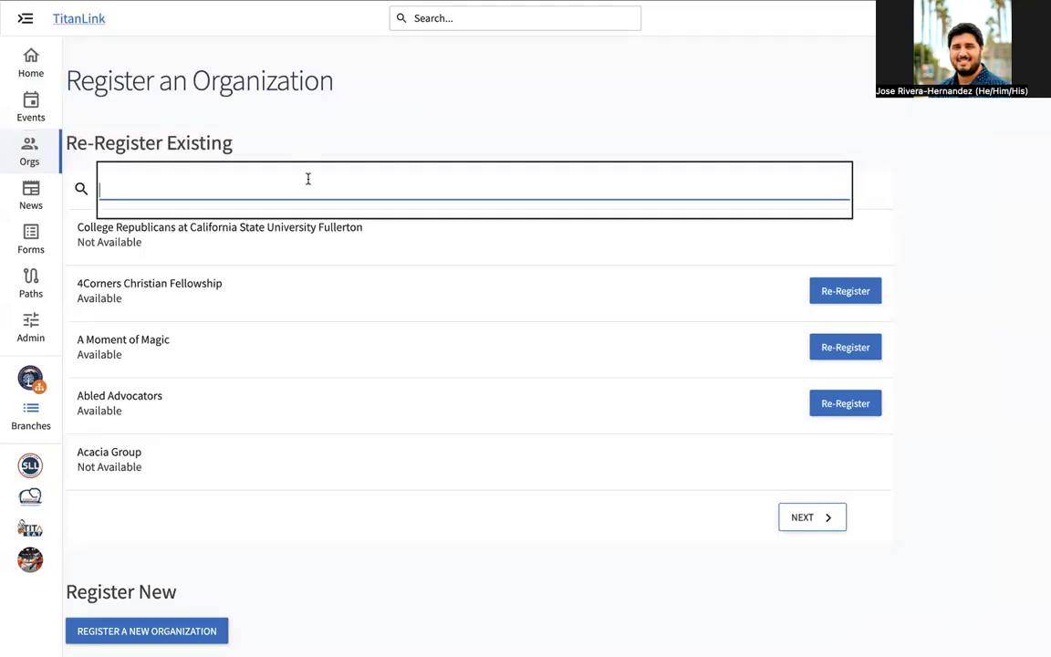
click(352, 129)
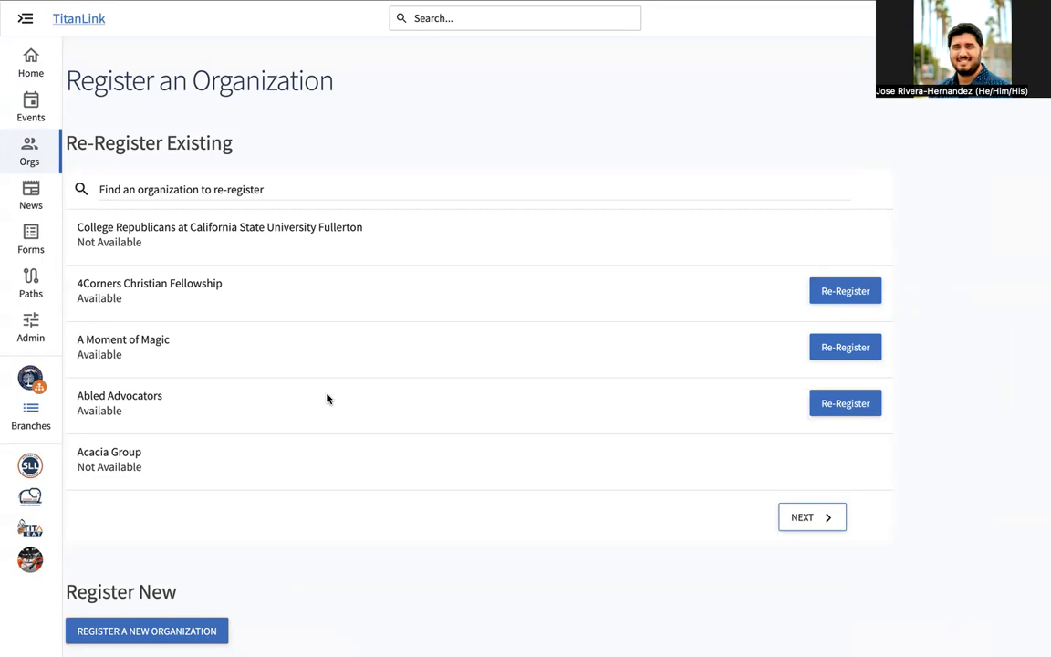
scroll(301, 407, down, 1)
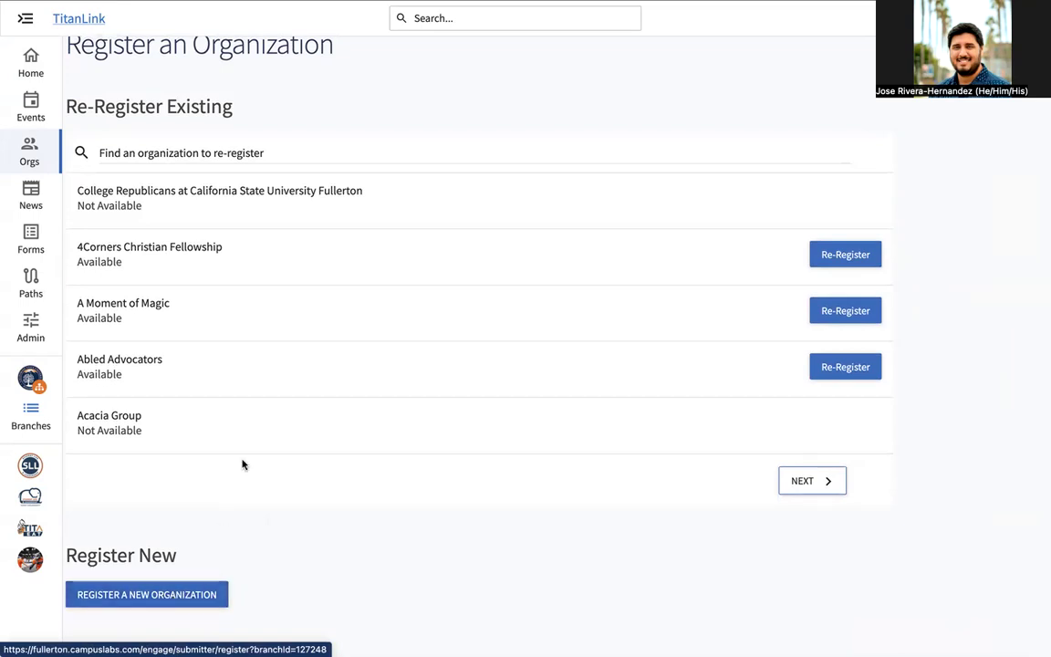
scroll(146, 182, up, 1)
Step: Return to the TitanLink home page and open My Submissions from the account options
click(89, 22)
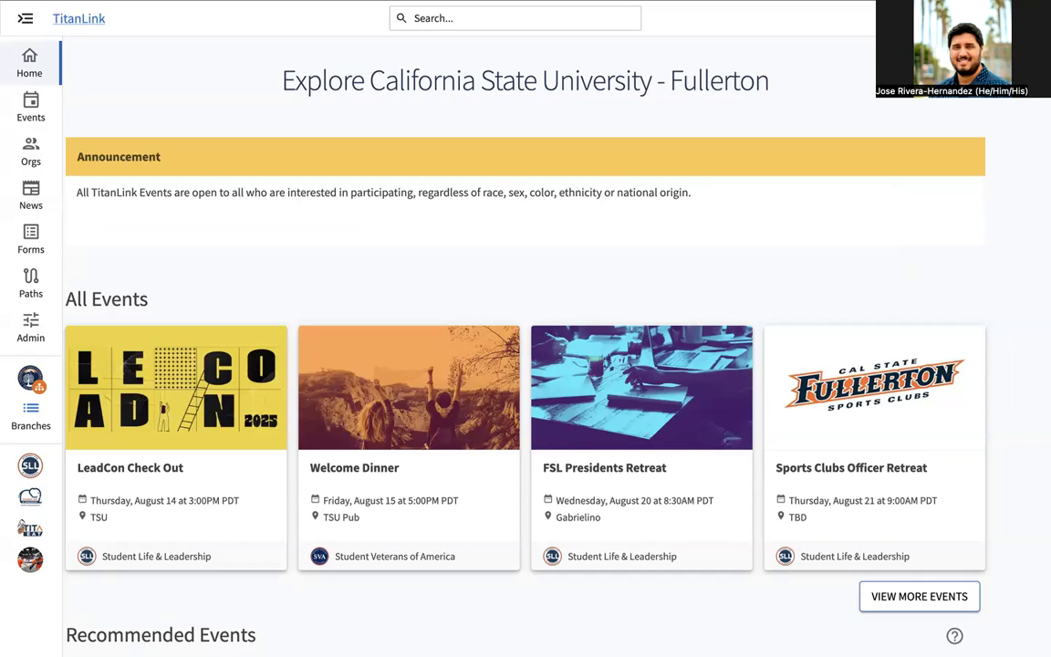
click(981, 18)
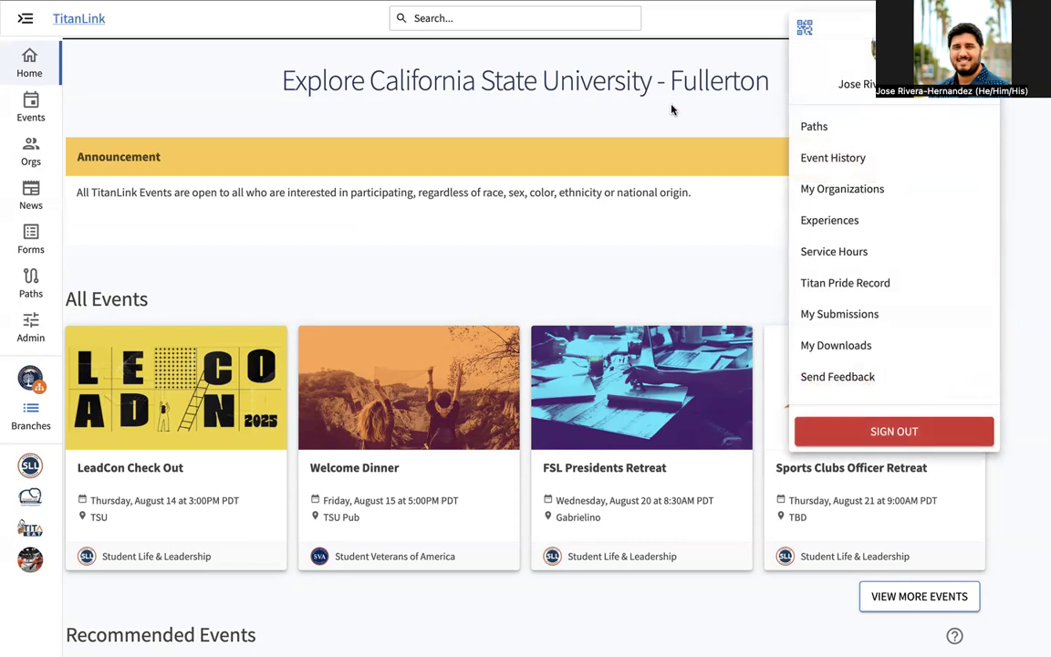
click(858, 316)
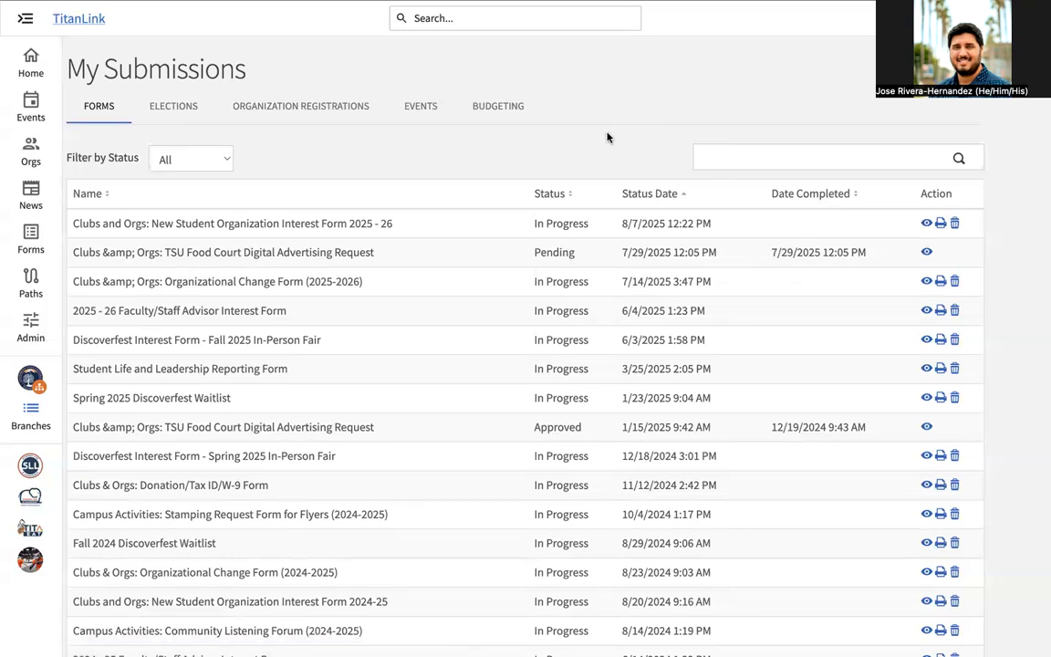
Step: Go back to the home page and review the Latest News and Campus Links sections
click(75, 20)
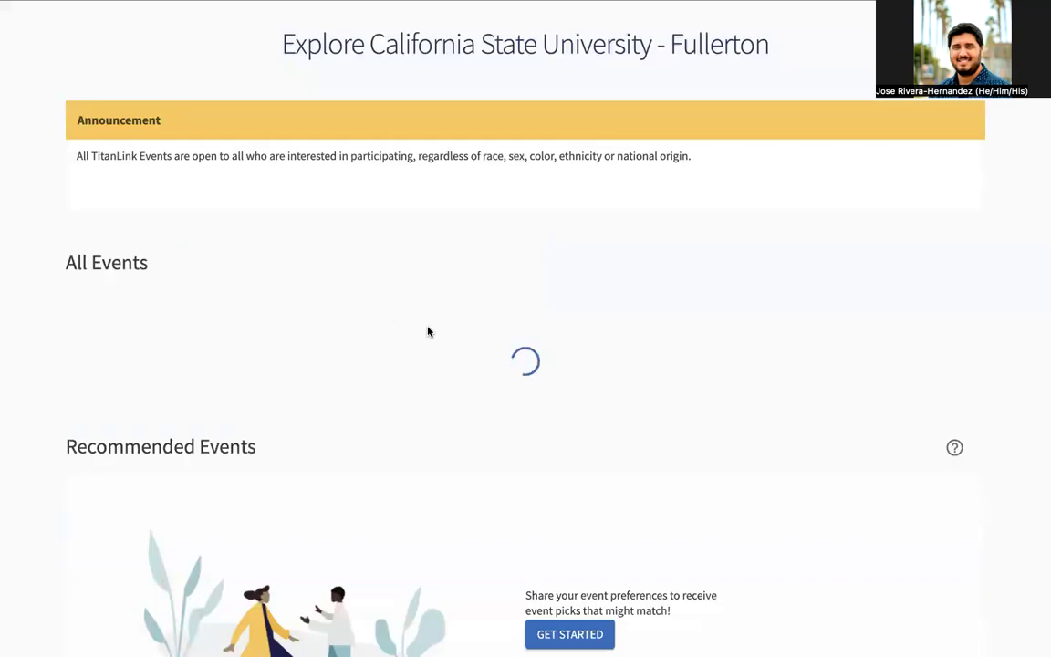
scroll(610, 249, down, 5)
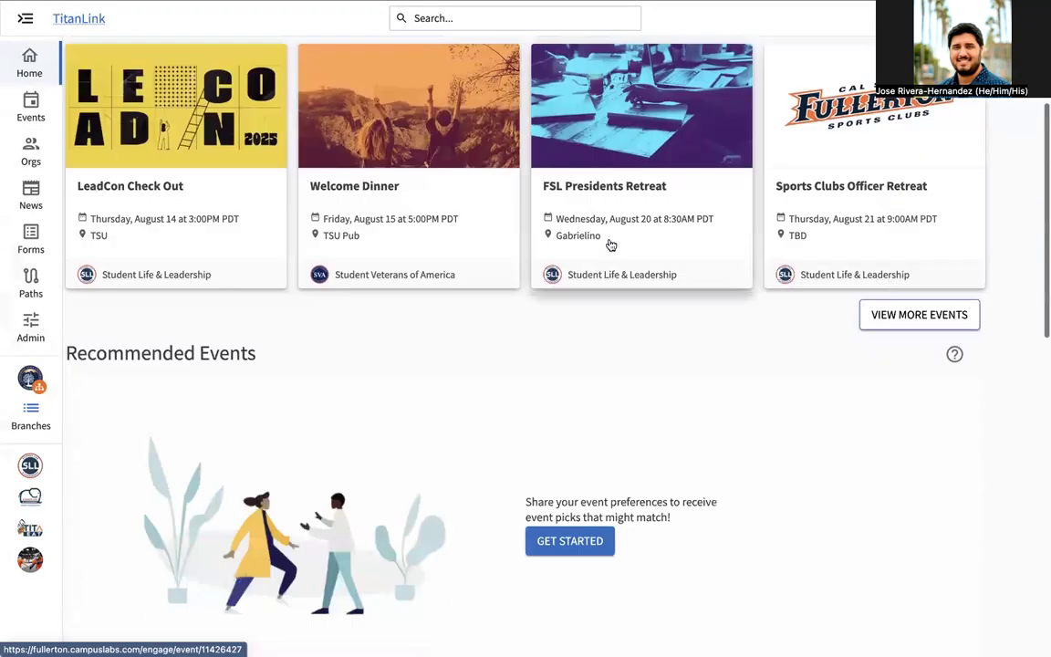
scroll(609, 244, down, 4)
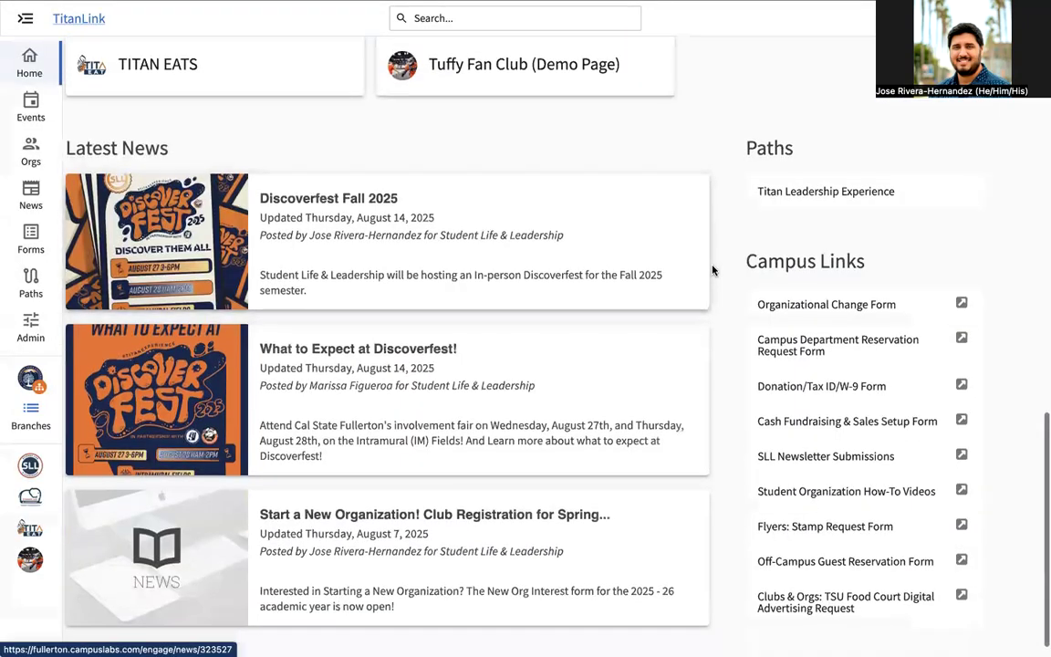
drag(746, 236, 866, 237)
click(951, 236)
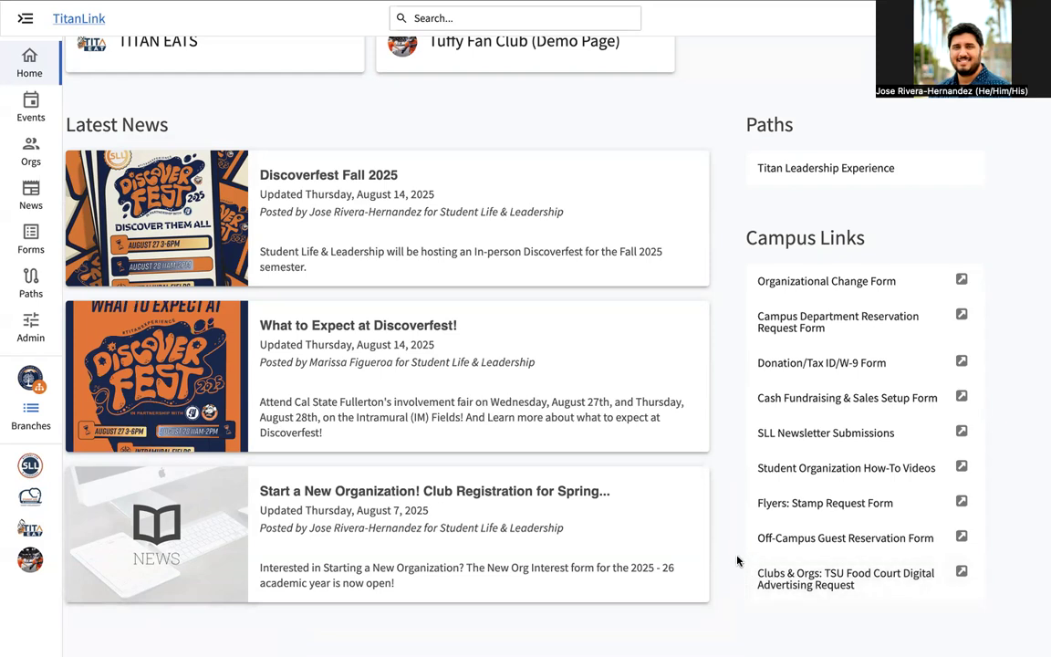
scroll(737, 560, up, 1)
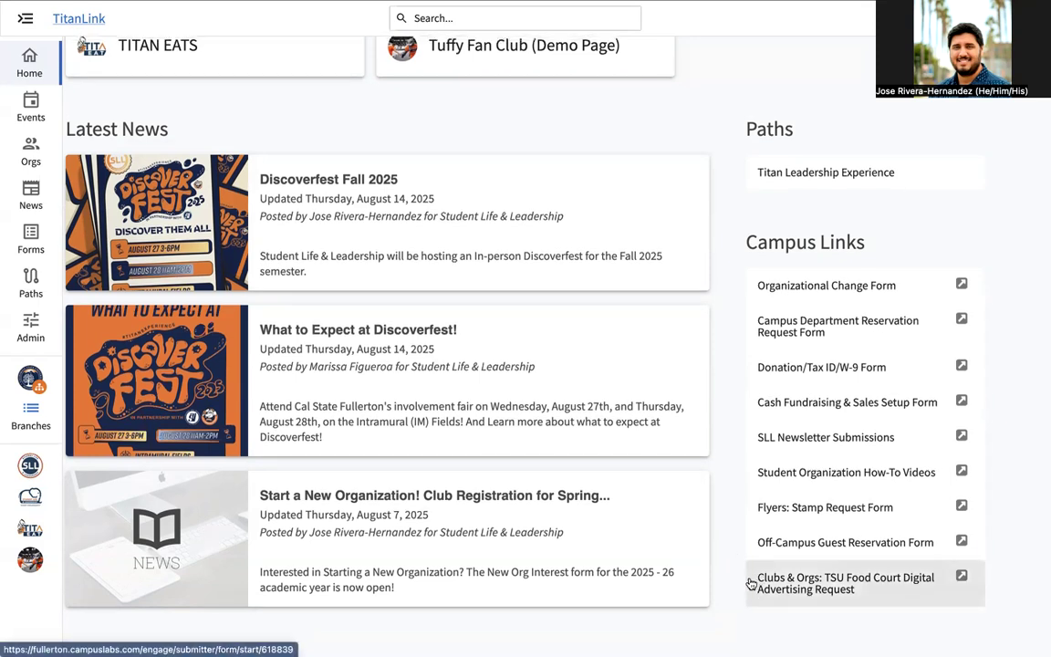
scroll(725, 516, up, 10)
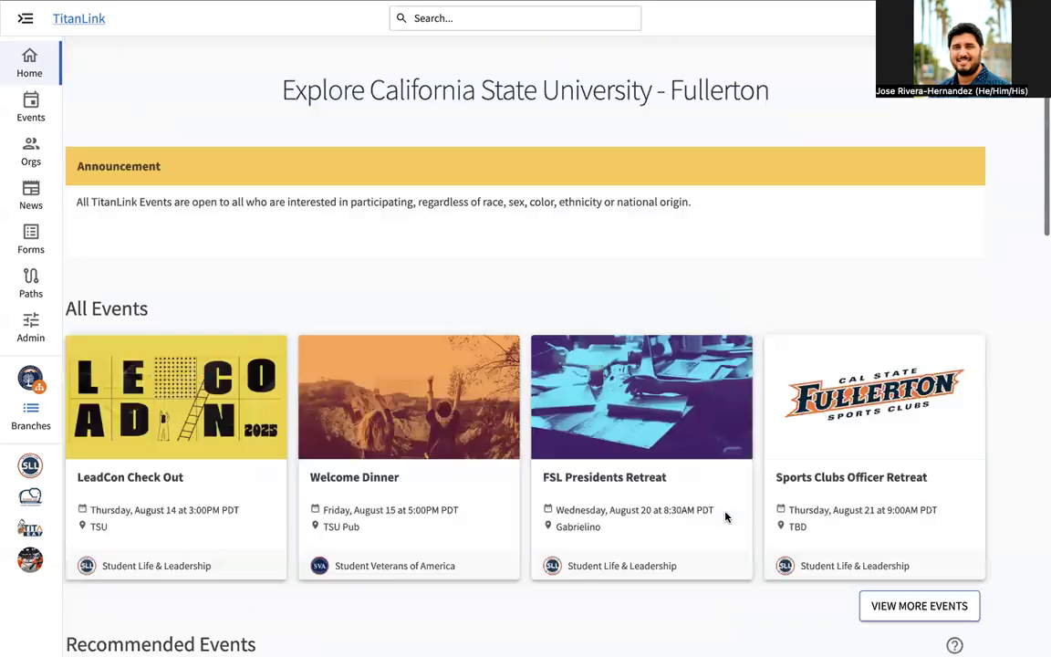
Step: Open the About page in the organization tools of Tuffy Fan Club (Demo Page)
scroll(642, 292, down, 1)
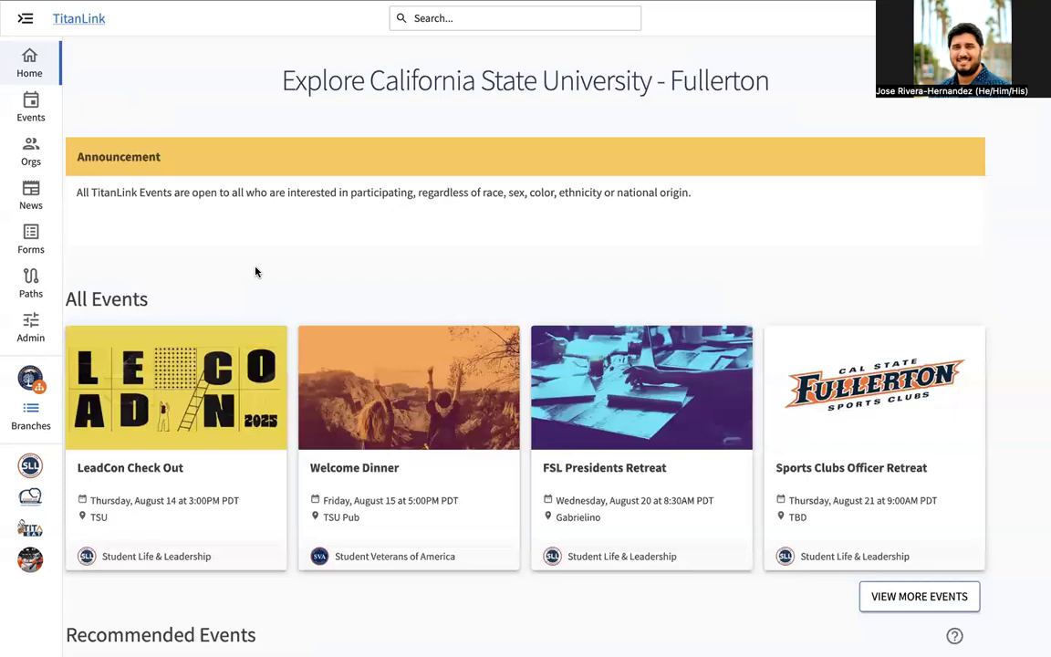
scroll(255, 272, down, 3)
scroll(255, 272, up, 3)
scroll(14, 530, down, 1)
scroll(15, 530, down, 1)
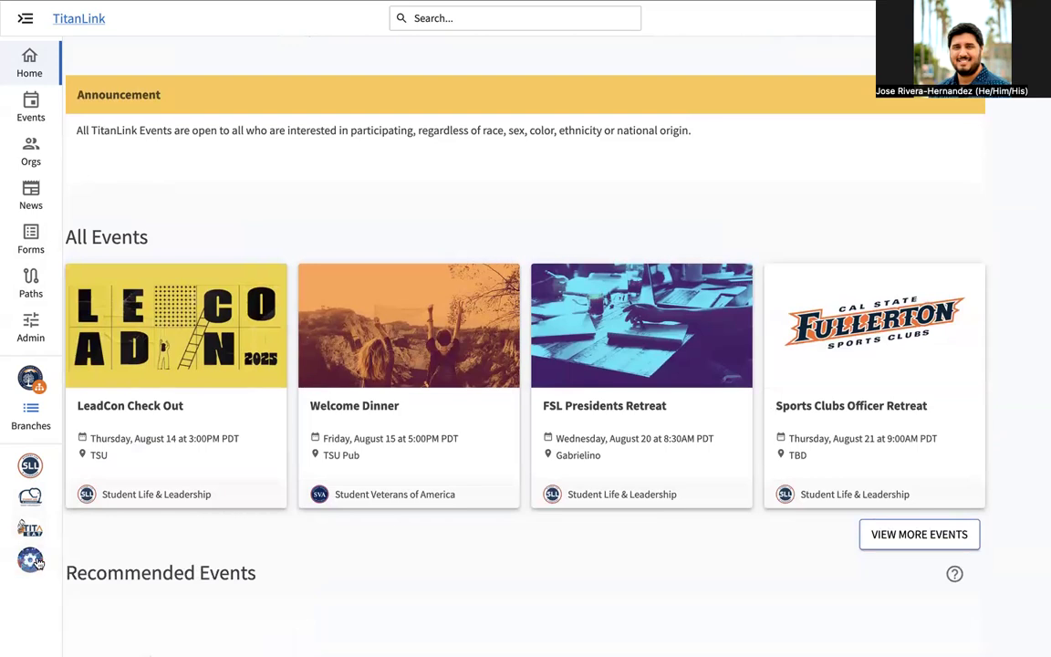
click(32, 562)
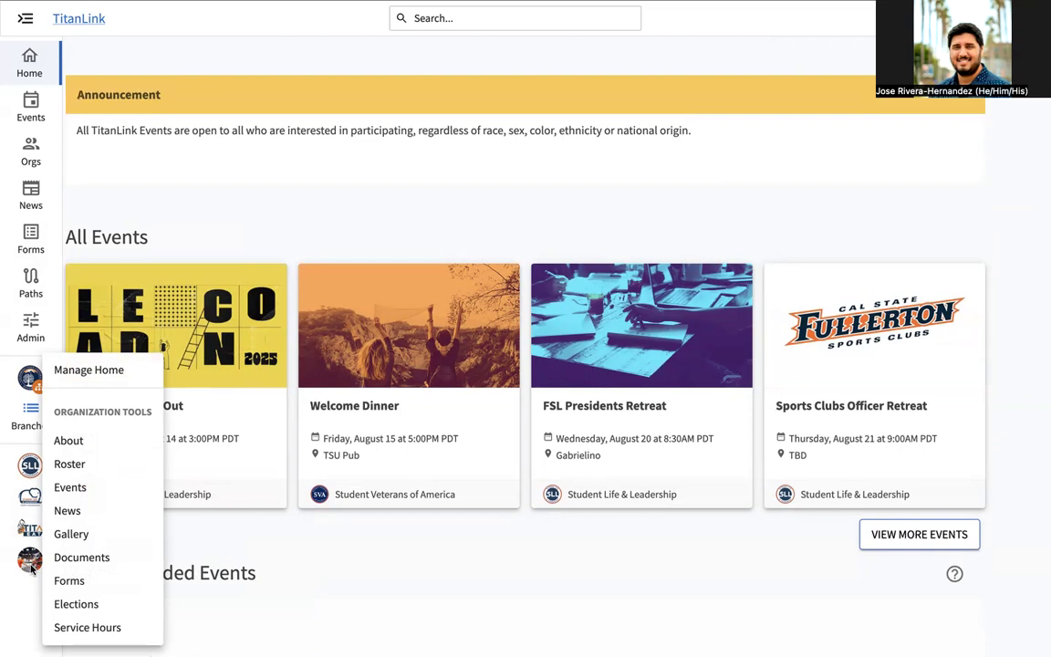
click(231, 578)
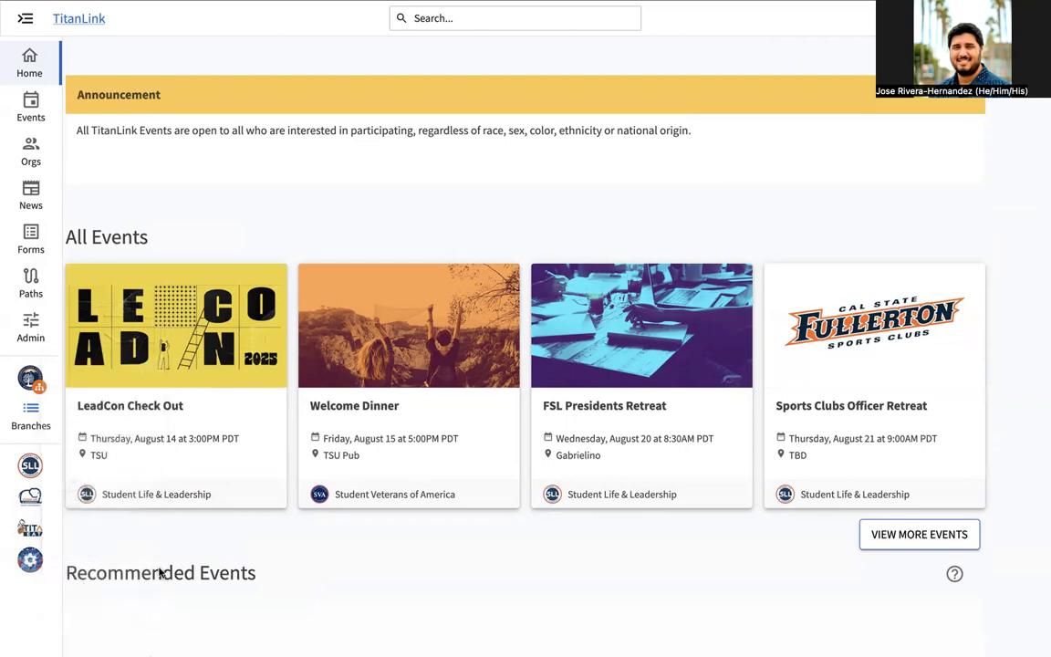
mouse_move(28, 564)
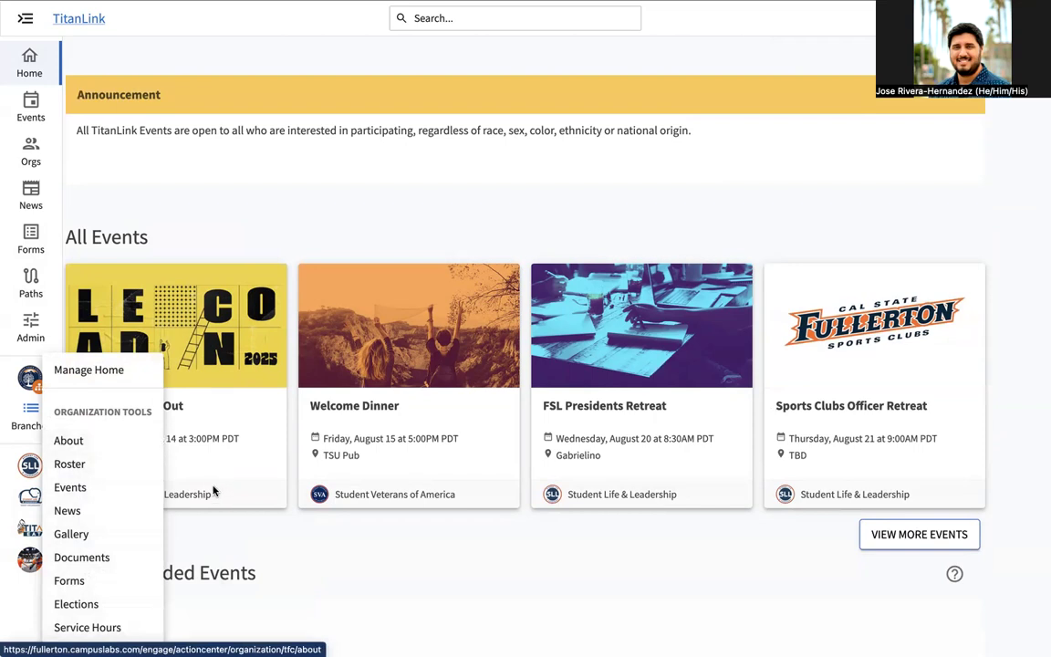
click(105, 441)
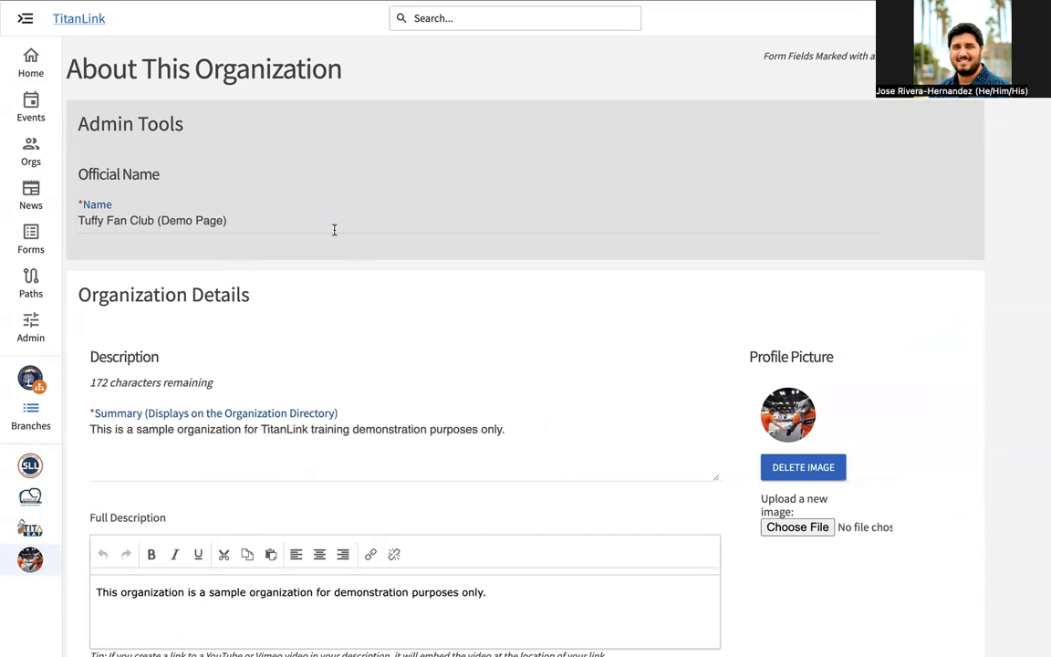
Step: Examine the organization's description, profile picture, contact information, external websites, social media and additional information sections
scroll(272, 209, down, 2)
scroll(390, 347, down, 1)
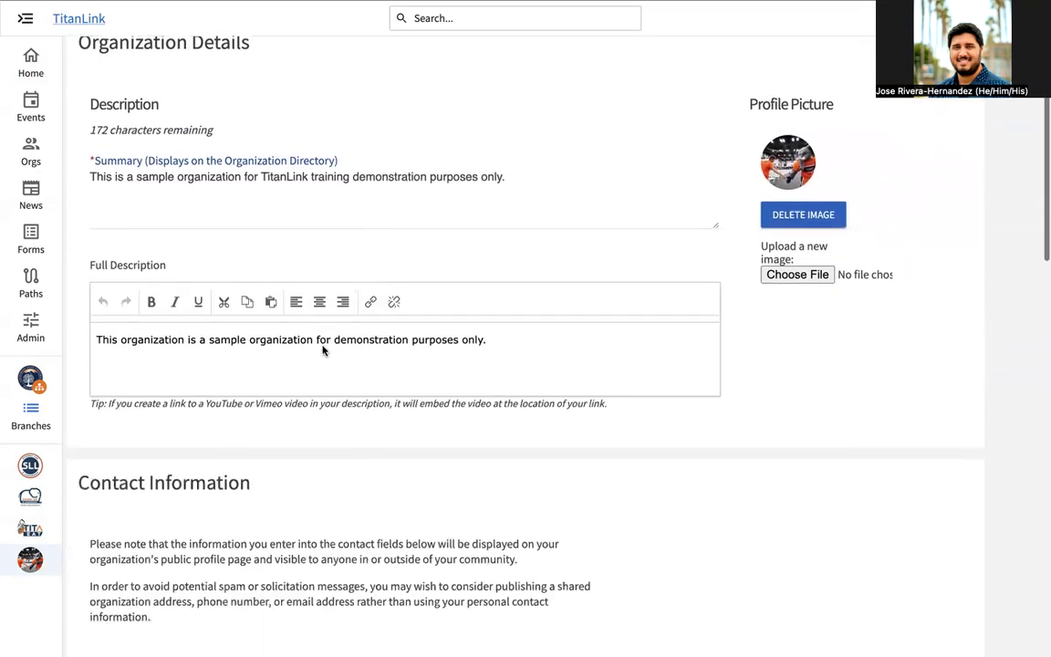
scroll(363, 358, down, 1)
scroll(361, 358, down, 5)
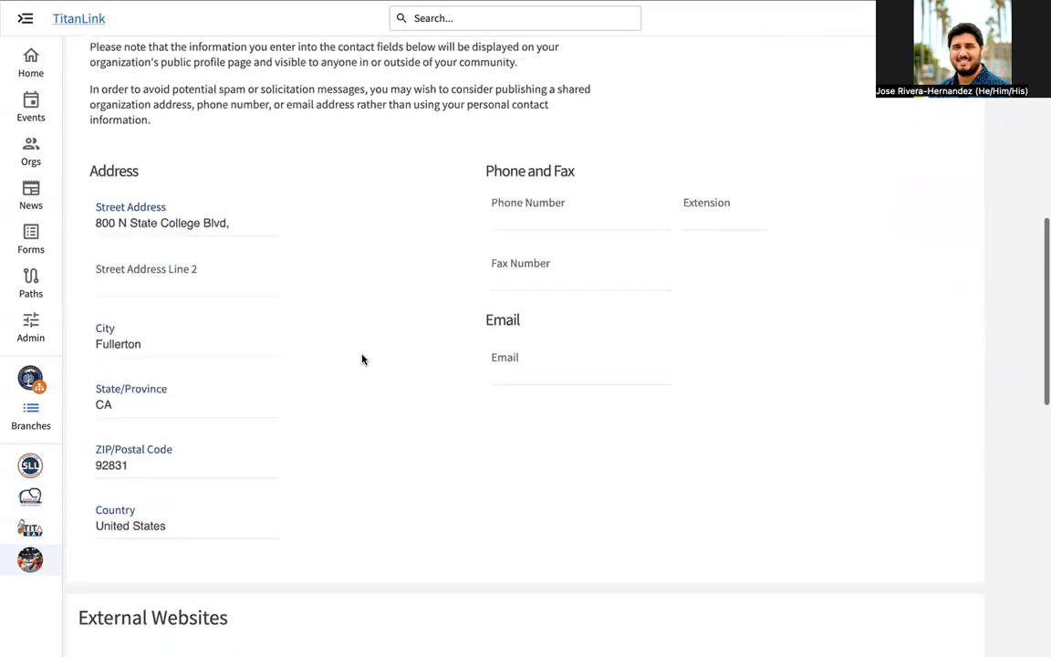
scroll(346, 310, up, 1)
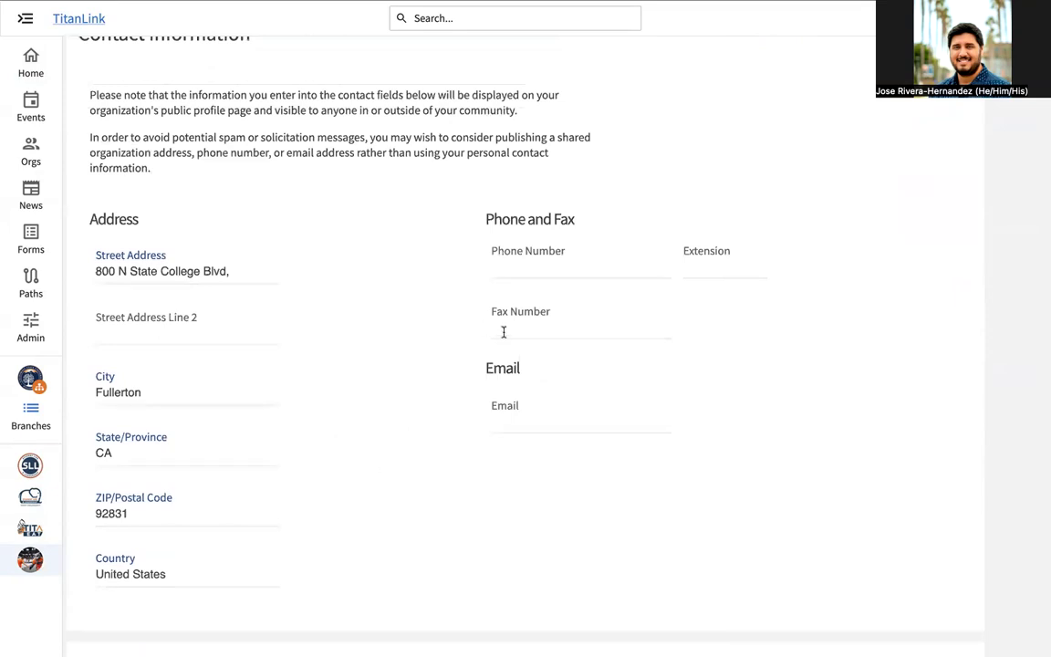
scroll(453, 301, down, 7)
scroll(453, 301, up, 2)
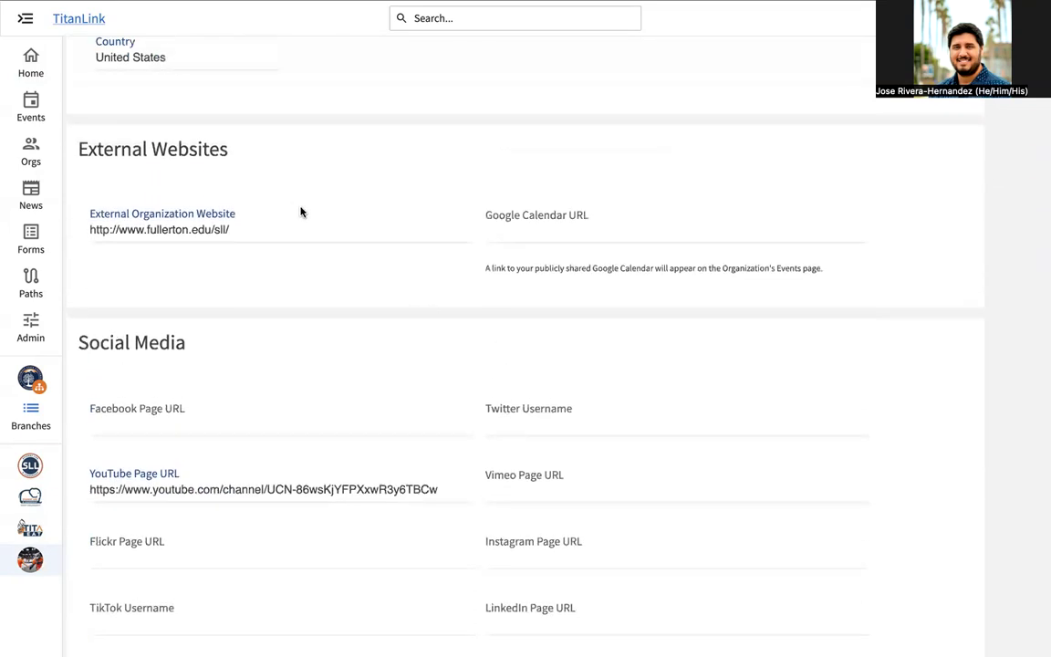
scroll(392, 374, down, 2)
scroll(399, 389, down, 1)
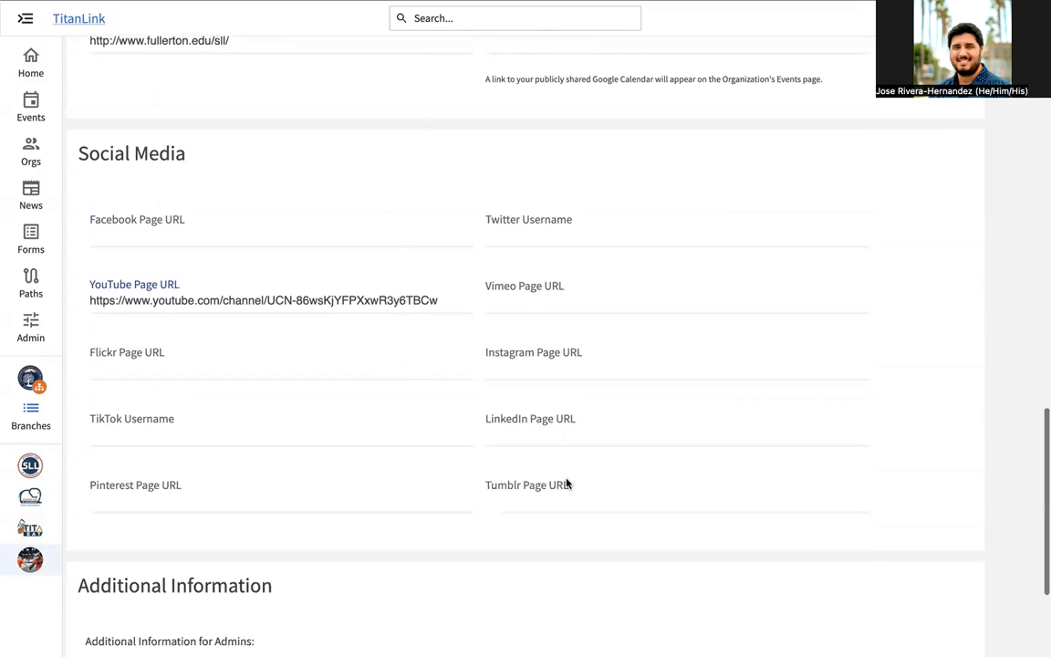
scroll(416, 345, down, 3)
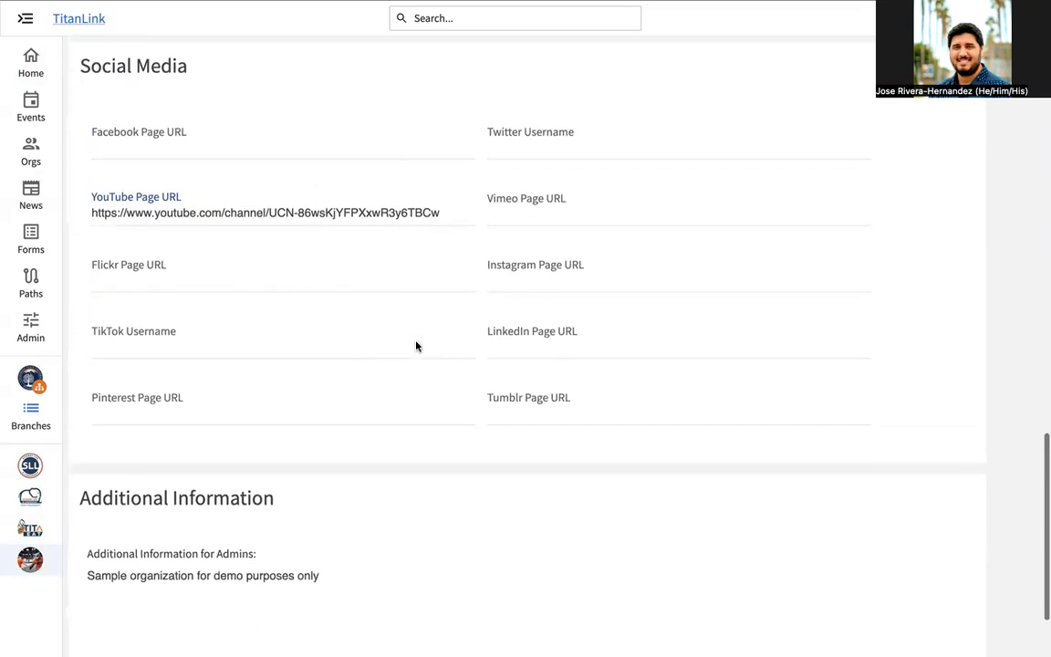
scroll(416, 346, up, 6)
scroll(416, 346, down, 6)
scroll(416, 346, down, 1)
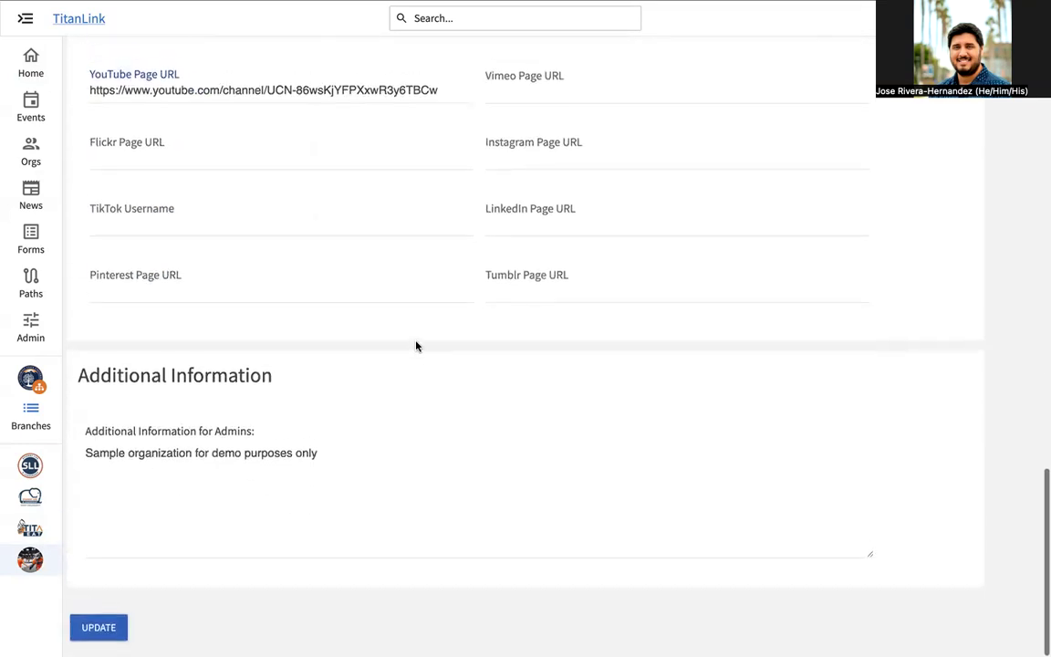
scroll(396, 381, up, 3)
scroll(396, 381, up, 10)
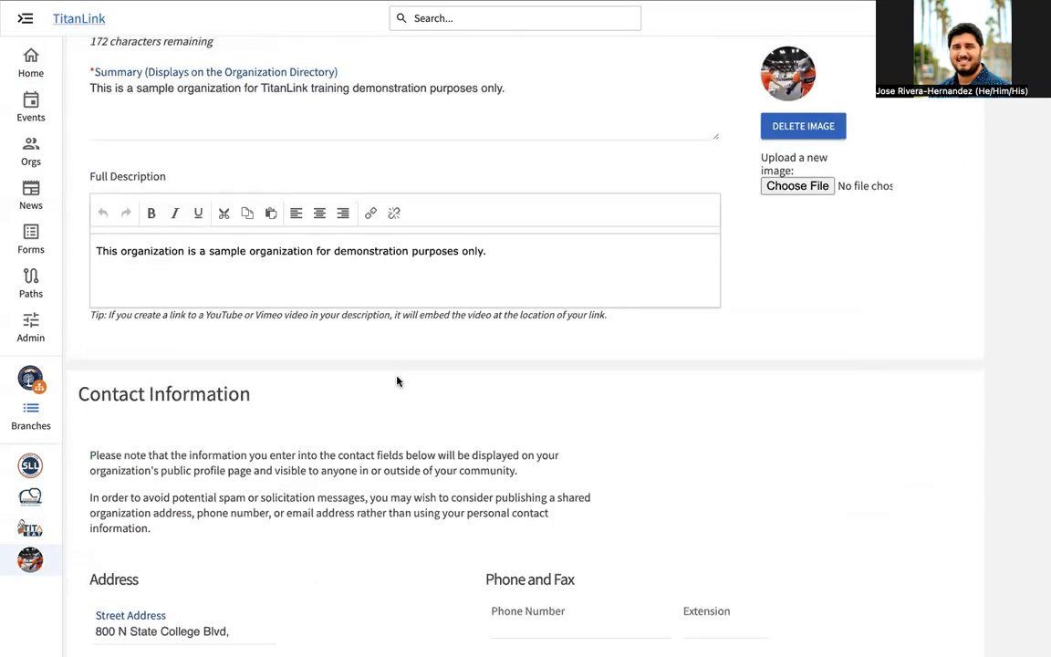
scroll(396, 381, up, 2)
scroll(397, 382, down, 5)
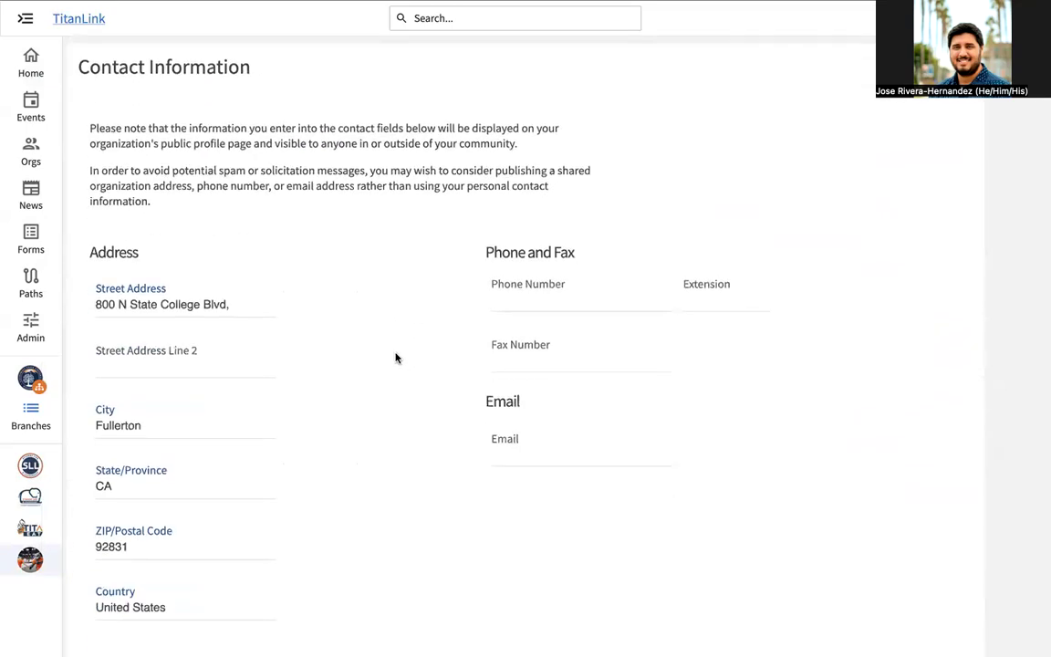
scroll(374, 392, down, 1)
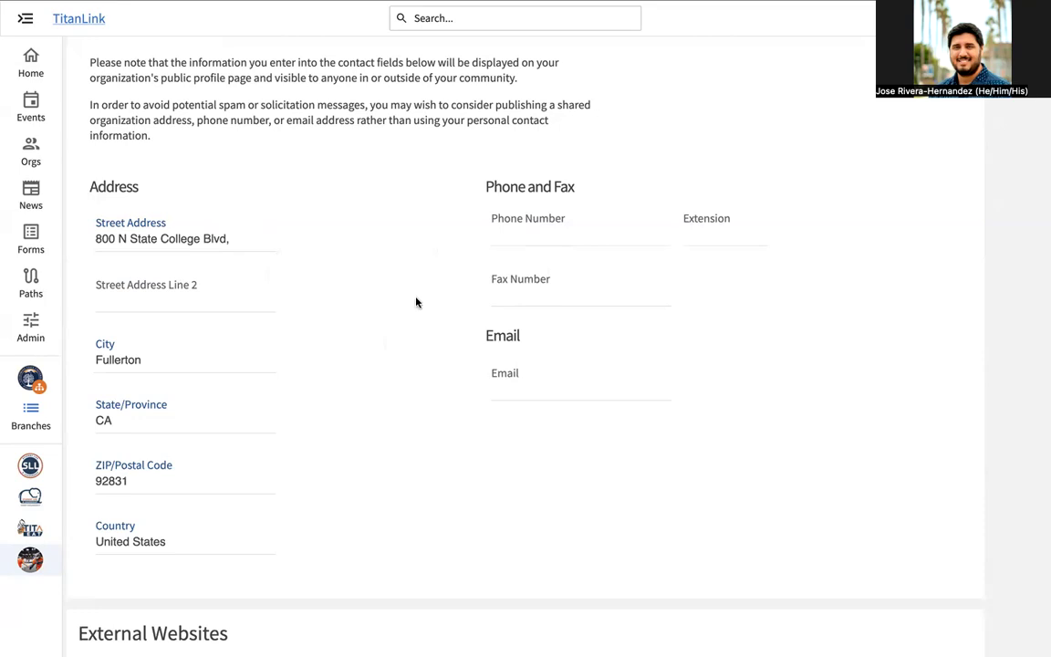
scroll(415, 300, down, 1)
scroll(415, 300, up, 3)
scroll(416, 302, up, 7)
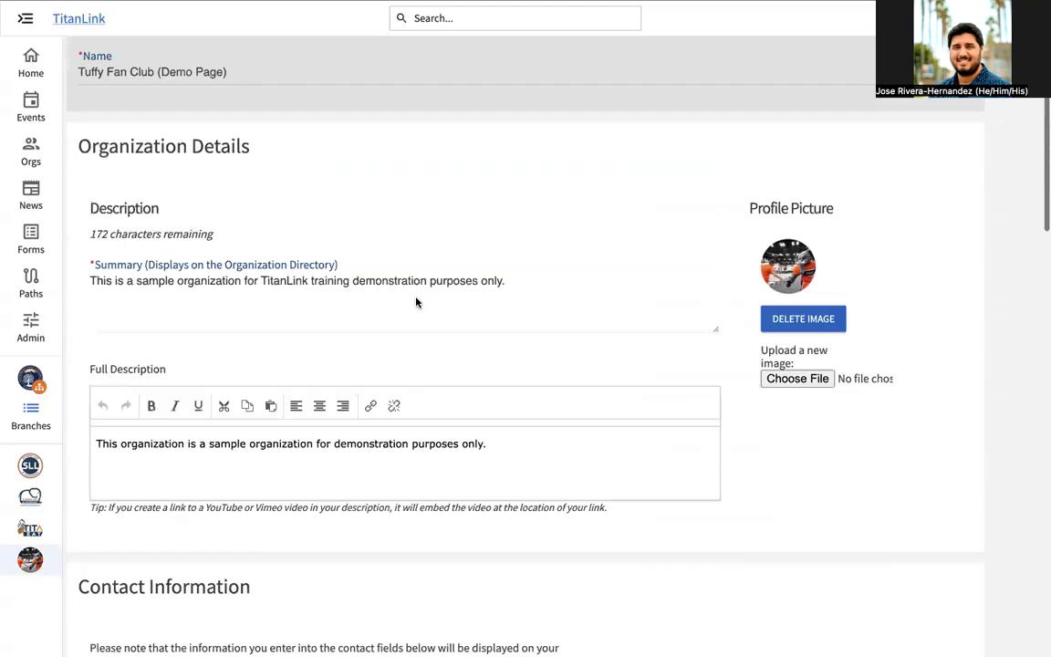
scroll(307, 382, down, 3)
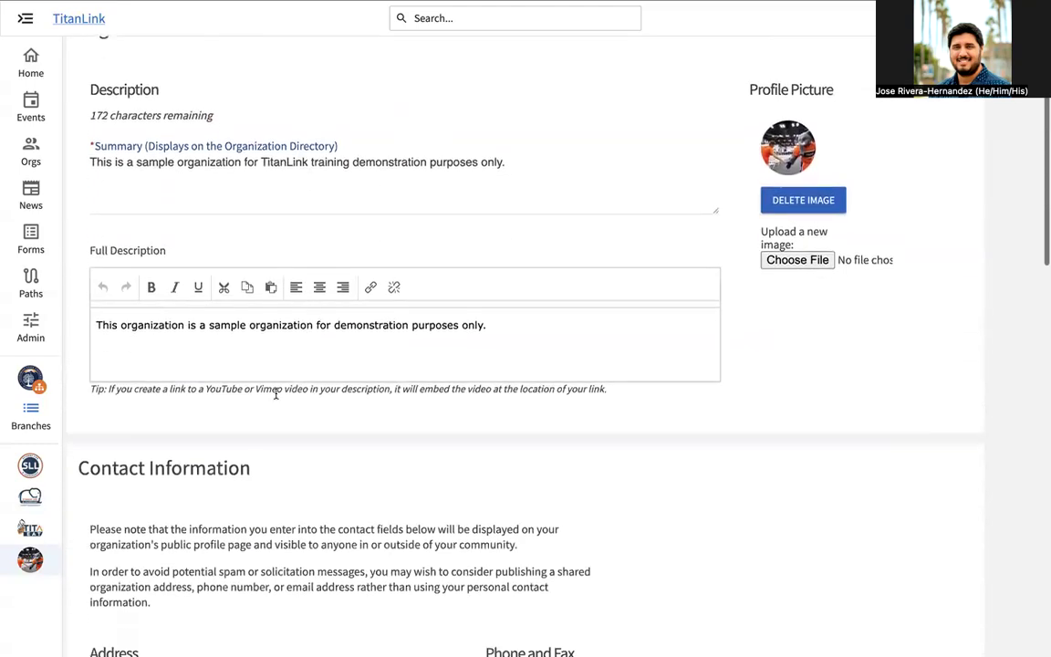
Step: Open the Roster page of Tuffy Fan Club (Demo Page) from its organization tools
click(30, 559)
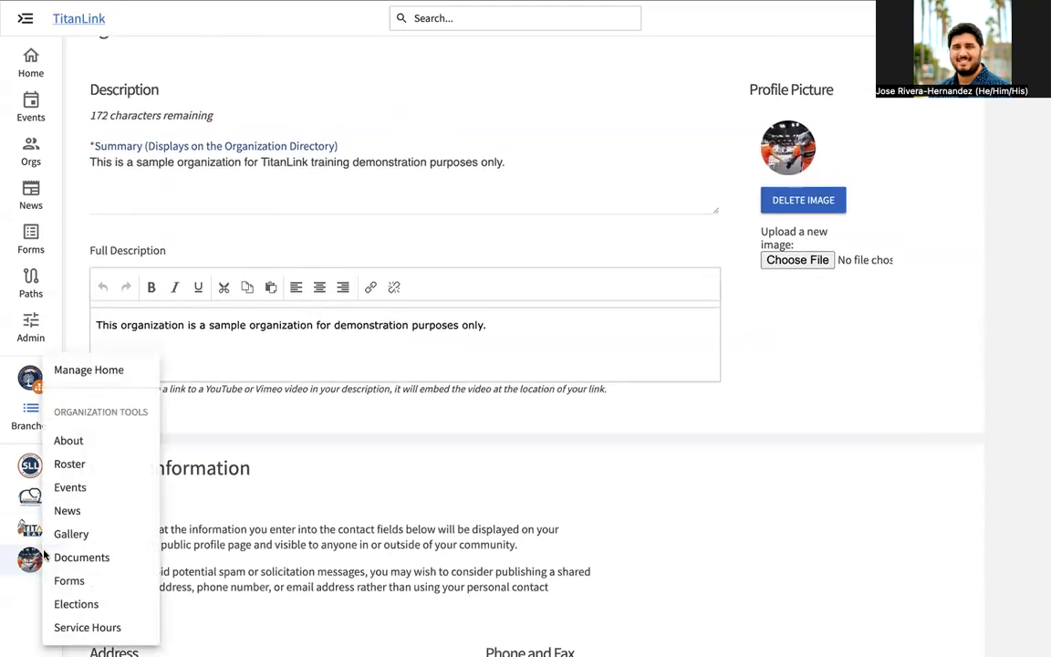
click(90, 466)
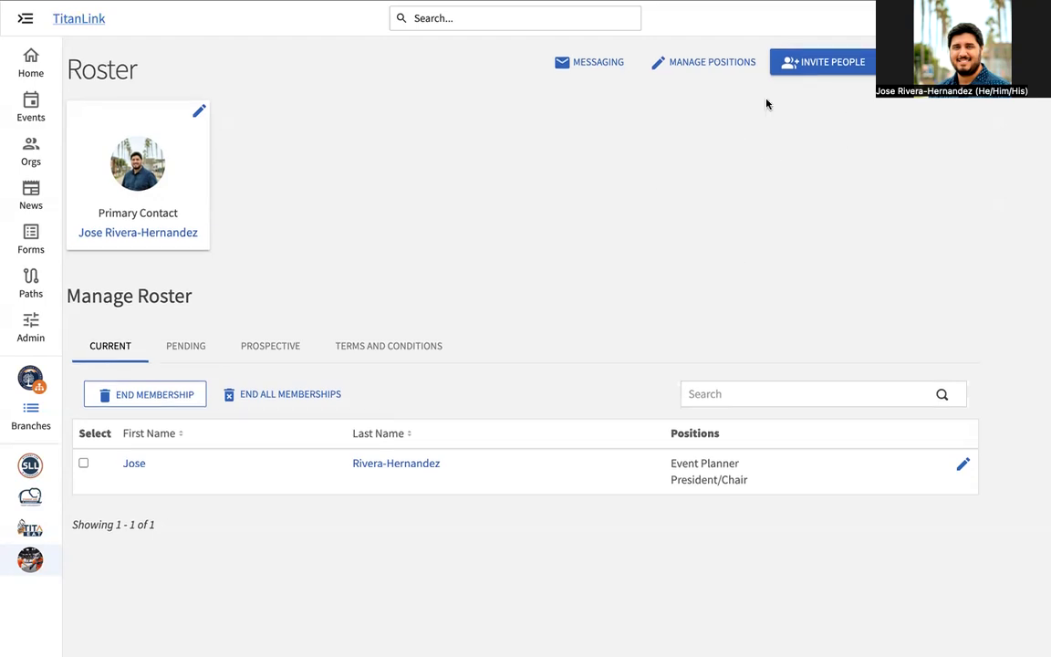
Step: Open the roster's Invite People page, examine the 500-address limit and the e-mail addresses field, and return to the roster
click(847, 65)
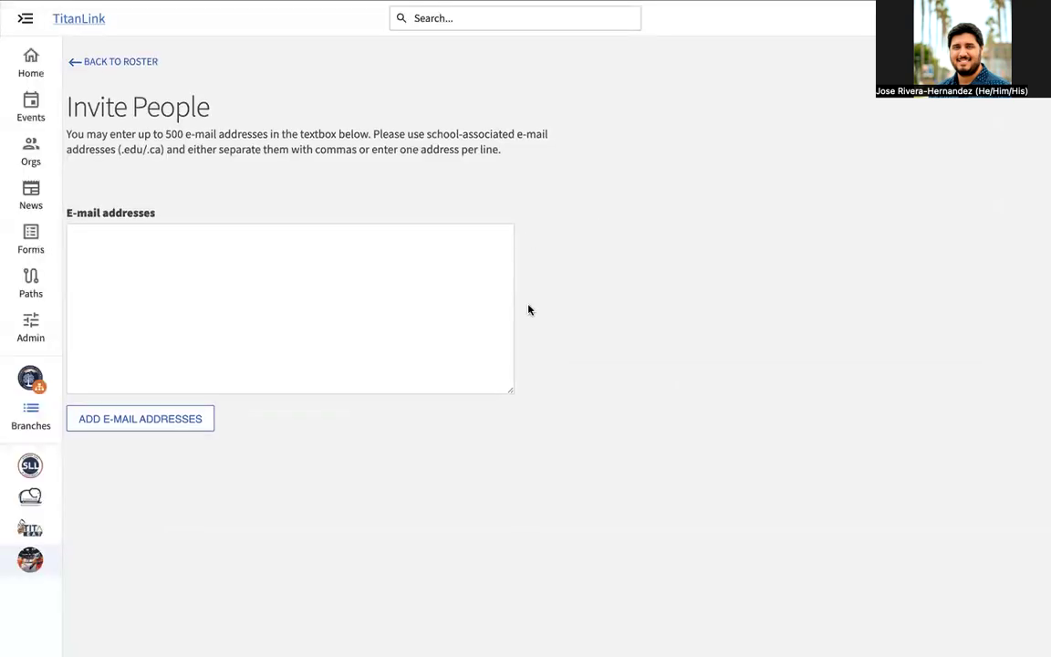
click(299, 304)
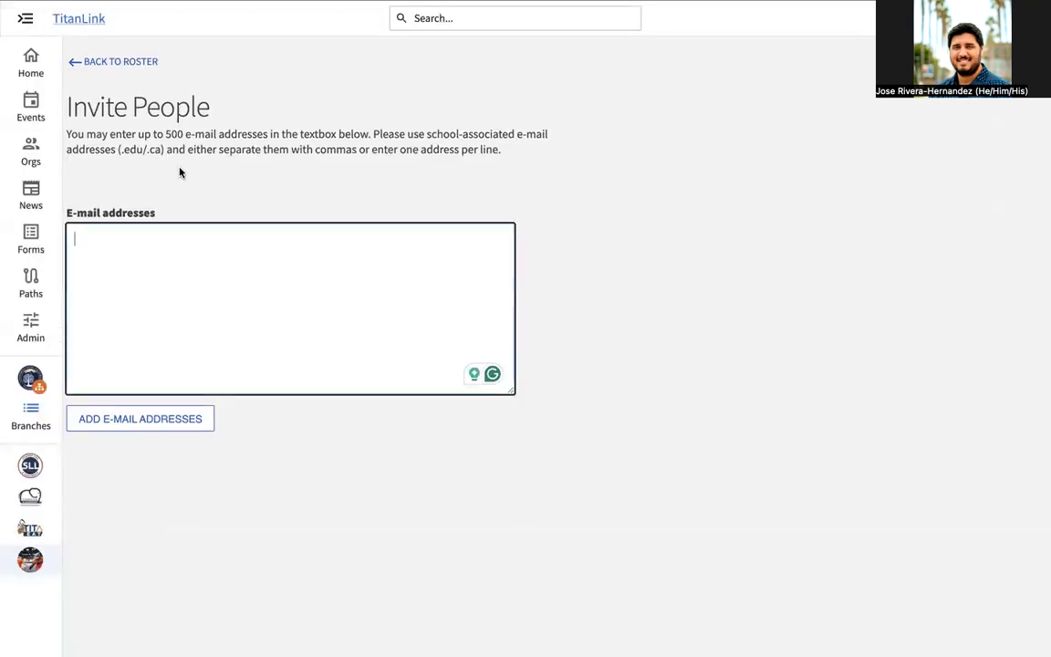
drag(165, 133, 269, 133)
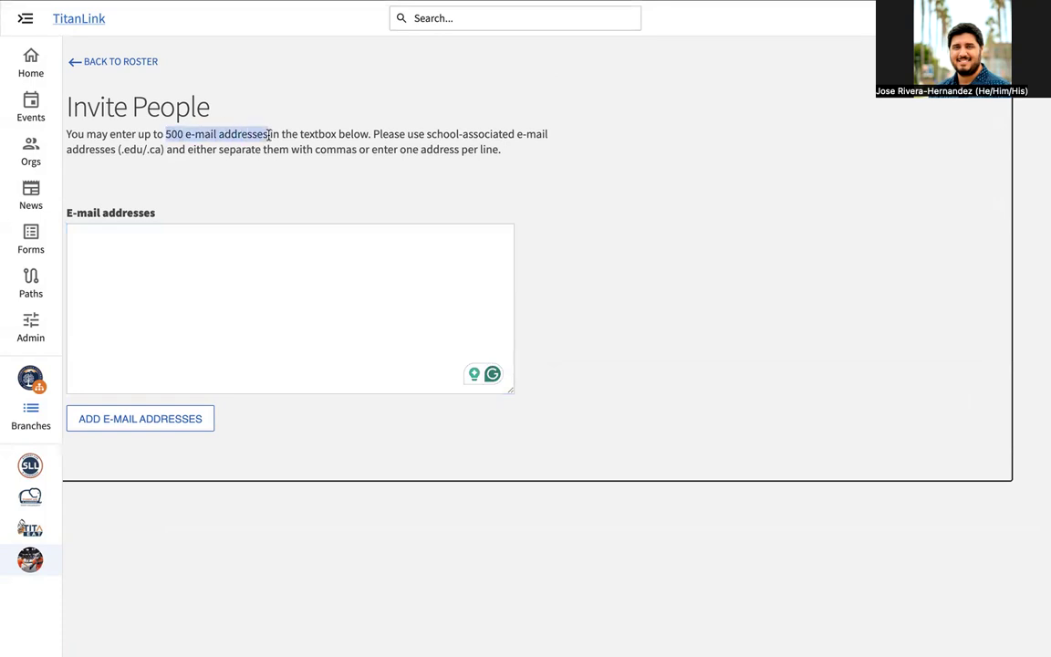
click(386, 175)
click(298, 271)
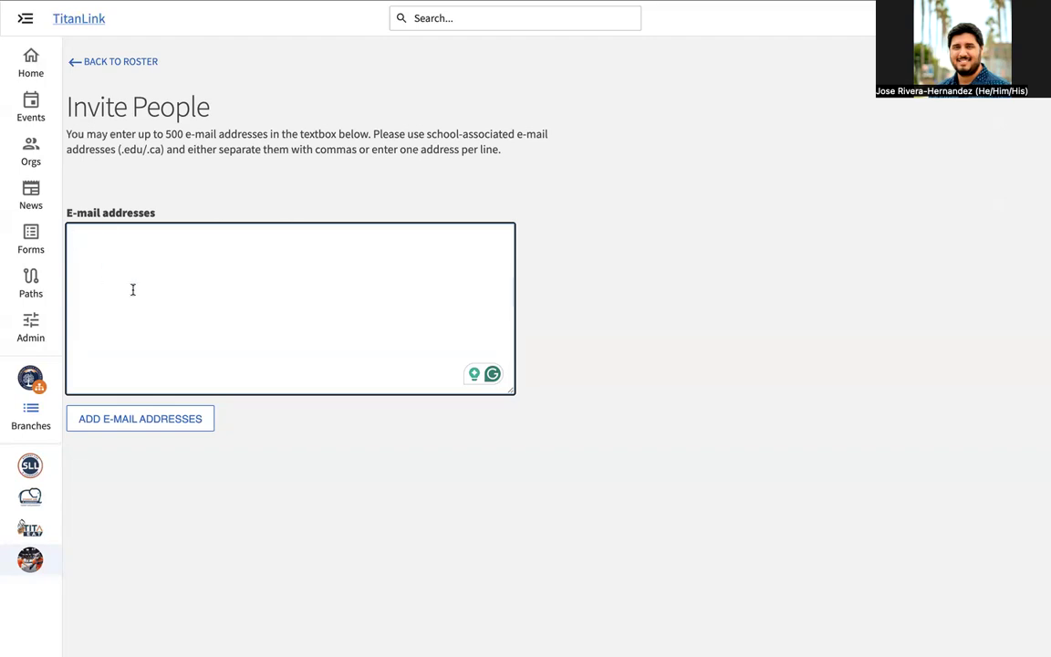
drag(154, 135, 265, 134)
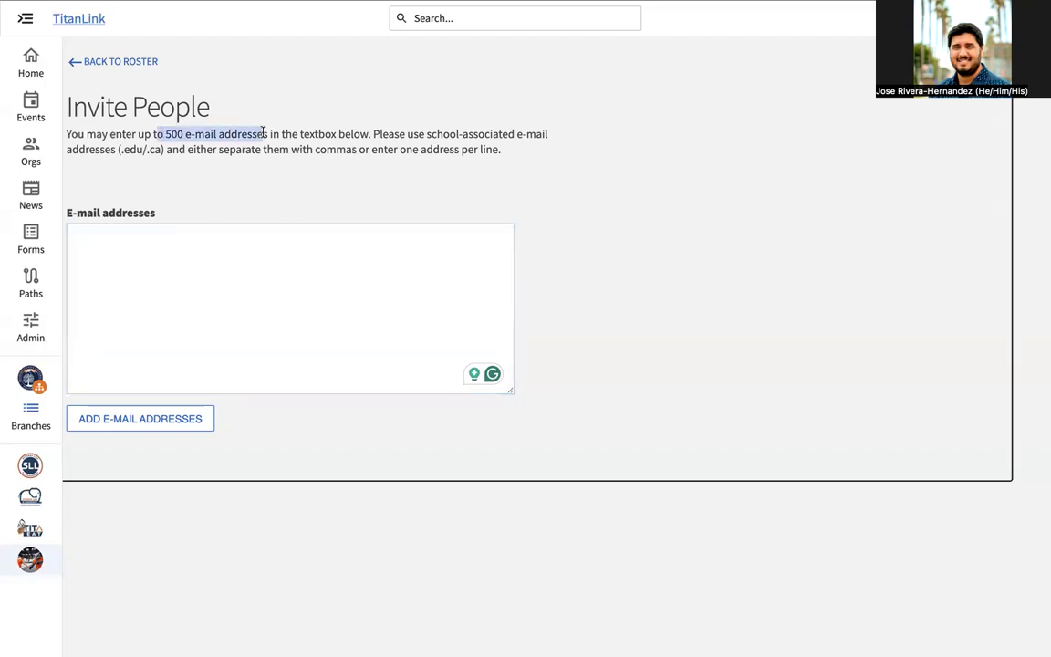
click(225, 305)
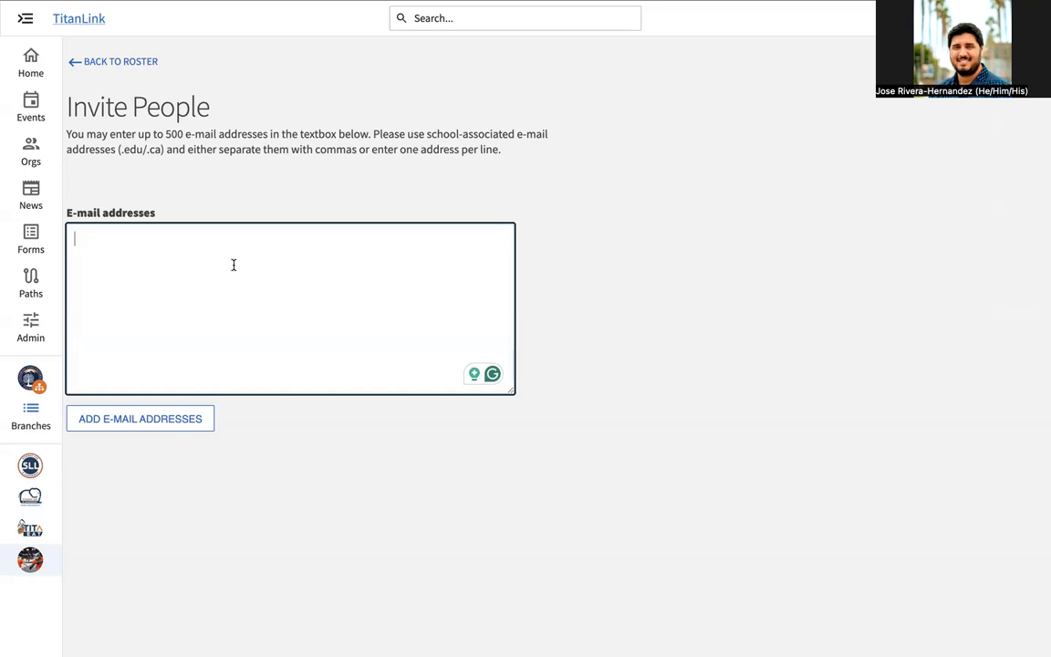
click(123, 62)
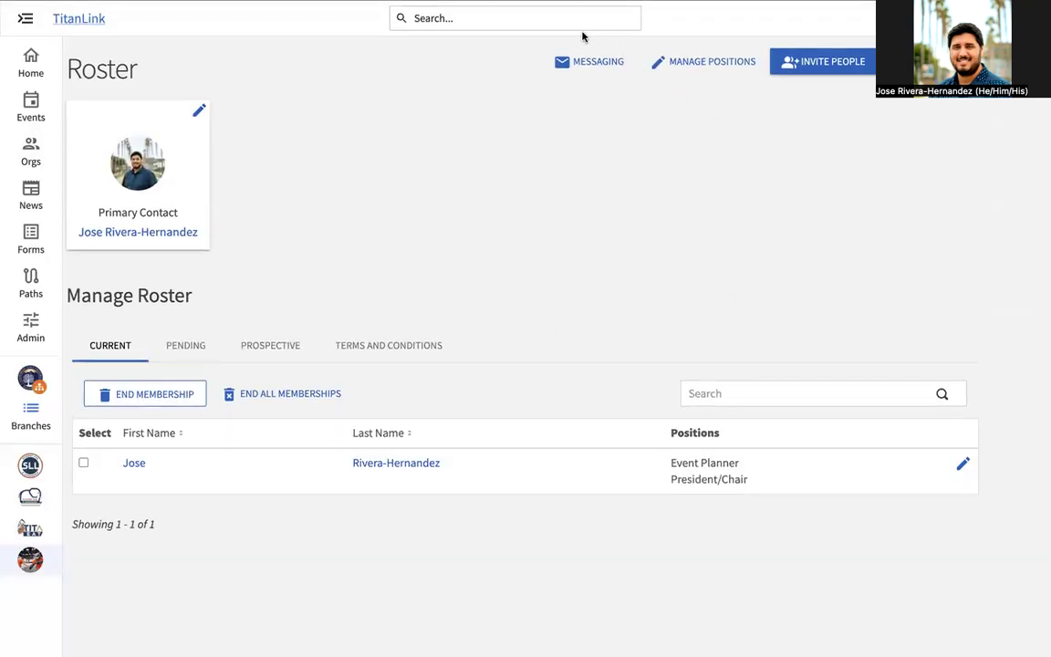
Step: Open the Manage Positions page of the roster and review the list of positions with their templates, types and statuses
click(720, 64)
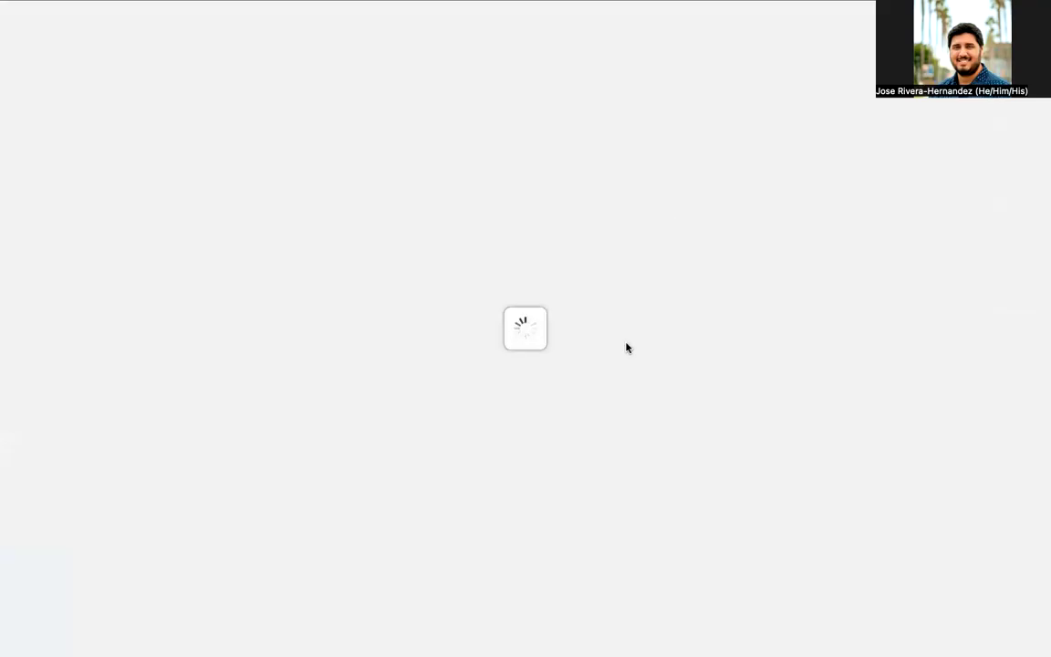
scroll(407, 193, down, 1)
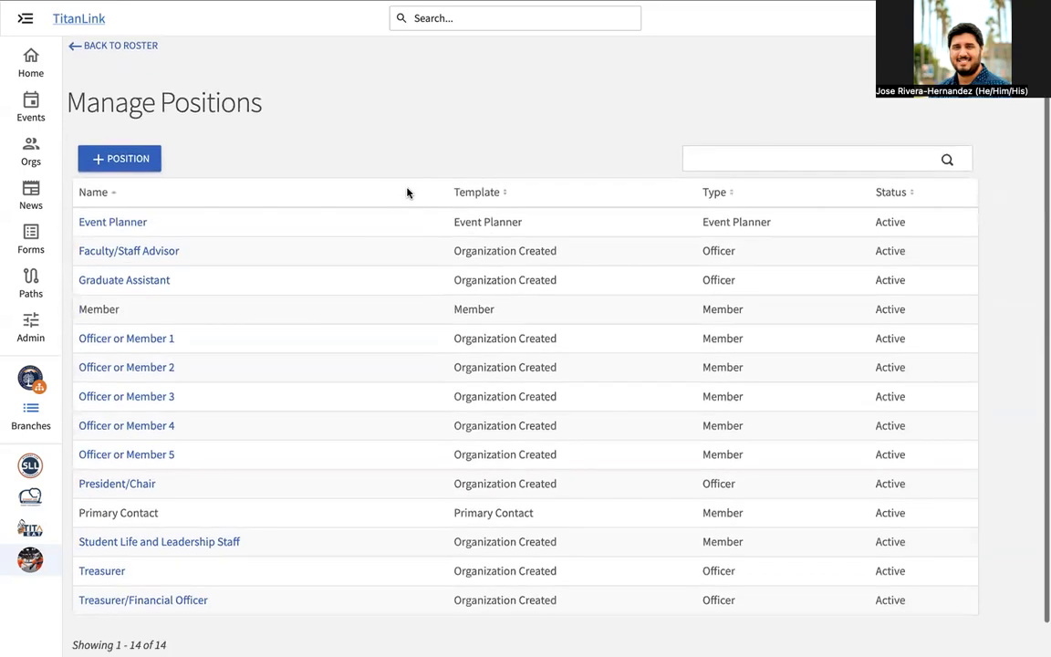
scroll(323, 277, down, 2)
scroll(308, 294, up, 3)
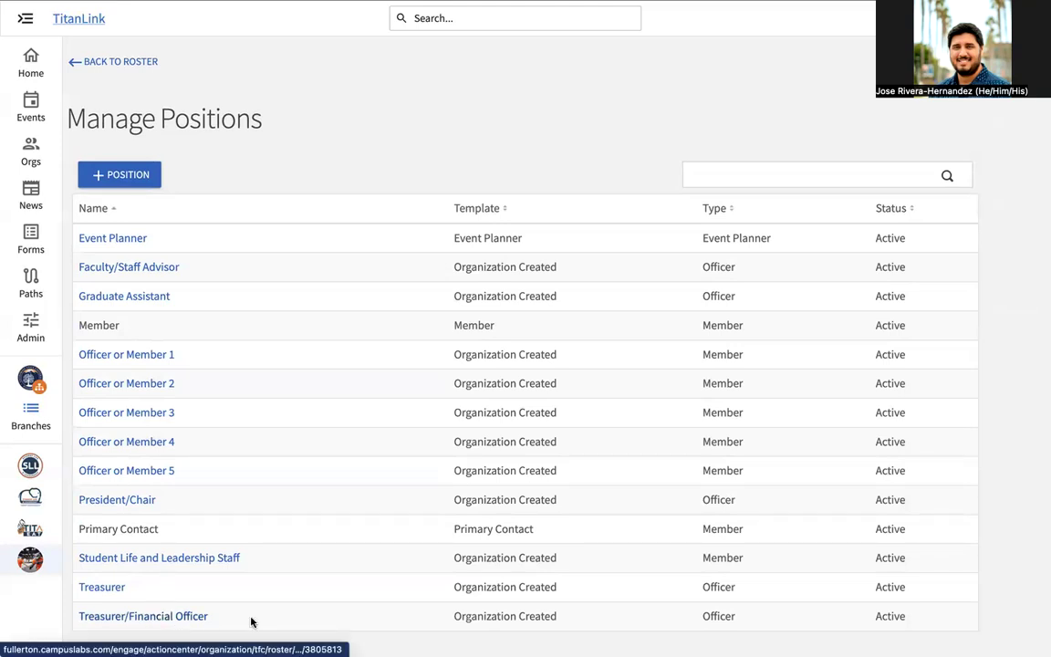
scroll(295, 387, up, 1)
scroll(296, 383, down, 1)
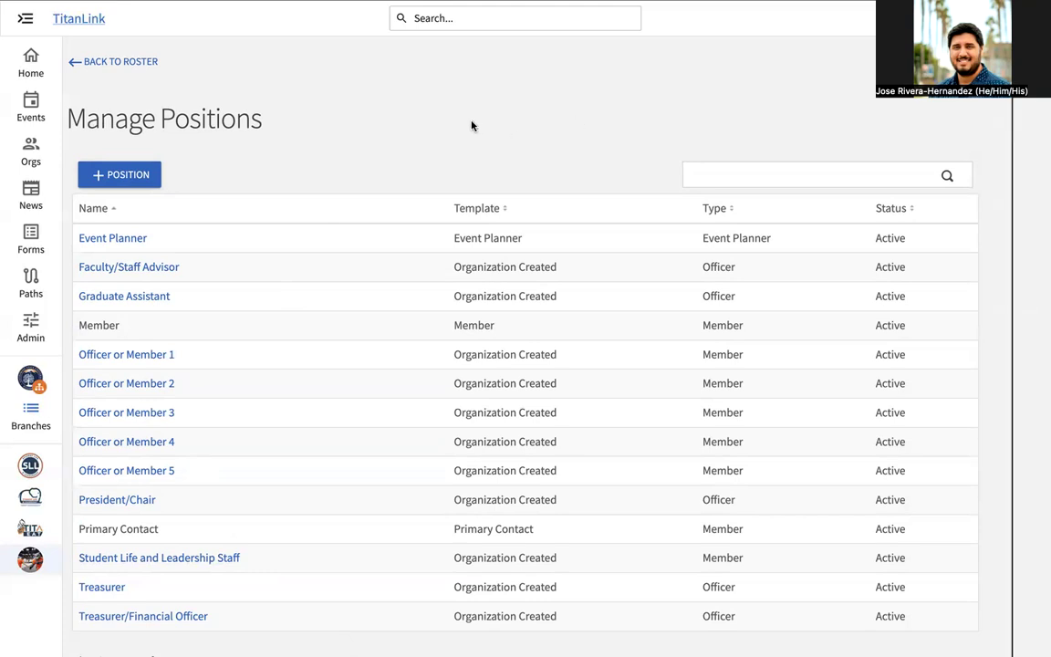
Step: Start creating a new position, view the available position types, and enable receiving organization contact form emails
click(101, 174)
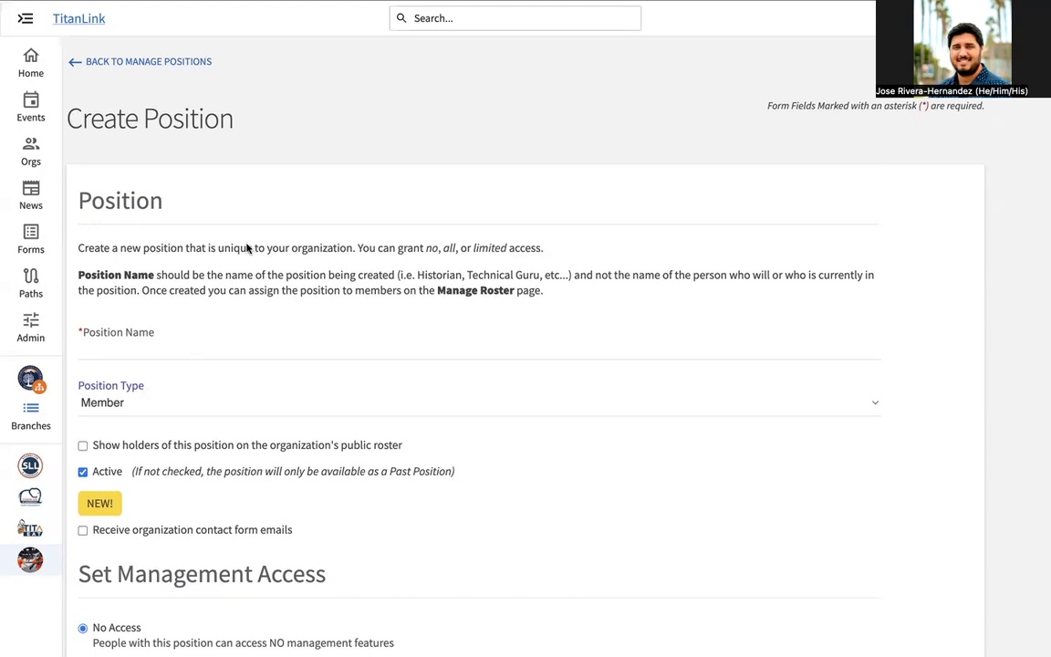
scroll(246, 247, down, 2)
click(204, 288)
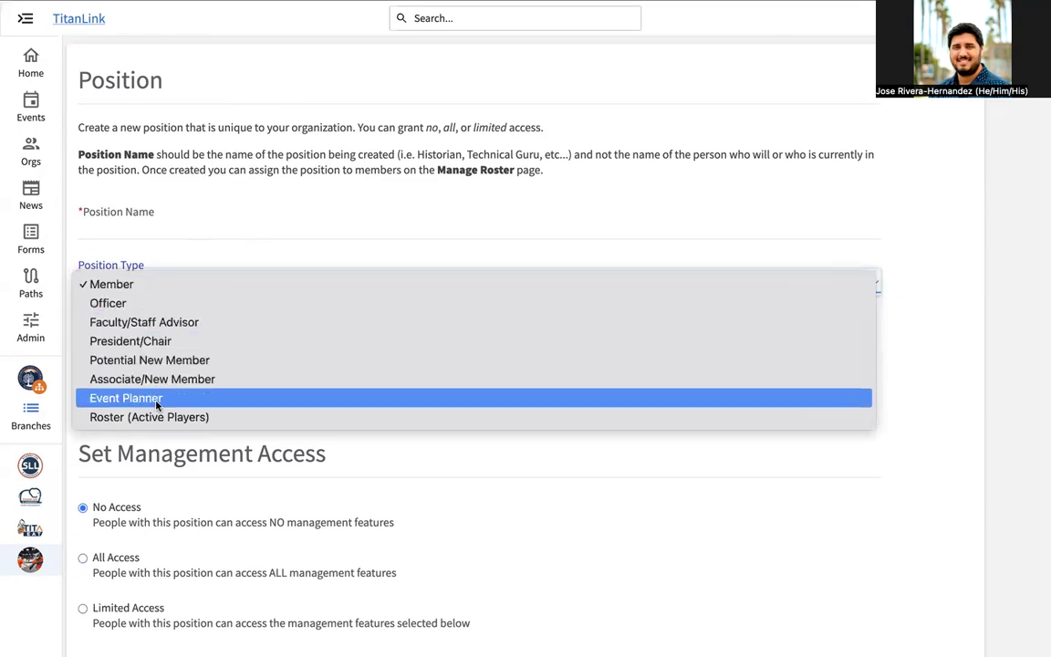
click(327, 218)
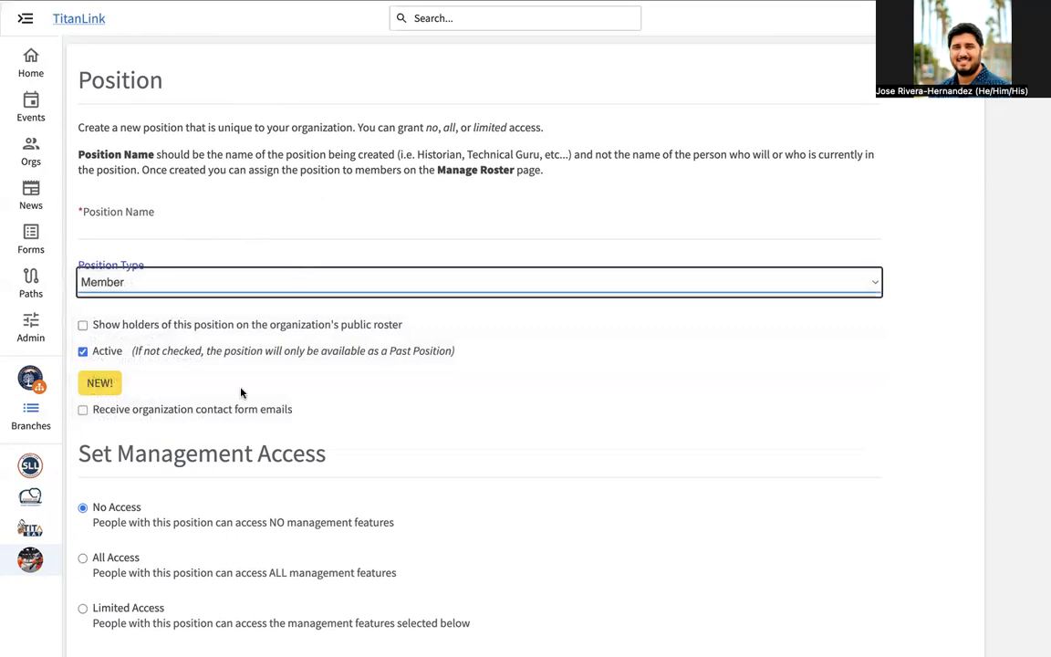
scroll(241, 383, down, 2)
click(264, 330)
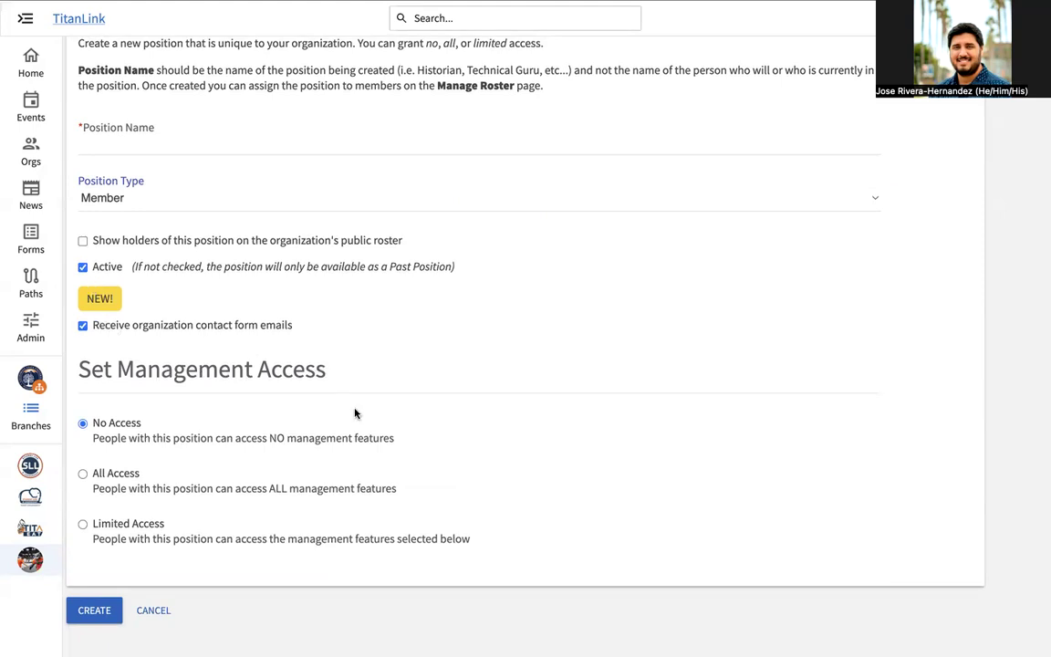
Step: Examine the new position's name field, position type choices and management access levels
scroll(354, 413, up, 3)
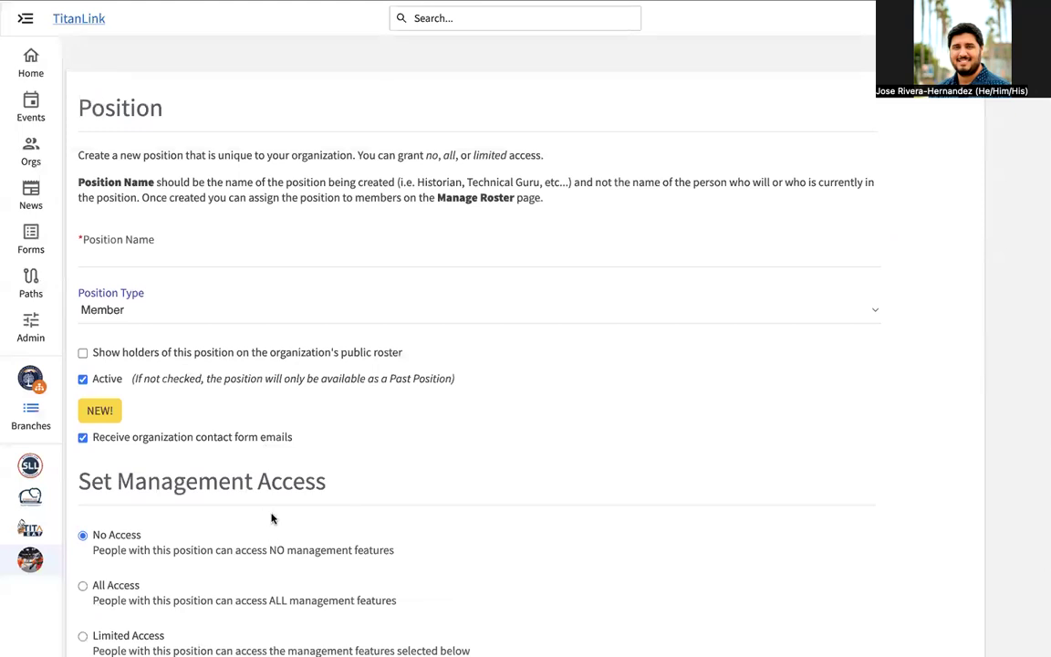
click(219, 310)
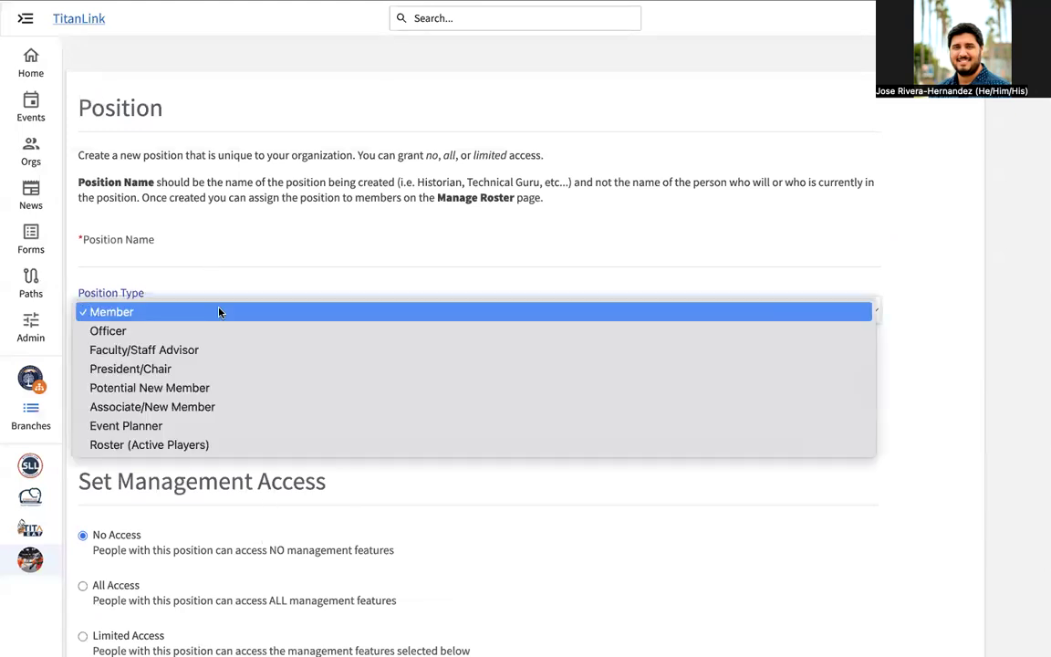
click(261, 261)
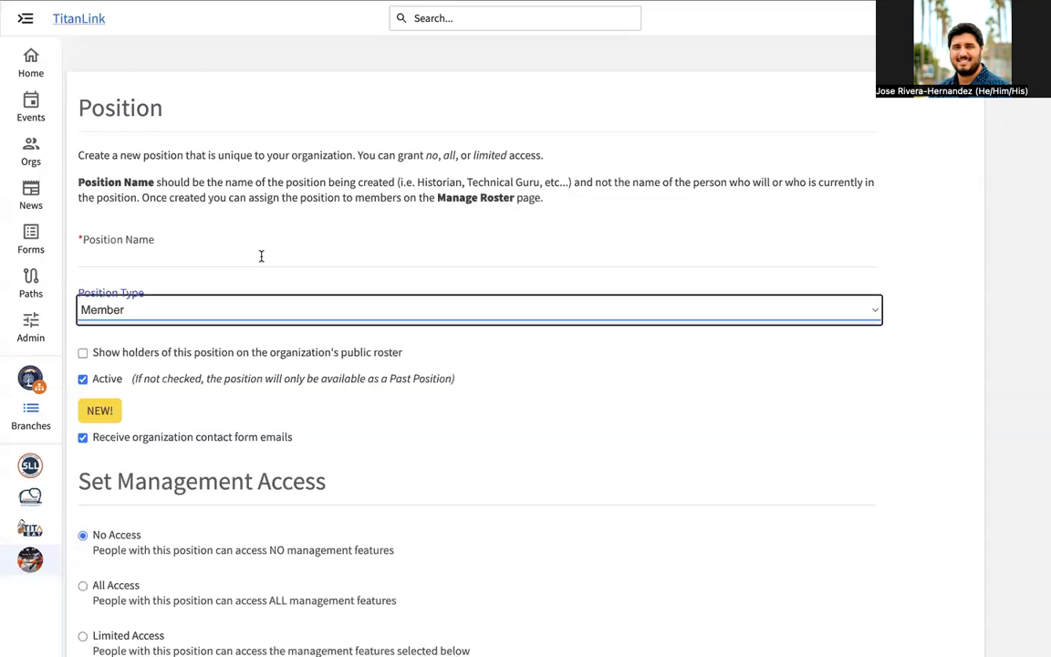
click(261, 256)
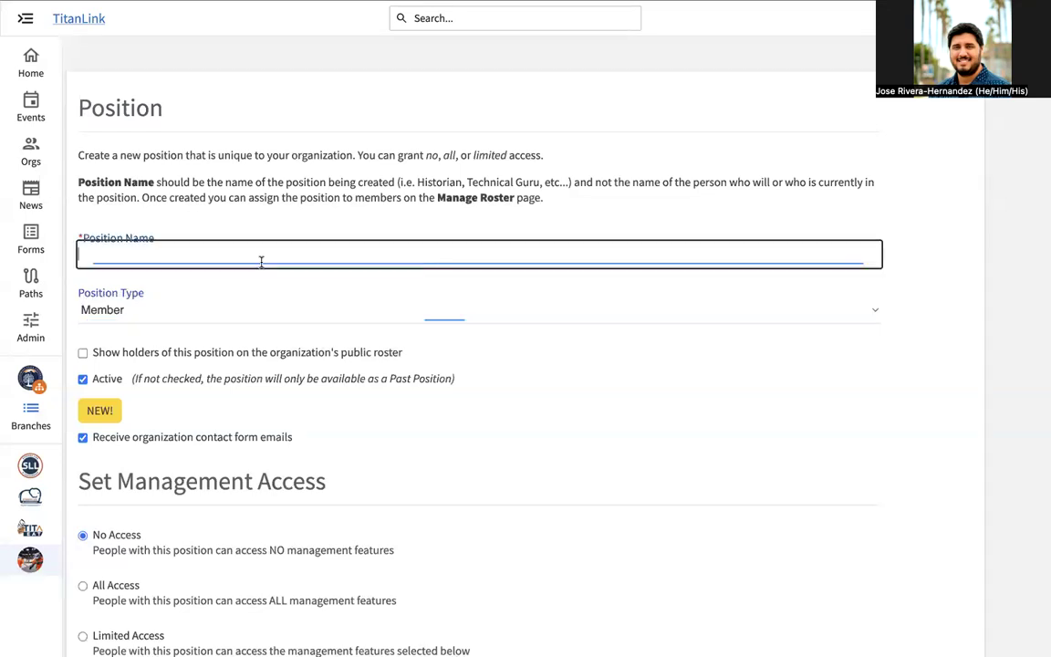
click(438, 306)
click(346, 250)
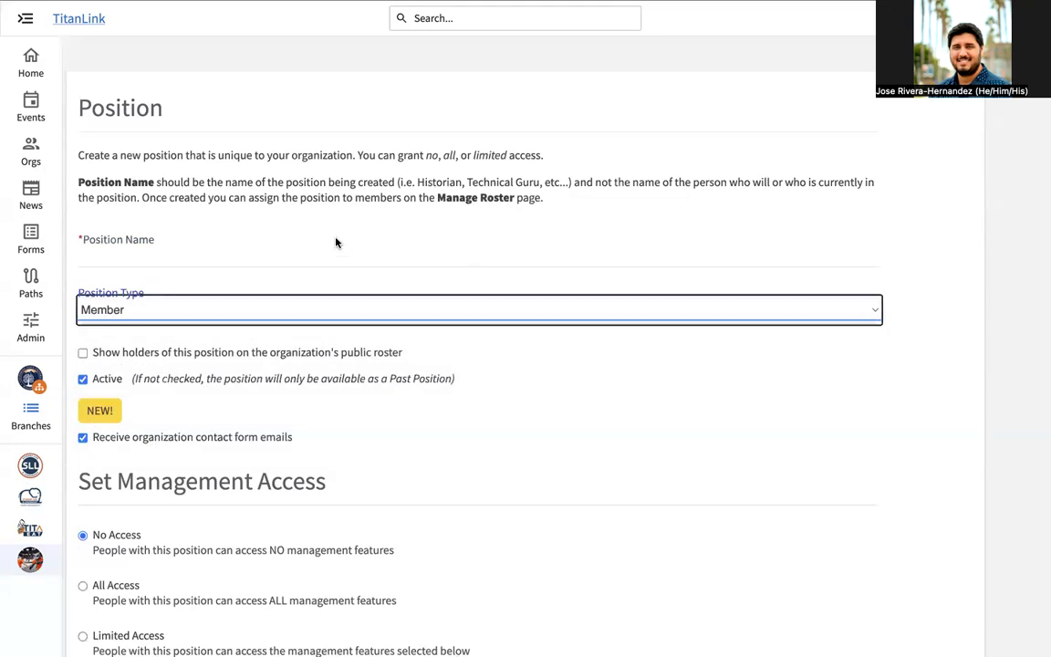
click(337, 249)
click(338, 211)
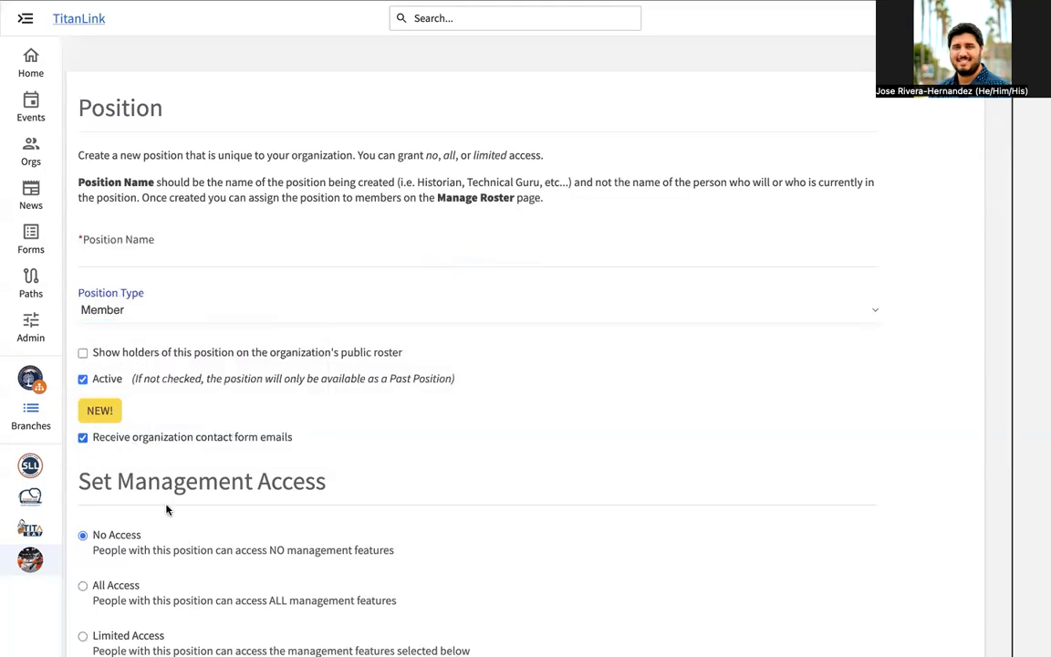
scroll(164, 503, down, 2)
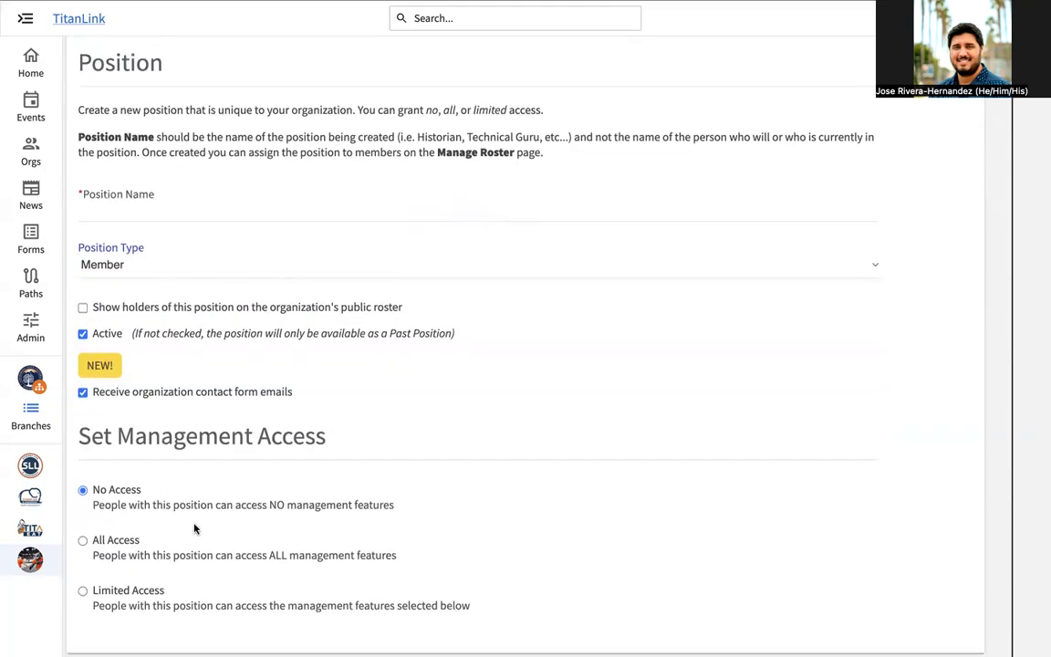
scroll(134, 444, down, 2)
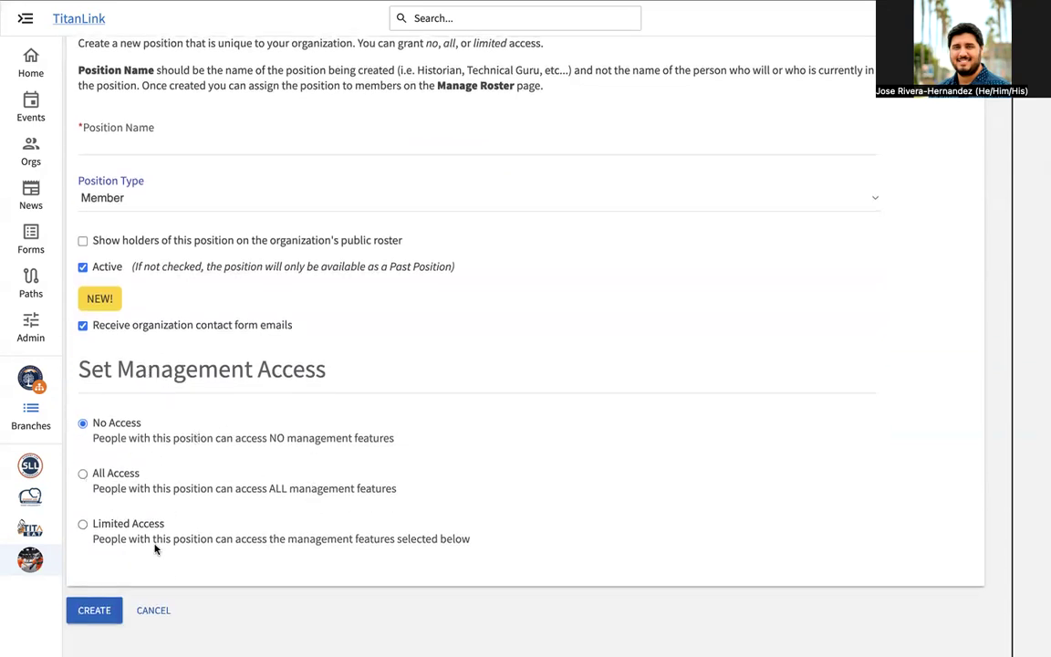
Step: Set the new position's type to Officer, review the form, and cancel creating the position
click(213, 203)
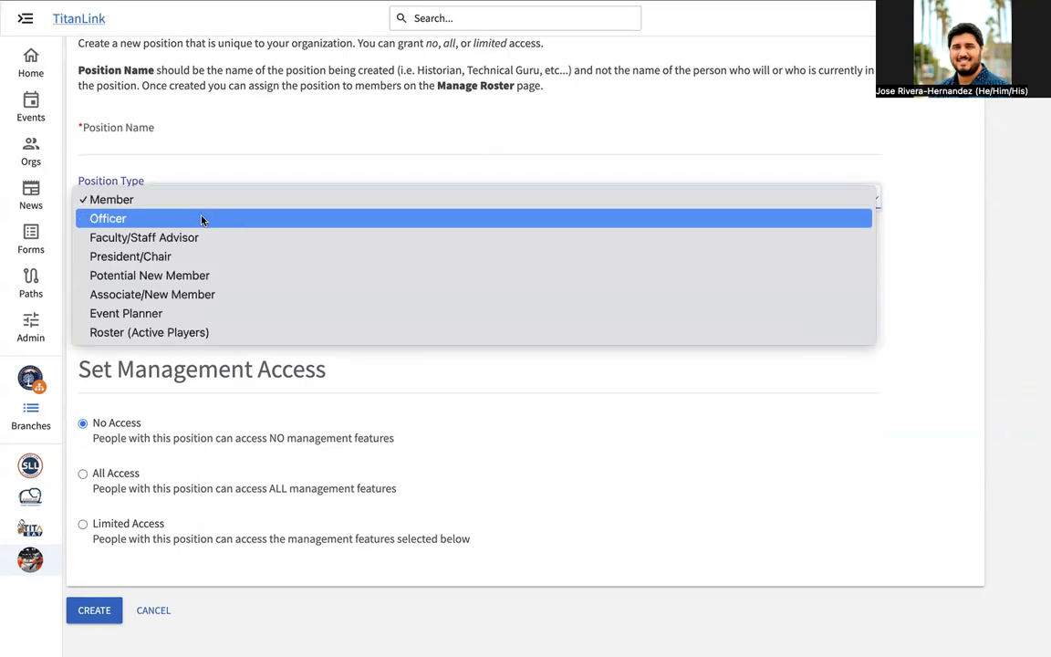
click(201, 219)
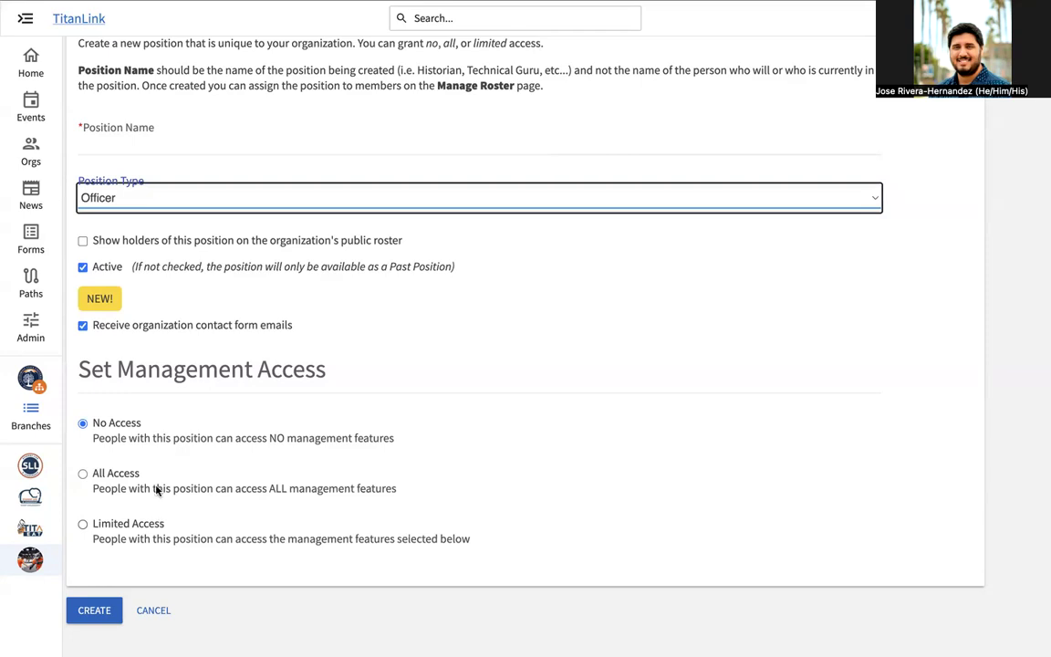
scroll(218, 357, up, 5)
scroll(217, 356, down, 5)
scroll(218, 349, up, 1)
click(158, 610)
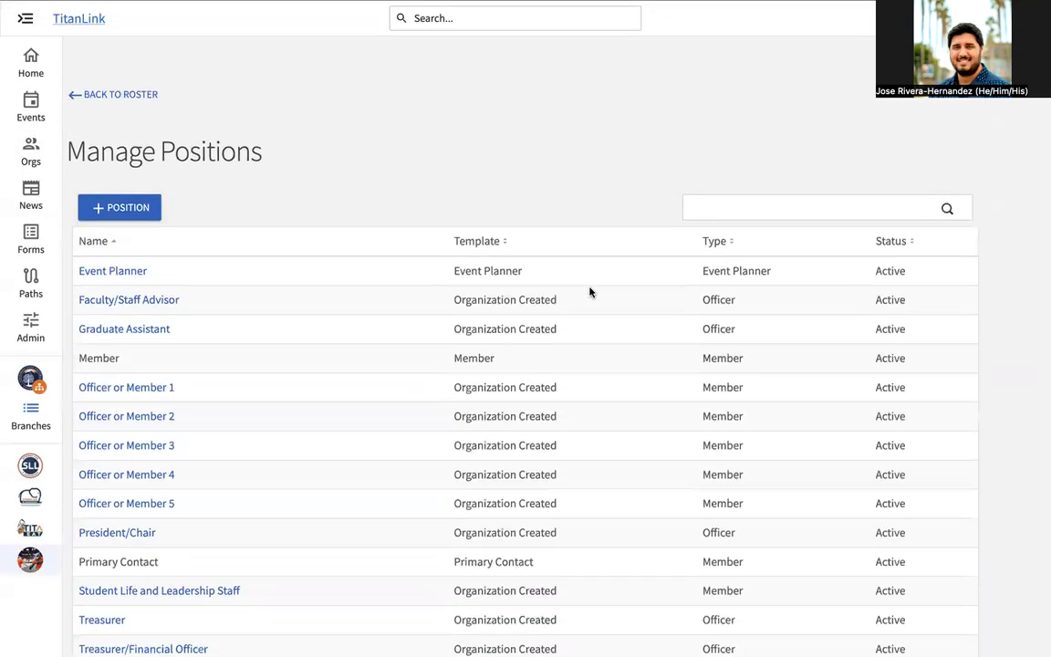
Step: Return to the roster, select the current member in the Manage Roster list, and clear the selection
click(117, 70)
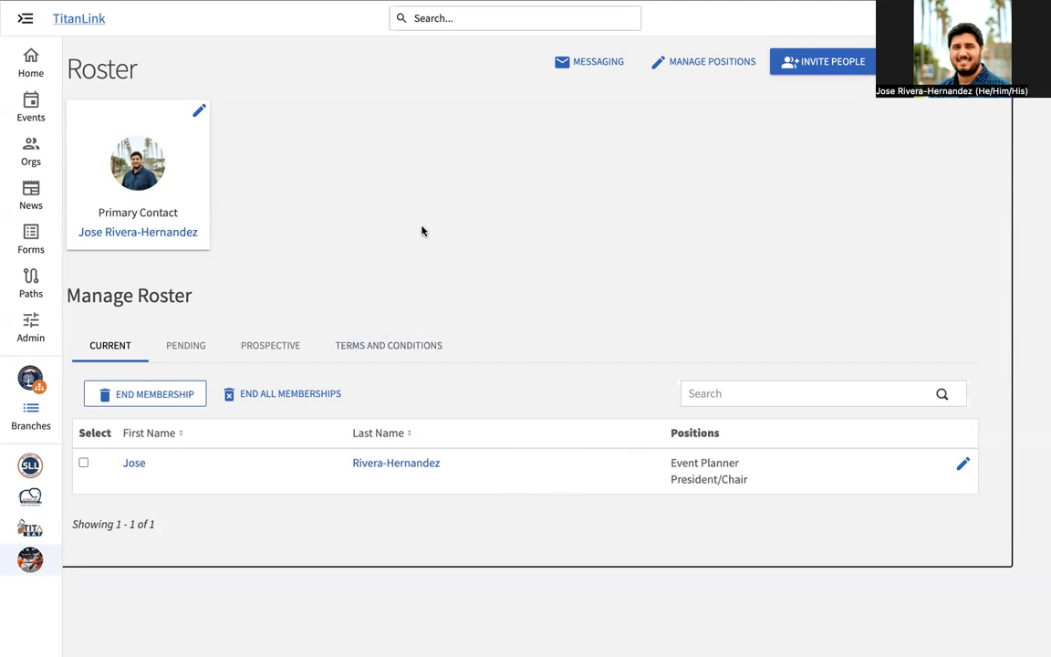
click(84, 464)
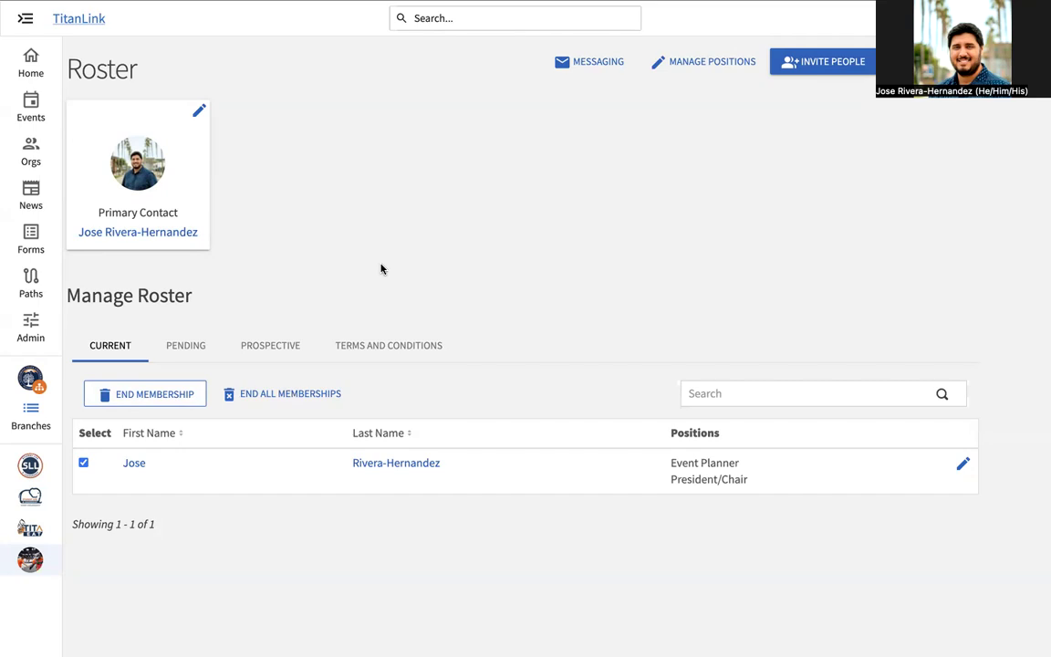
click(469, 263)
click(83, 464)
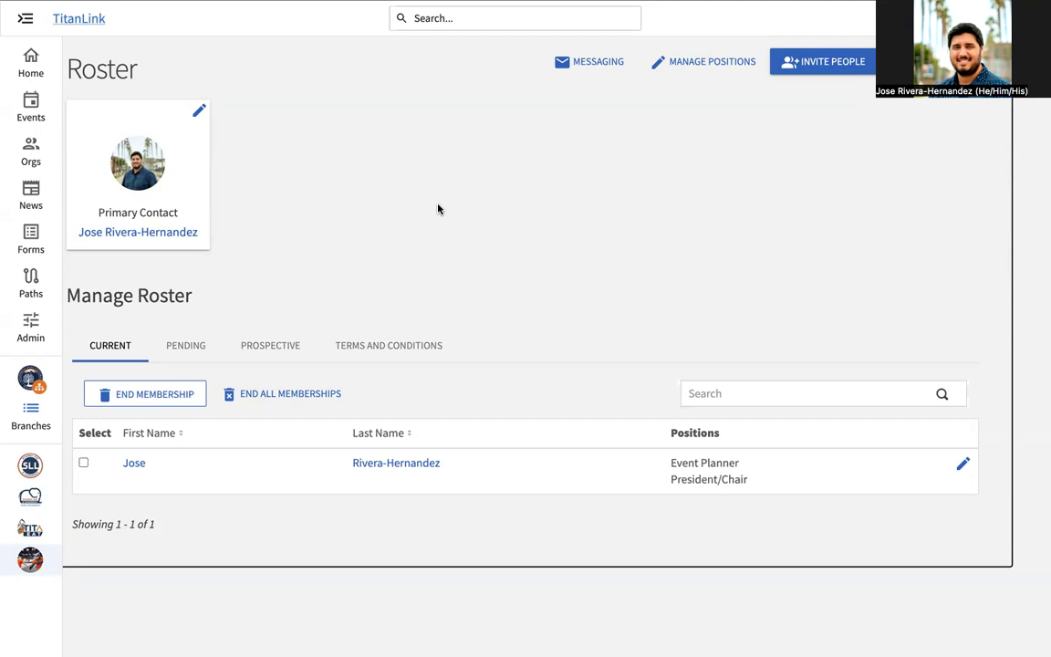
Step: Open the news article "Managing Your Club Roster on TitanLink" from the News page
click(24, 18)
click(84, 182)
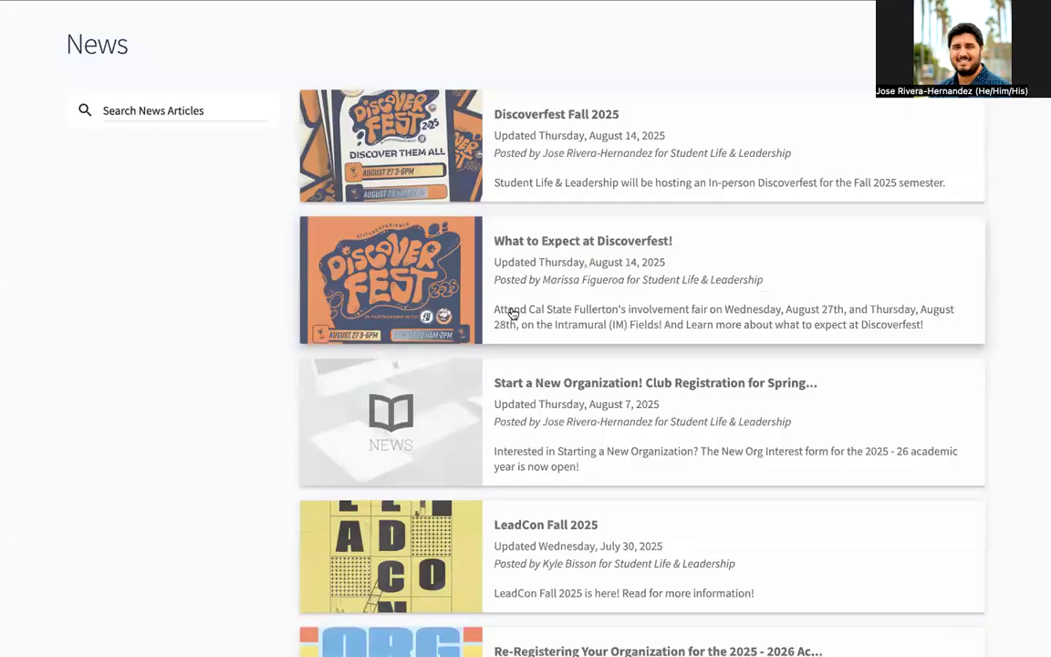
scroll(496, 327, down, 5)
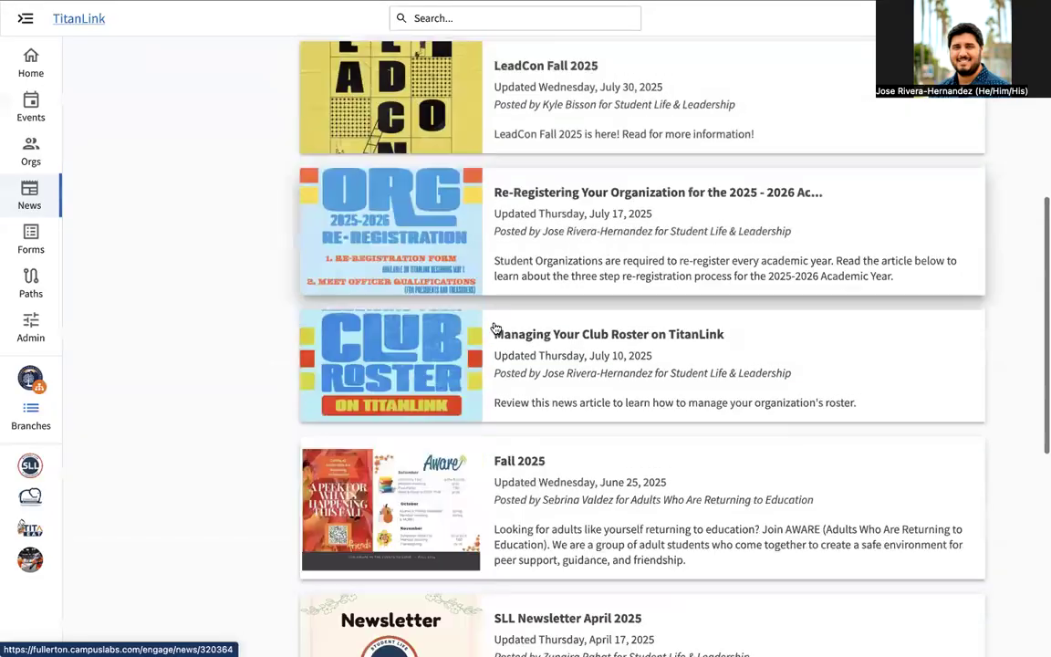
click(543, 372)
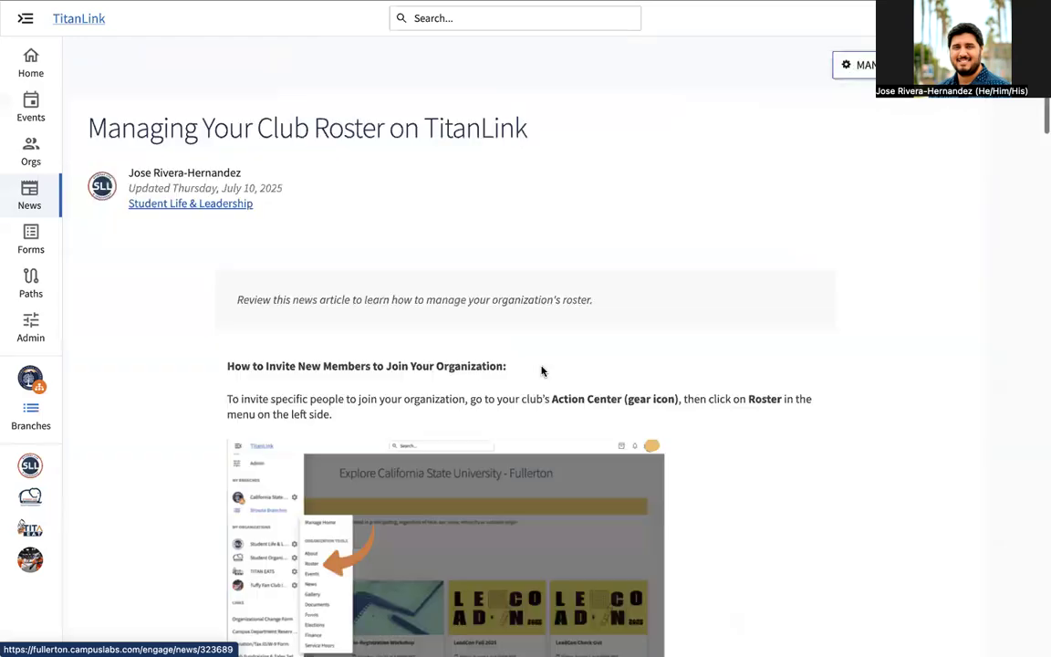
Step: Read the article's instructions on inviting new members, editing member positions and removing members from an organization
scroll(534, 356, down, 5)
scroll(533, 355, down, 20)
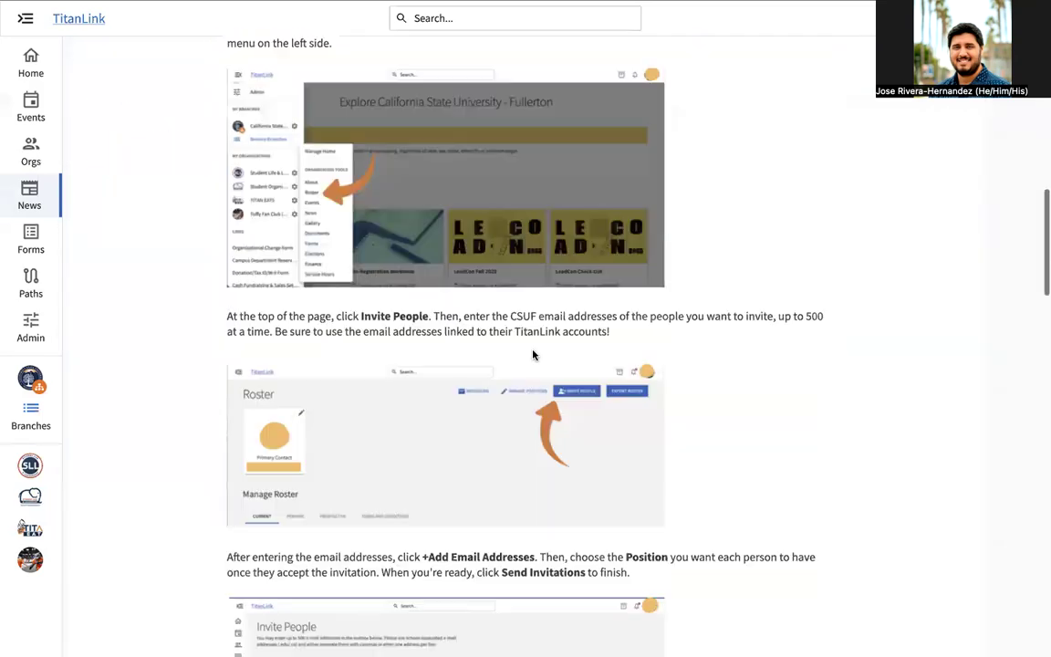
scroll(533, 356, down, 7)
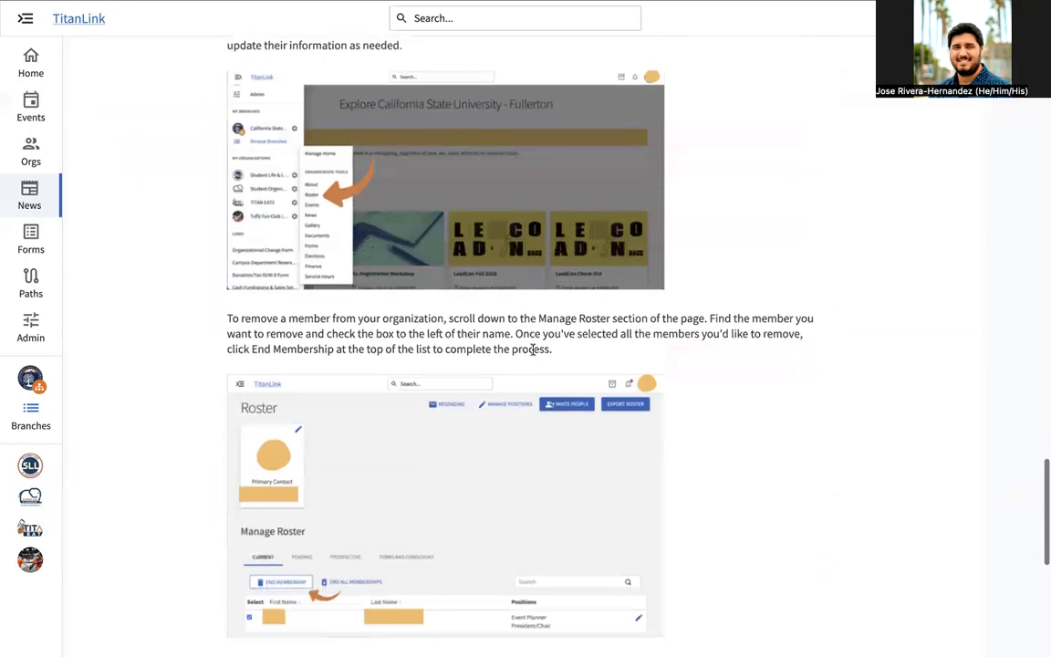
scroll(534, 356, up, 14)
scroll(533, 355, down, 15)
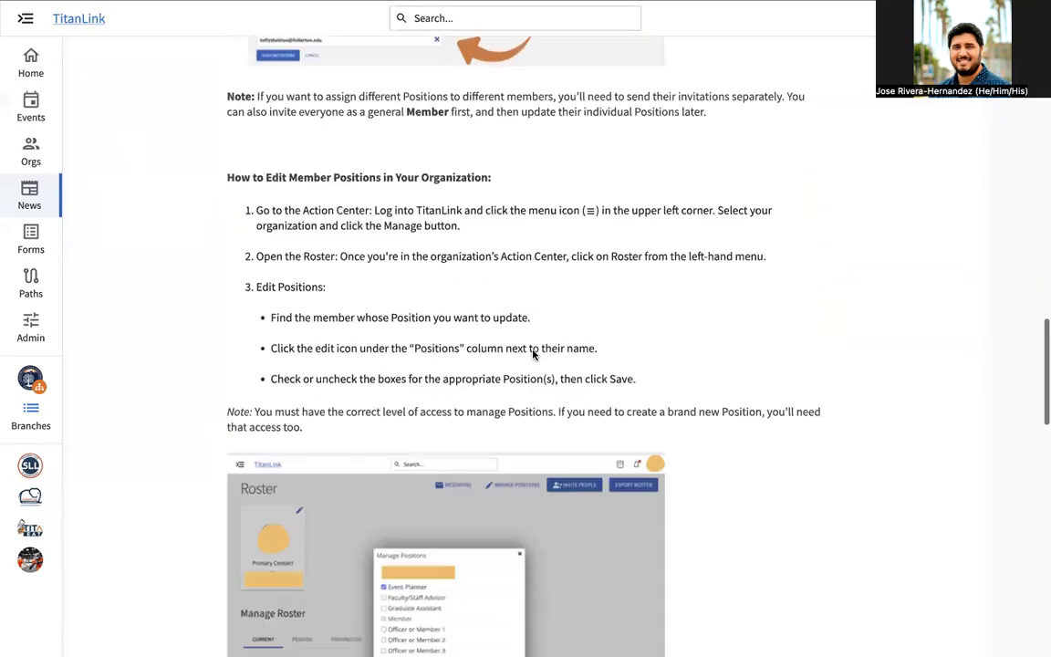
Step: Leave the roster article for the home page and open the events management page of Tuffy Fan Club (Demo Page)
scroll(533, 354, down, 3)
scroll(533, 352, up, 20)
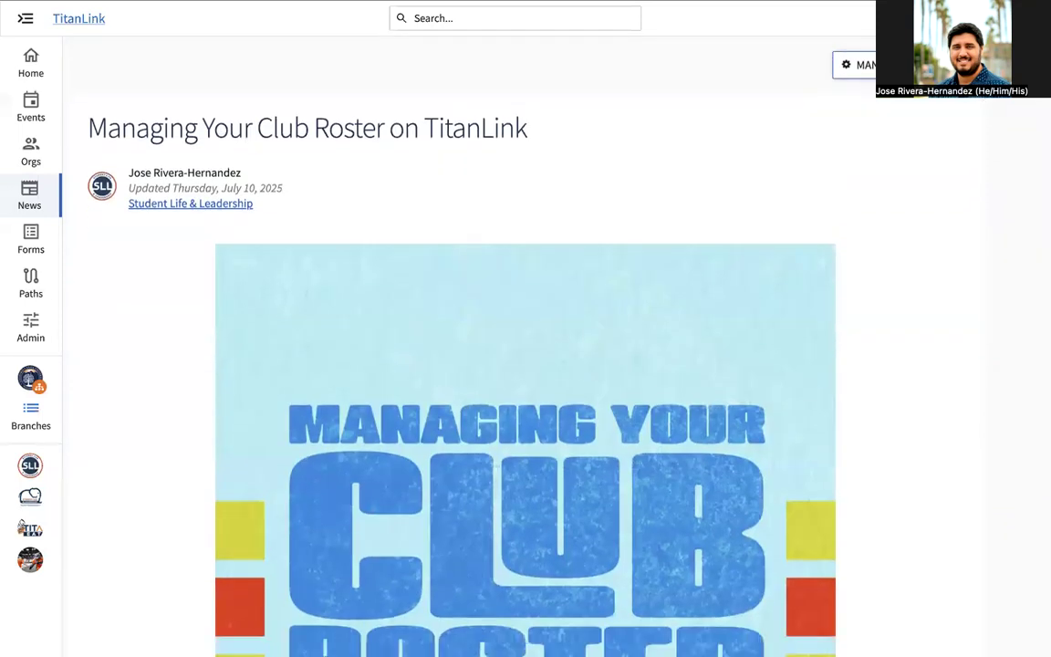
click(67, 24)
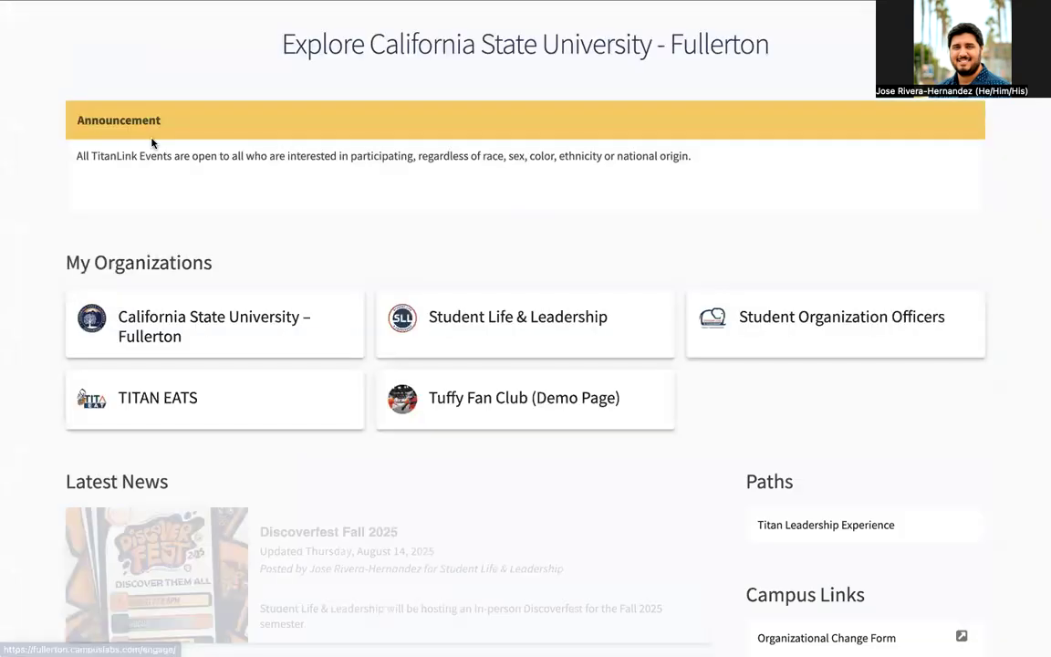
scroll(69, 303, down, 1)
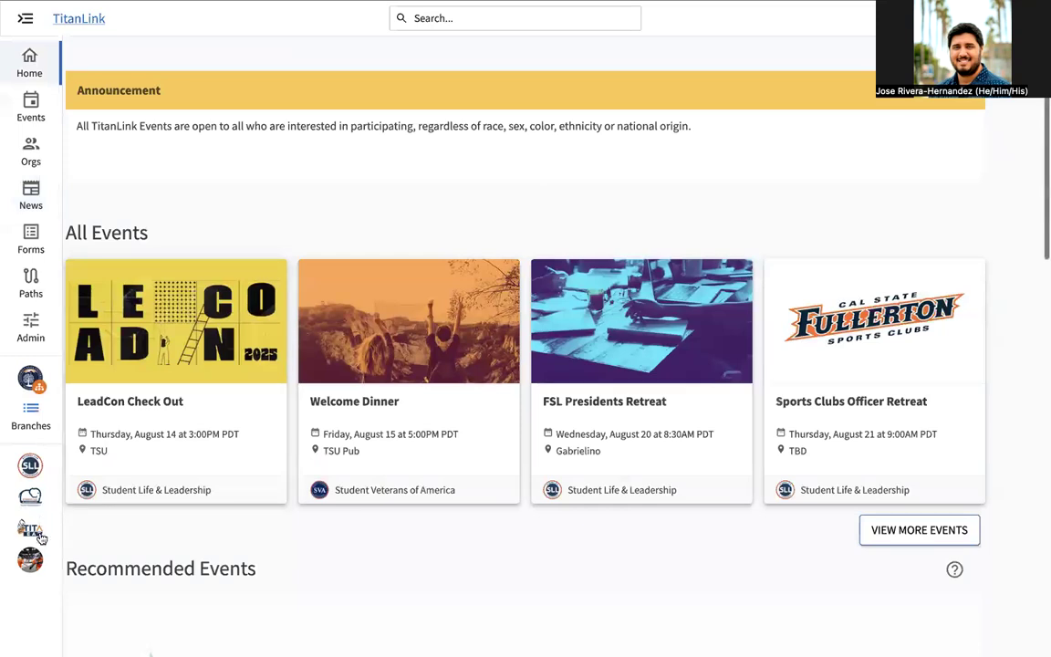
mouse_move(32, 559)
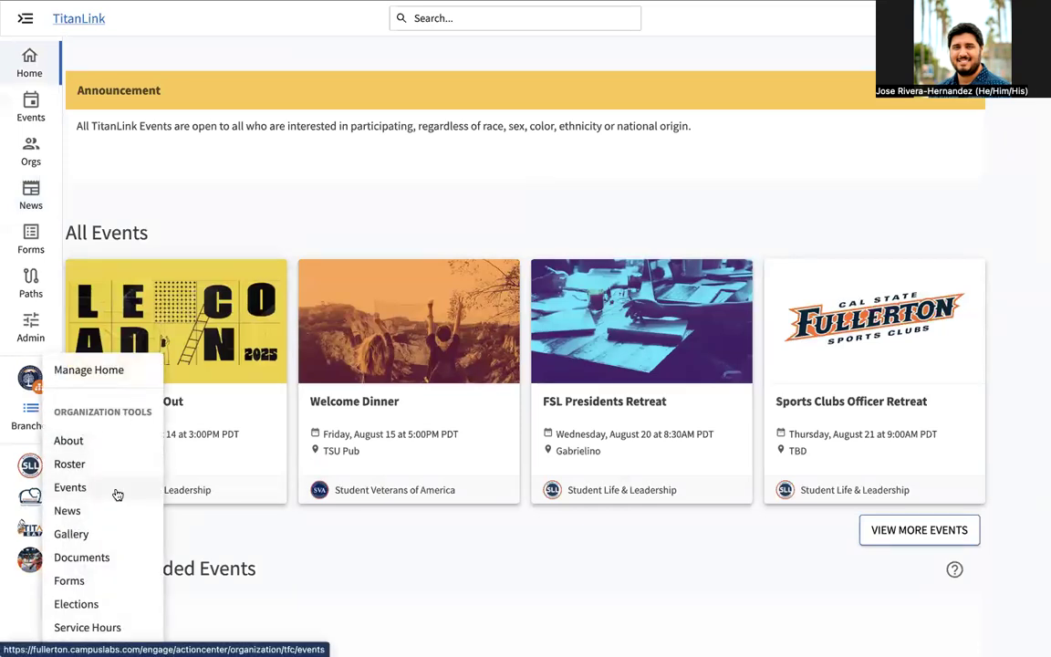
click(118, 490)
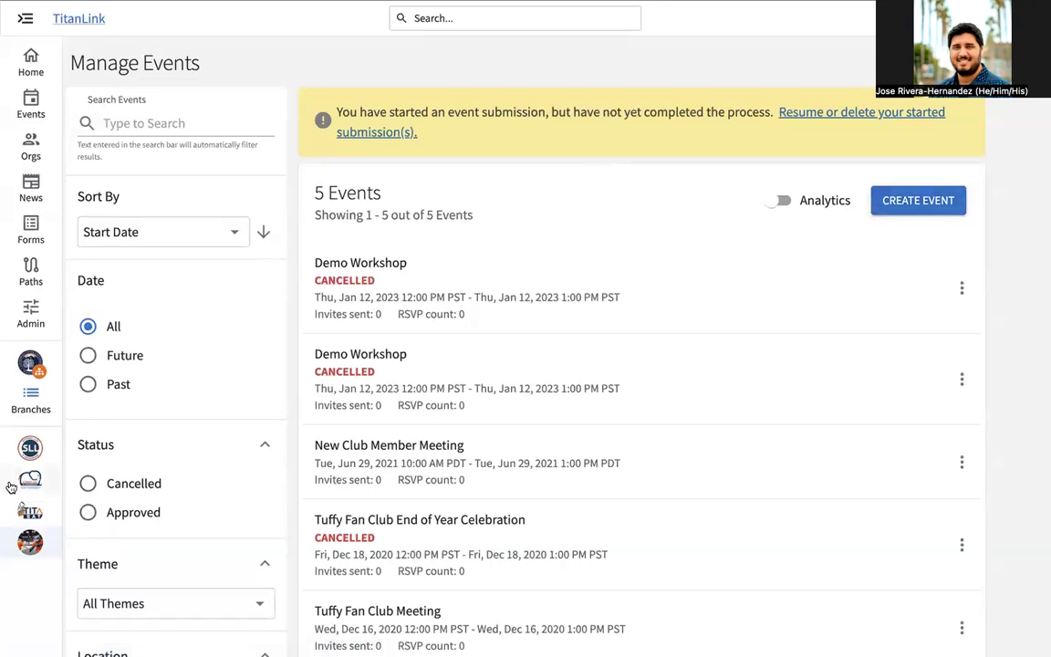
Step: Reopen the club's Manage Events page and look over its list of events
click(29, 540)
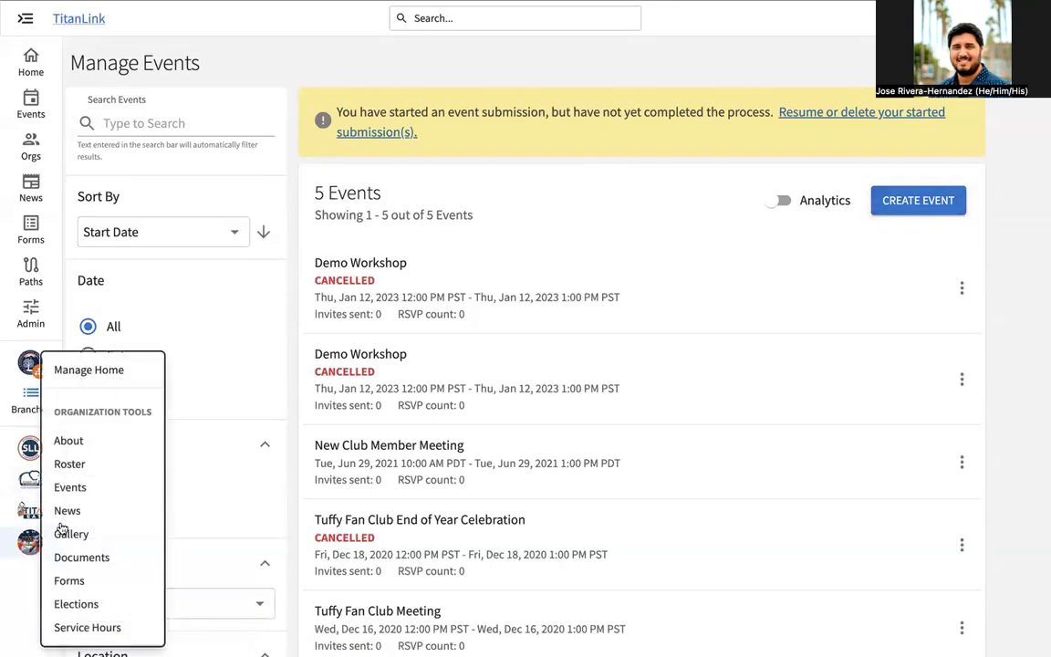
click(94, 489)
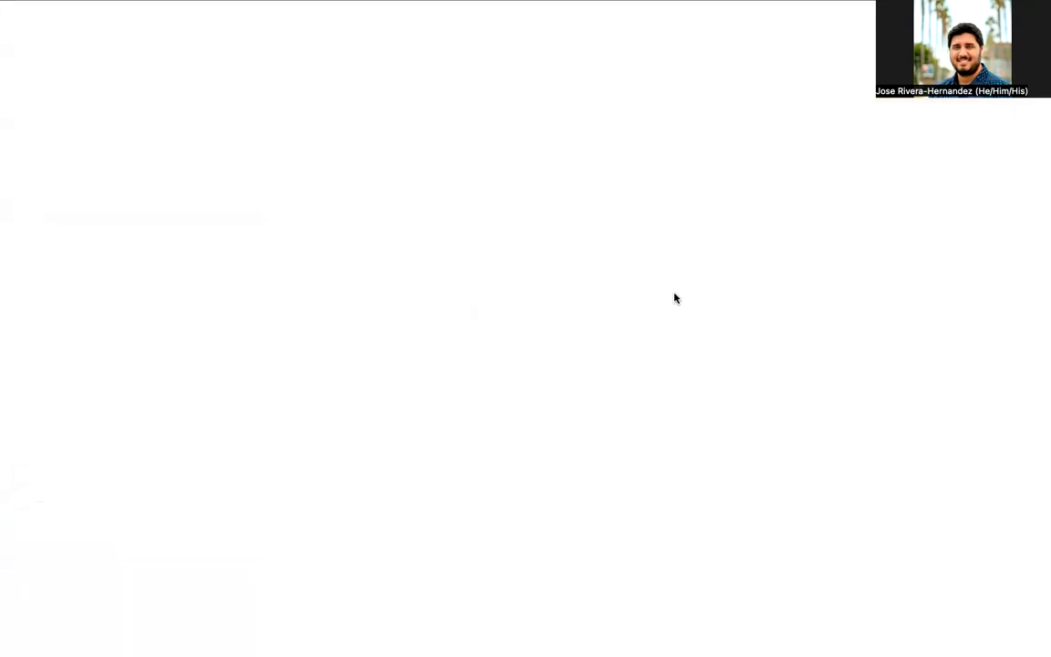
scroll(640, 410, down, 3)
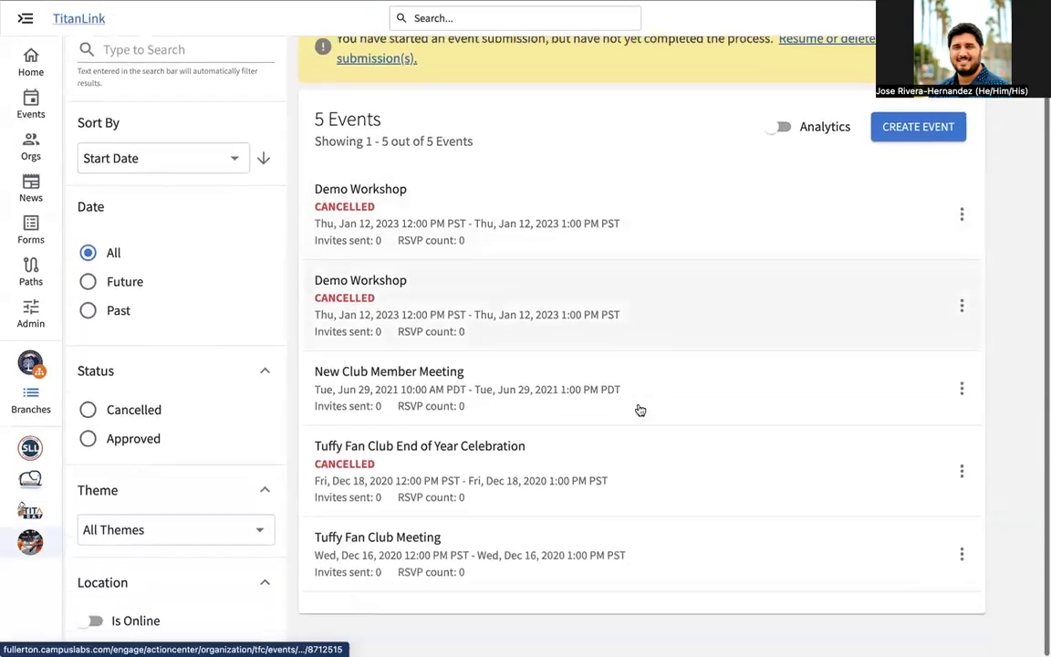
scroll(625, 263, up, 2)
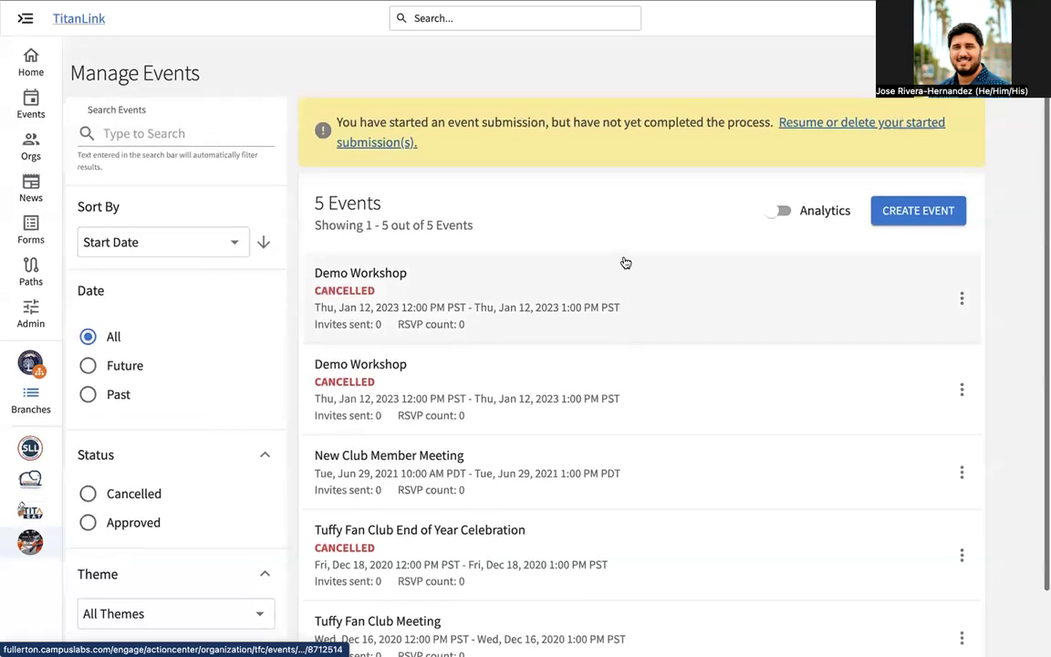
scroll(624, 263, down, 1)
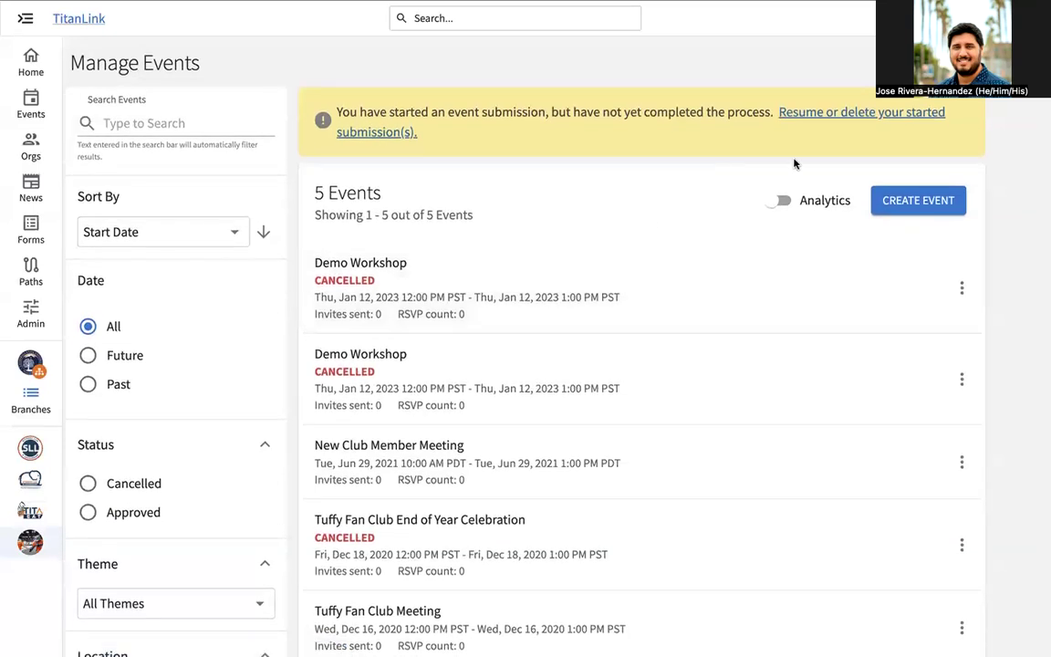
Step: Start creating an event and view the Theme options in Basic Details without choosing one
click(918, 204)
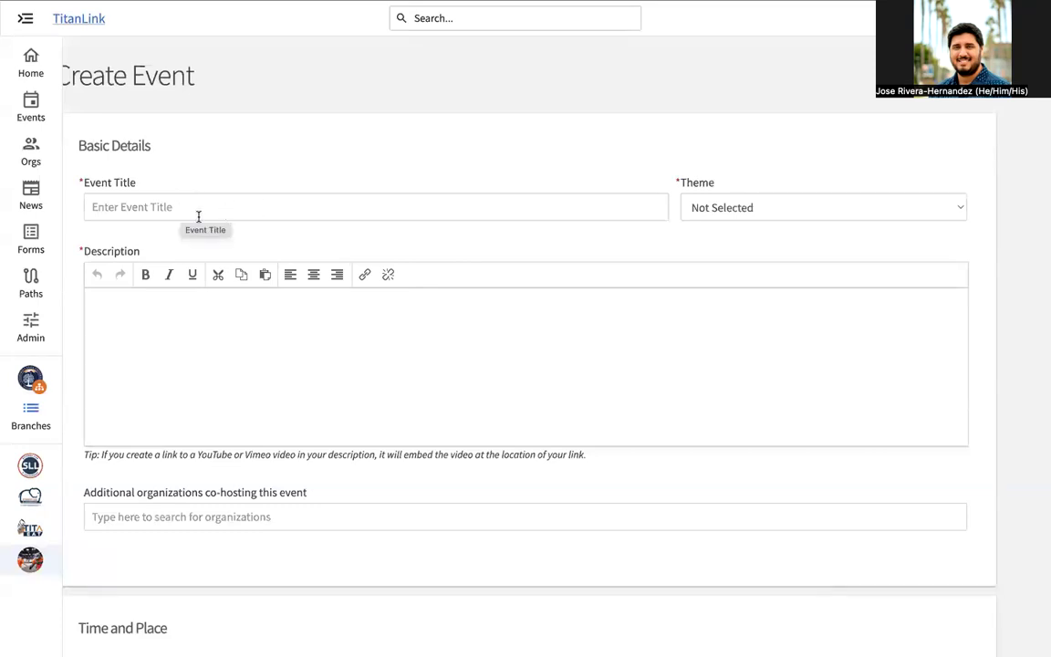
drag(73, 144, 185, 145)
click(185, 145)
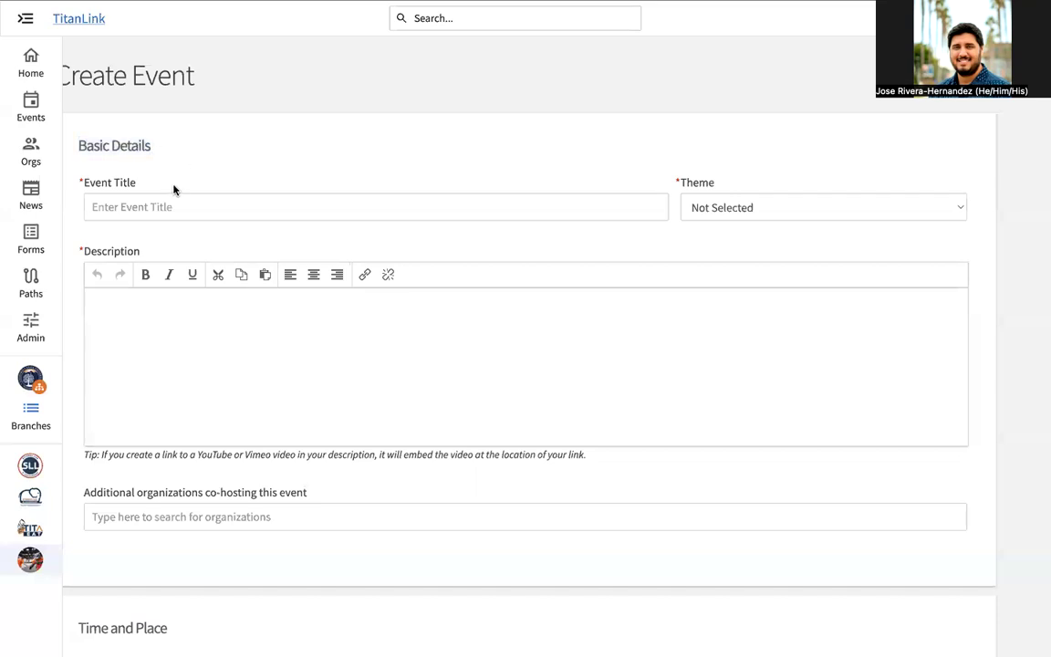
click(809, 214)
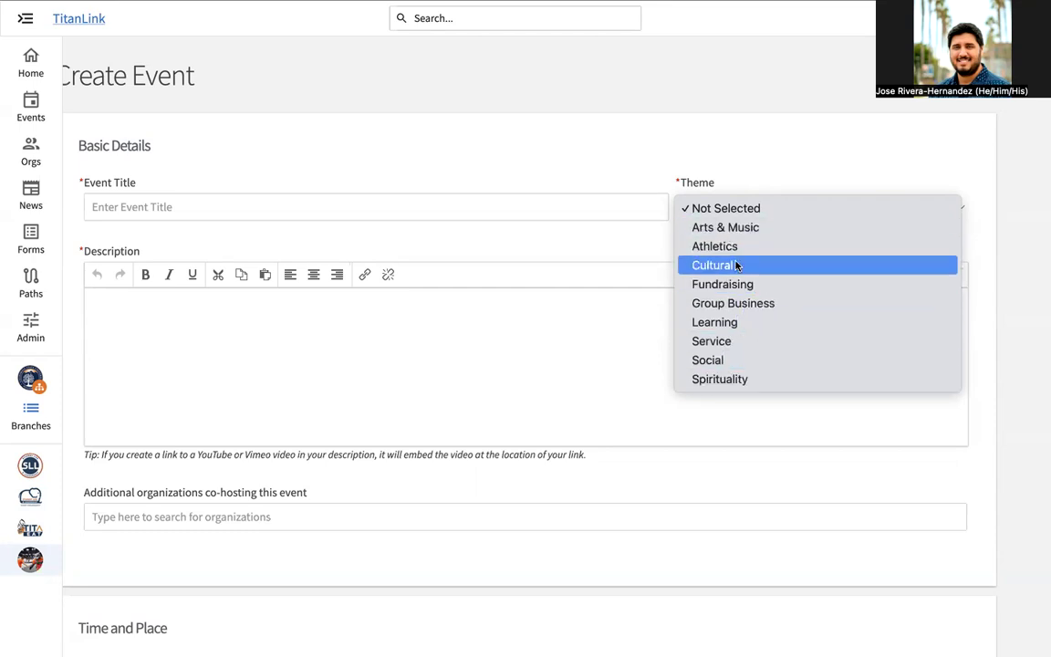
click(581, 143)
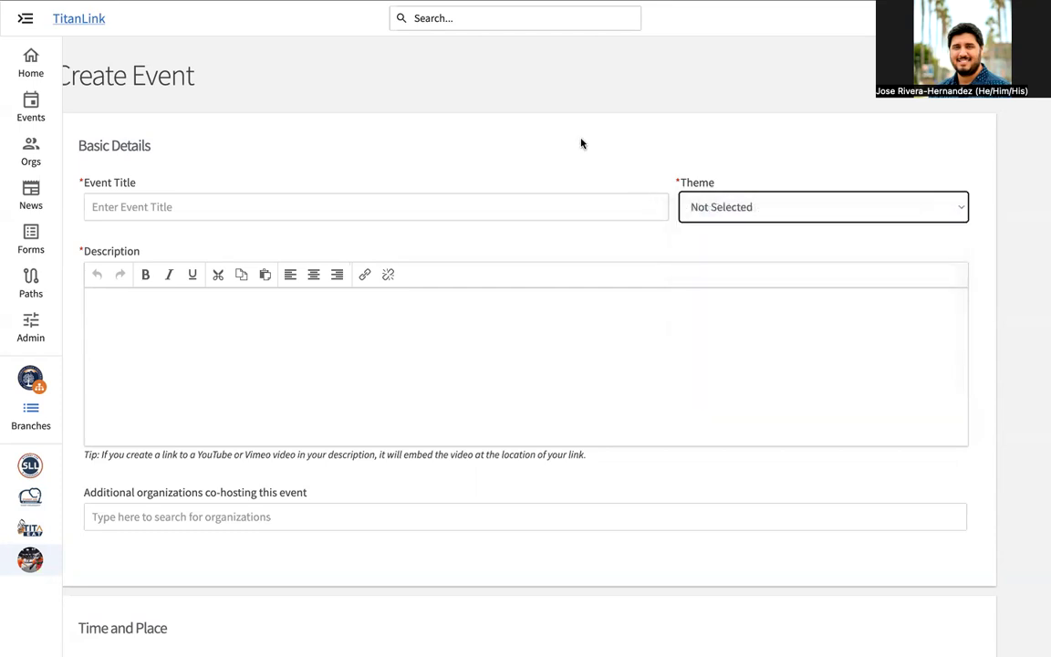
Step: Review the new event's description, co-hosting organizations, and Time and Place fields
click(270, 346)
scroll(269, 347, down, 3)
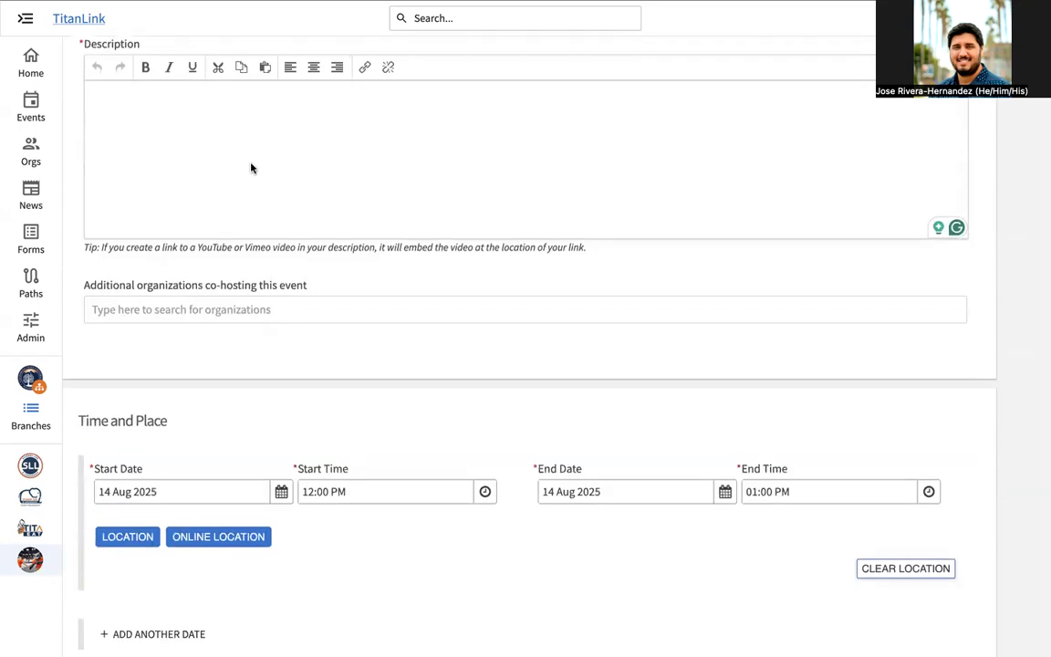
scroll(201, 147, up, 1)
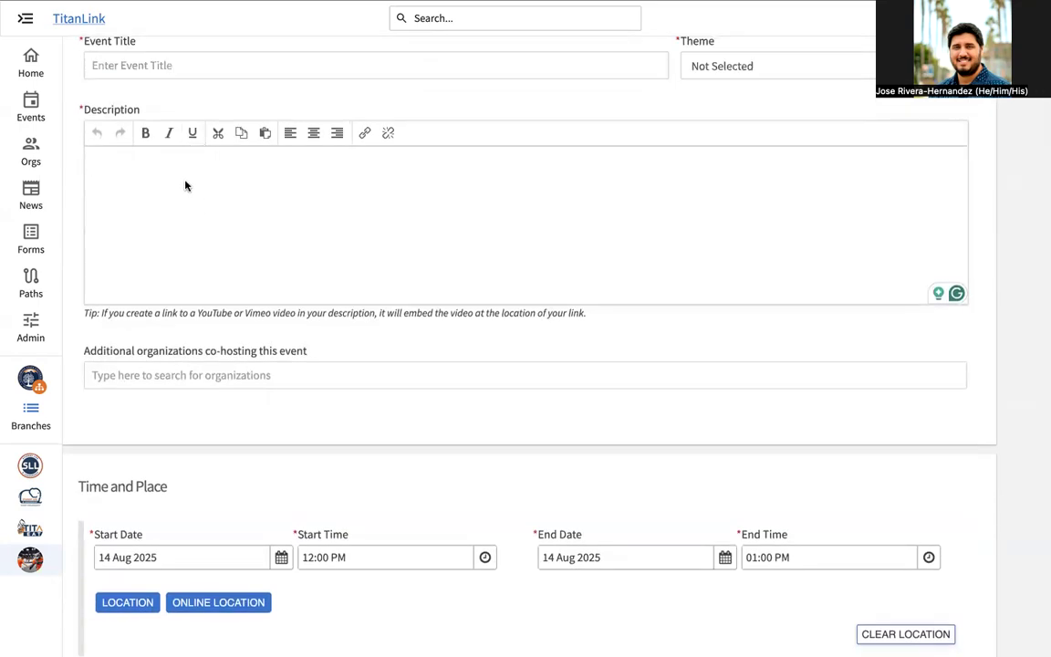
scroll(219, 204, down, 2)
click(291, 239)
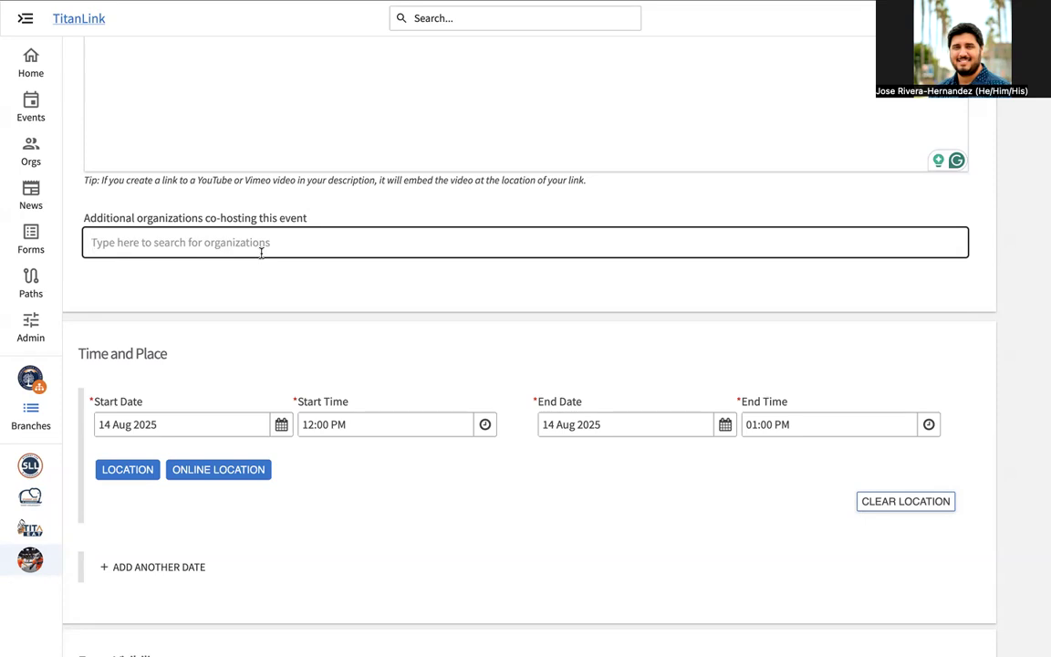
scroll(258, 239, down, 3)
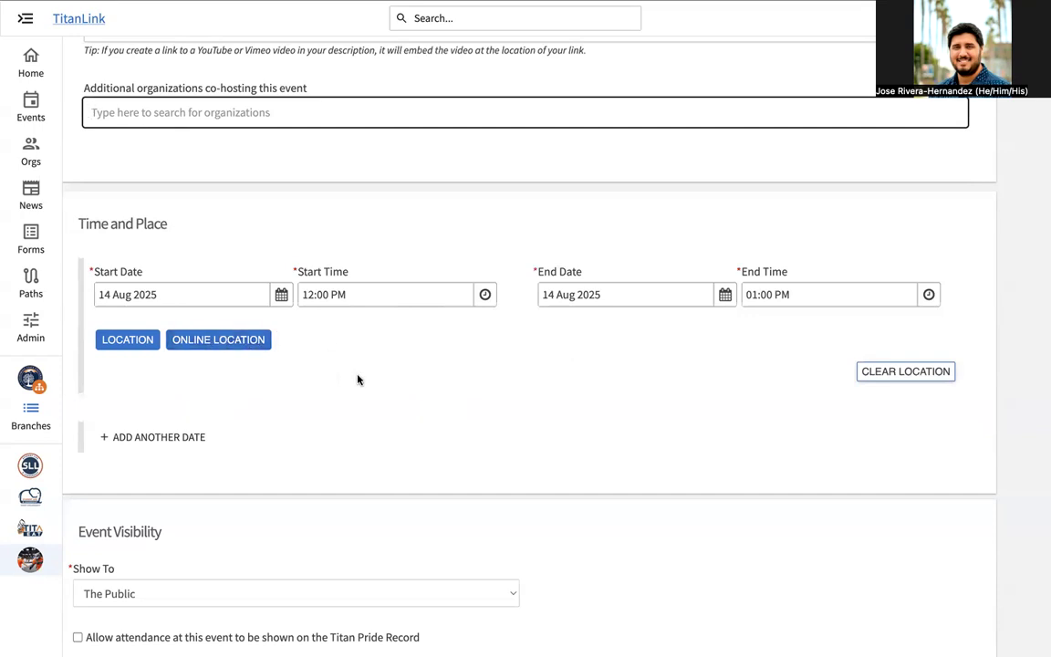
scroll(357, 377, down, 2)
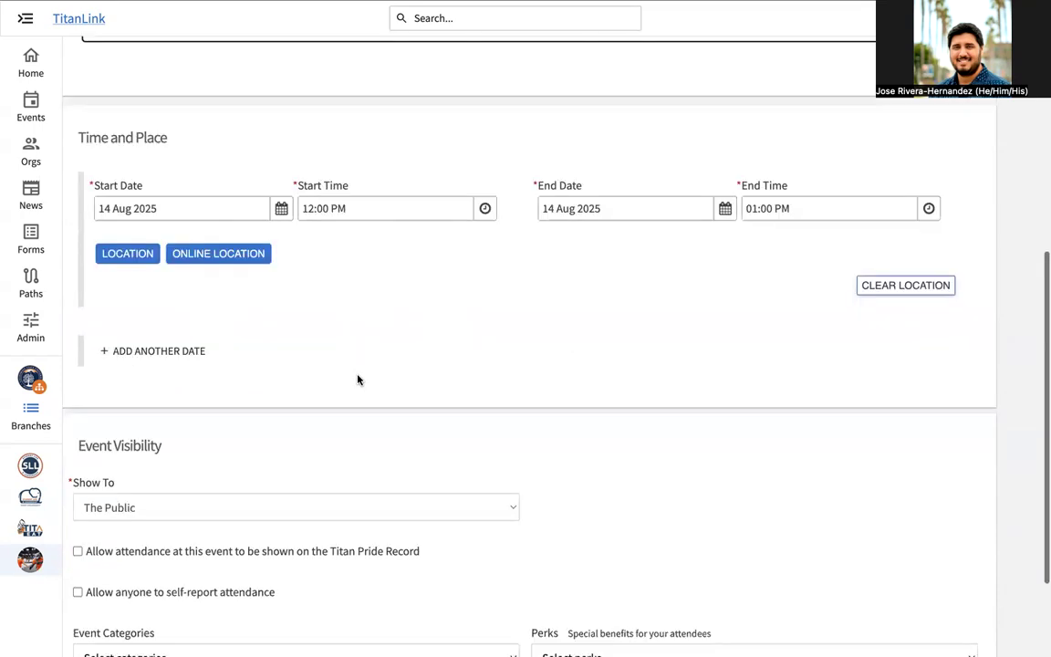
Step: Add five additional dates to the new event's Time and Place section
click(155, 350)
scroll(155, 355, down, 2)
click(163, 413)
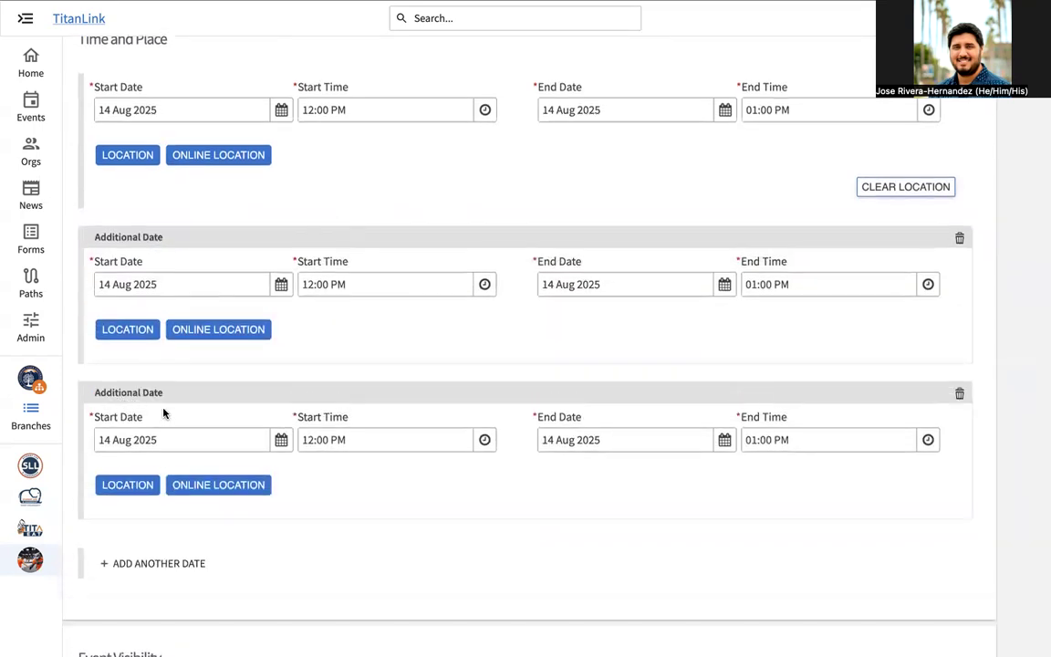
click(170, 574)
scroll(168, 572, down, 4)
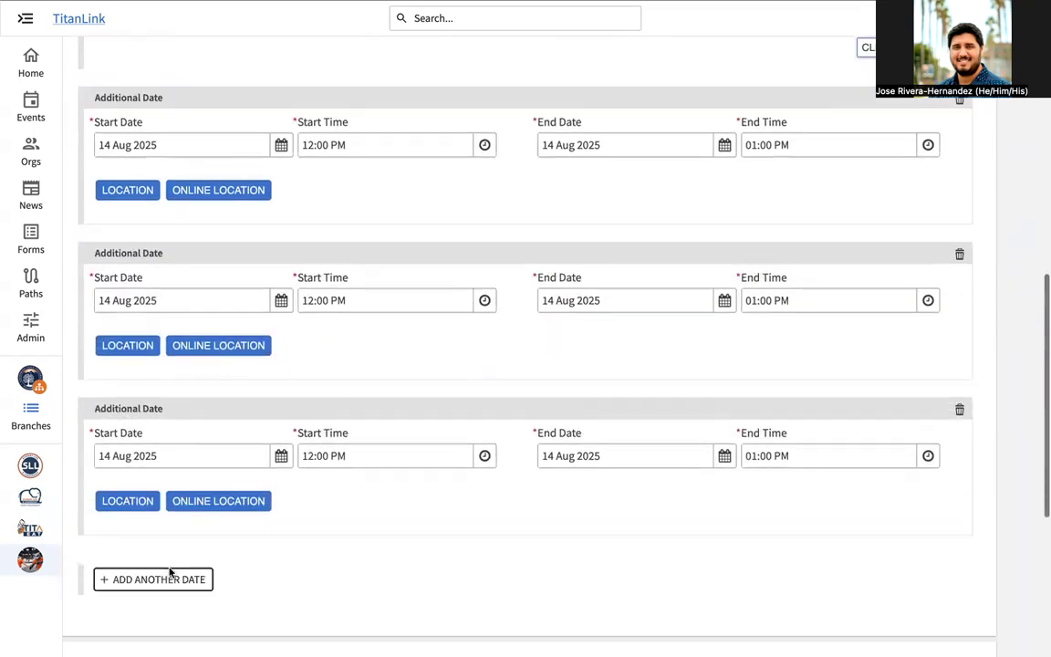
click(169, 539)
scroll(169, 539, down, 2)
click(171, 588)
scroll(208, 429, down, 4)
scroll(734, 415, up, 15)
scroll(751, 357, down, 10)
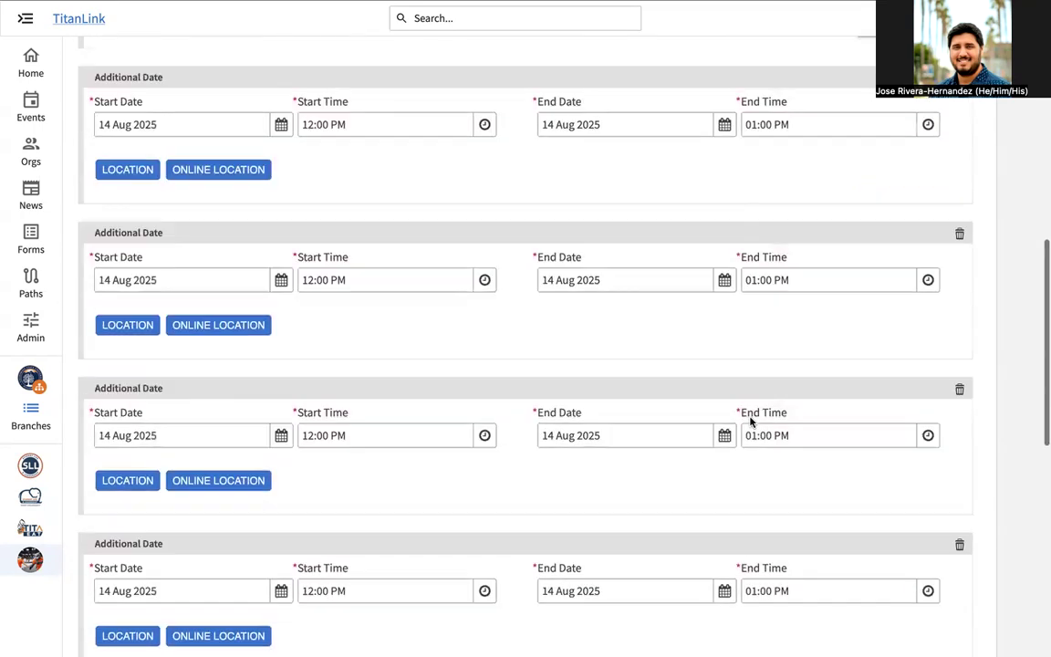
Step: Remove all the additional dates from the new event, keeping only the original date
scroll(750, 422, up, 5)
click(959, 320)
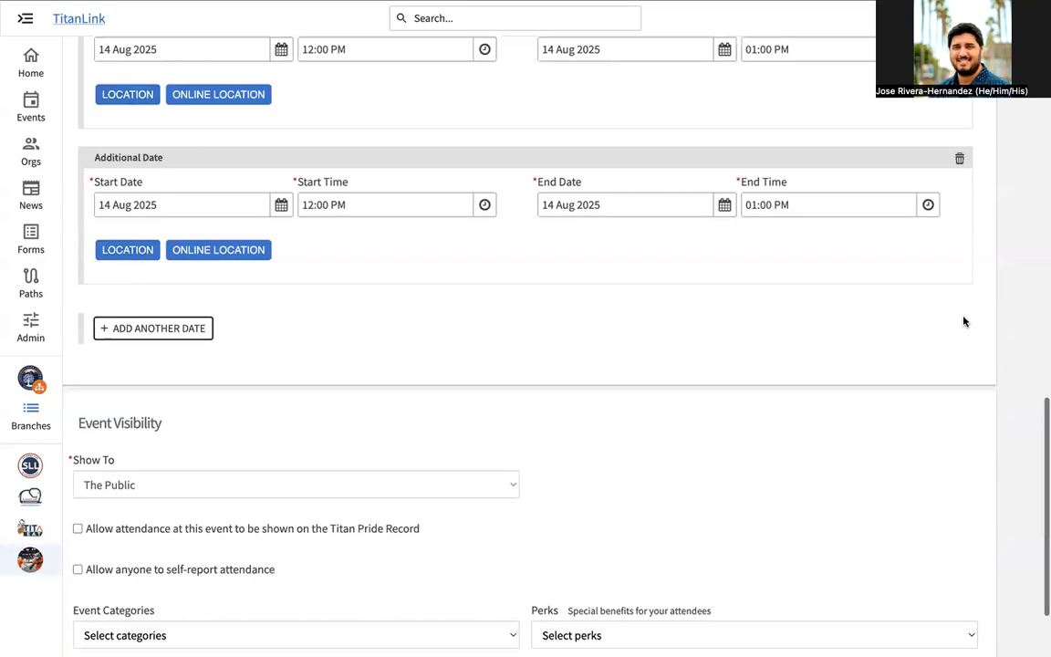
click(959, 164)
scroll(960, 188, up, 4)
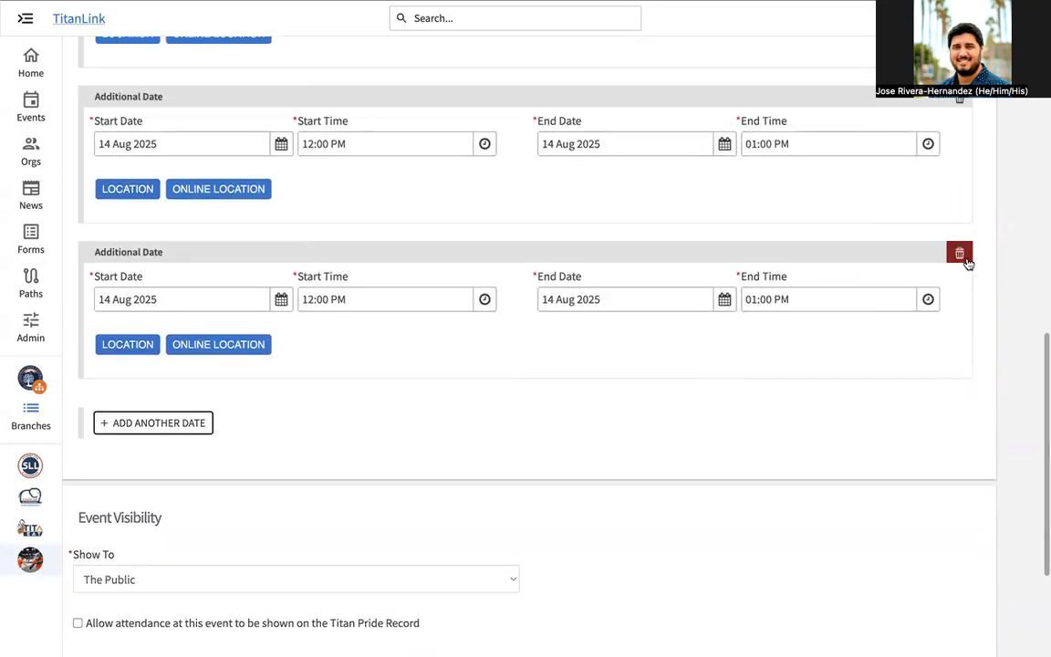
click(965, 256)
scroll(965, 258, up, 2)
click(959, 204)
scroll(958, 204, up, 2)
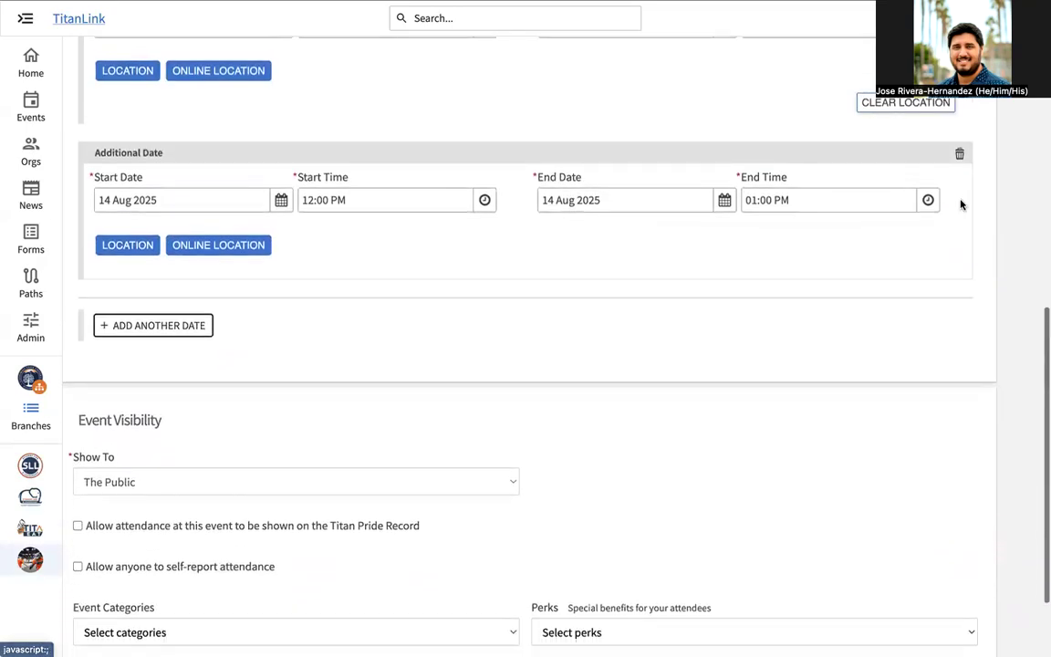
click(957, 155)
scroll(956, 156, up, 2)
scroll(346, 383, down, 1)
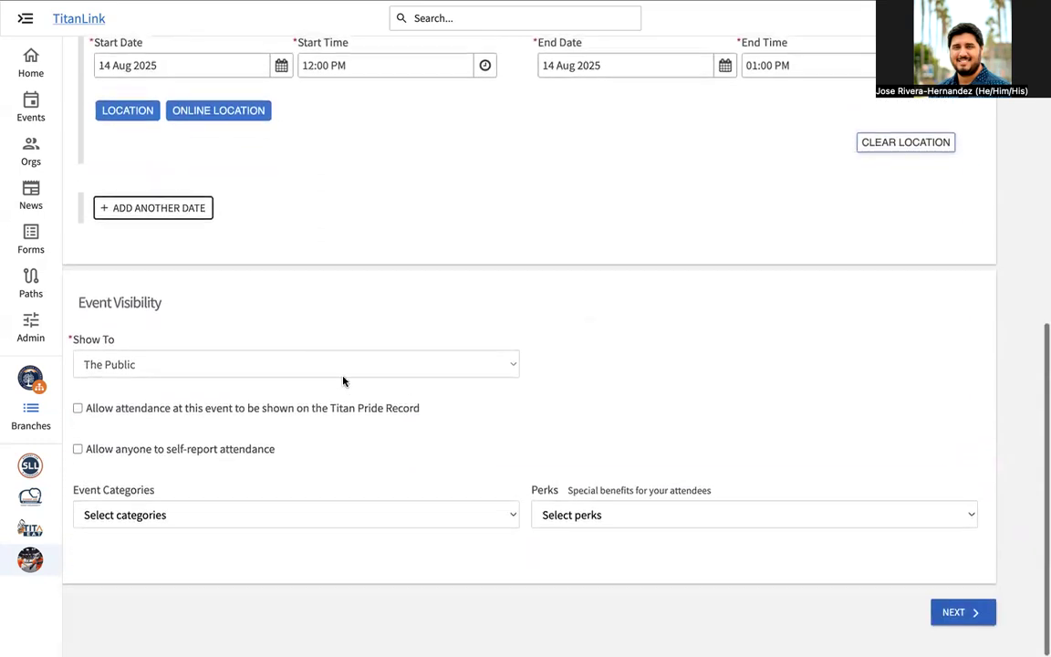
Step: Set the event's visibility to Students & staff at TitanLink and review the other Show To options
drag(76, 308, 183, 307)
click(182, 305)
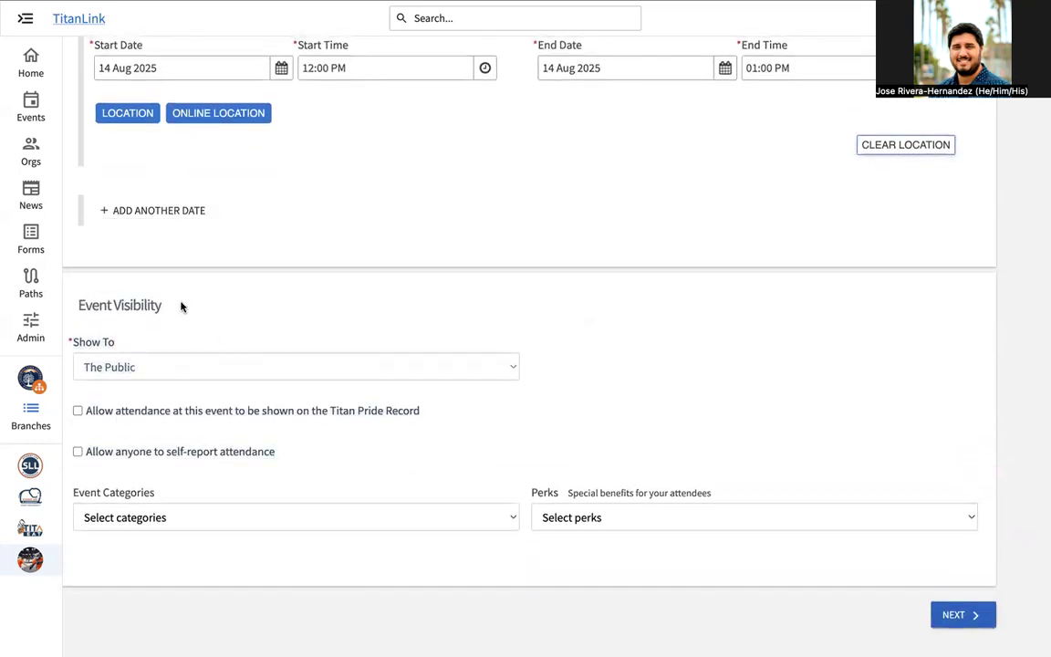
click(178, 366)
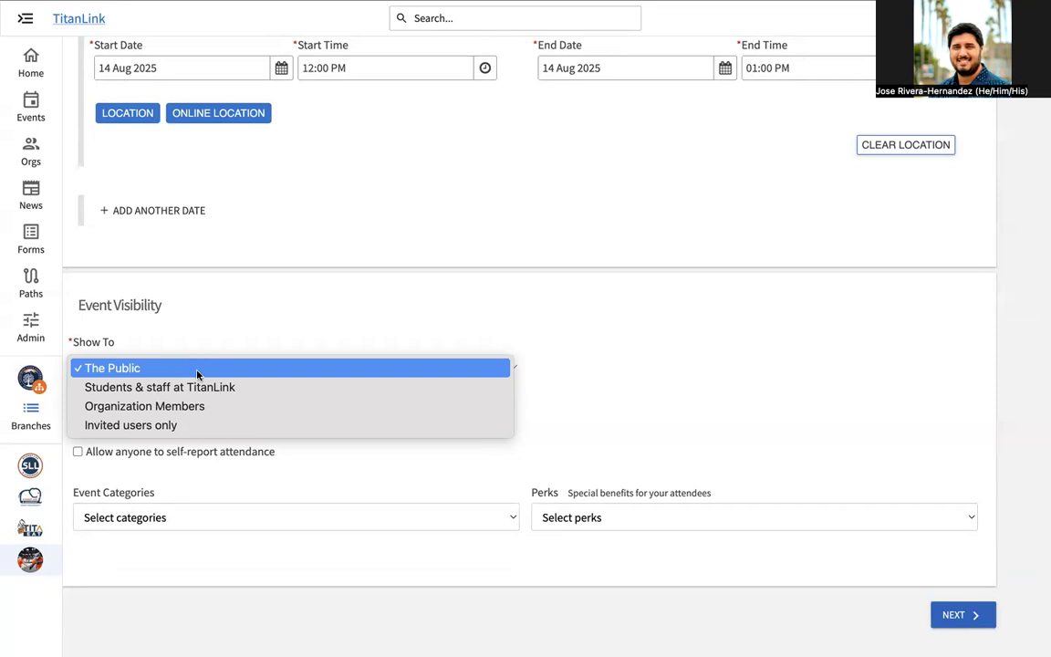
click(206, 386)
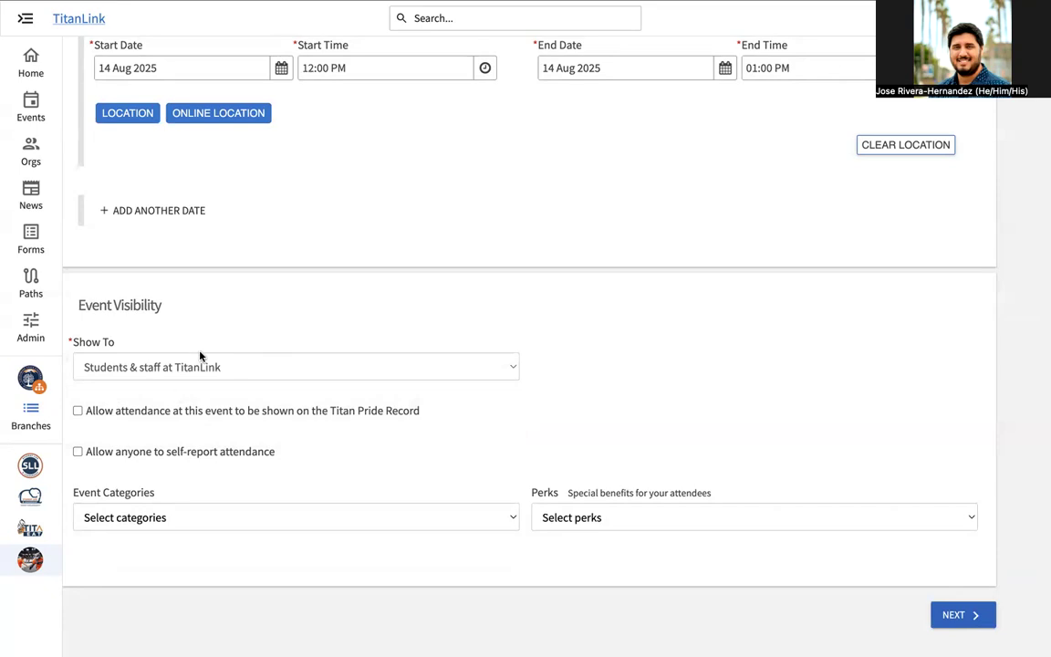
click(178, 365)
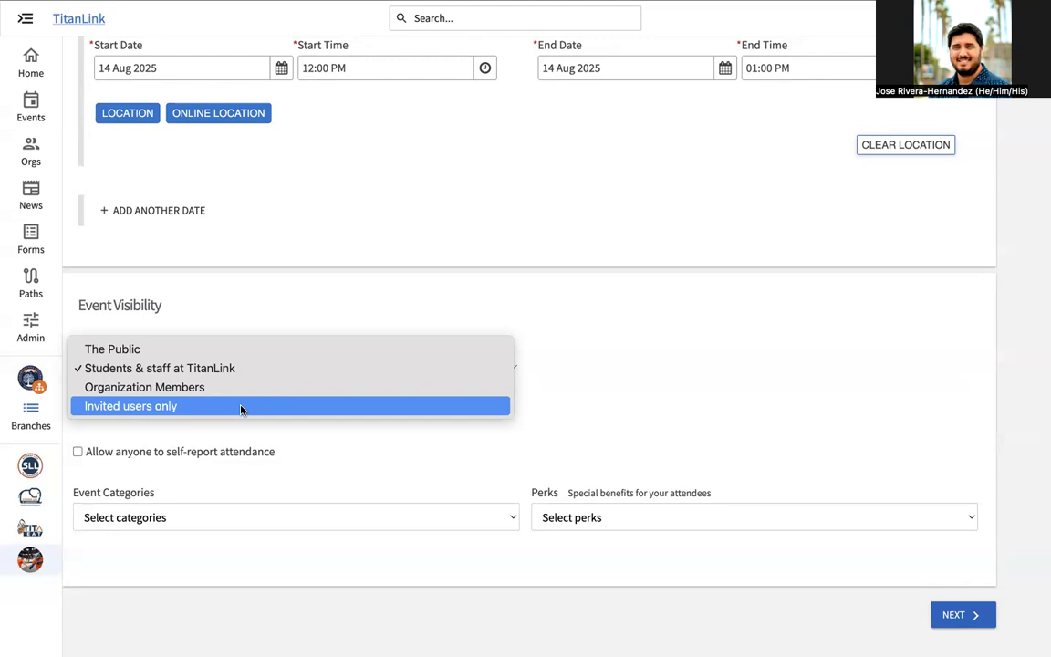
click(632, 348)
scroll(252, 468, down, 1)
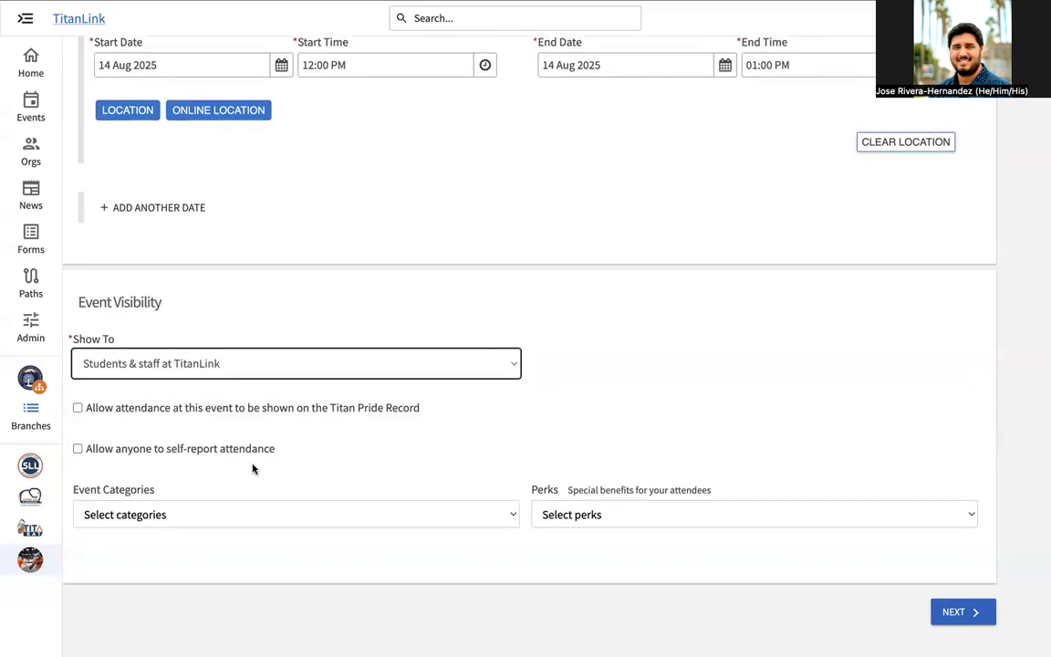
Step: Look over the Create Event form again and go back to Manage Events without submitting it
scroll(554, 312, up, 8)
scroll(554, 311, down, 4)
scroll(554, 314, up, 4)
mouse_move(58, 12)
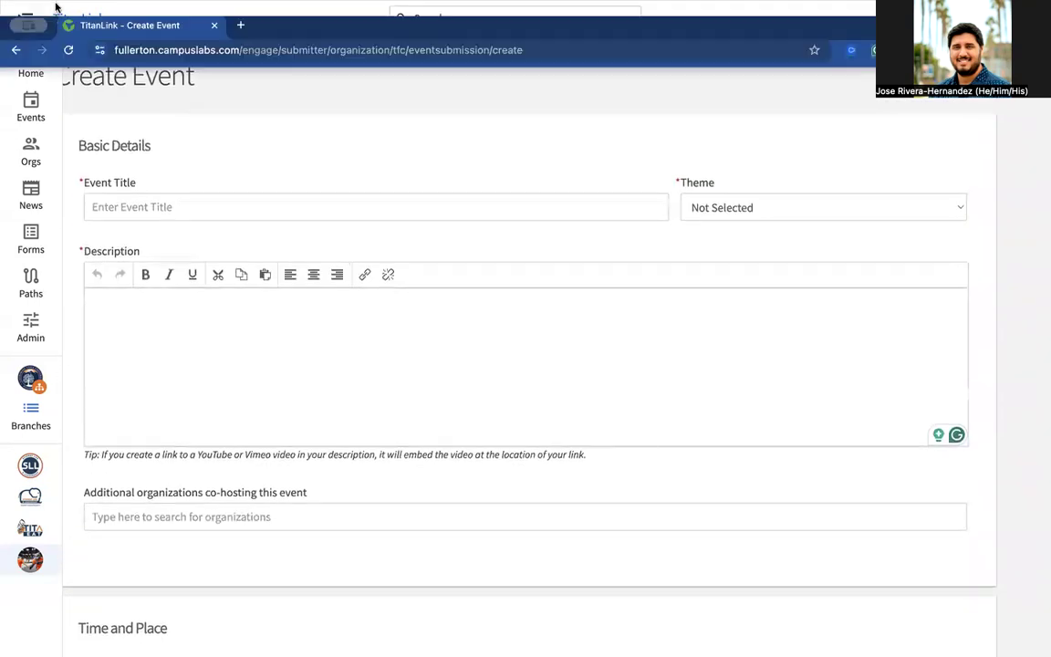
click(17, 64)
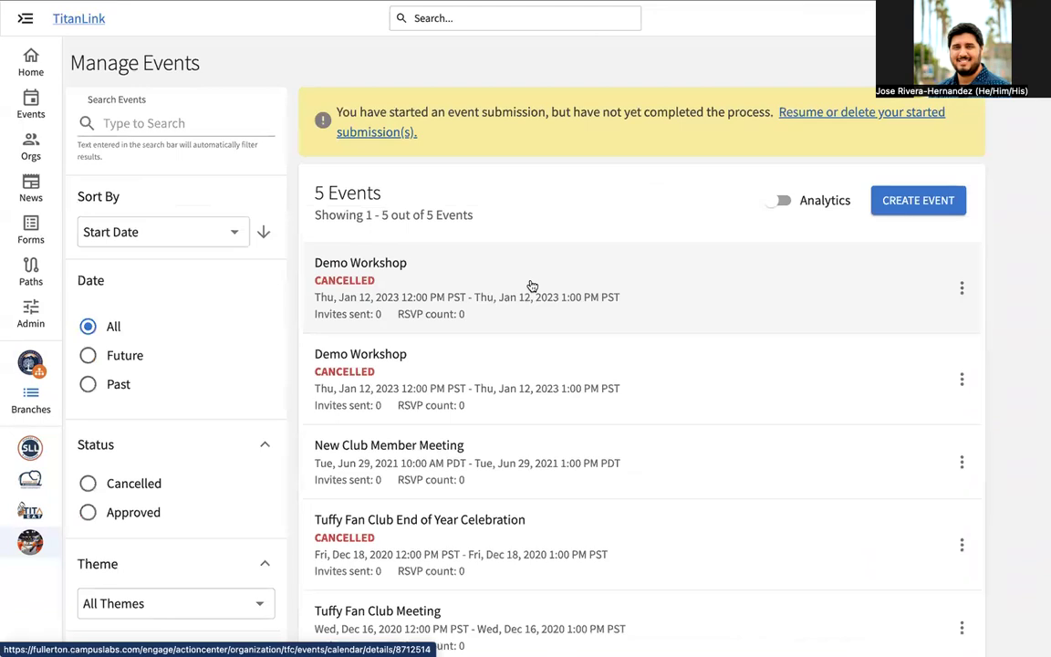
Step: Open the New Club Member Meeting event and bring up its details for changing
click(452, 460)
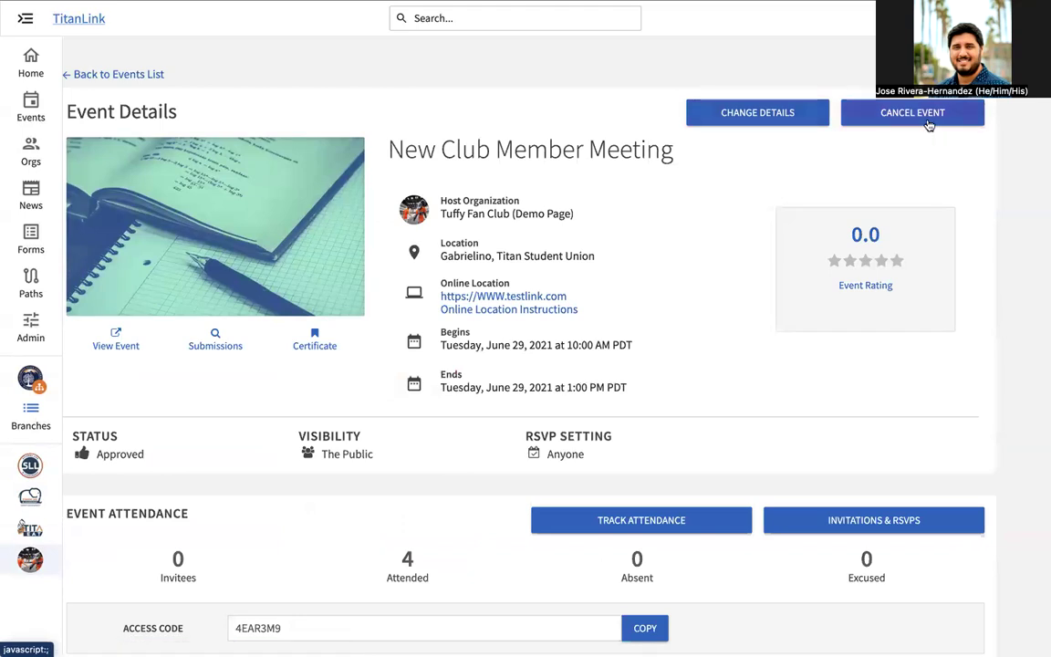
click(739, 121)
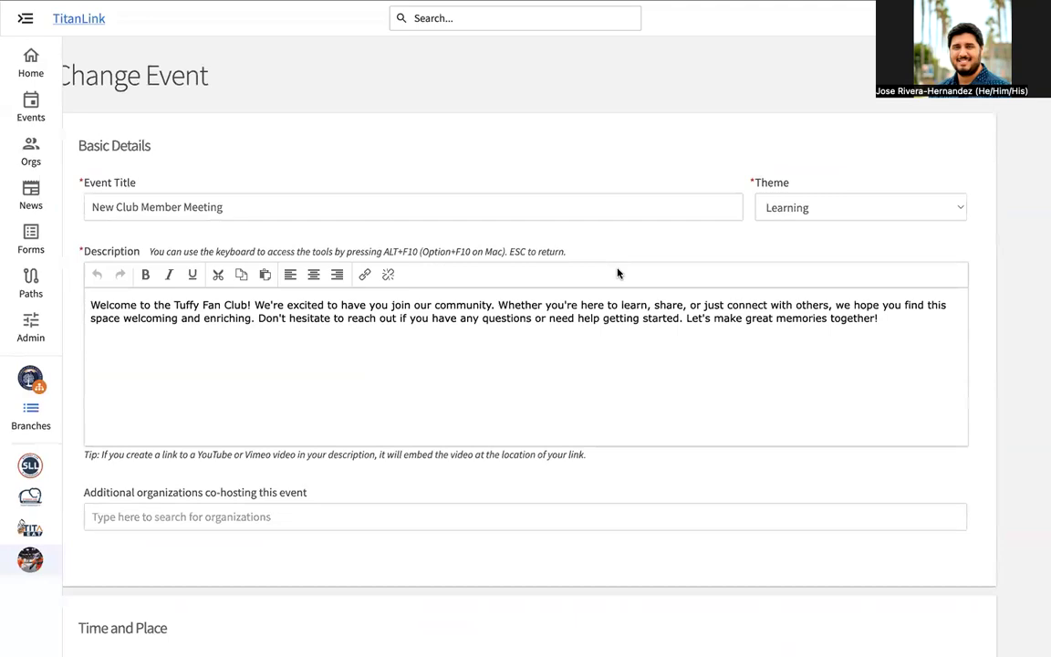
Step: Review the event's basic details, time and place, and visibility settings without changes, and continue to the RSVP page
scroll(616, 272, down, 5)
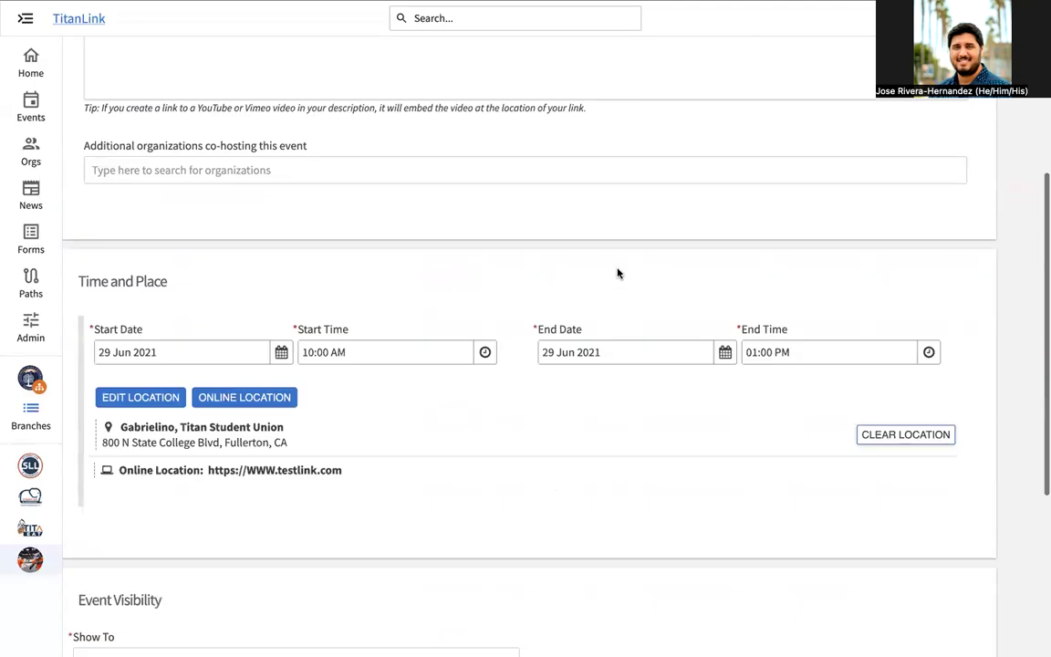
scroll(616, 272, up, 5)
scroll(617, 272, down, 1)
scroll(617, 273, down, 5)
scroll(617, 273, up, 5)
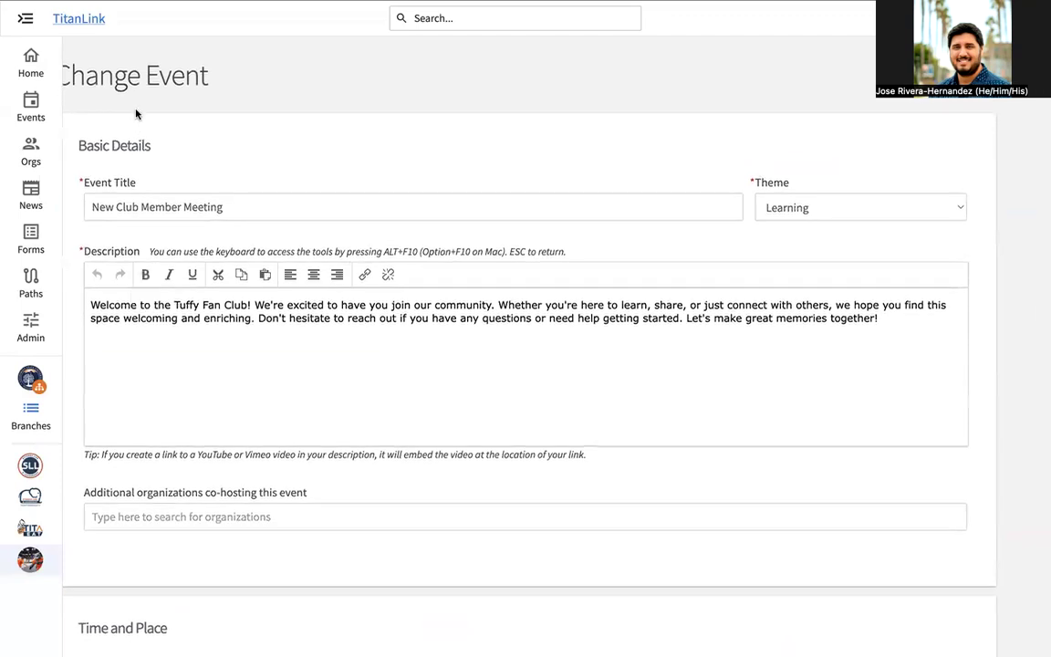
scroll(224, 173, down, 5)
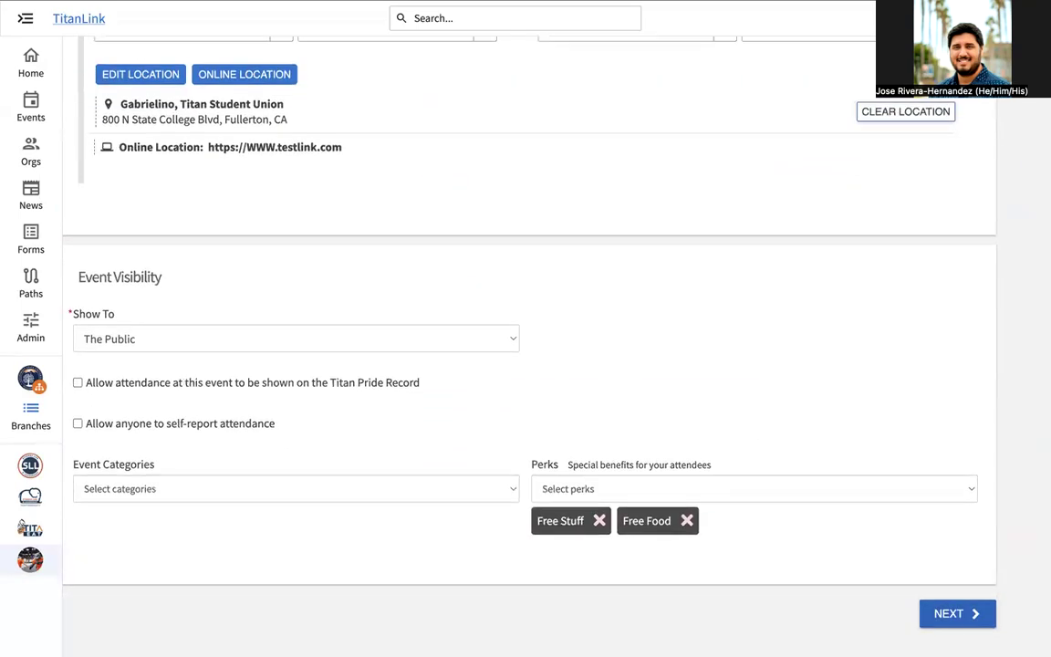
click(954, 614)
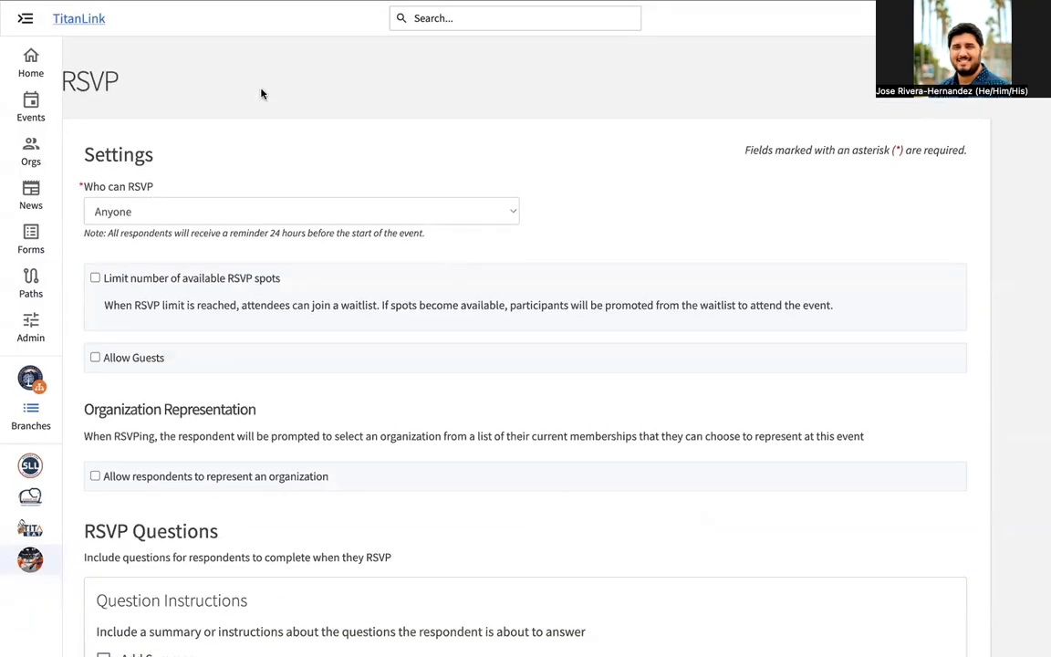
Step: Examine the options for who can RSVP to the event, leaving the setting at Anyone
drag(111, 89, 56, 82)
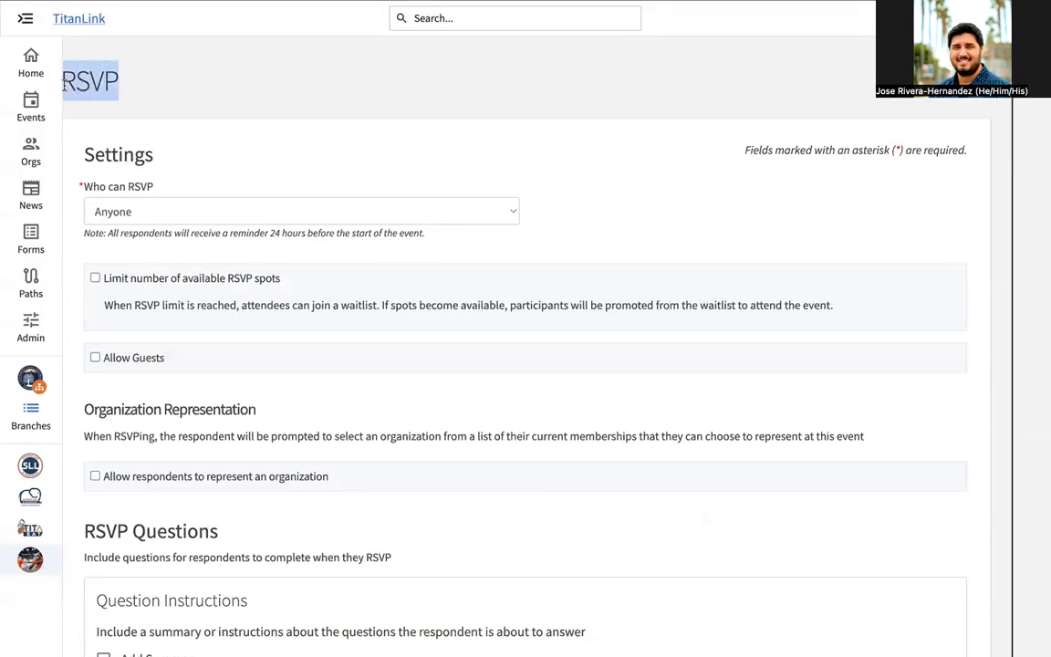
click(198, 95)
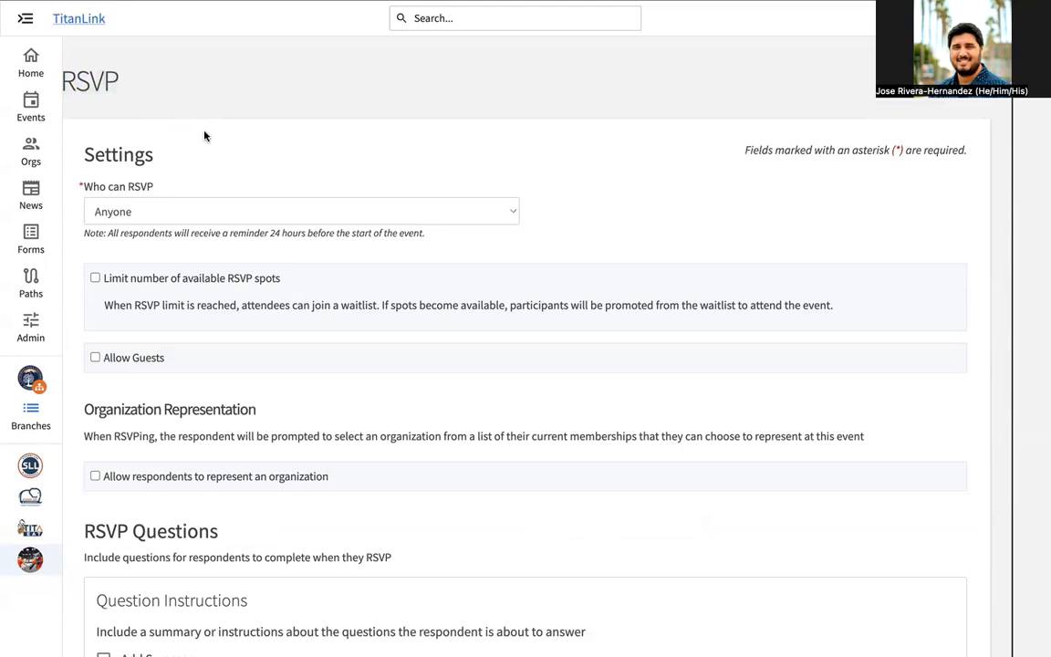
click(189, 210)
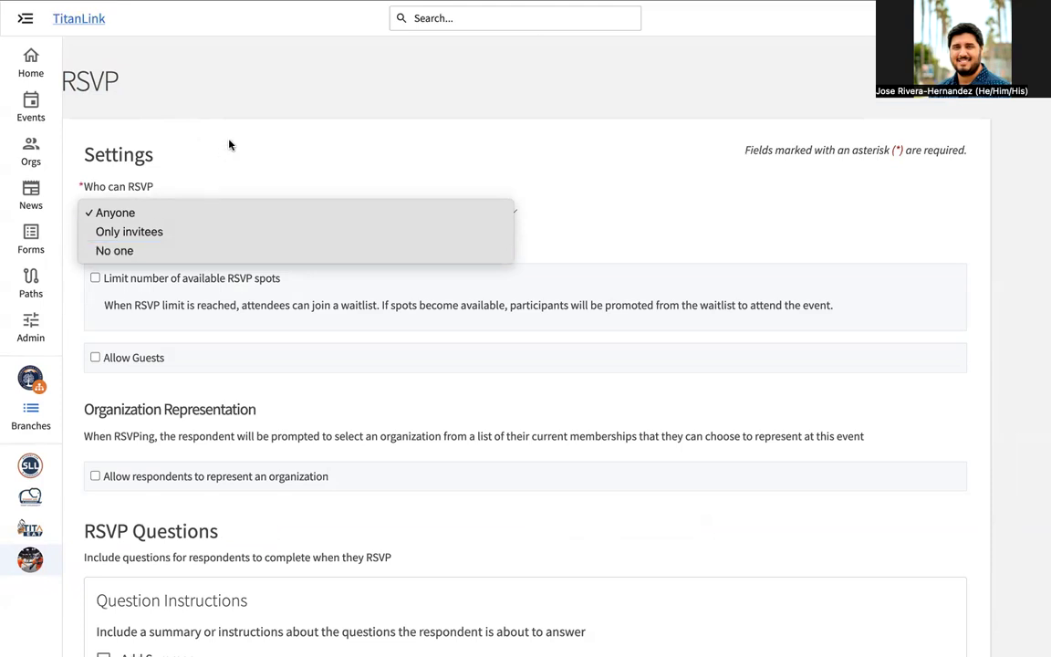
click(205, 124)
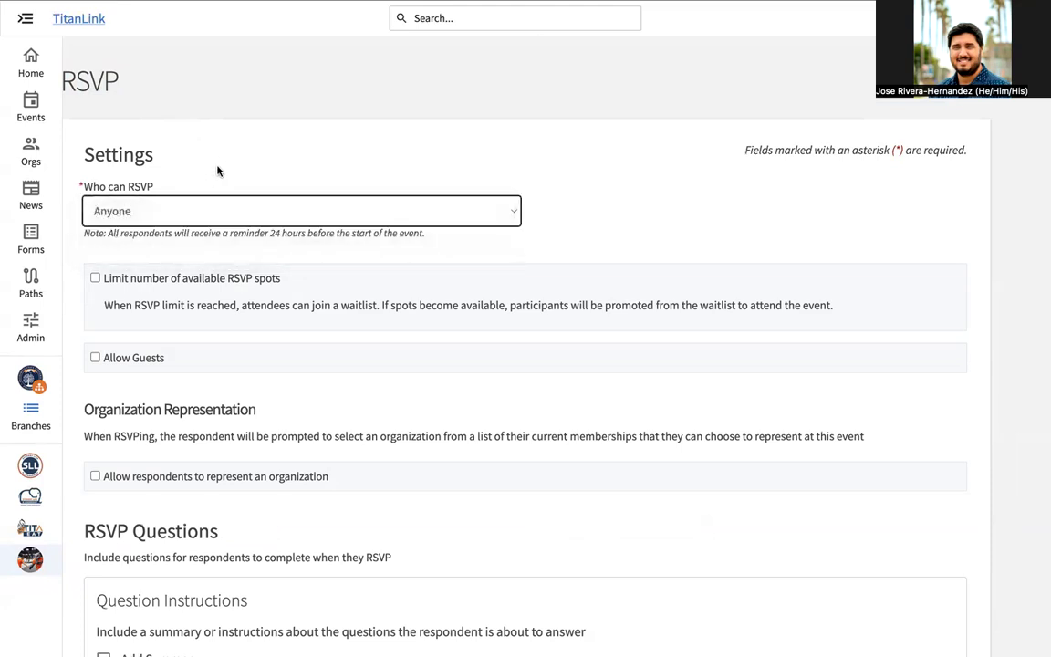
Step: Try out the RSVP spot limit, guest allowance and organization representation options, turning each one off again
click(96, 279)
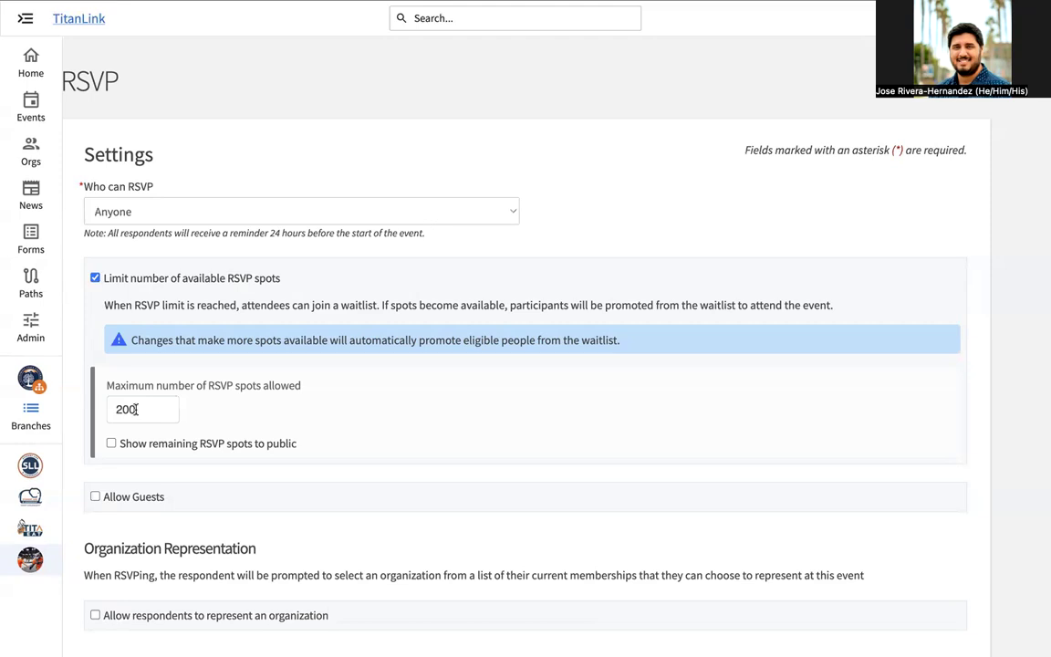
click(95, 278)
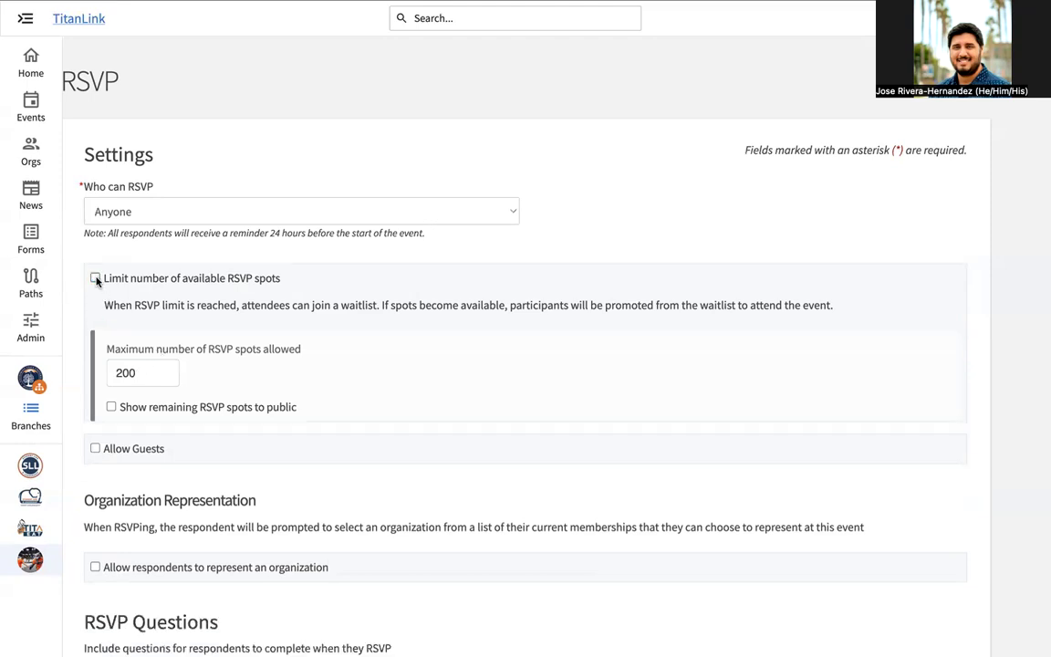
scroll(95, 280, down, 2)
click(95, 253)
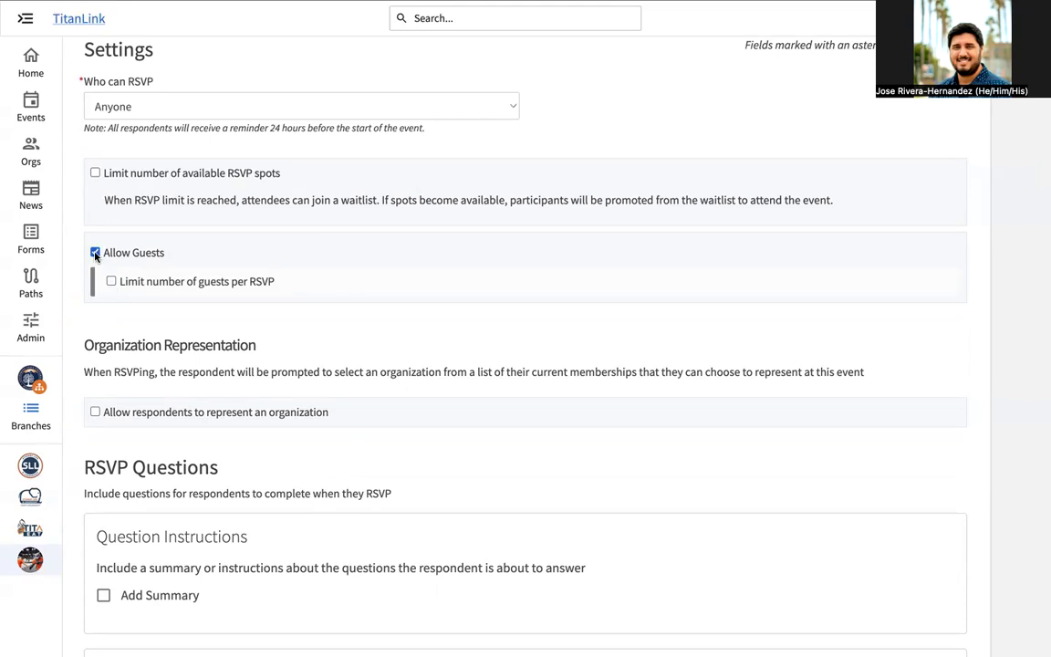
click(94, 252)
scroll(128, 415, down, 1)
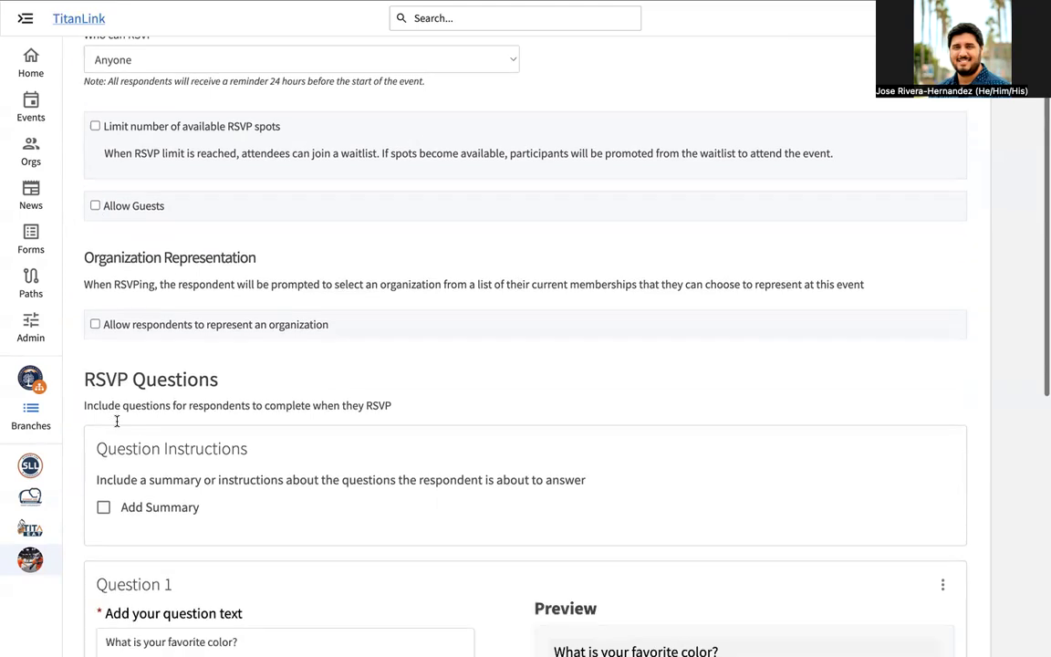
click(95, 325)
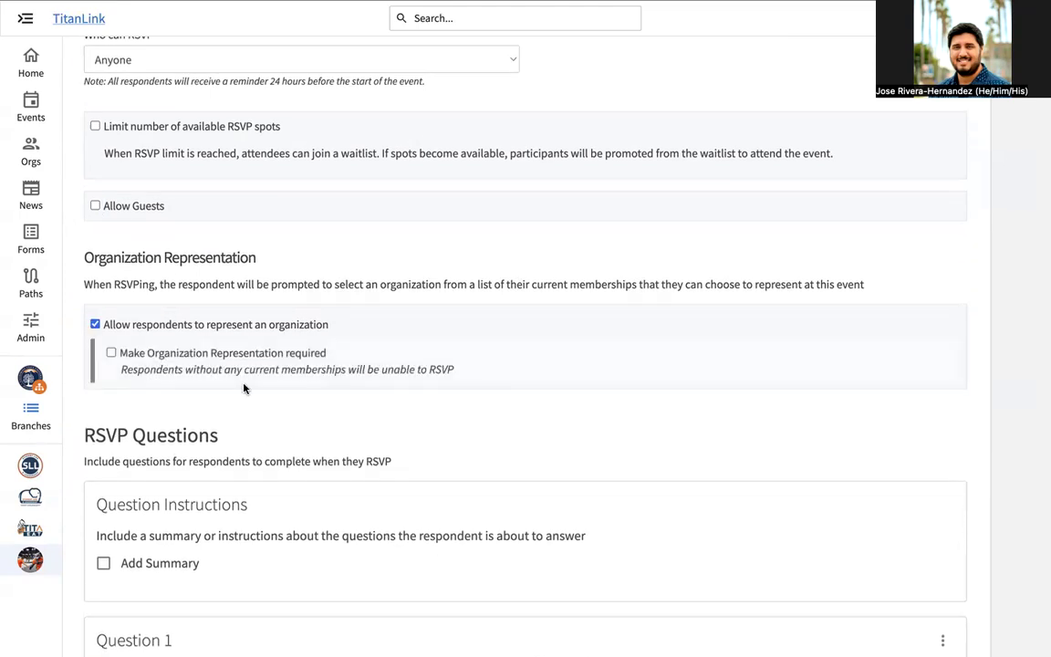
click(95, 325)
Step: Review the RSVP questions section, including Question 1 and the question type choice, and continue to Post Event Feedback
scroll(278, 385, down, 2)
scroll(277, 385, down, 3)
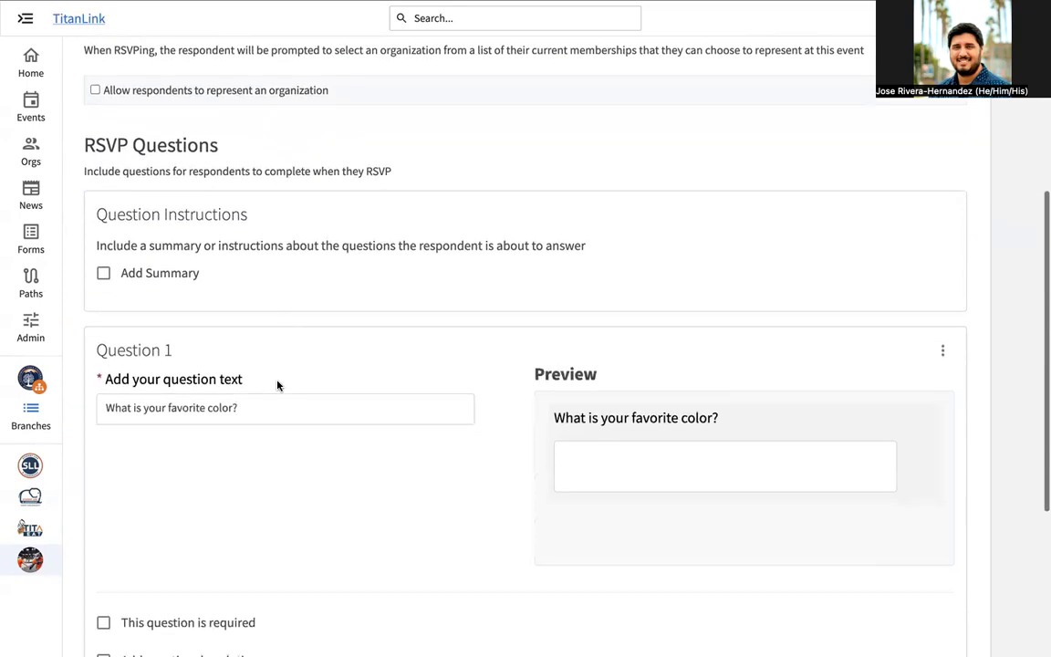
scroll(234, 393, down, 3)
scroll(262, 321, up, 1)
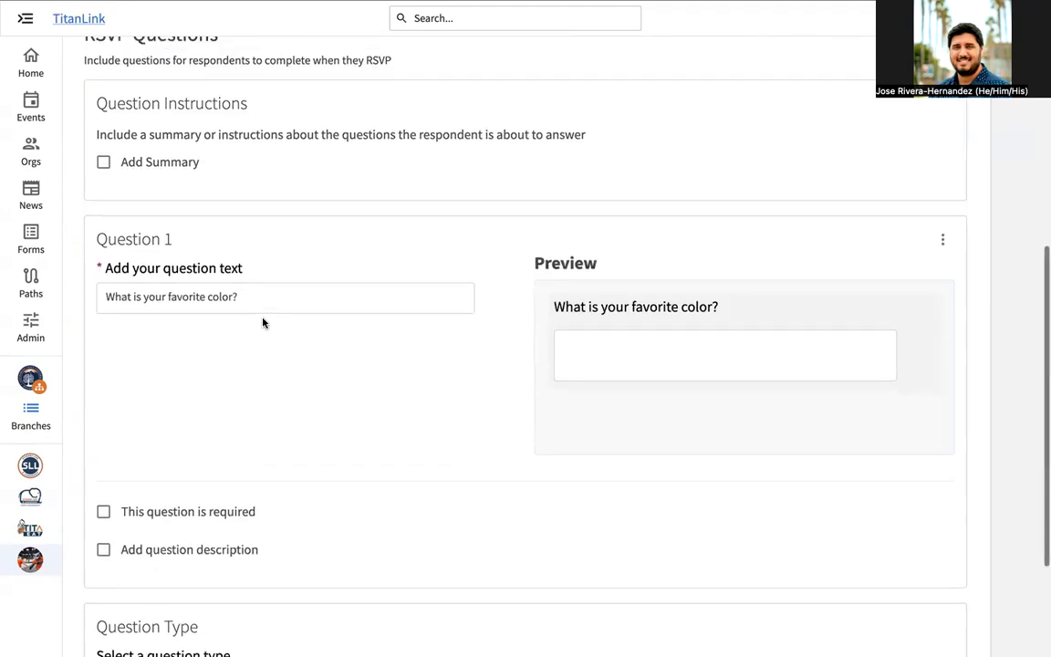
click(259, 332)
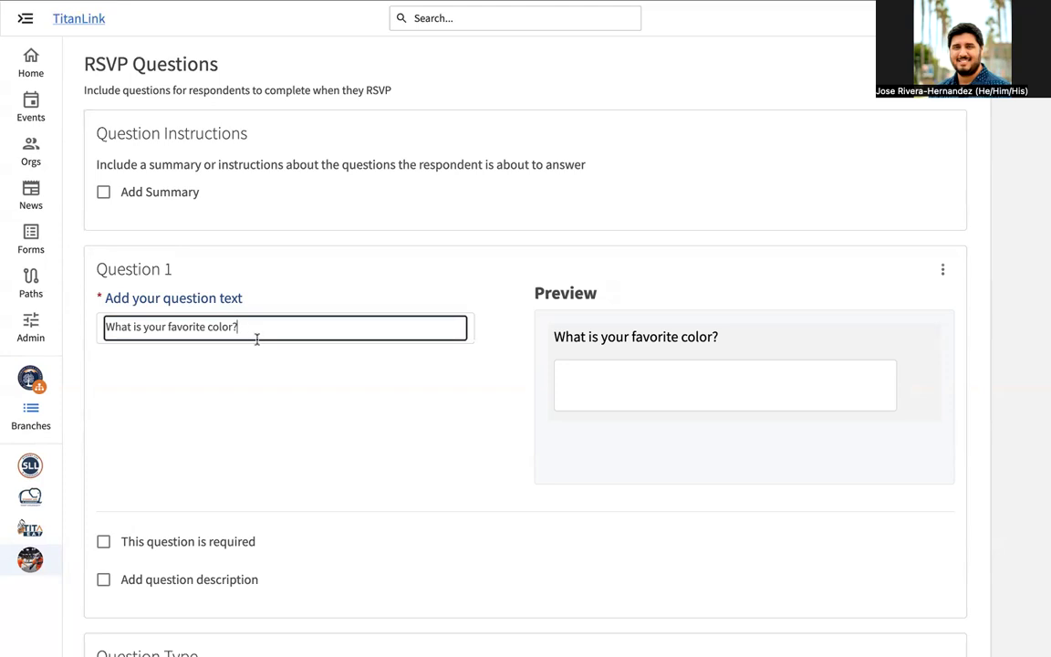
click(354, 480)
scroll(355, 445, down, 3)
scroll(356, 446, up, 5)
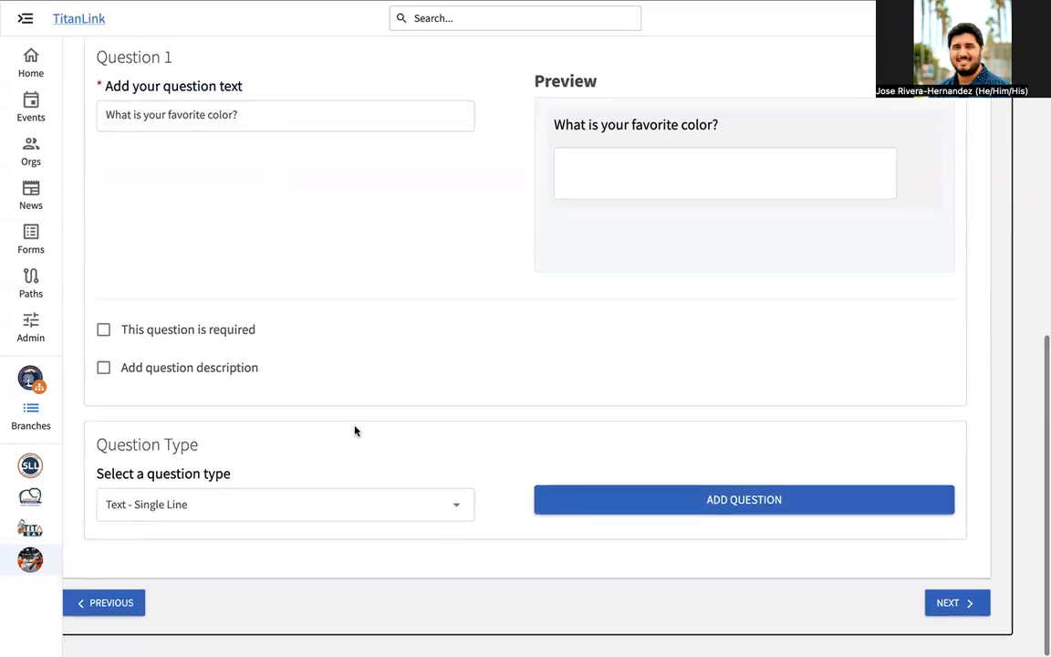
scroll(356, 418, down, 1)
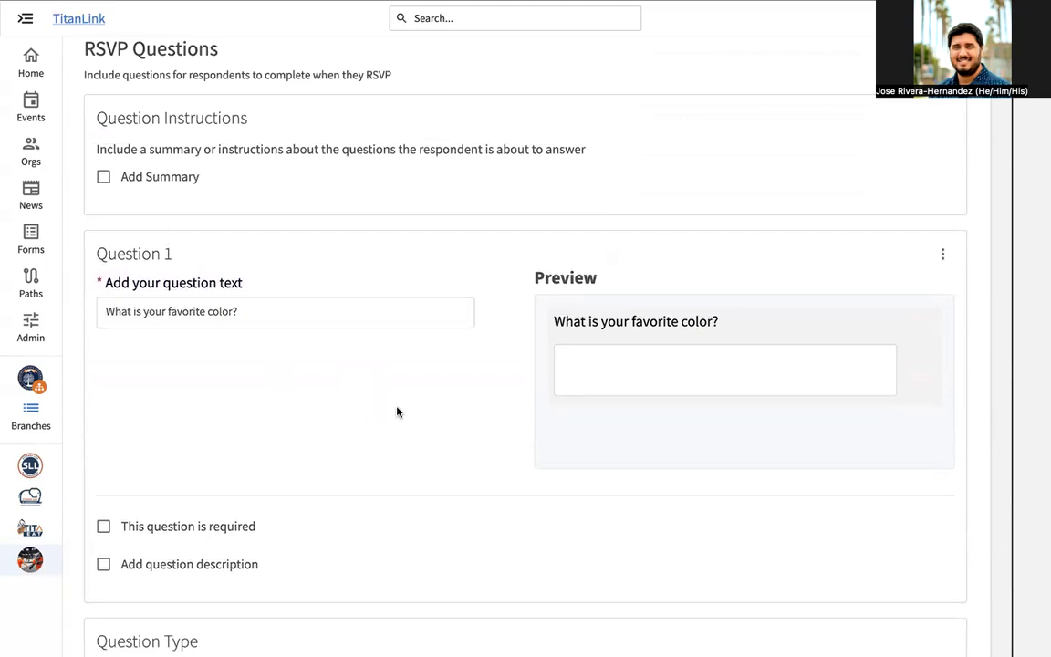
scroll(382, 366, down, 1)
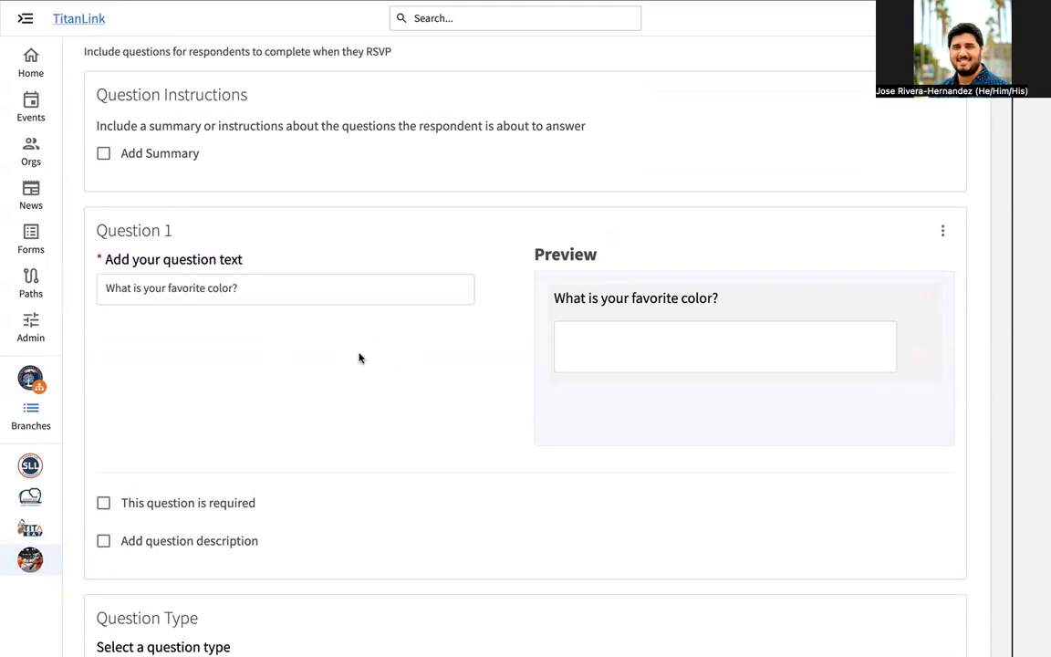
scroll(360, 358, up, 2)
scroll(359, 358, down, 3)
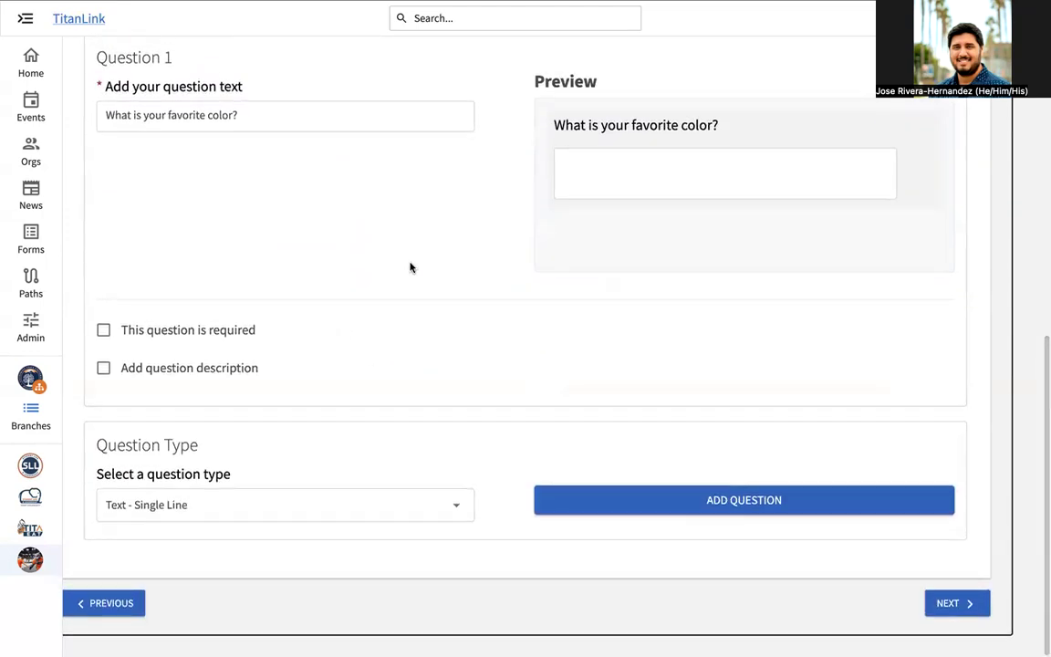
scroll(485, 304, up, 2)
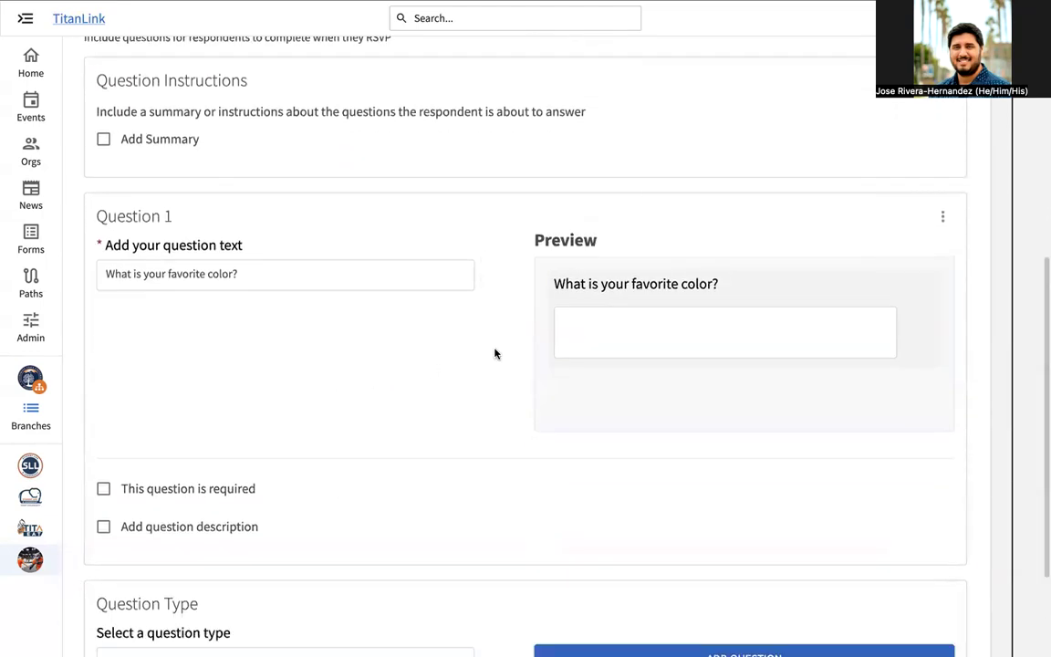
scroll(500, 360, down, 3)
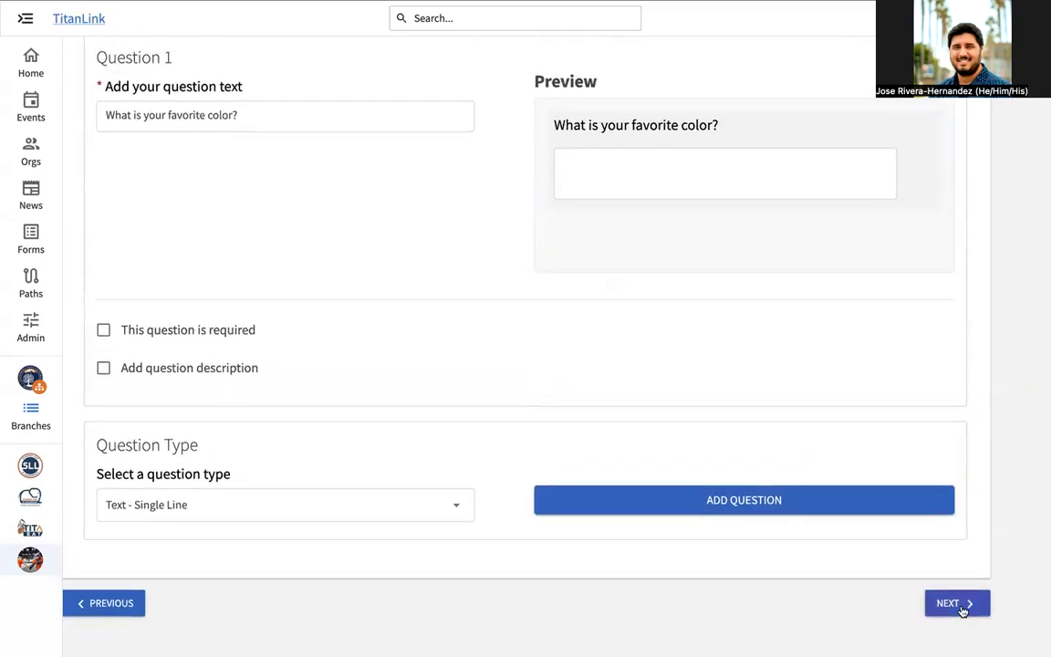
click(961, 608)
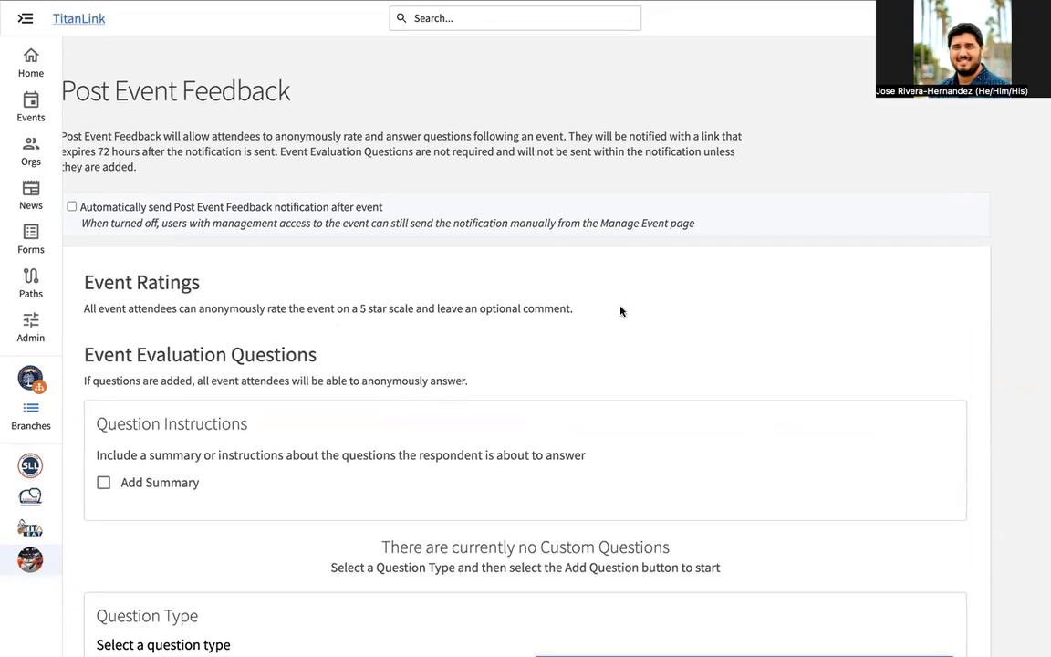
Step: Read through the Post Event Feedback notification, ratings and evaluation question settings, and continue to the Event Cover Photo page
drag(295, 82, 56, 82)
click(307, 173)
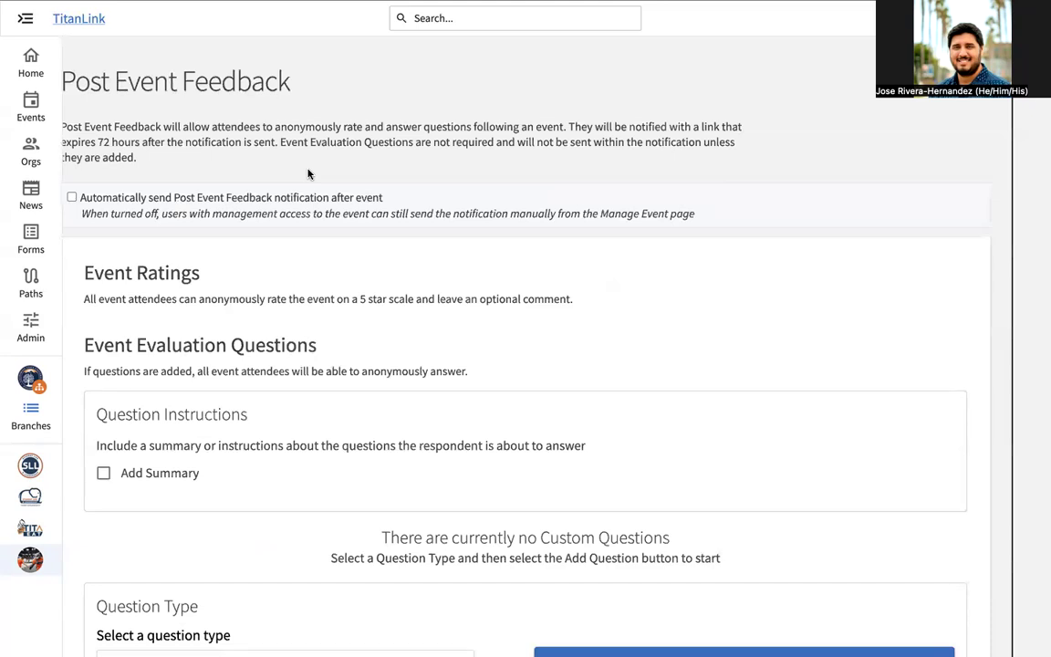
scroll(330, 265, down, 1)
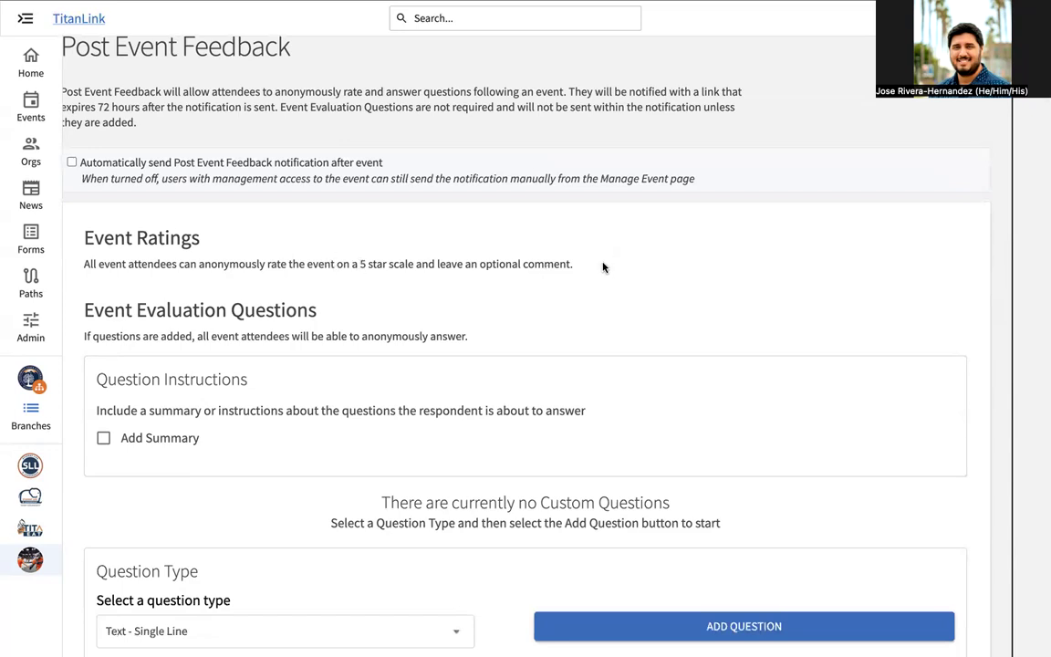
scroll(602, 267, down, 1)
scroll(601, 267, up, 2)
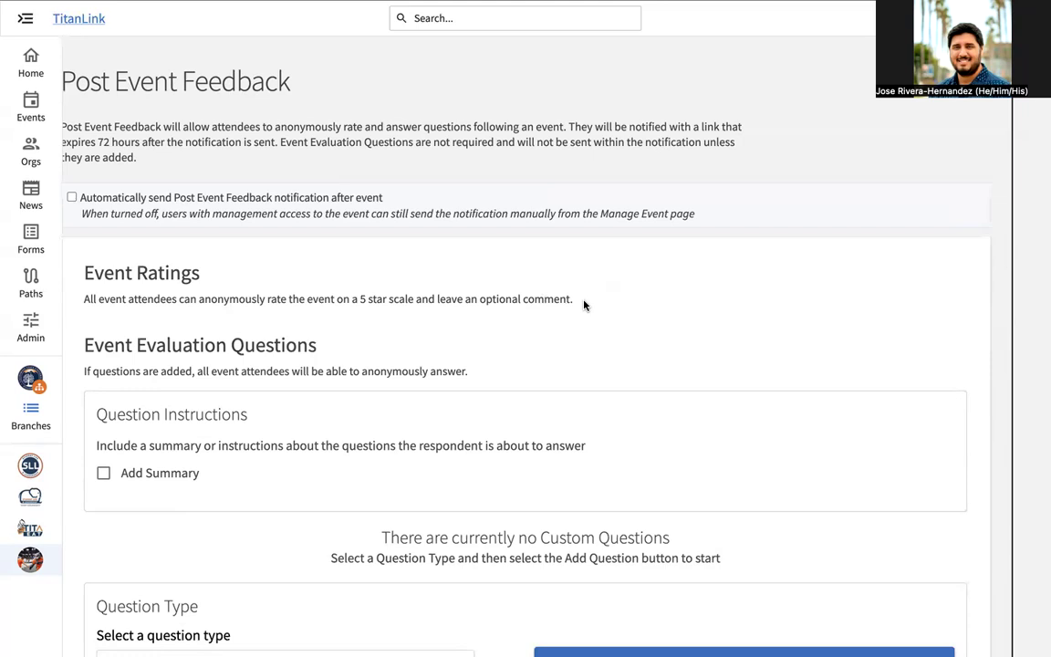
scroll(584, 305, down, 1)
scroll(581, 303, up, 1)
scroll(549, 436, down, 3)
scroll(535, 511, up, 3)
scroll(326, 292, down, 2)
scroll(329, 298, up, 2)
drag(98, 144, 258, 145)
click(251, 172)
scroll(251, 172, down, 3)
scroll(251, 173, up, 3)
scroll(251, 172, down, 4)
scroll(250, 173, up, 1)
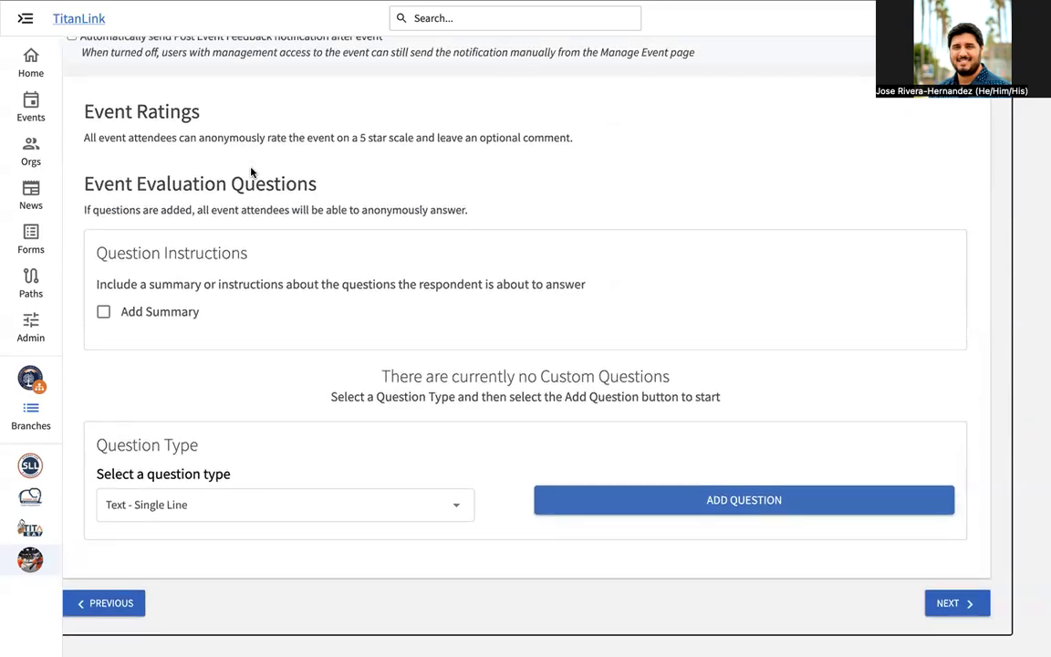
click(967, 605)
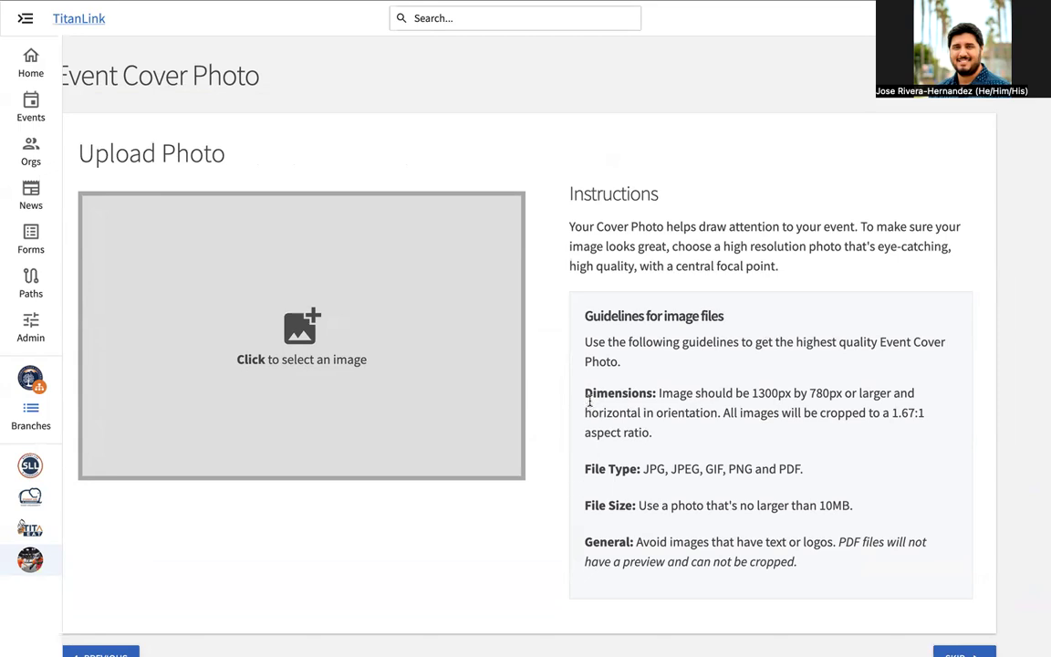
Step: Go over the cover photo guidelines for dimensions, file type and file size, and skip the photo upload
drag(584, 392, 676, 435)
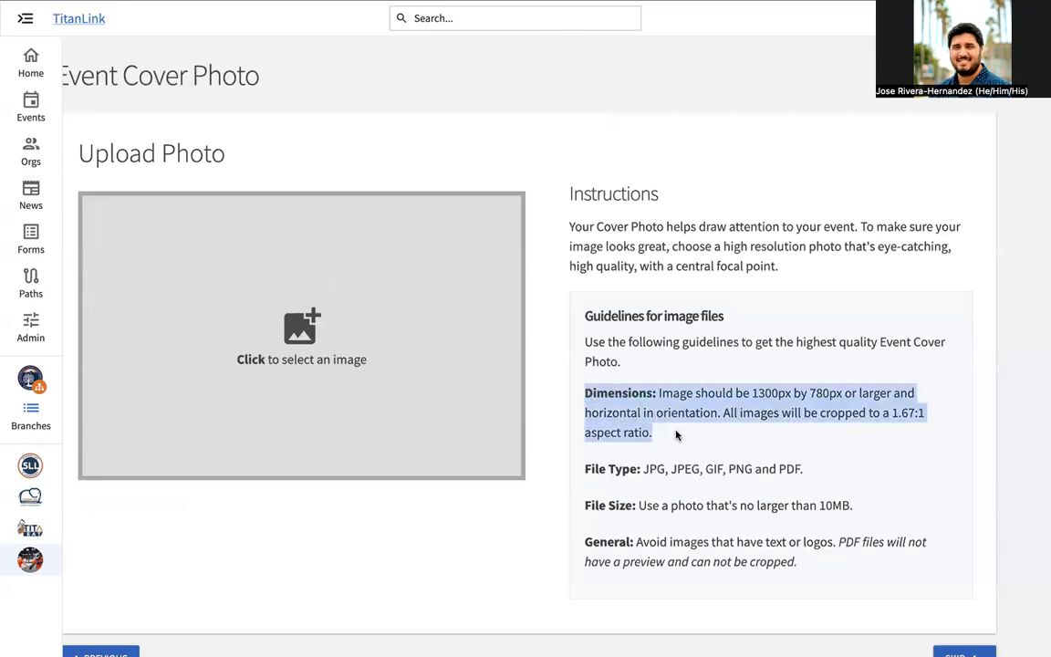
drag(585, 468, 817, 473)
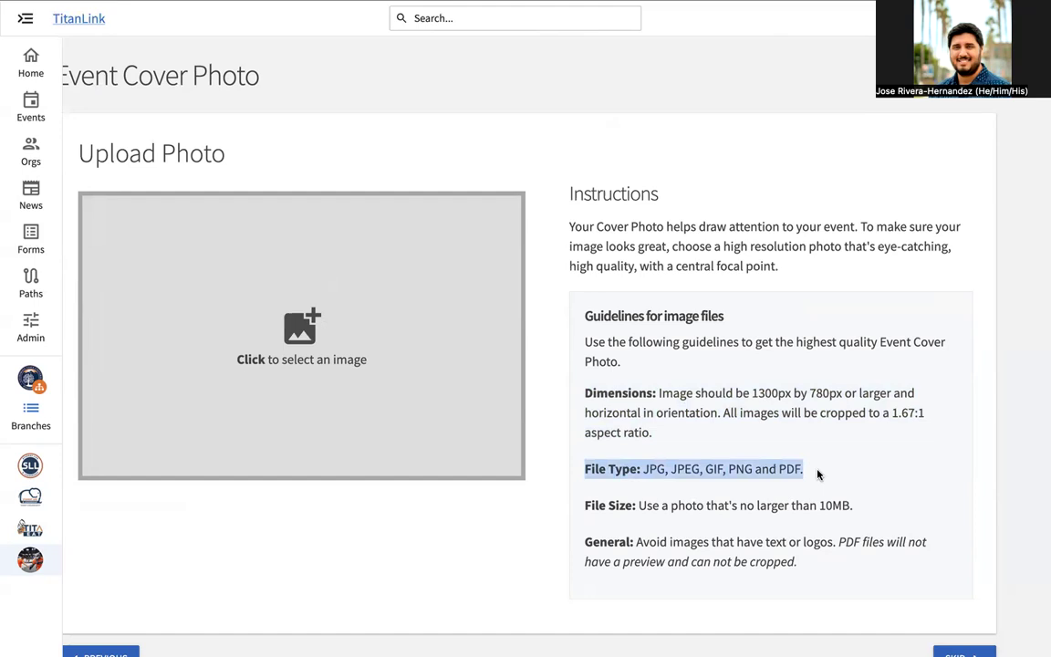
drag(584, 505, 860, 510)
click(854, 457)
scroll(853, 456, down, 2)
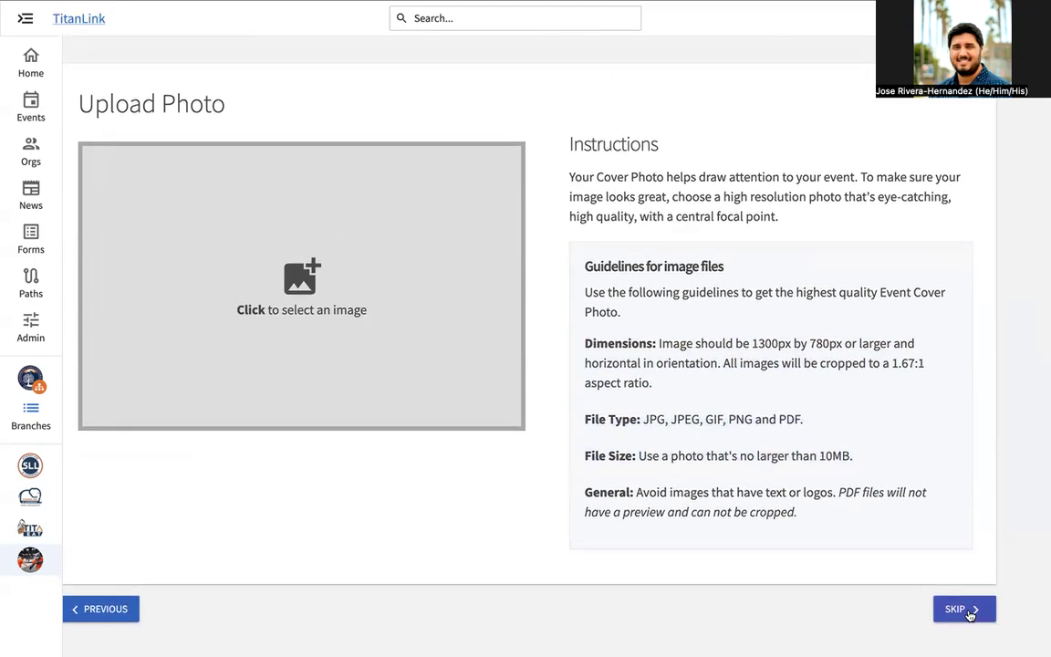
click(968, 610)
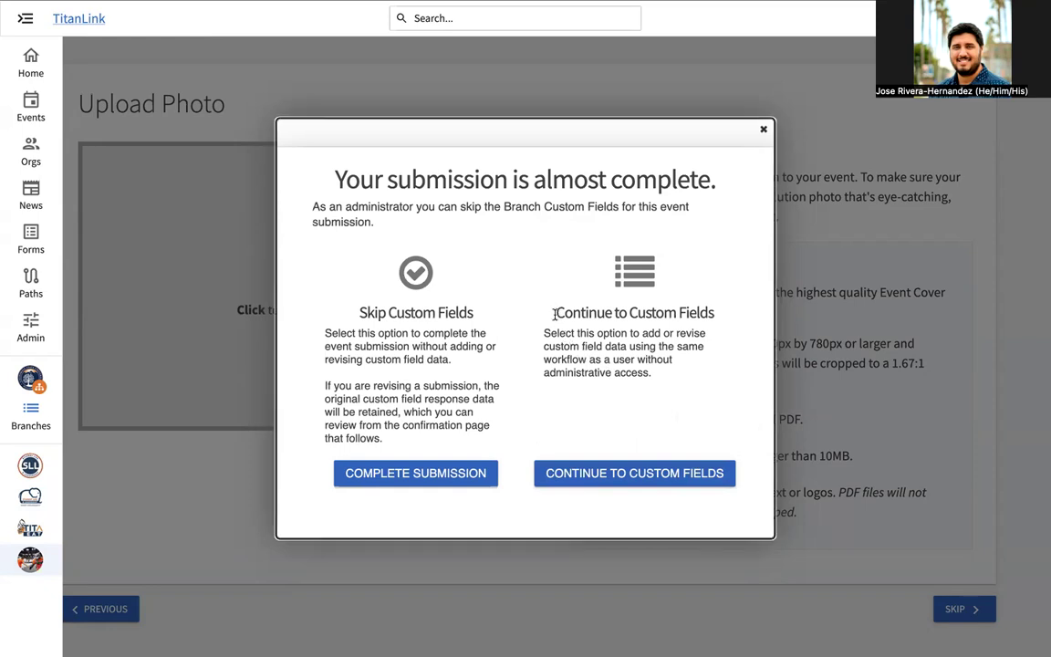
Step: Point out the Continue to Custom Fields option, close the submission dialog without completing it, and return to the TitanLink home page
drag(554, 312, 726, 307)
click(690, 369)
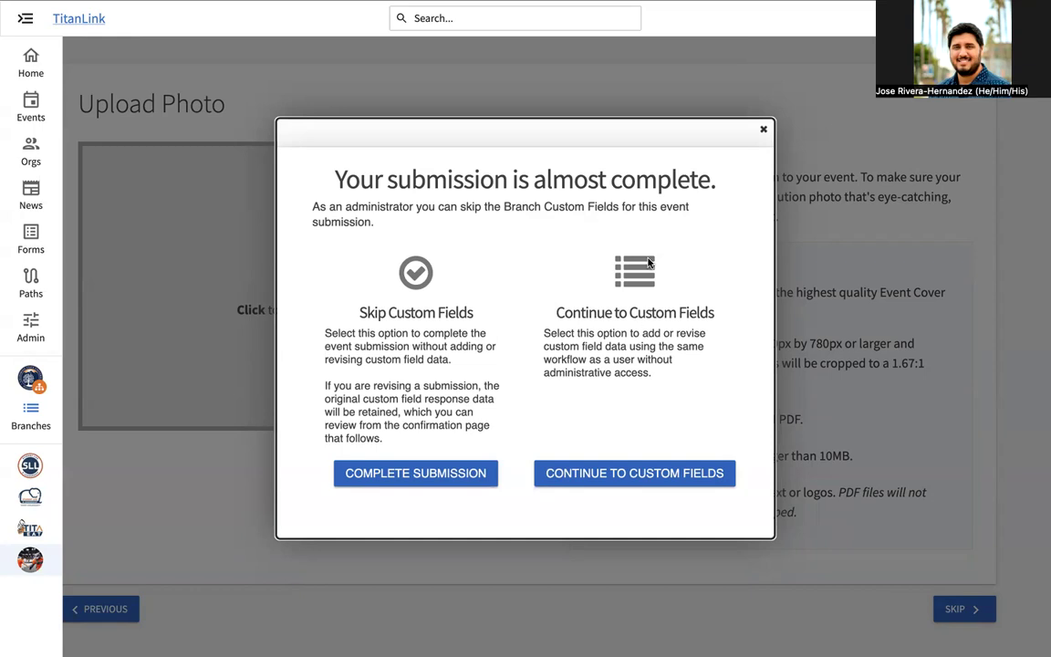
click(765, 132)
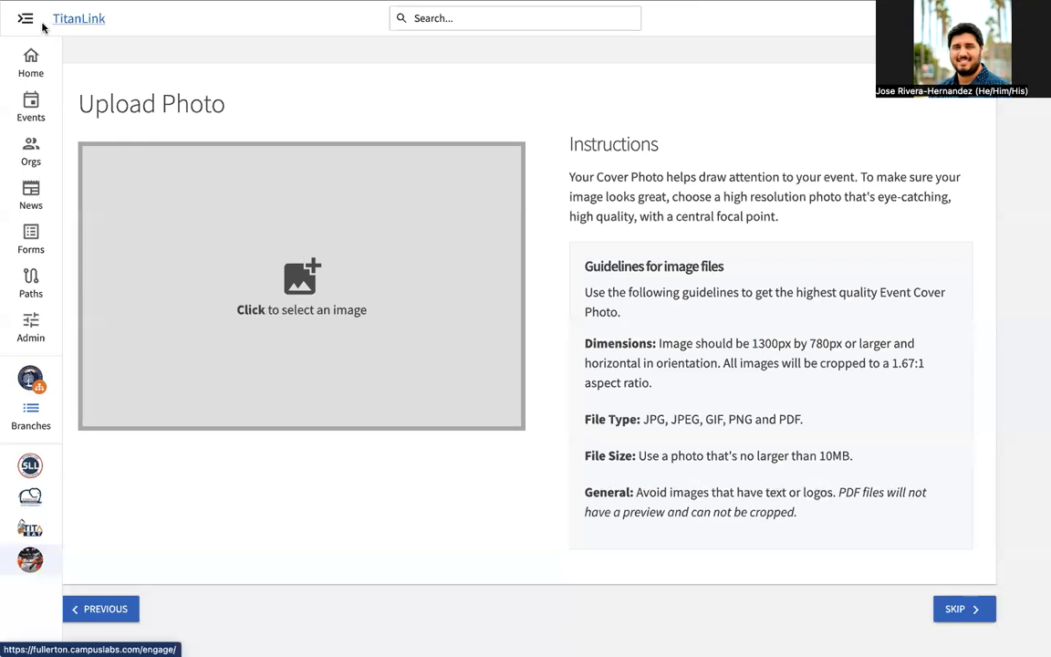
click(83, 23)
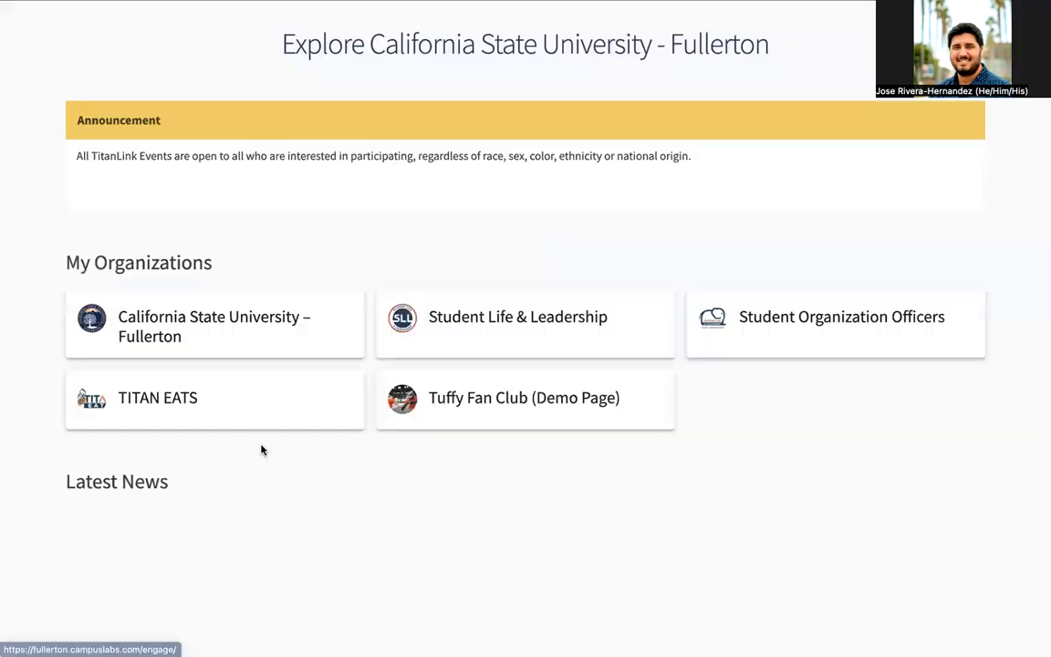
Step: Open the event management list for Tuffy Fan Club (Demo Page)
scroll(64, 358, down, 3)
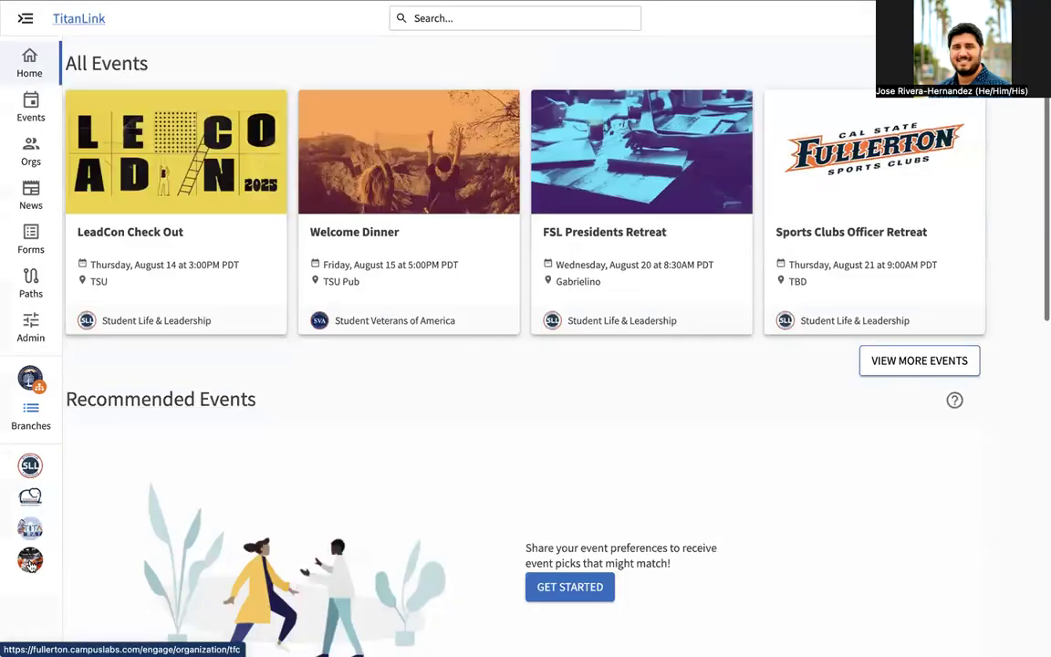
mouse_move(30, 563)
click(105, 496)
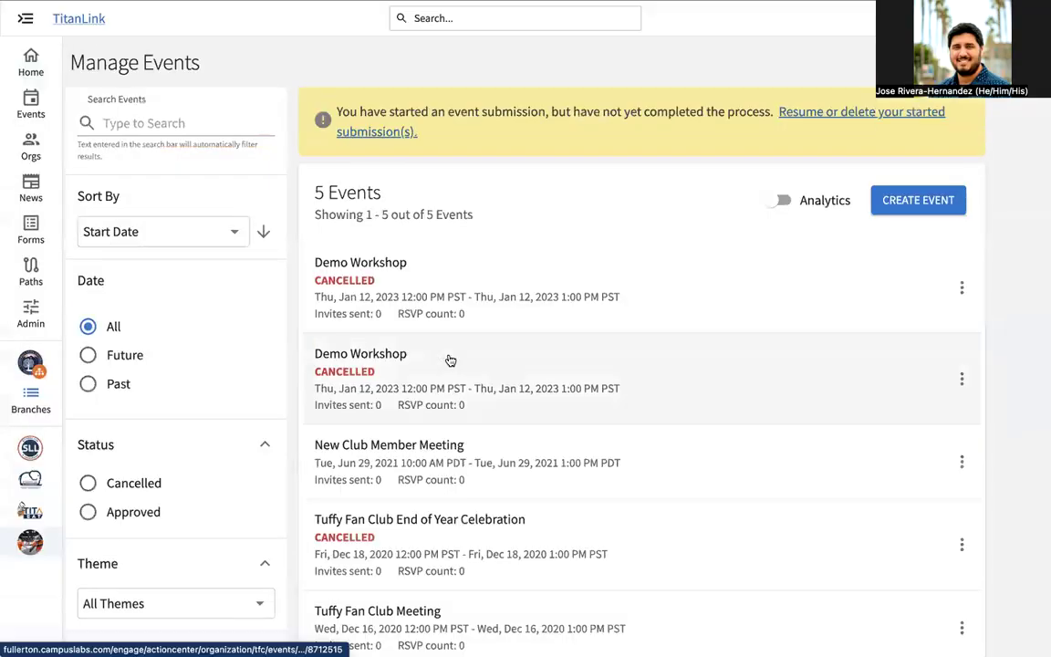
Step: Show the management options for the New Club Member Meeting and view that event in Explore
scroll(446, 358, down, 2)
click(961, 390)
click(748, 394)
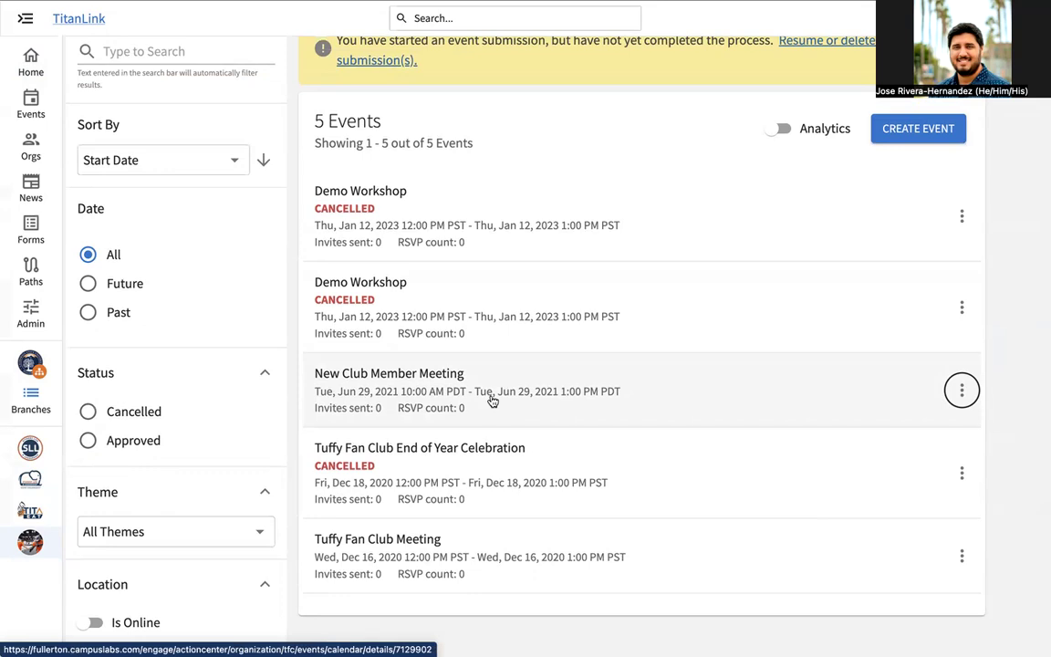
click(961, 393)
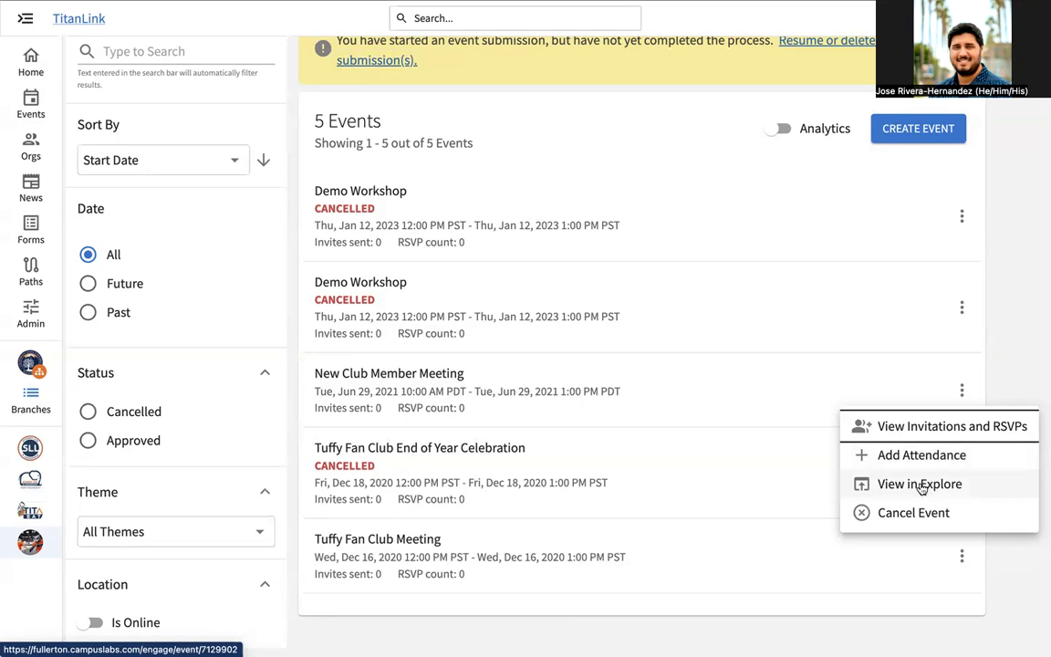
click(919, 484)
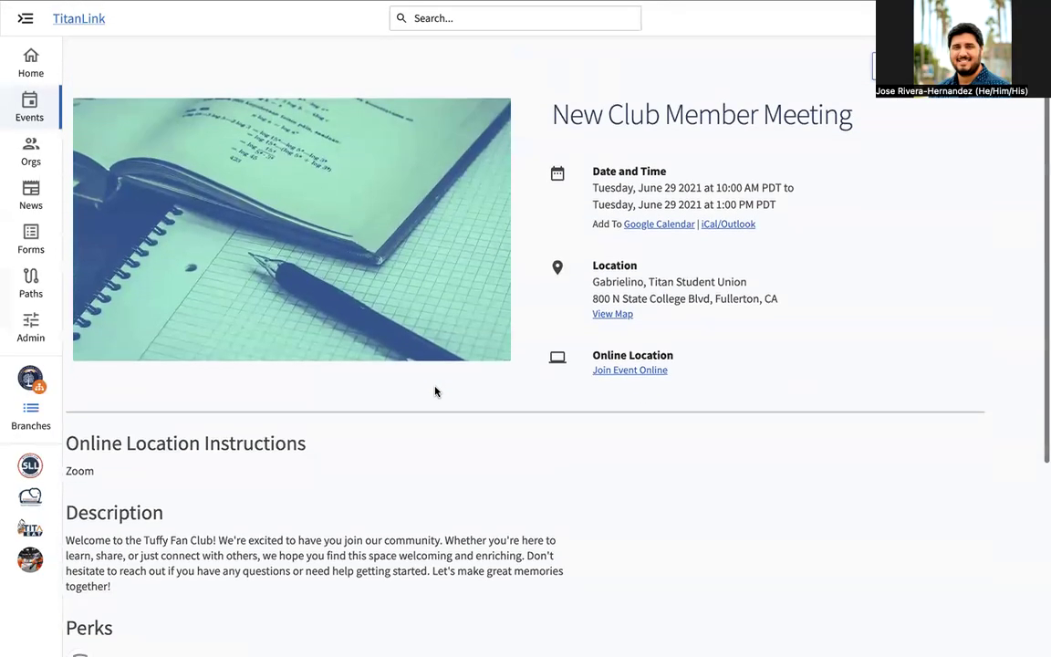
Step: Review the event's public page, including its date and time, location, online instructions, description and perks
scroll(459, 361, down, 3)
scroll(460, 361, up, 3)
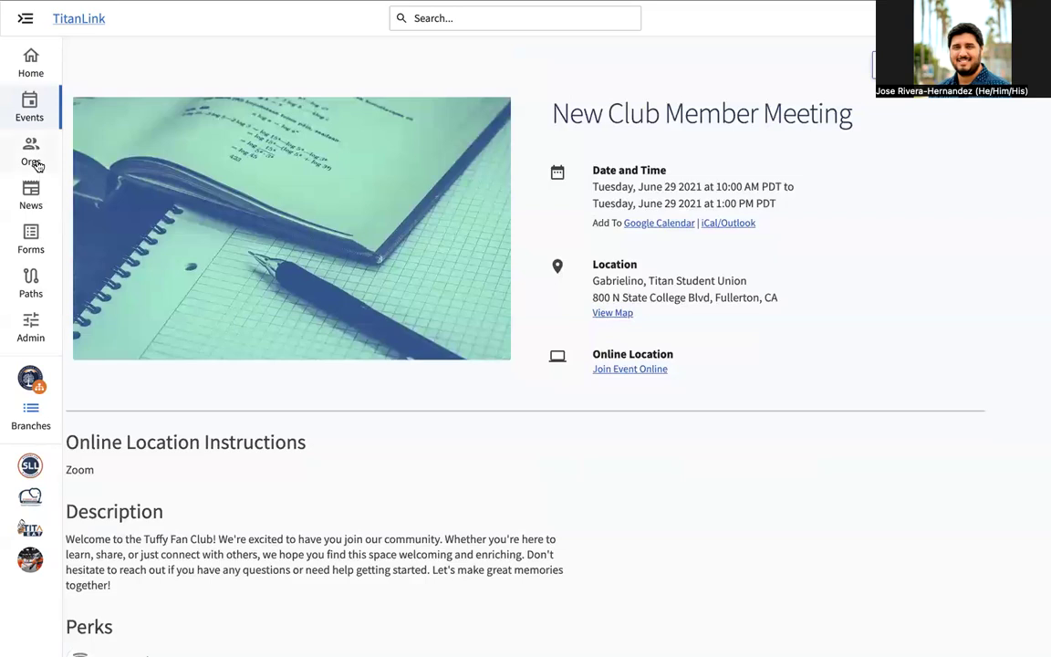
scroll(493, 425, down, 2)
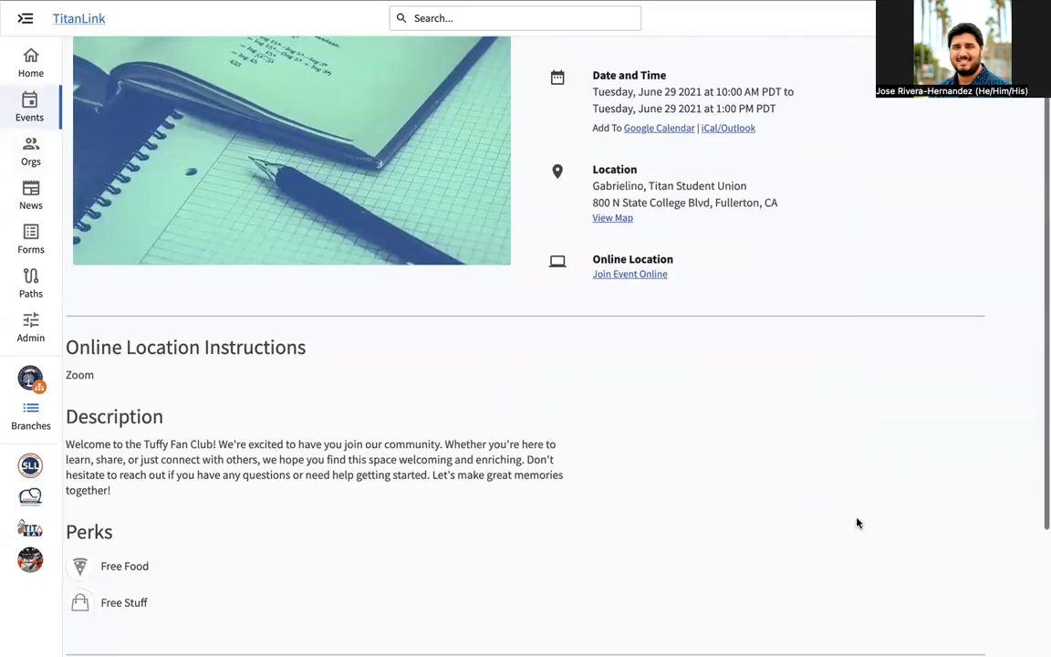
scroll(747, 449, up, 2)
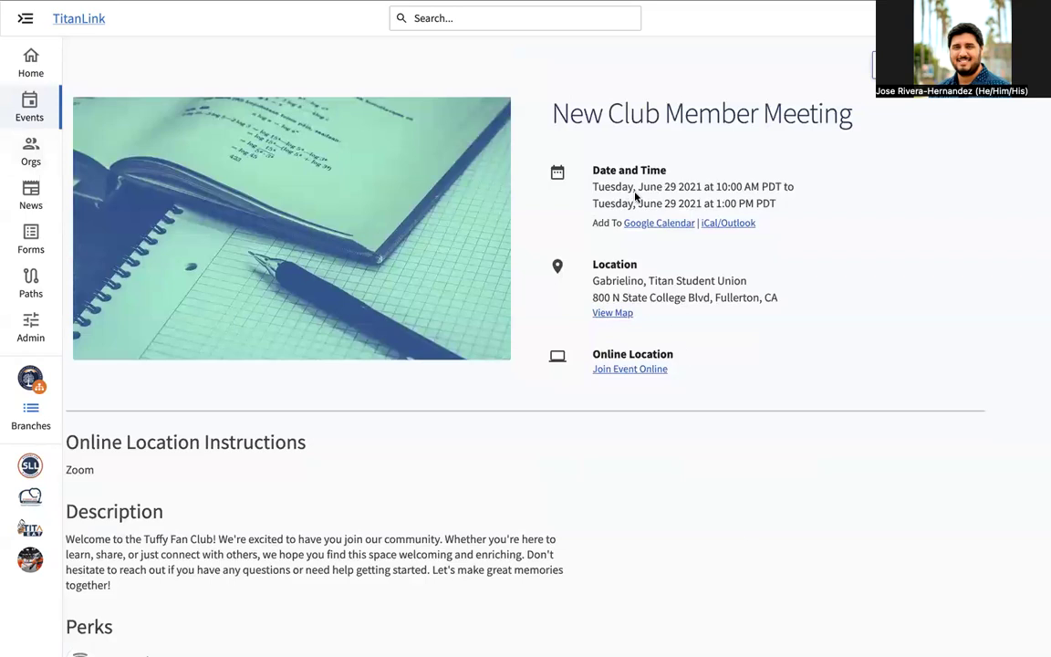
drag(591, 186, 789, 205)
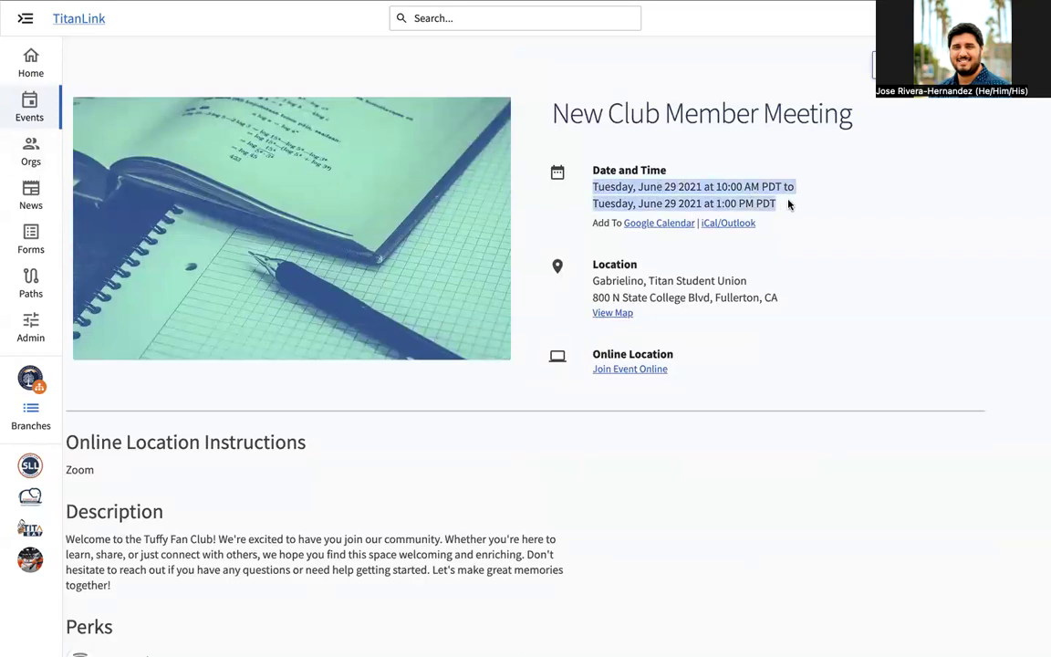
click(706, 516)
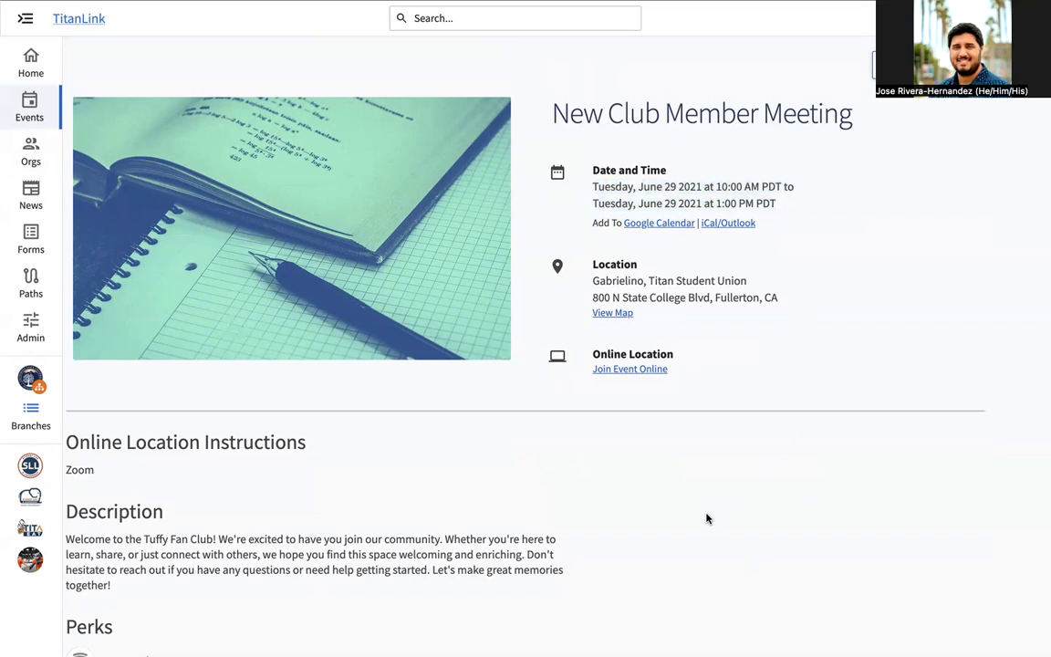
scroll(706, 516, down, 3)
scroll(708, 518, up, 1)
scroll(708, 519, up, 2)
Step: Return to the club's event list, open the New Club Member Meeting details and review its attendance and feedback sections
mouse_move(30, 497)
click(93, 486)
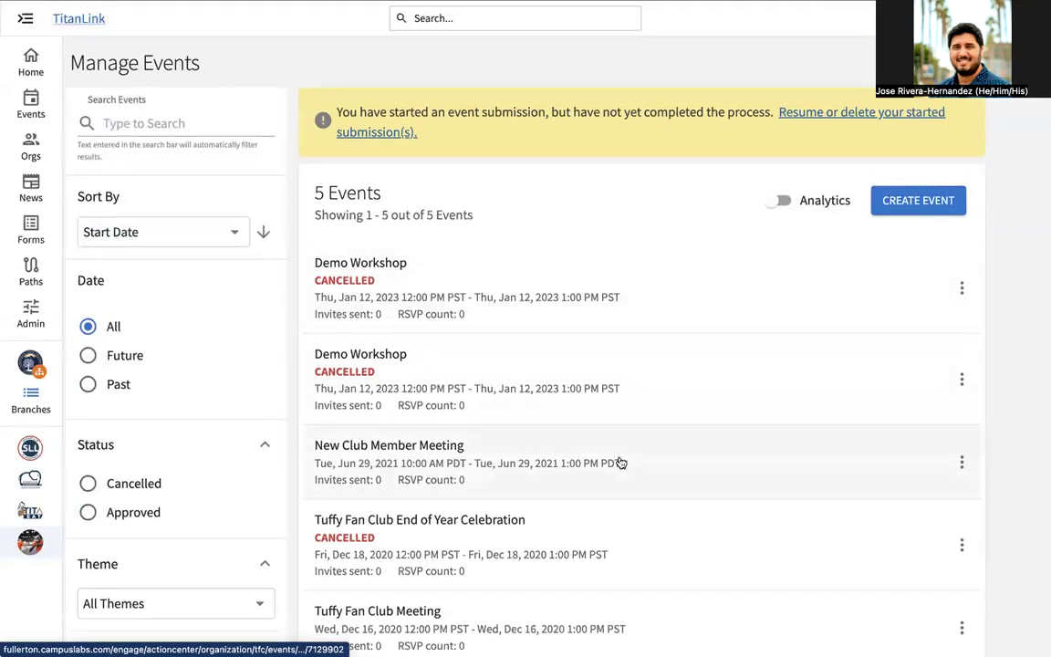
click(619, 462)
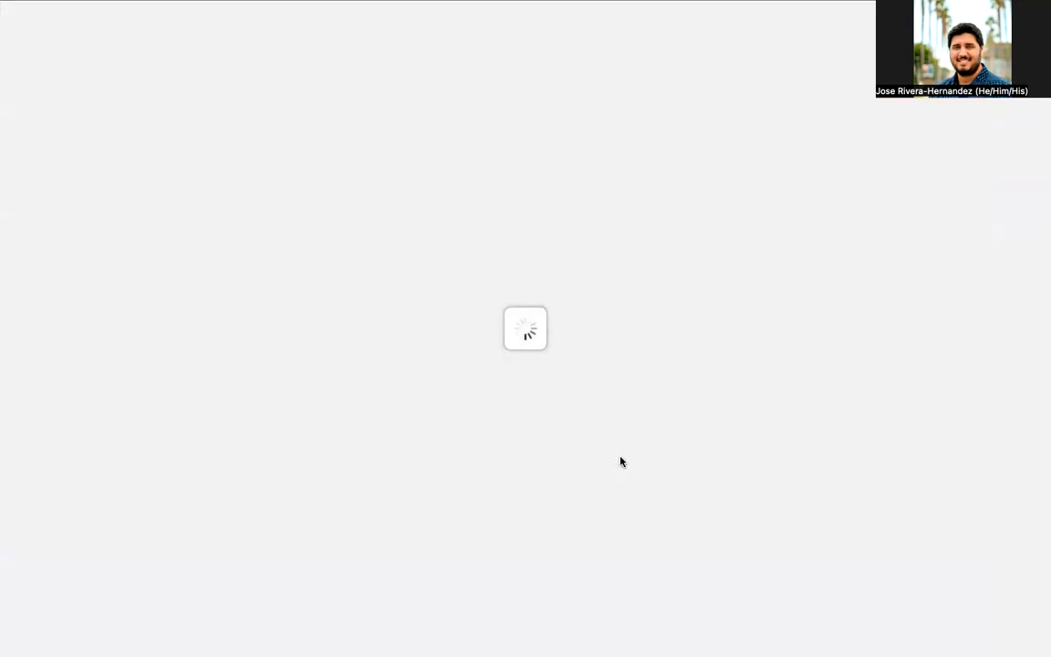
scroll(620, 461, down, 6)
scroll(620, 462, up, 4)
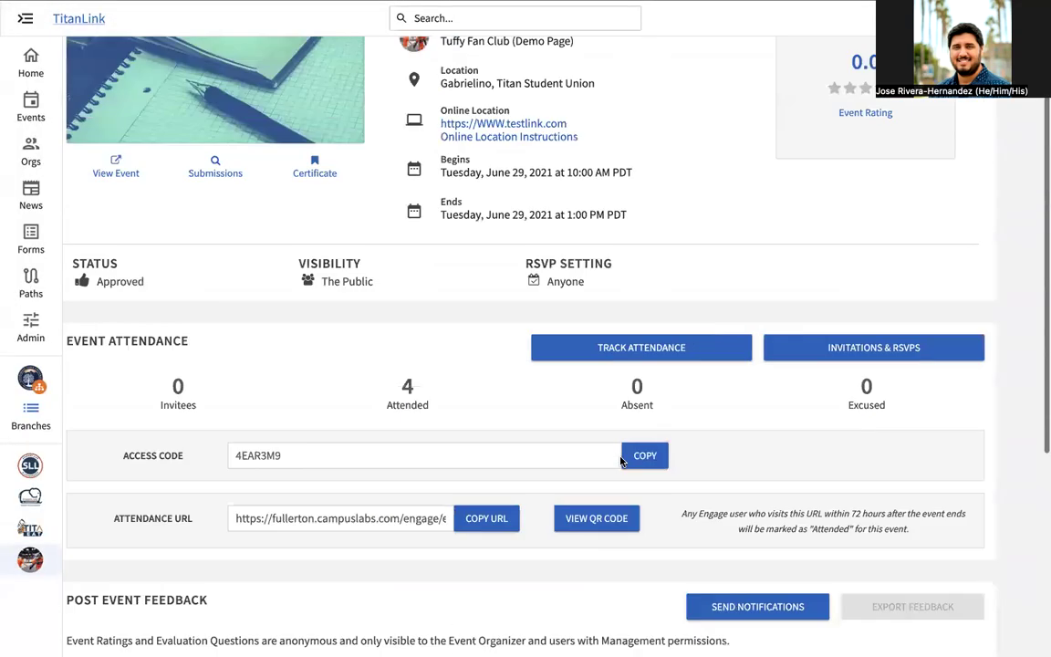
Step: Open the event's details for changing and look through the Change Event form
scroll(620, 462, up, 3)
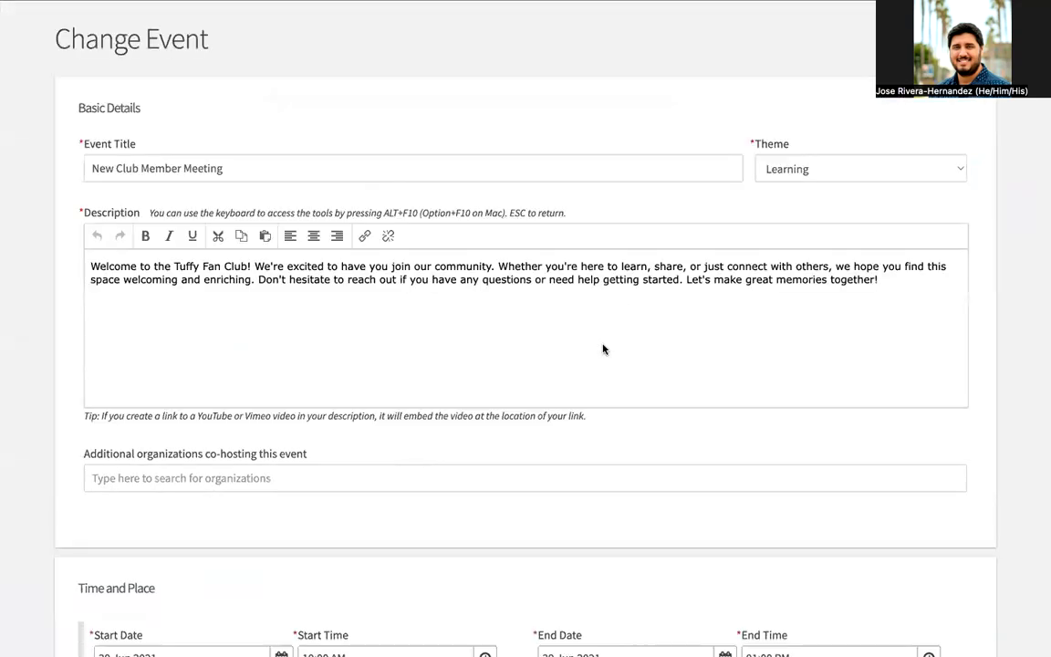
scroll(603, 350, down, 8)
scroll(603, 349, up, 8)
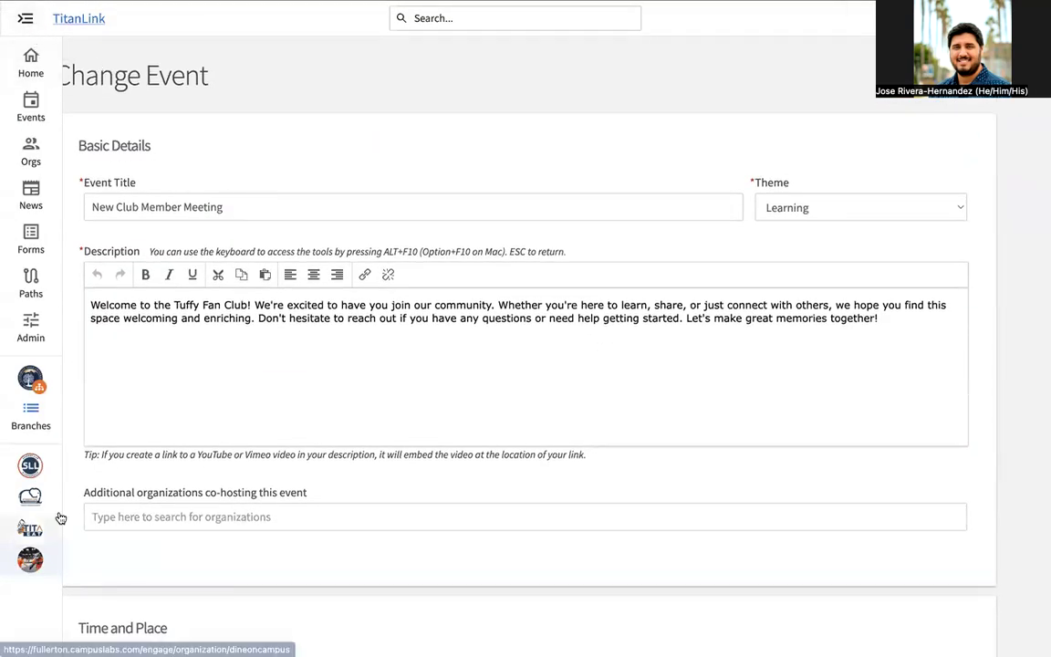
Step: Reopen the New Club Member Meeting from the club's event list, point out Cancel Event, and review its details before returning to the list
mouse_move(30, 558)
click(84, 500)
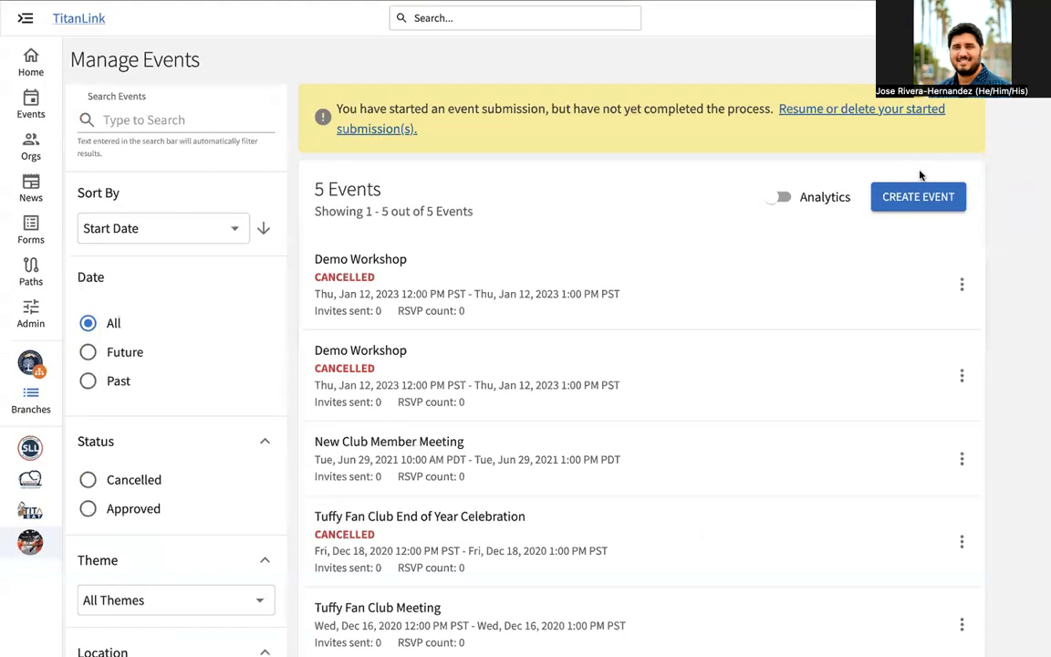
click(487, 476)
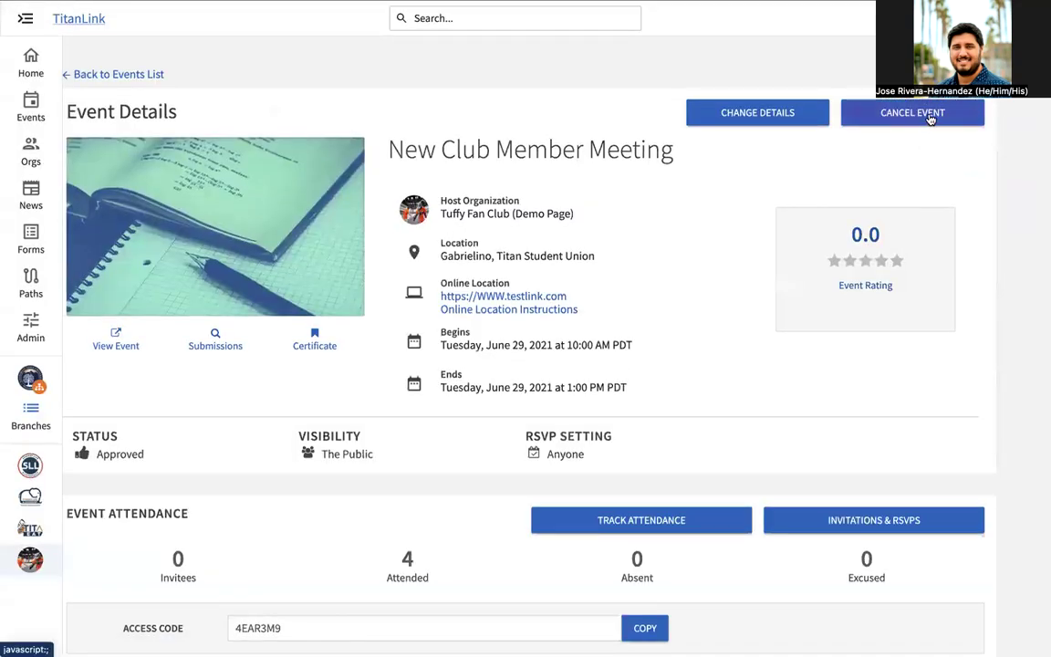
scroll(821, 300, down, 6)
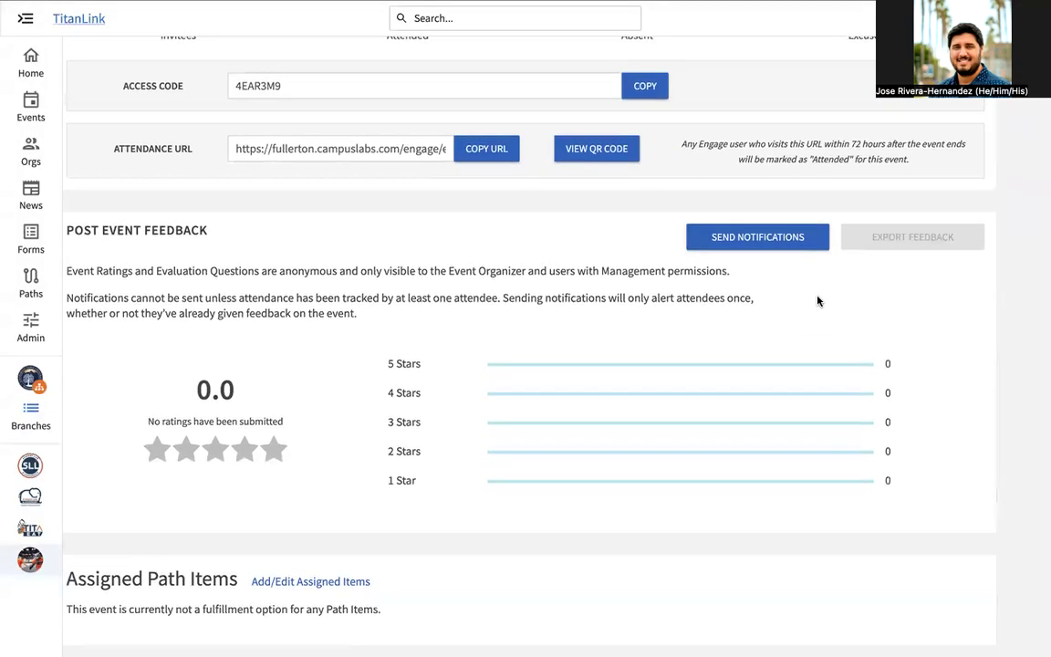
scroll(817, 300, up, 6)
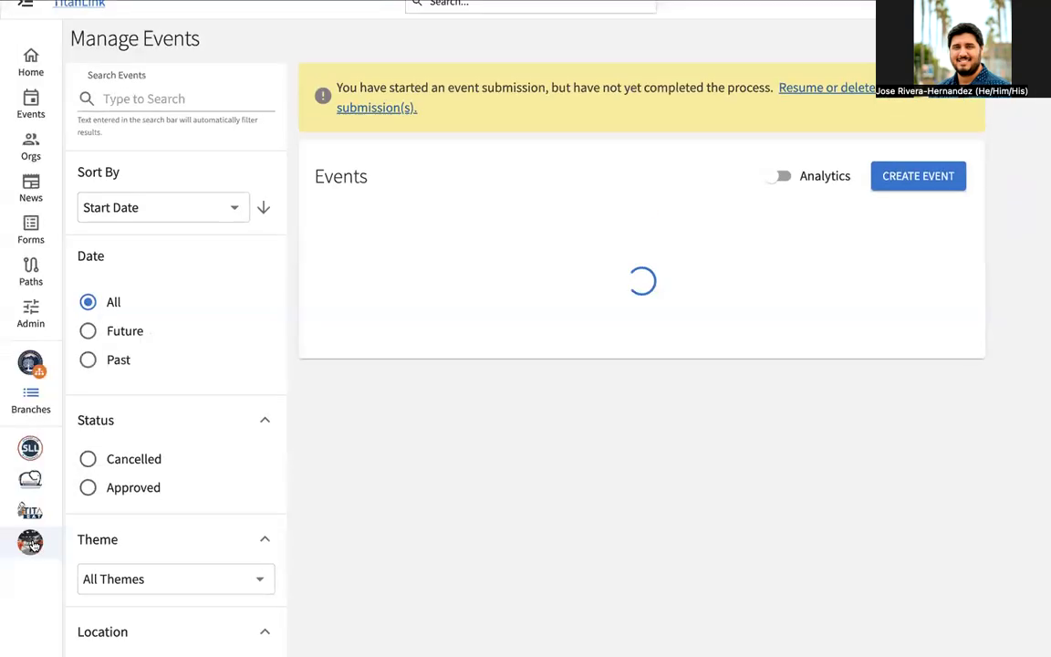
Step: Open Tuffy Fan Club's news management page and start creating a news article
mouse_move(30, 542)
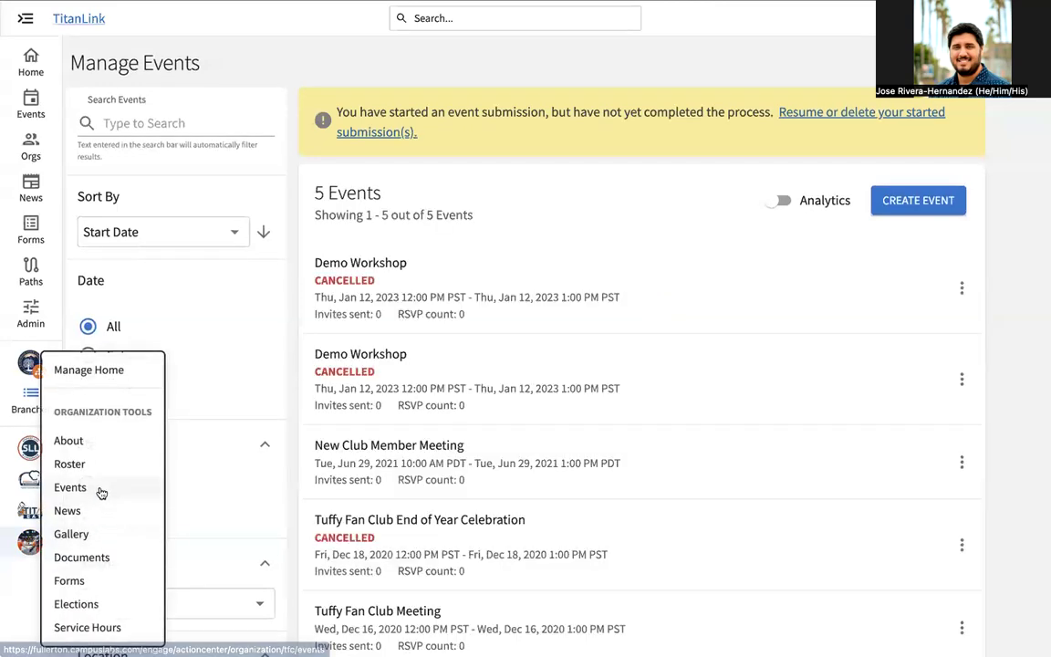
click(106, 510)
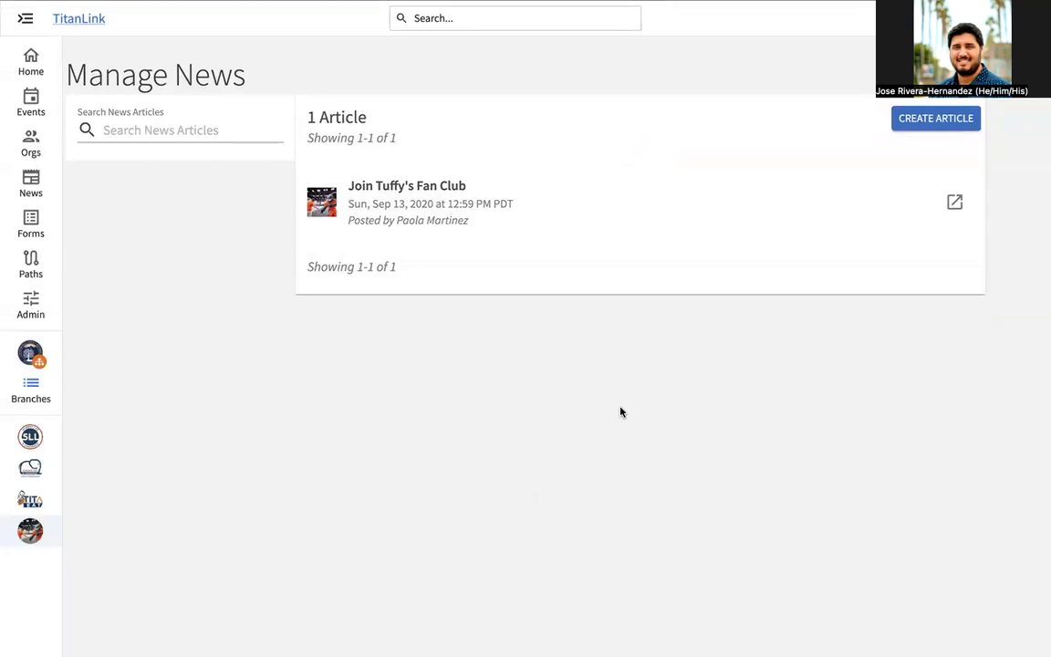
click(943, 123)
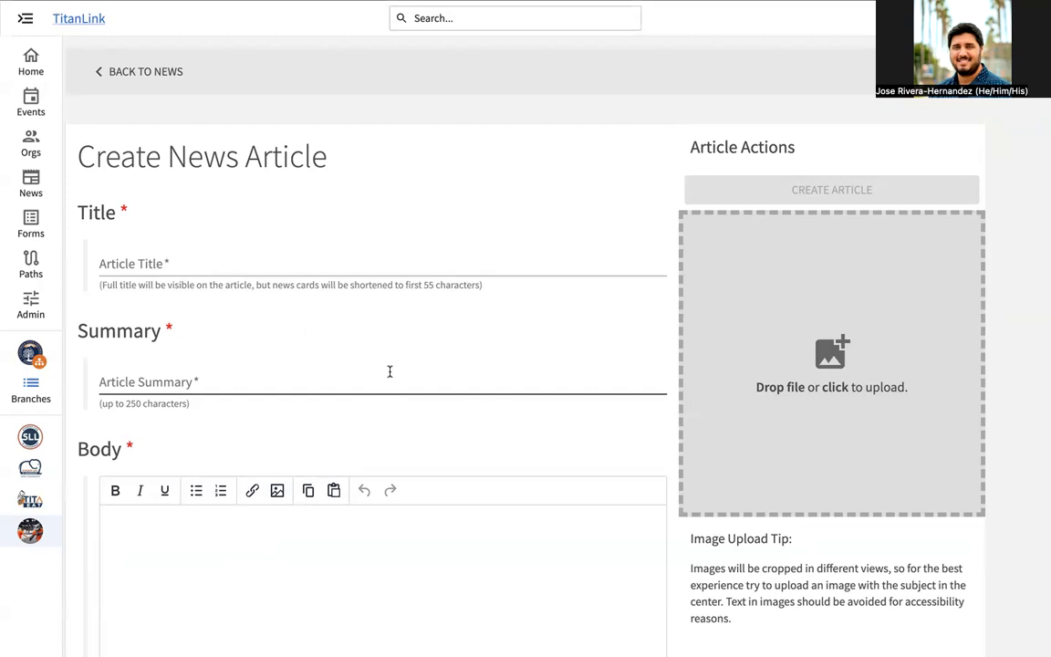
Step: Review the news article form's title, summary, body, image upload, member notification and visibility settings without filling them in
scroll(253, 284, down, 1)
click(237, 259)
click(244, 205)
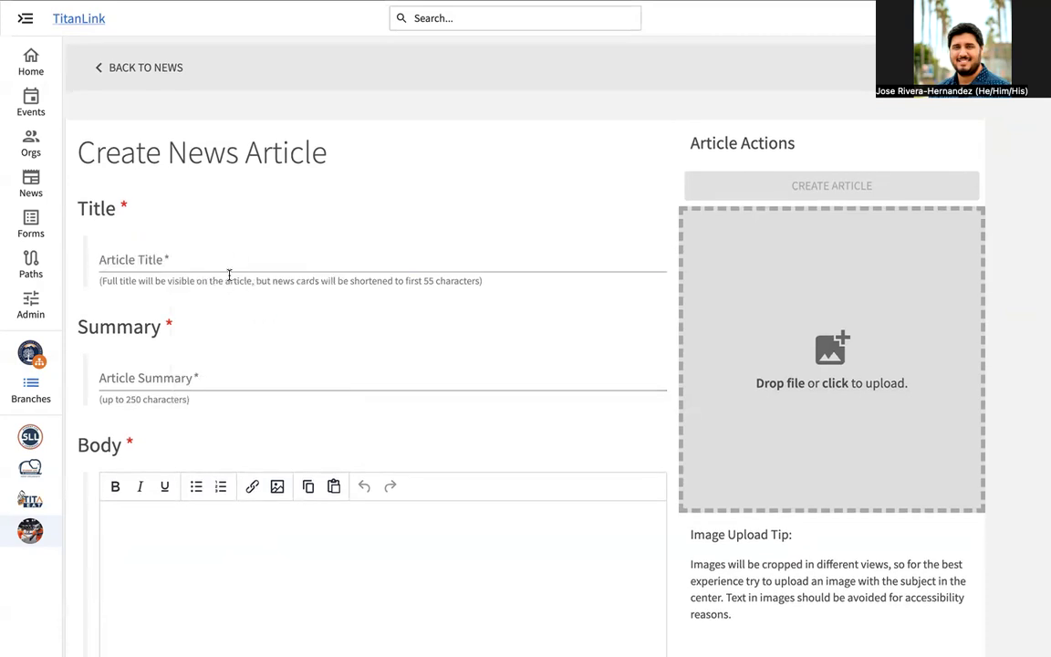
click(606, 254)
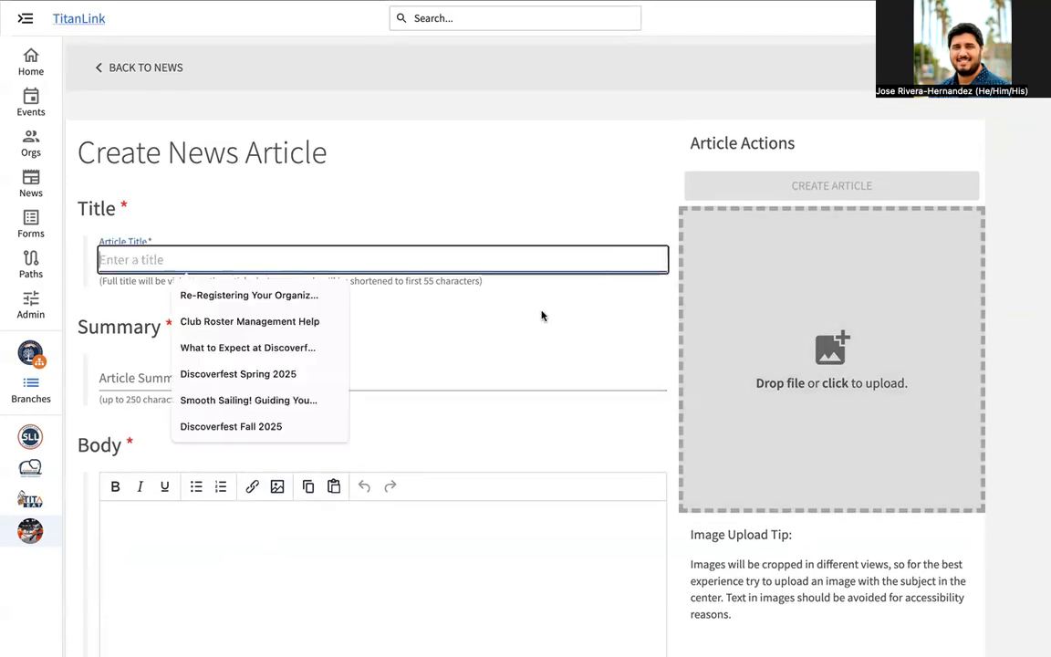
click(485, 356)
scroll(210, 369, down, 3)
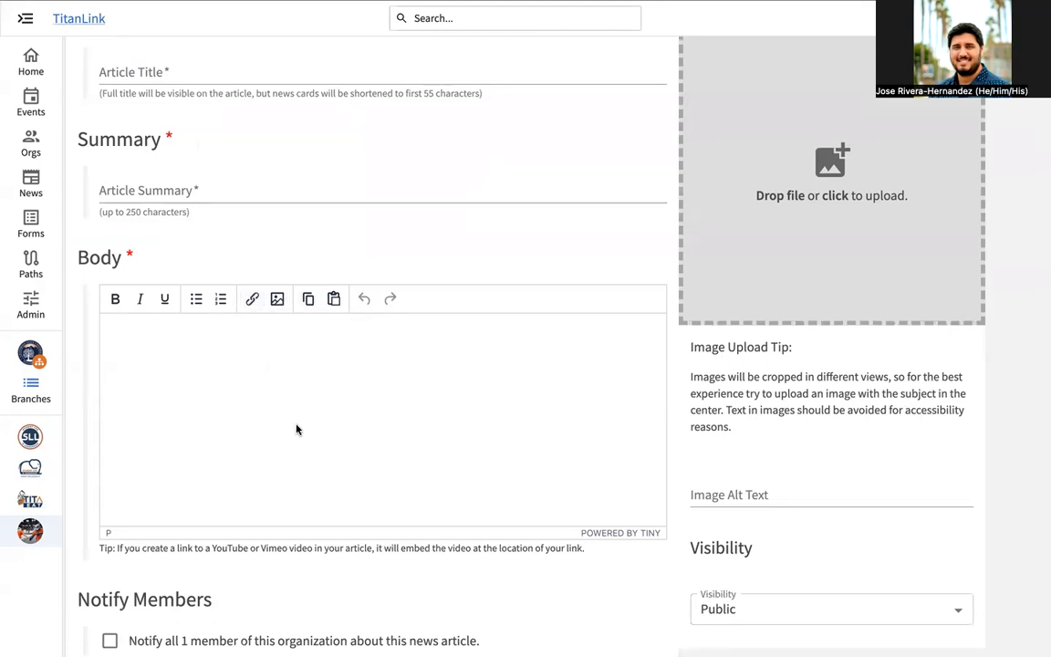
scroll(296, 428, up, 3)
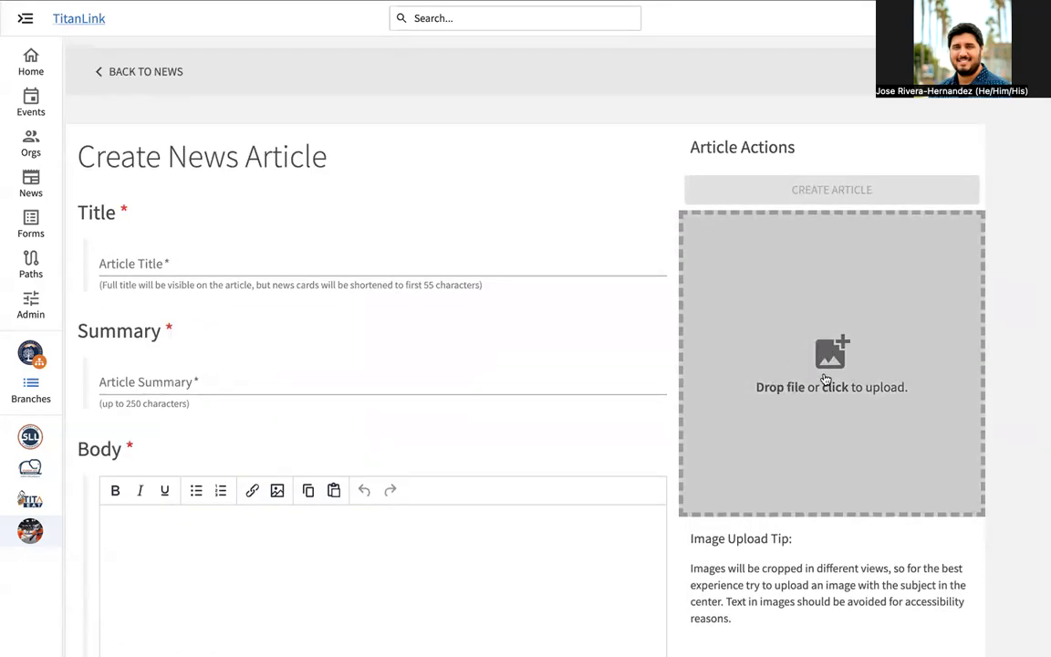
scroll(660, 302, down, 3)
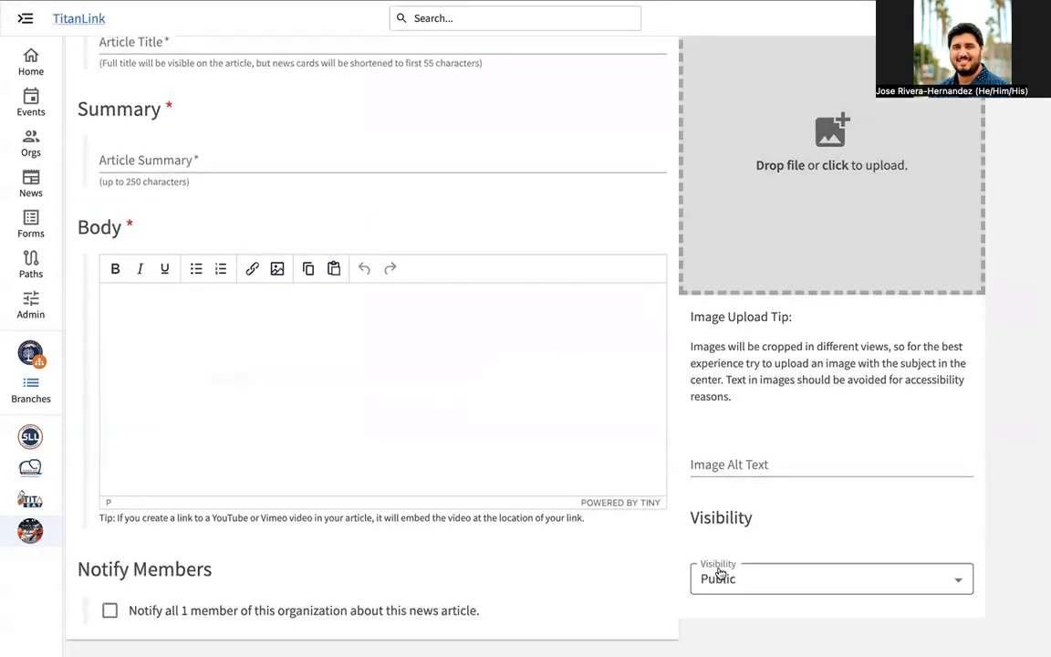
Step: Review the article's visibility choices and set the visibility to Private
drag(682, 525, 797, 526)
click(790, 582)
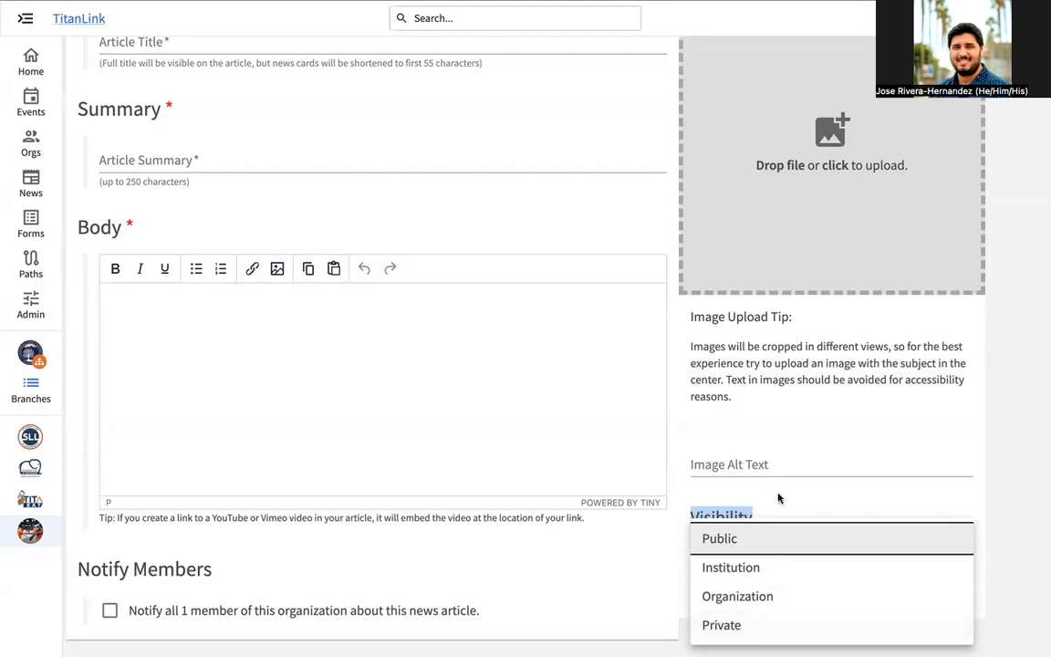
click(751, 630)
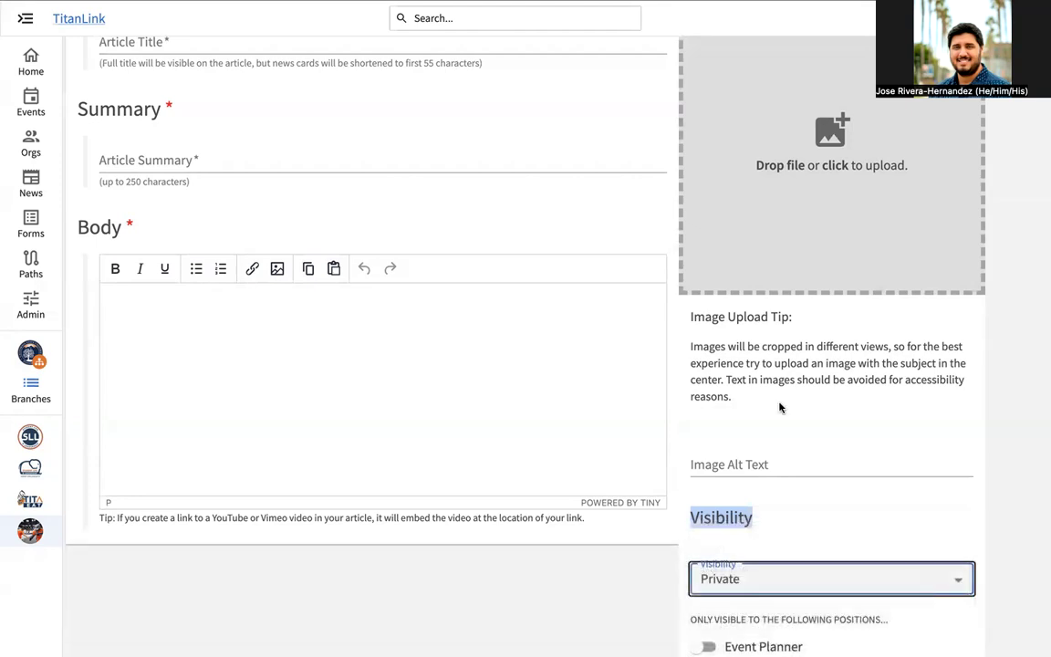
Step: Look back over the article form and make the private article visible to the Treasurer position
scroll(782, 392, up, 5)
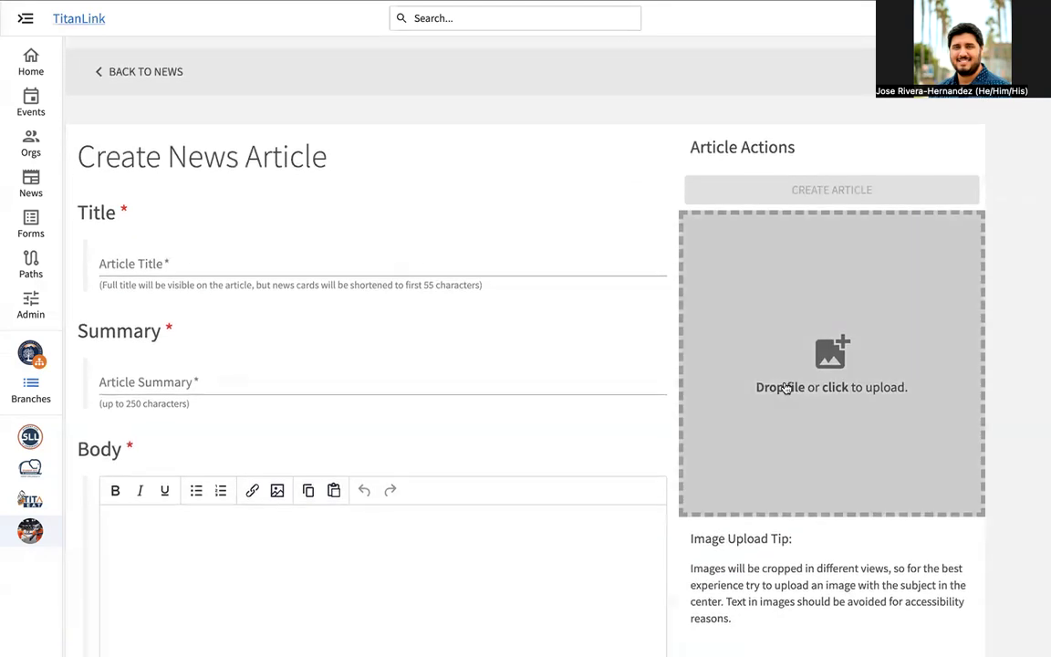
scroll(550, 457, down, 1)
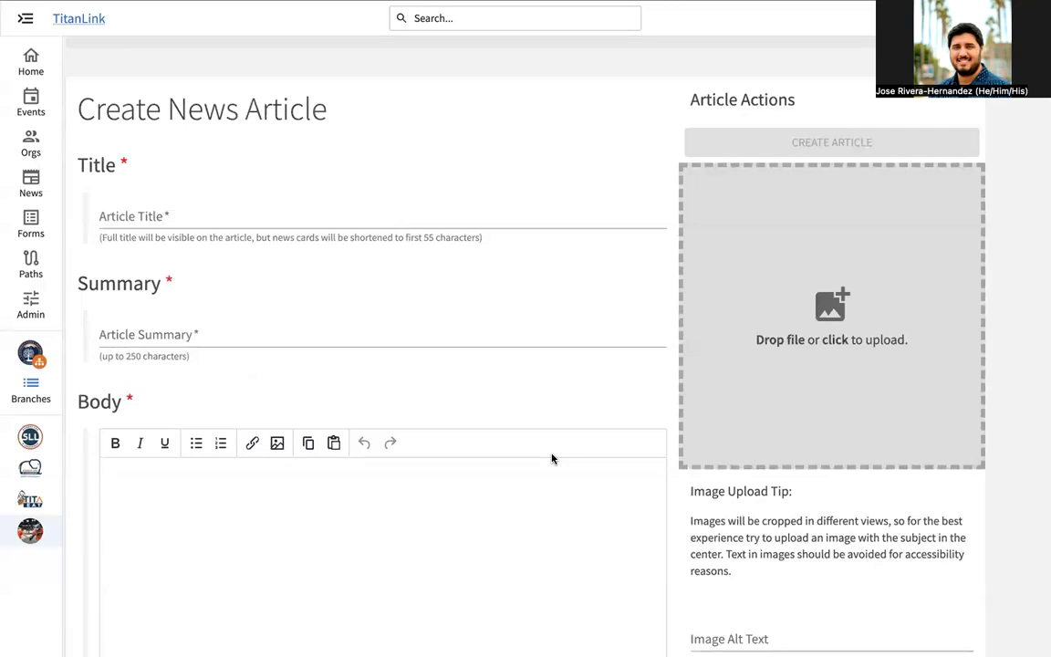
scroll(551, 457, up, 1)
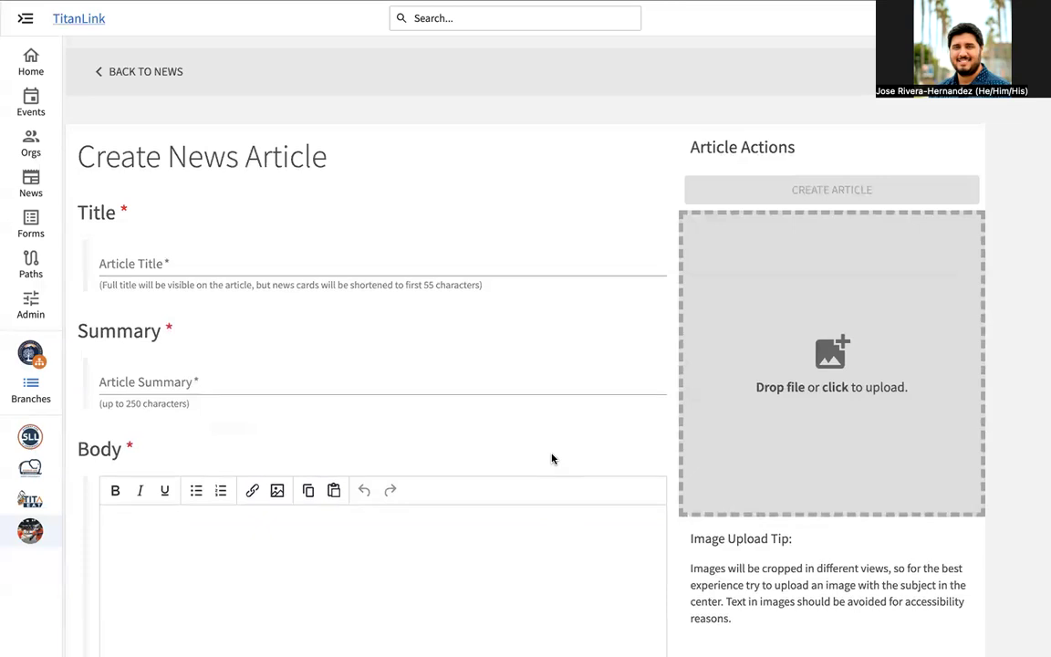
scroll(595, 469, down, 4)
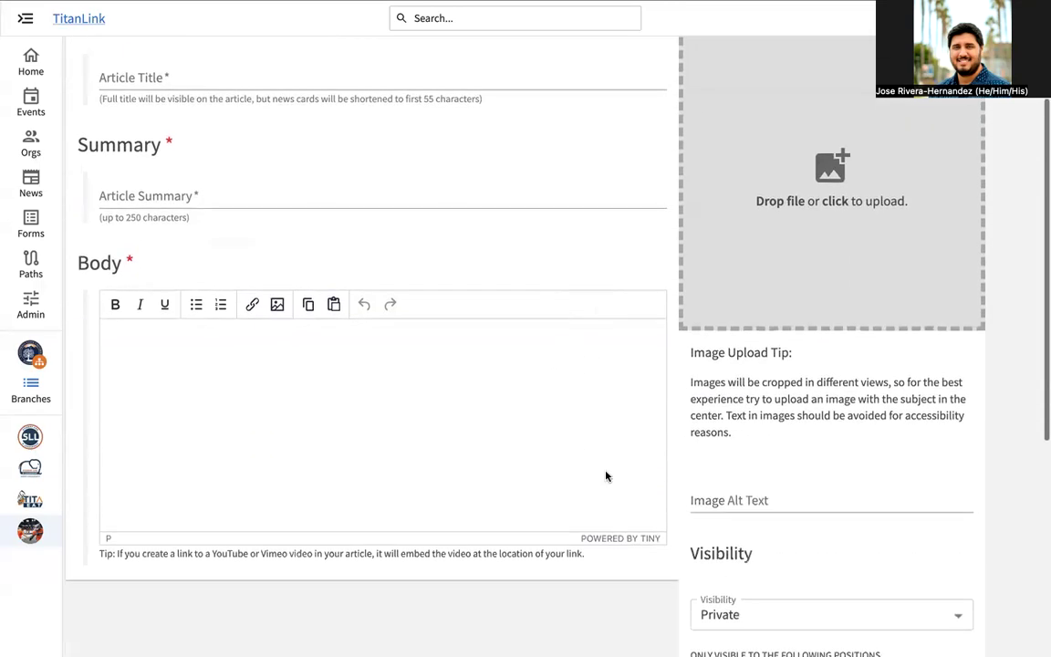
scroll(712, 428, down, 9)
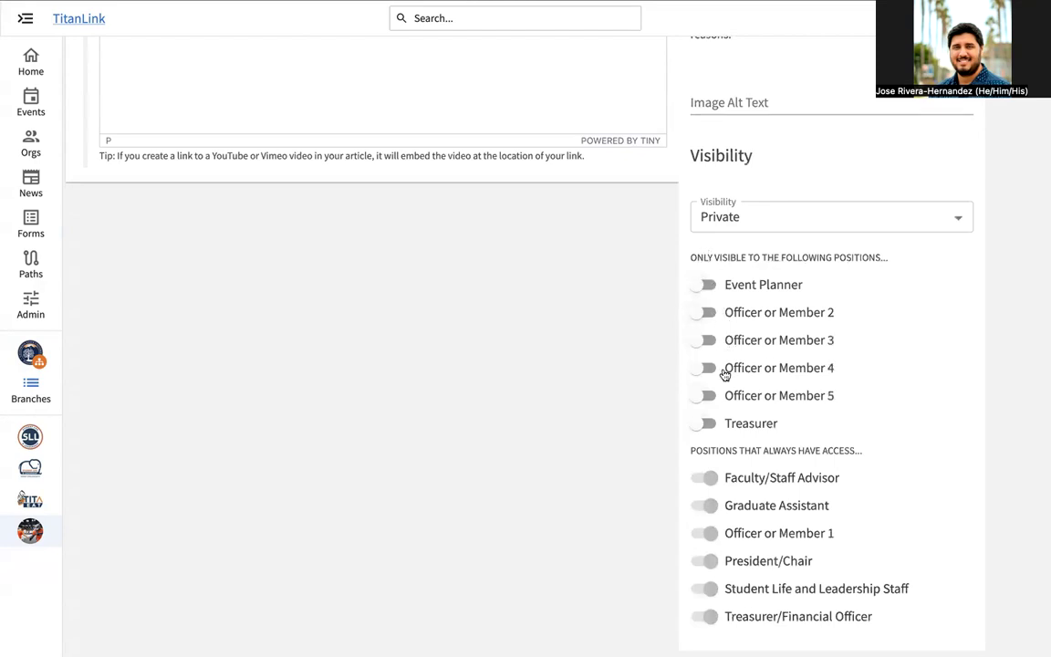
click(708, 426)
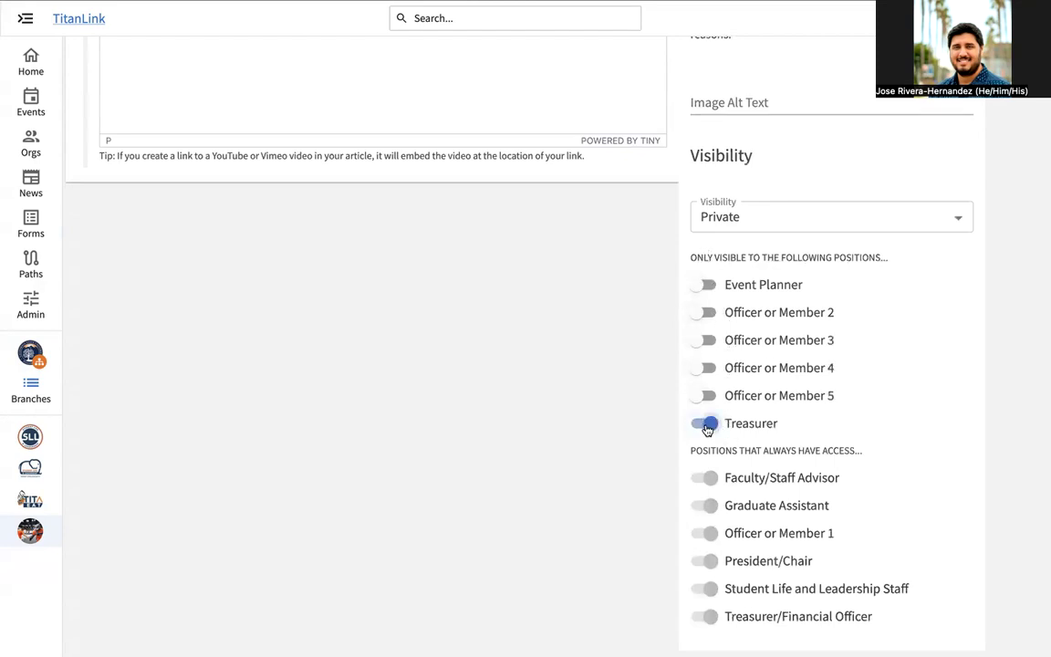
Step: Try switching article visibility for the Treasurer and Event Planner positions on and off, leaving both off
click(707, 426)
click(709, 287)
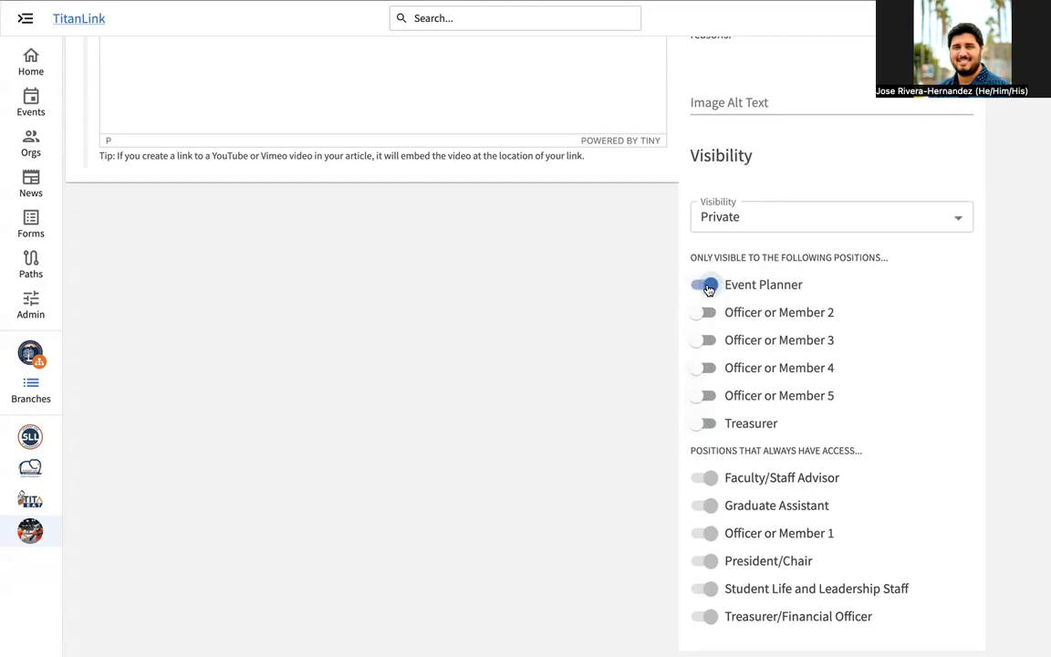
click(708, 288)
click(708, 287)
click(710, 423)
click(709, 423)
click(707, 286)
Step: Review the positions that always have access to the private article and look back over the form
scroll(912, 415, down, 1)
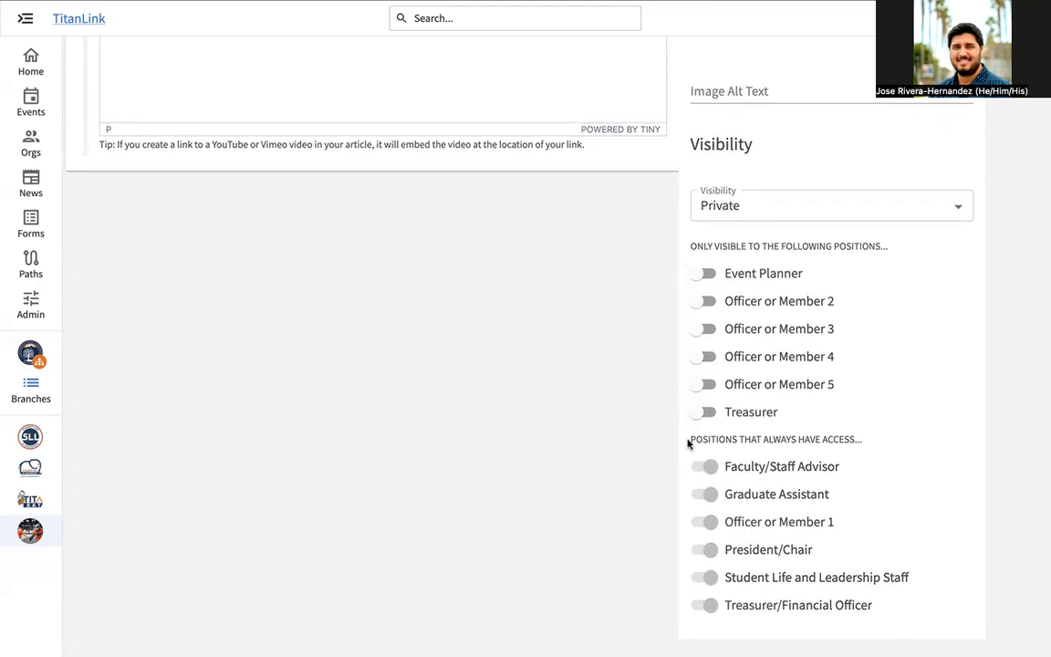
drag(687, 443, 832, 436)
click(870, 441)
scroll(669, 350, up, 7)
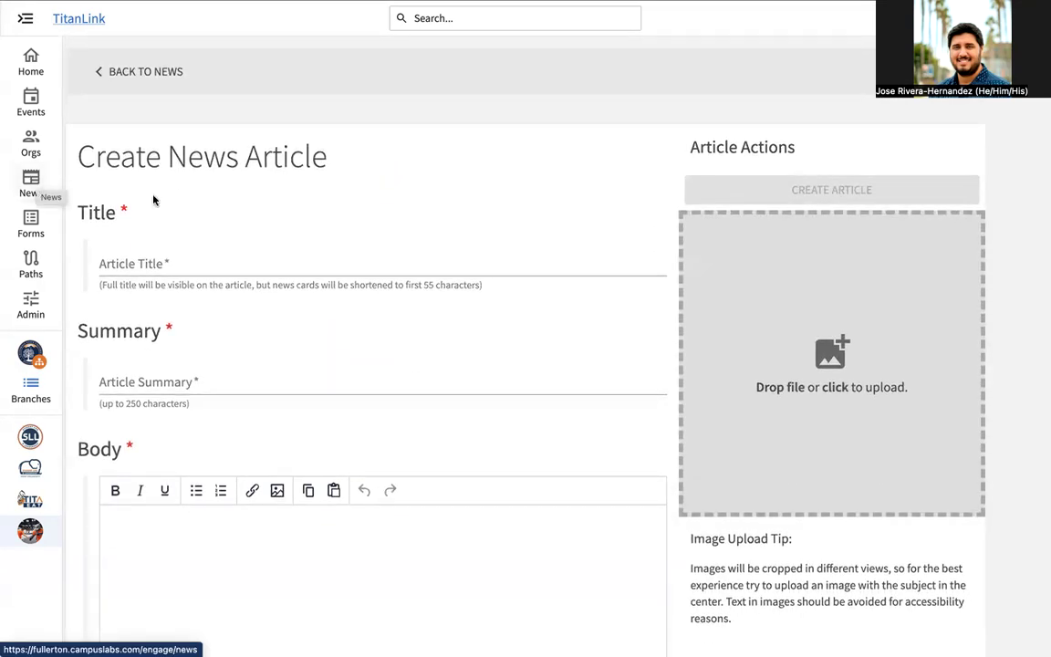
Step: Open the campus-wide news list and read through the Discoverfest Fall 2025 article
click(33, 186)
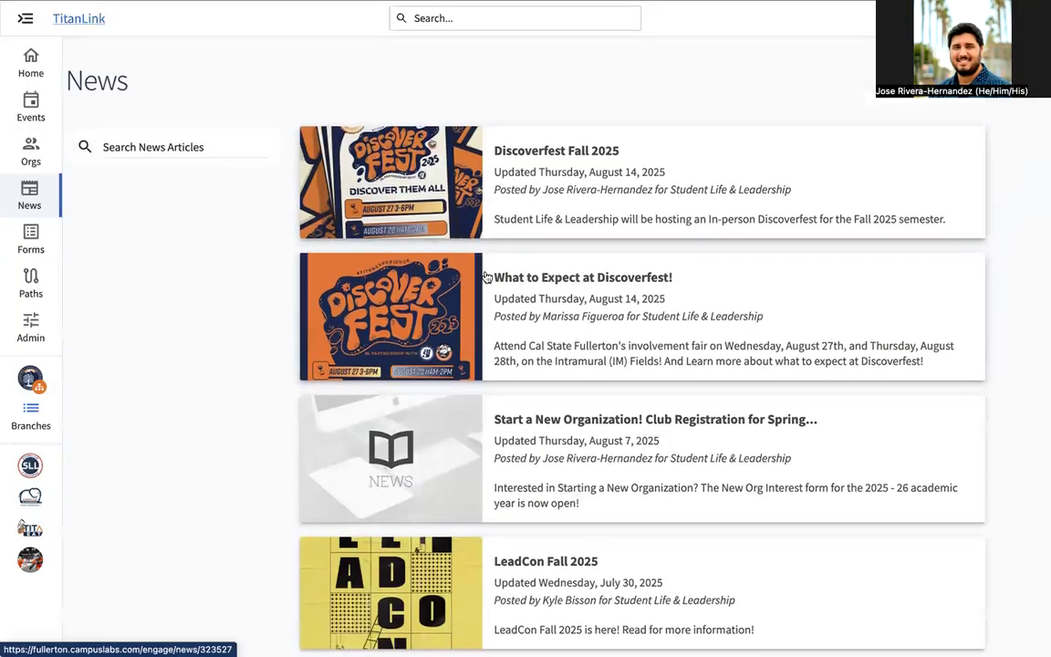
click(445, 220)
scroll(436, 204, down, 10)
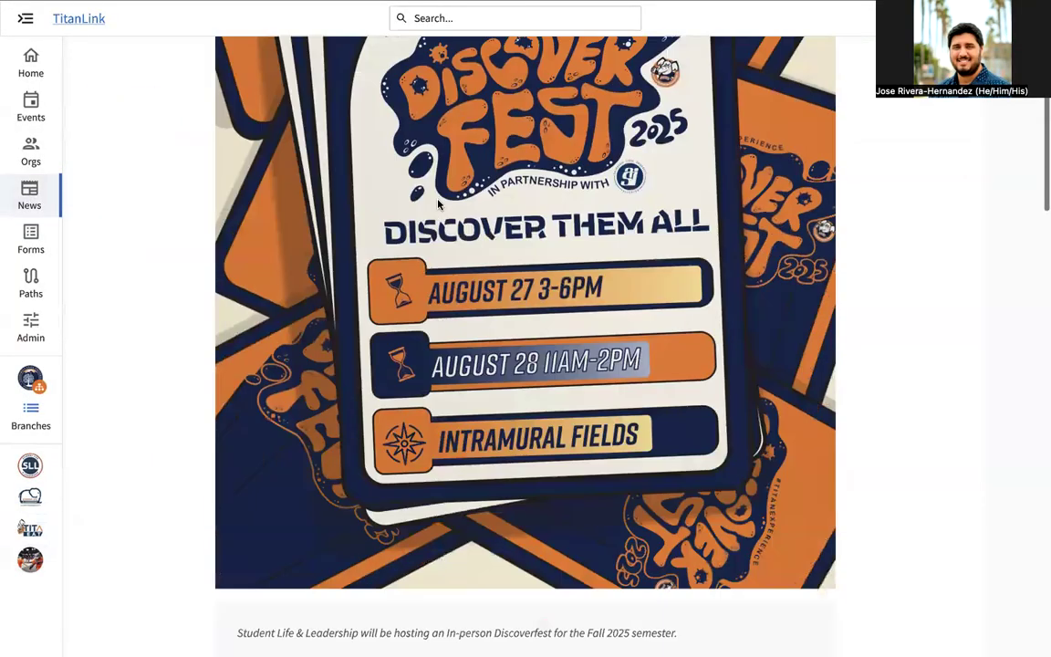
scroll(437, 201, down, 3)
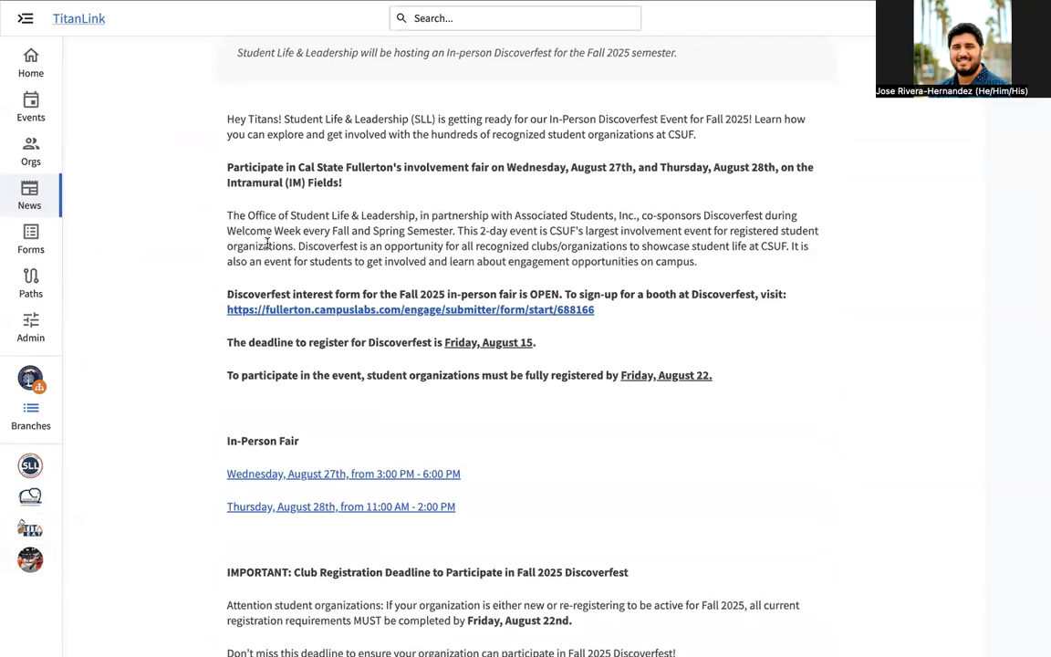
scroll(394, 239, down, 15)
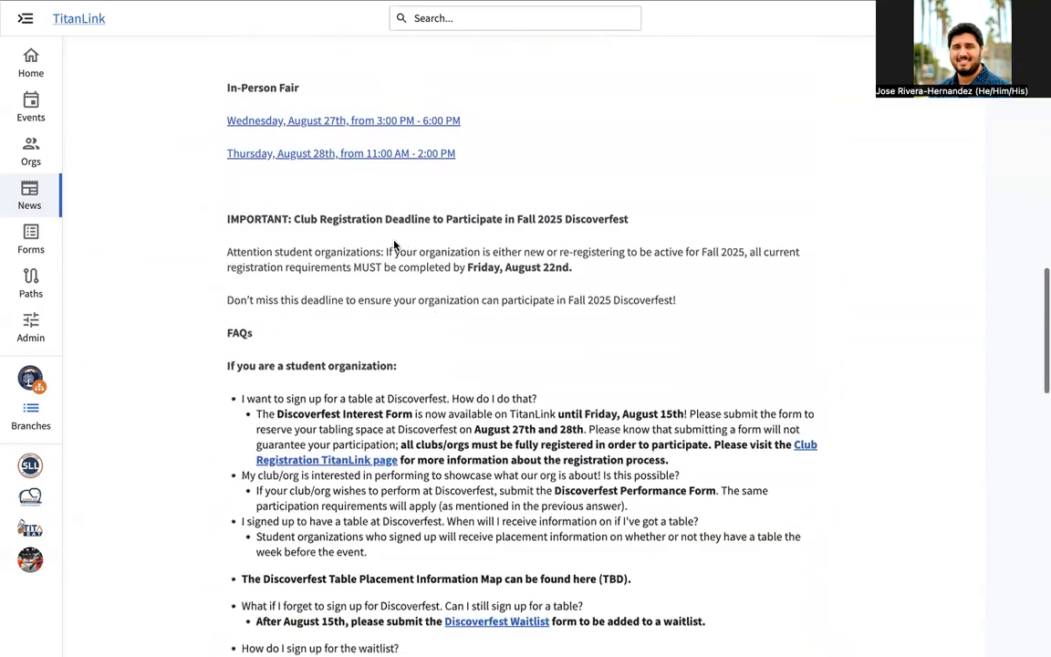
scroll(320, 228, up, 20)
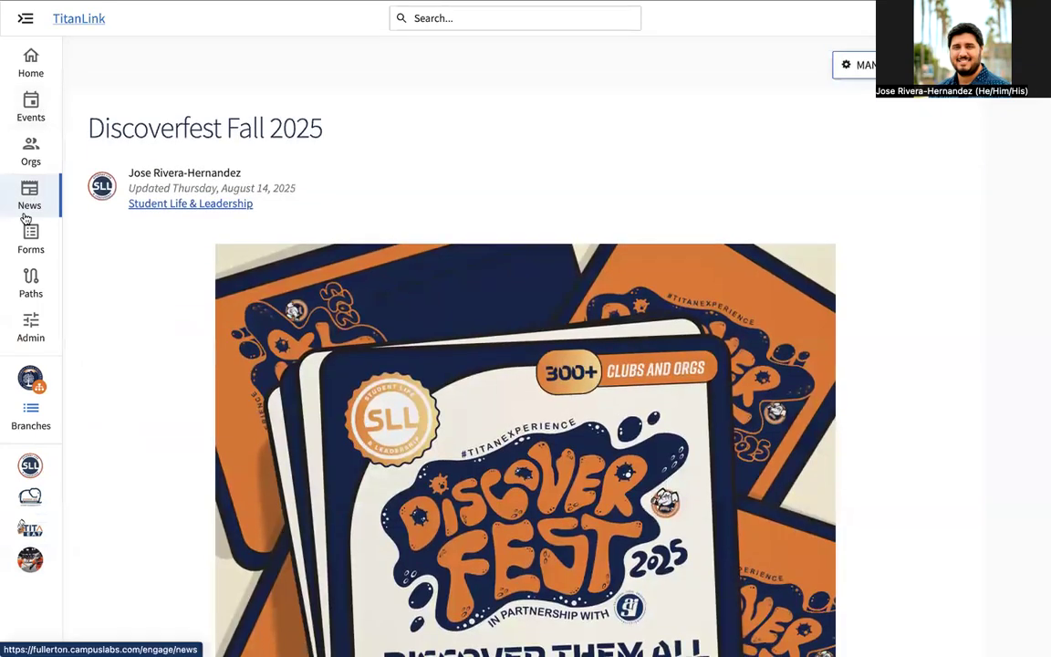
Step: Return to the news list and read through the LeadCon Fall 2025 article
click(29, 193)
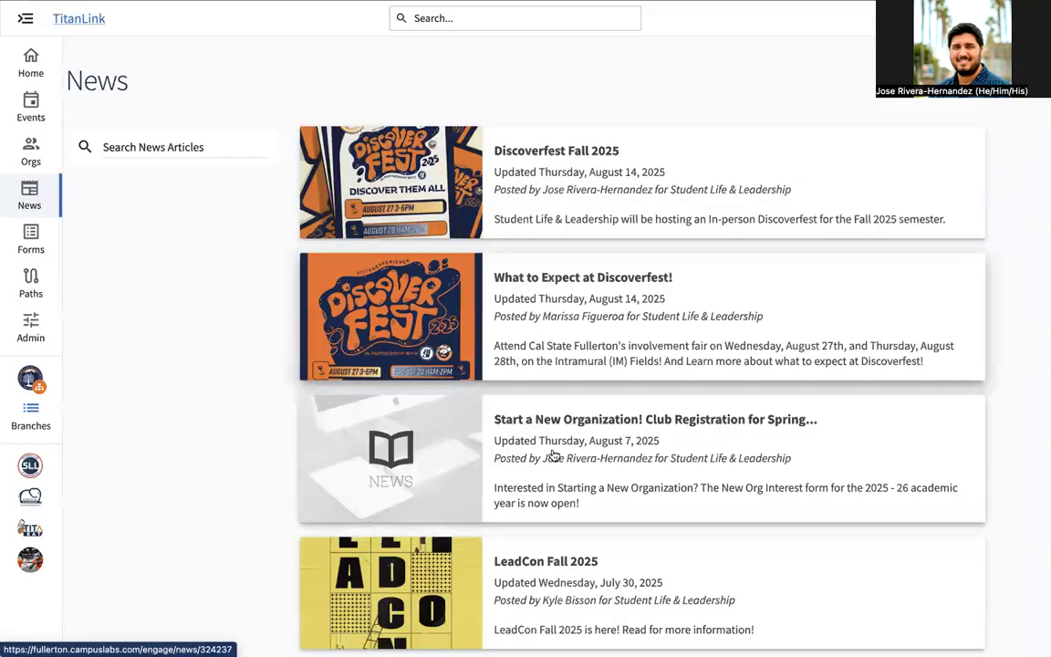
scroll(549, 492, down, 2)
click(550, 510)
scroll(550, 509, down, 5)
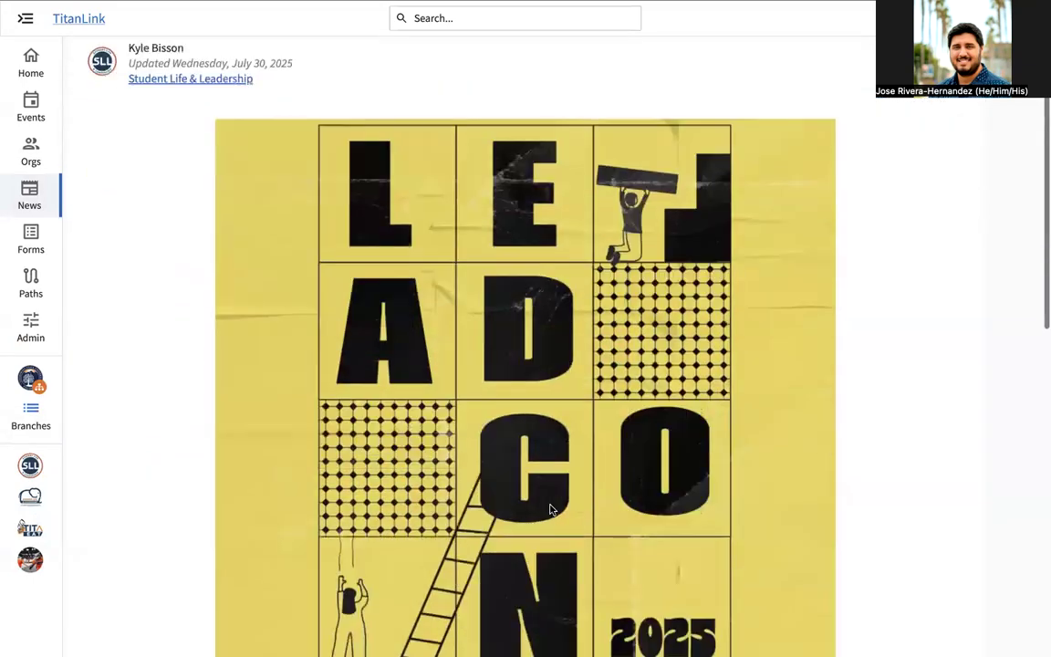
scroll(550, 509, down, 6)
scroll(550, 509, up, 13)
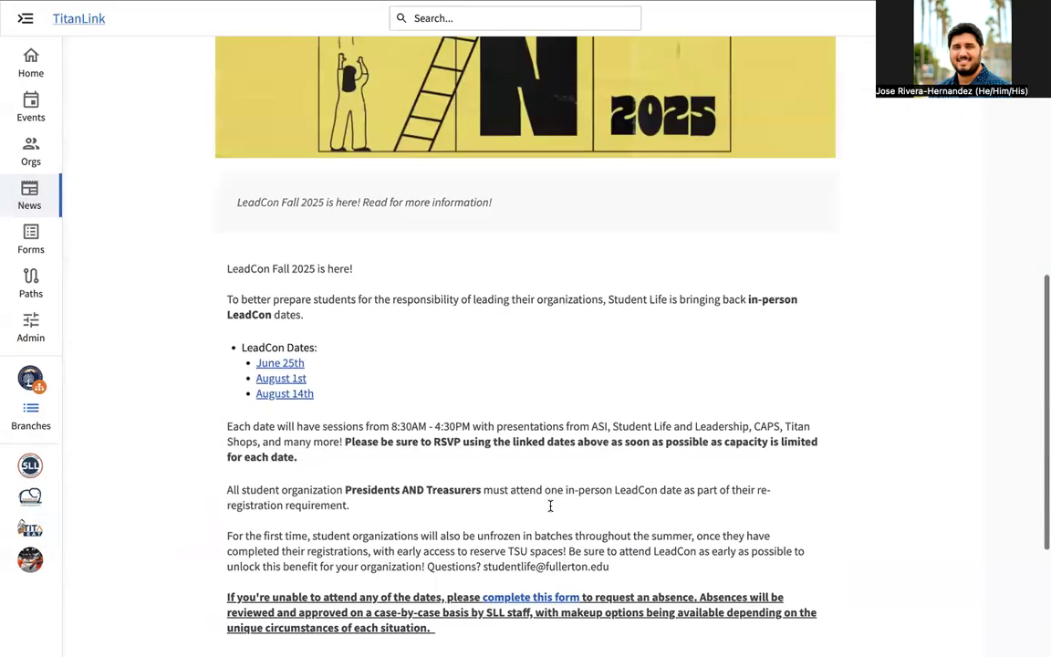
scroll(550, 508, down, 5)
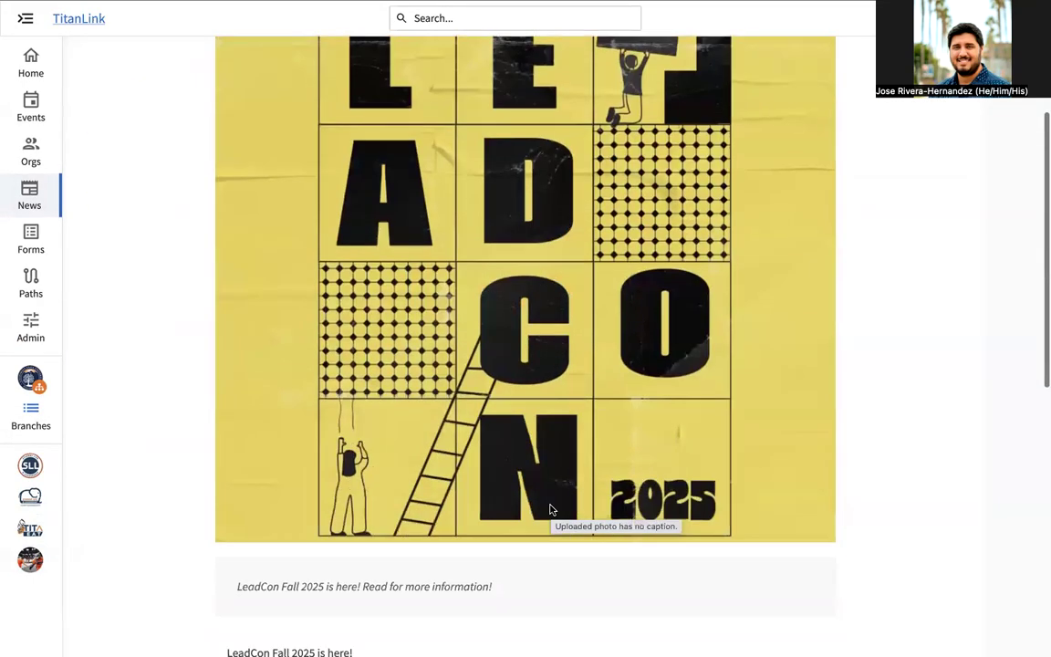
scroll(550, 509, up, 5)
scroll(550, 509, up, 1)
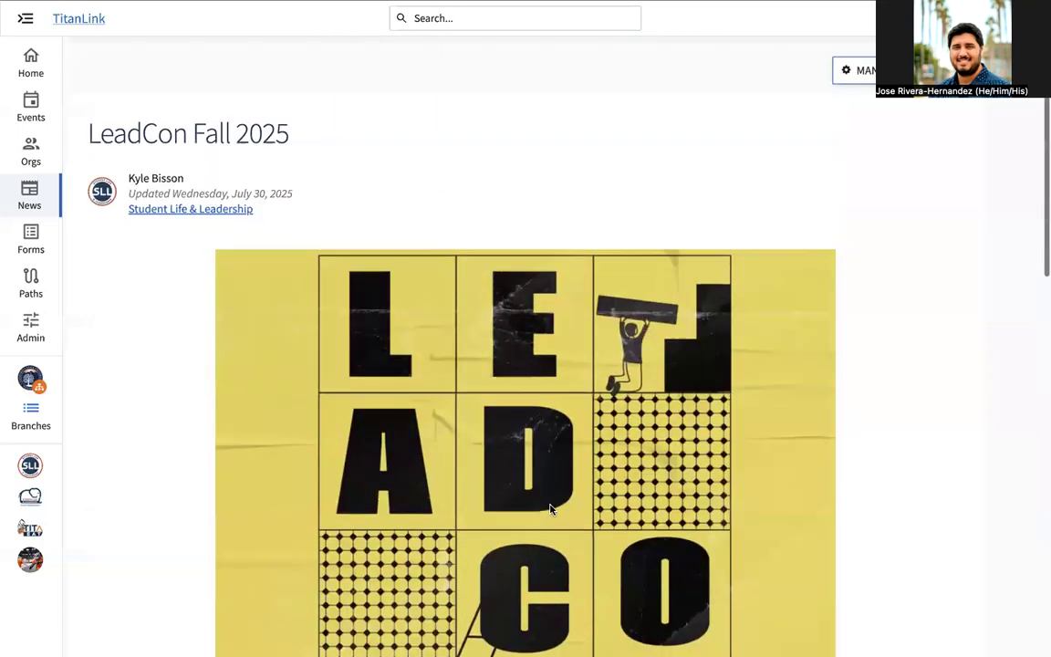
Step: Go back to the news list and read through the article on re-registering an organization for 2025-2026
click(39, 205)
scroll(461, 328, down, 5)
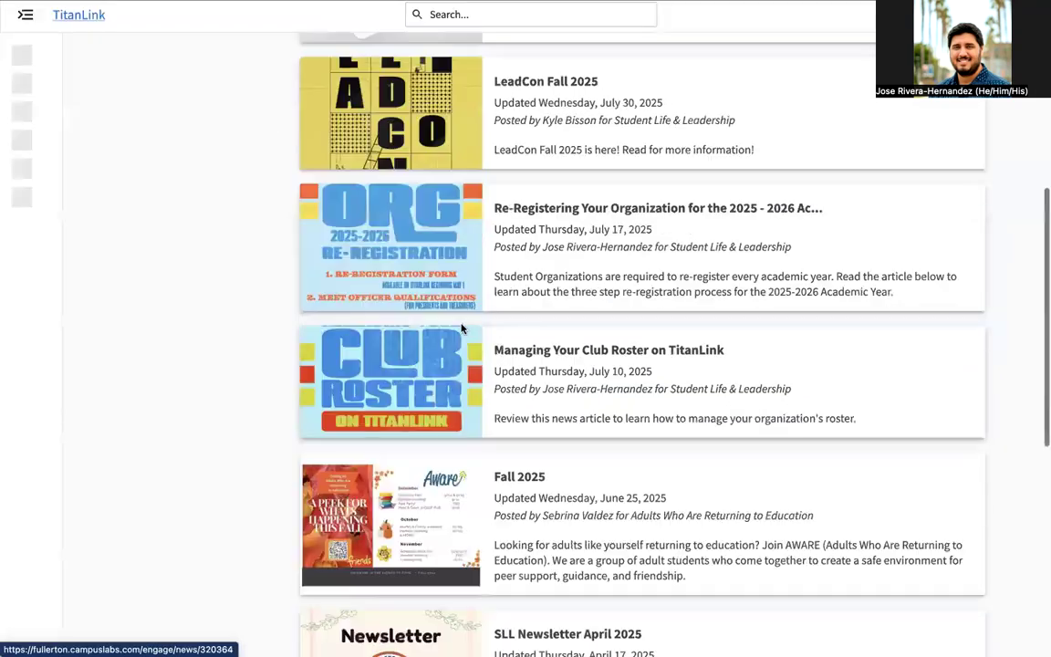
click(489, 278)
scroll(490, 278, down, 12)
scroll(490, 278, down, 15)
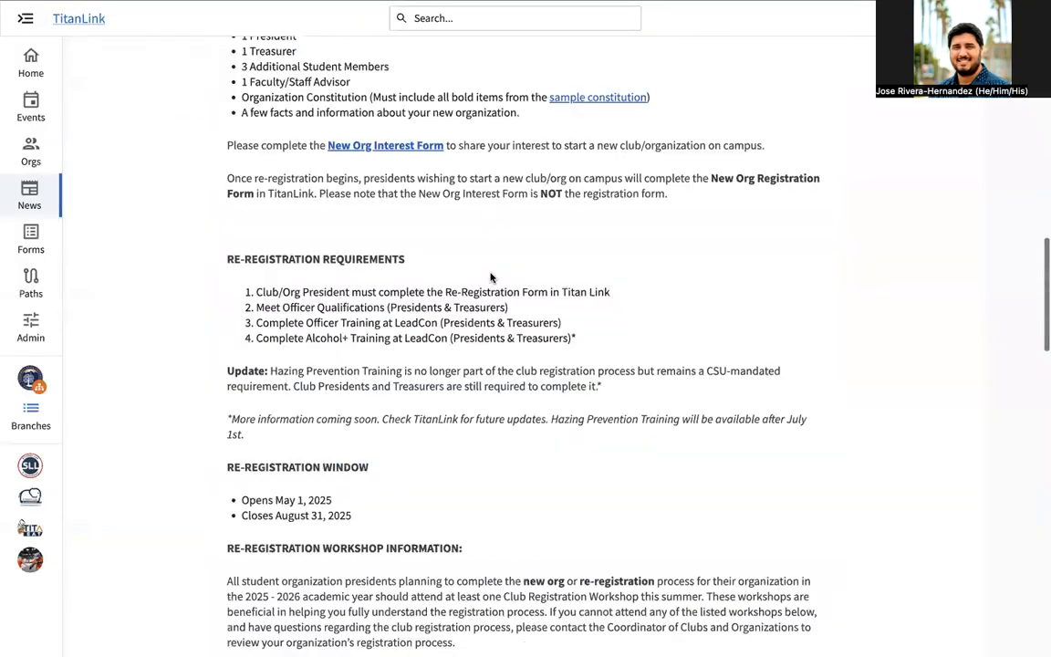
scroll(489, 271, up, 20)
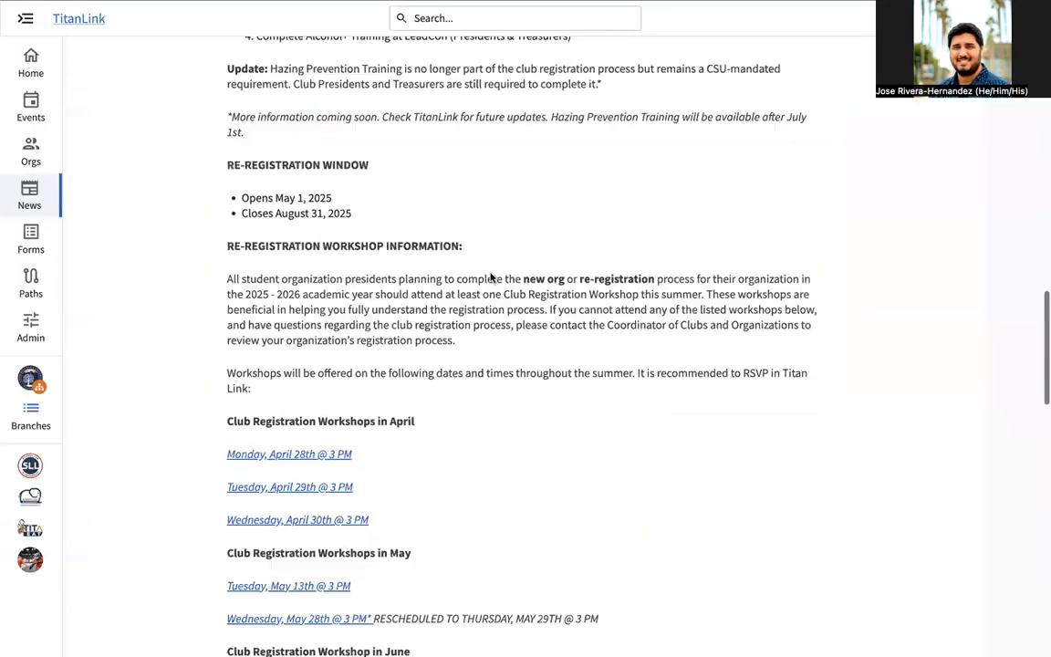
Step: Browse the campus news list once more and return to the TitanLink home page to look over its events
click(29, 199)
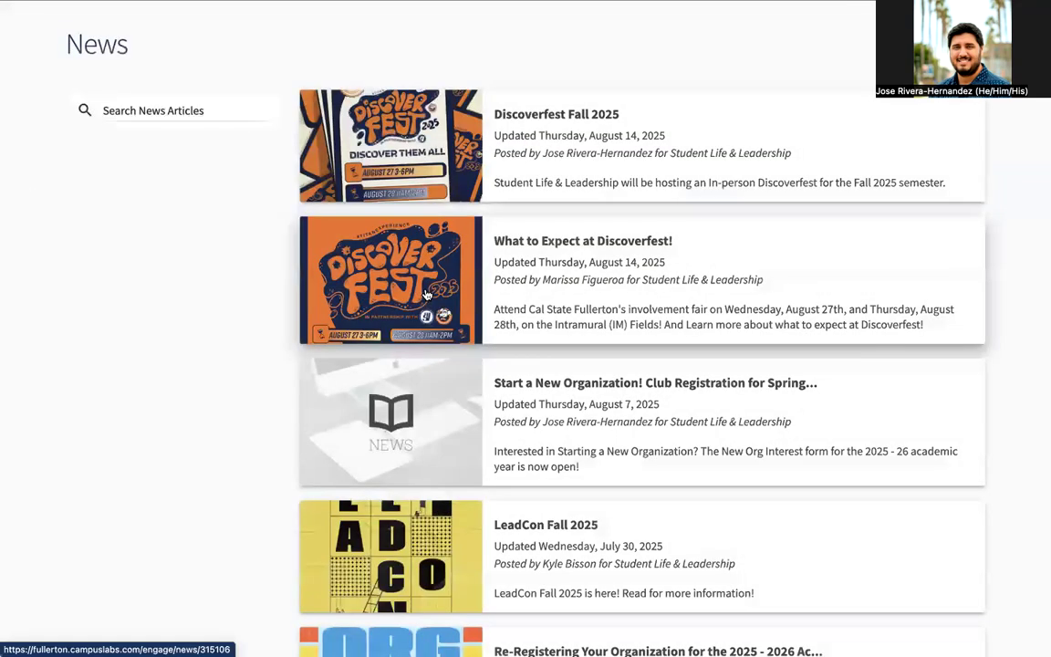
scroll(425, 293, down, 6)
scroll(425, 293, up, 7)
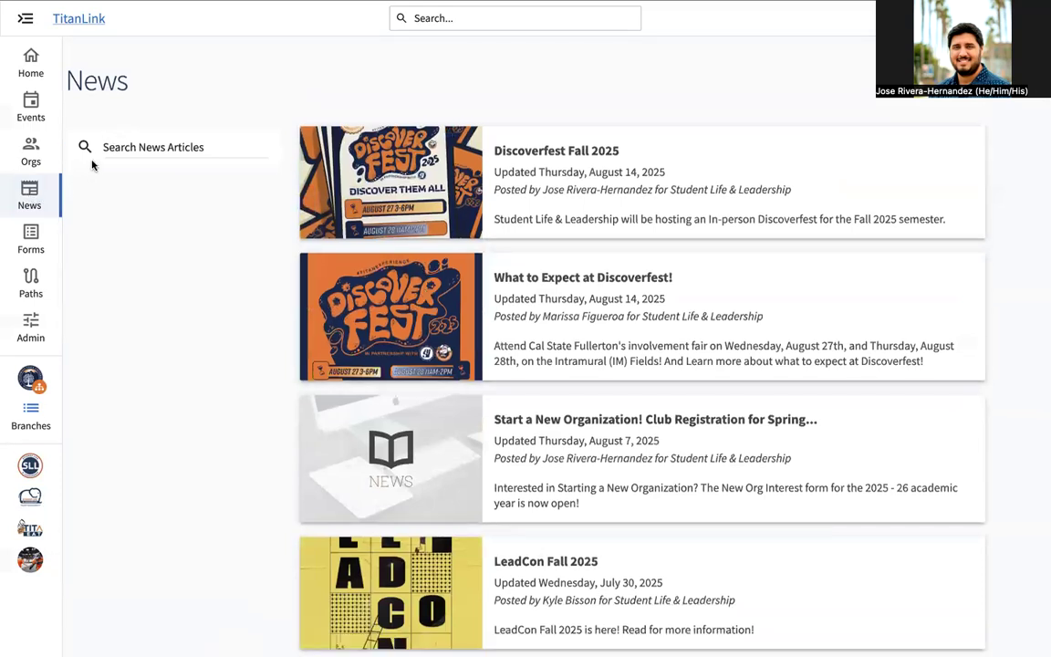
click(88, 28)
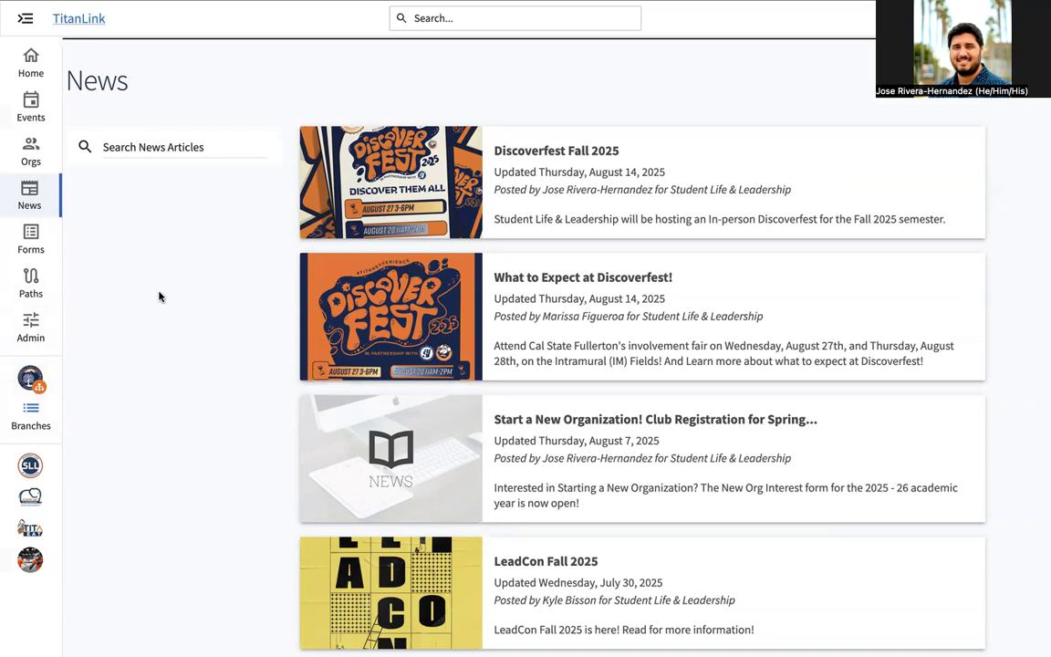
scroll(160, 297, down, 10)
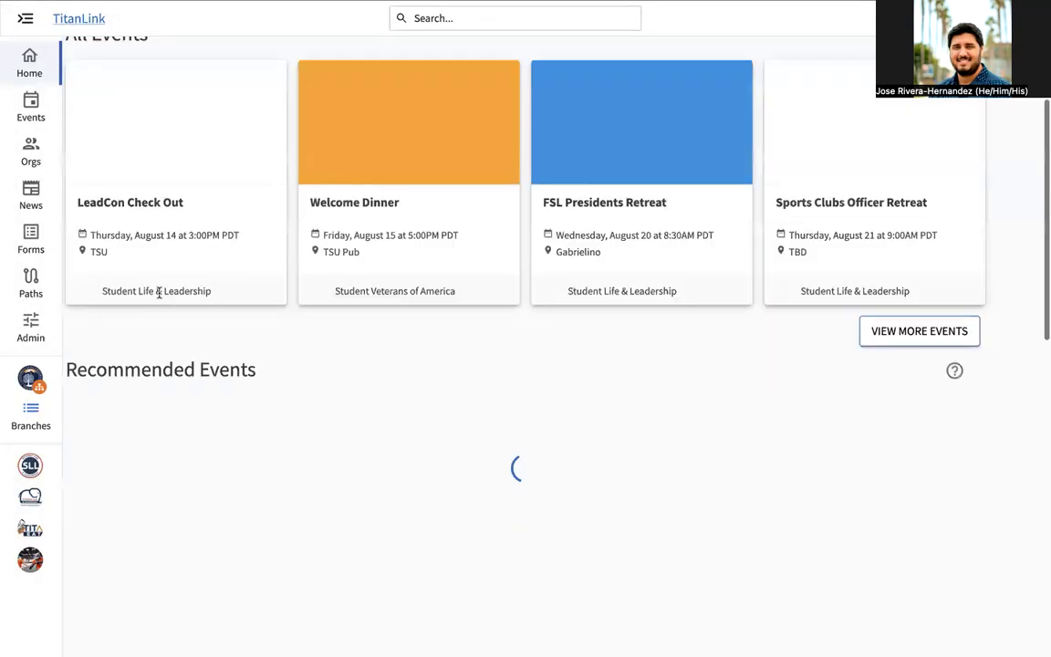
Step: Open Tuffy Fan Club's documents management page and go into the Club Documents folder
click(30, 560)
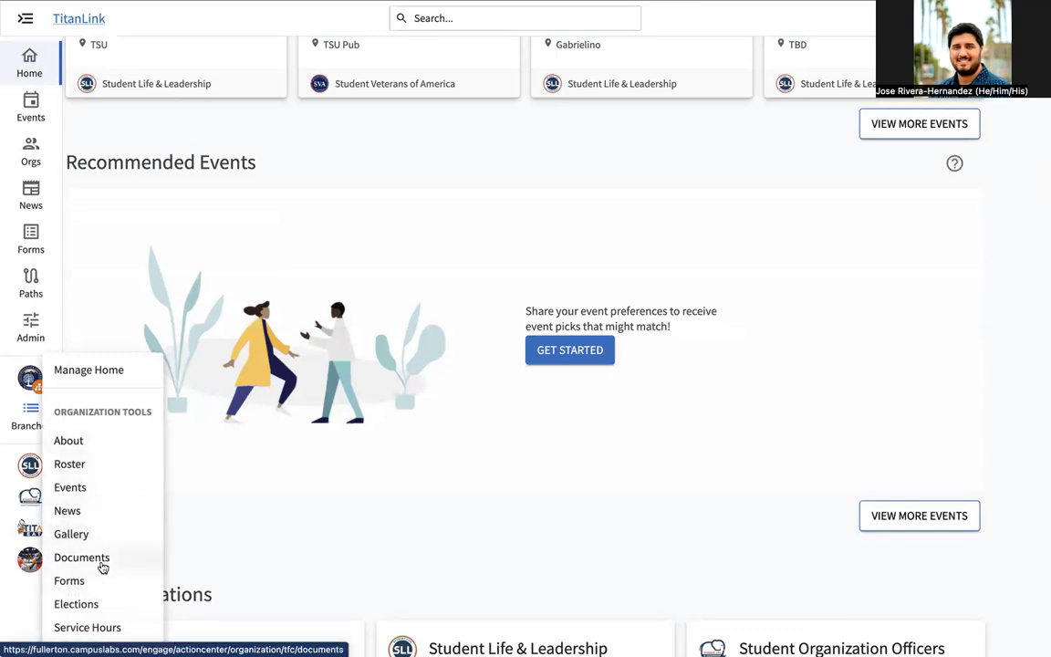
click(101, 559)
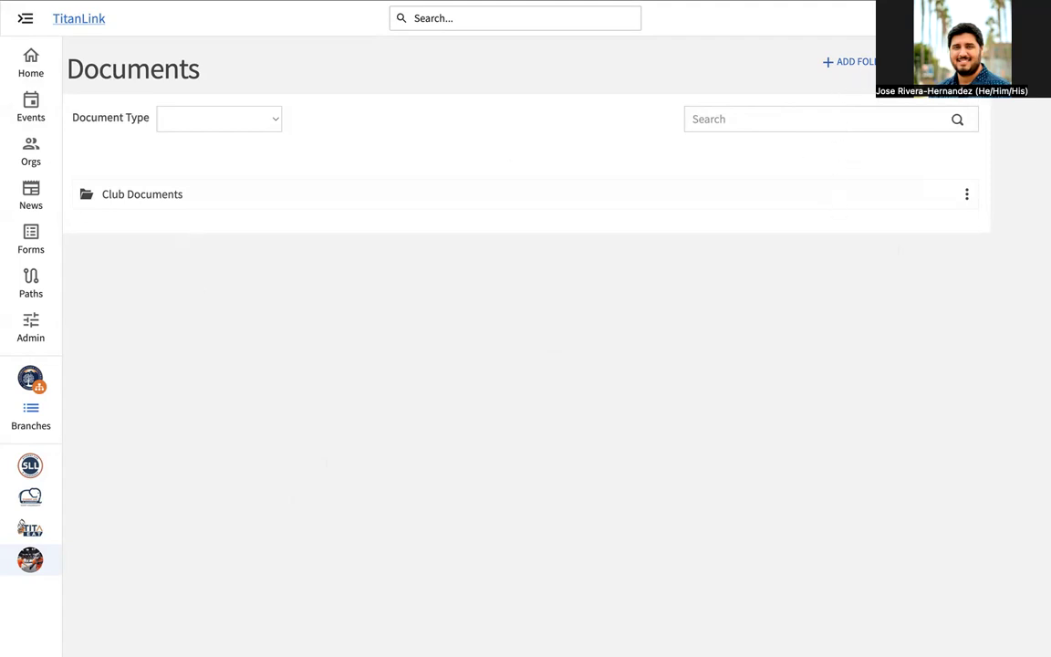
click(738, 63)
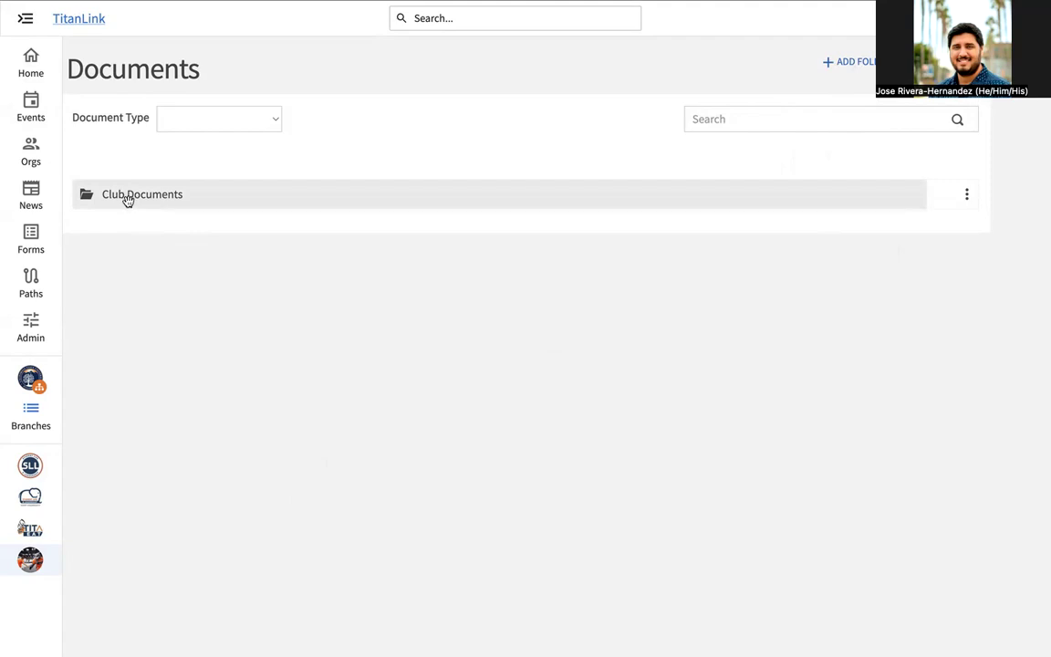
click(130, 201)
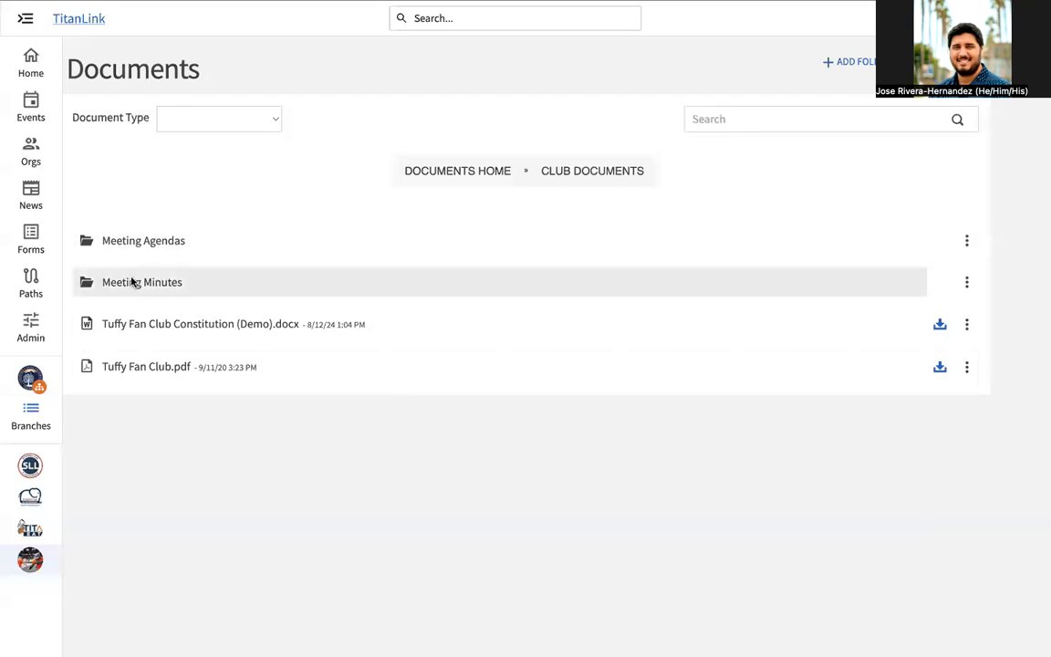
Step: Review the Meeting Agendas folder's permission choices, including Specific Organization Positions, without saving, and check its available actions
click(967, 240)
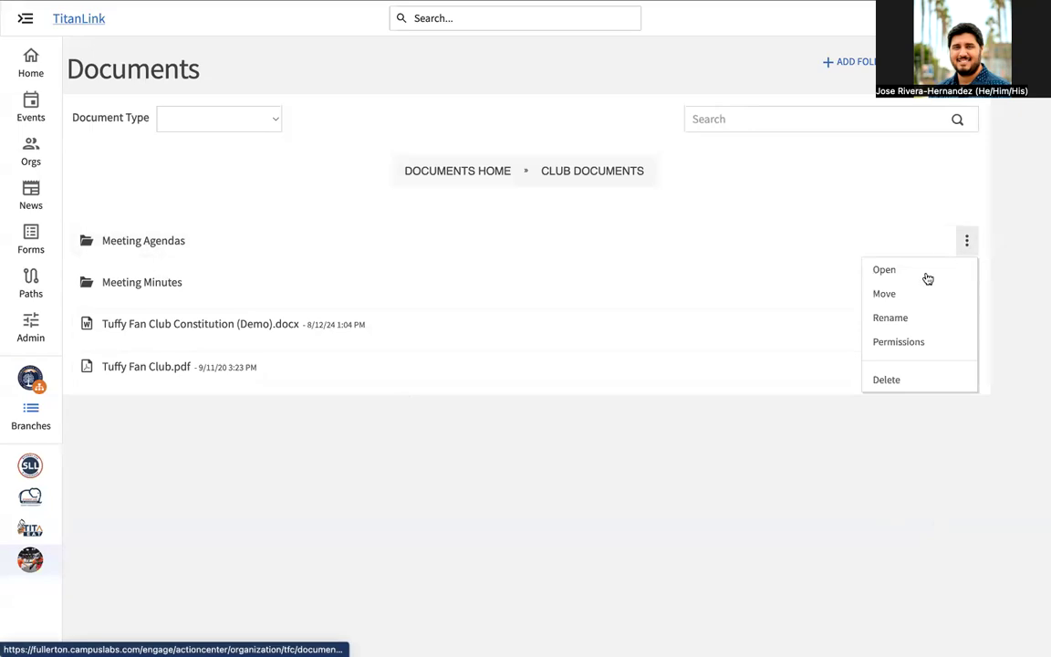
click(896, 343)
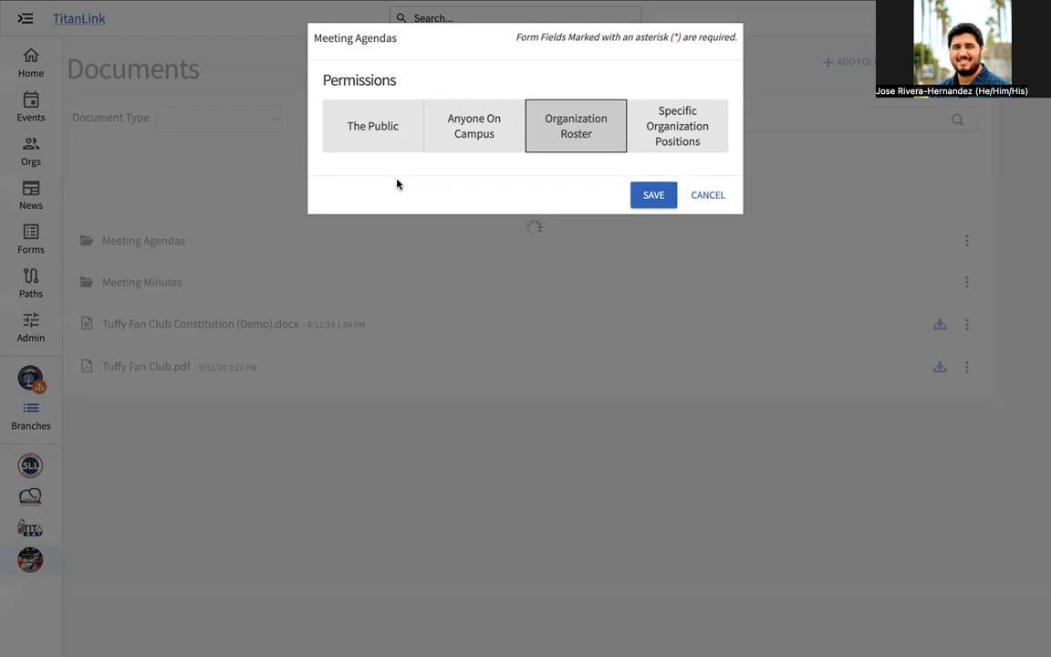
click(447, 127)
click(411, 123)
click(505, 139)
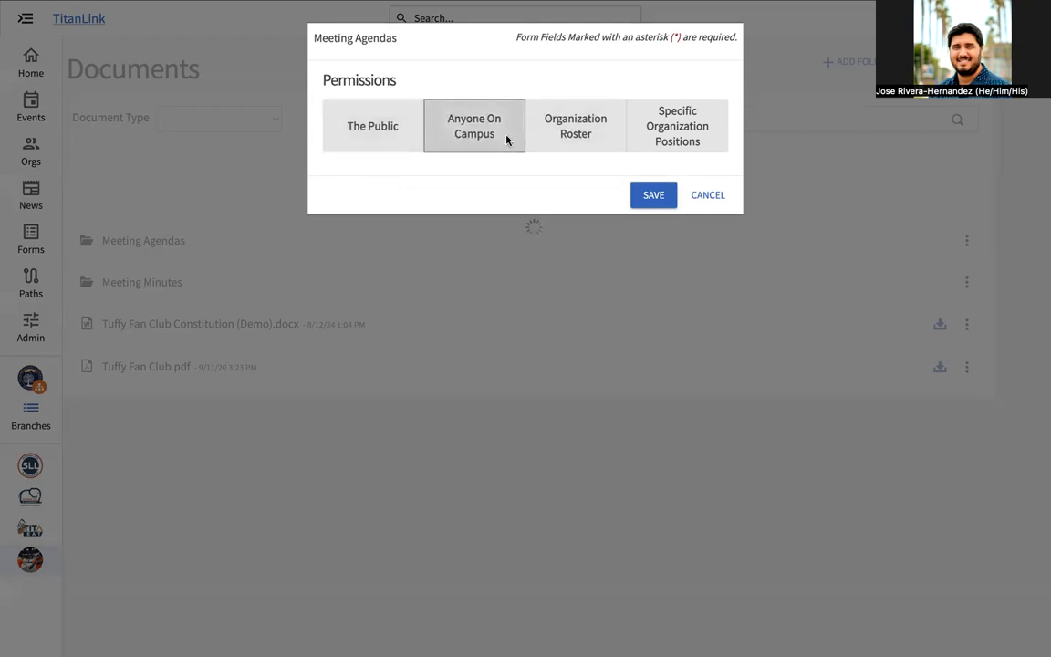
click(593, 144)
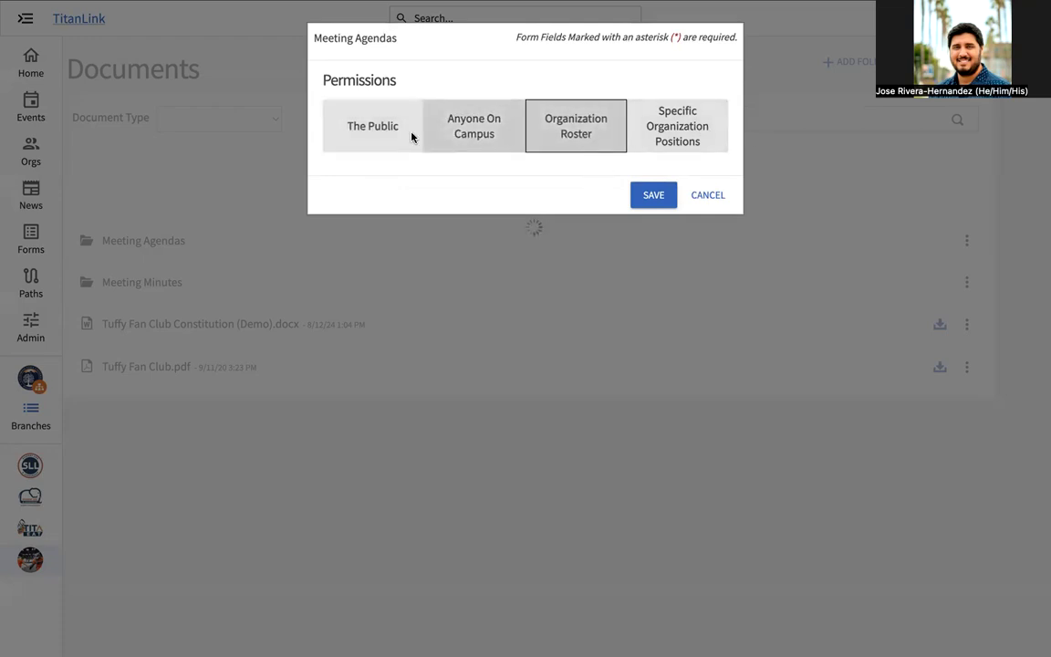
click(370, 129)
click(509, 136)
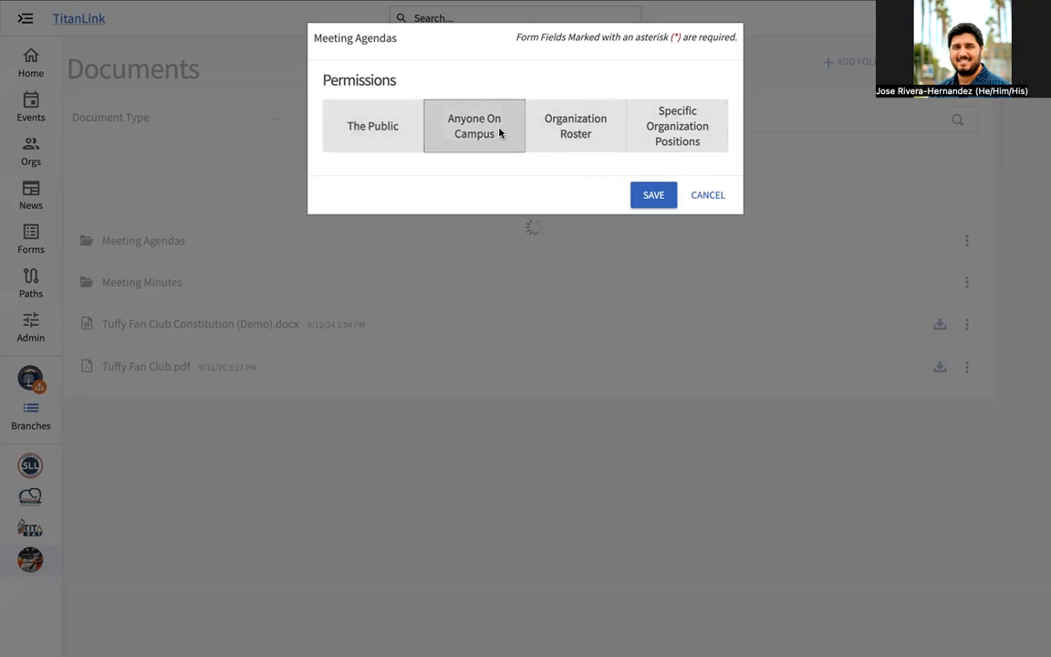
click(601, 136)
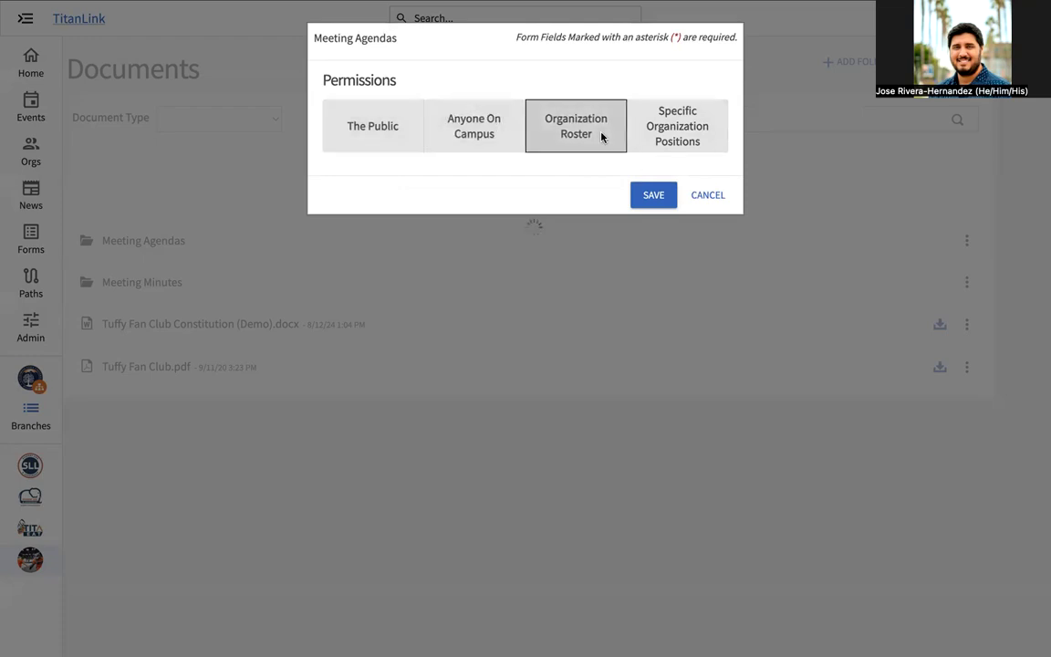
click(698, 144)
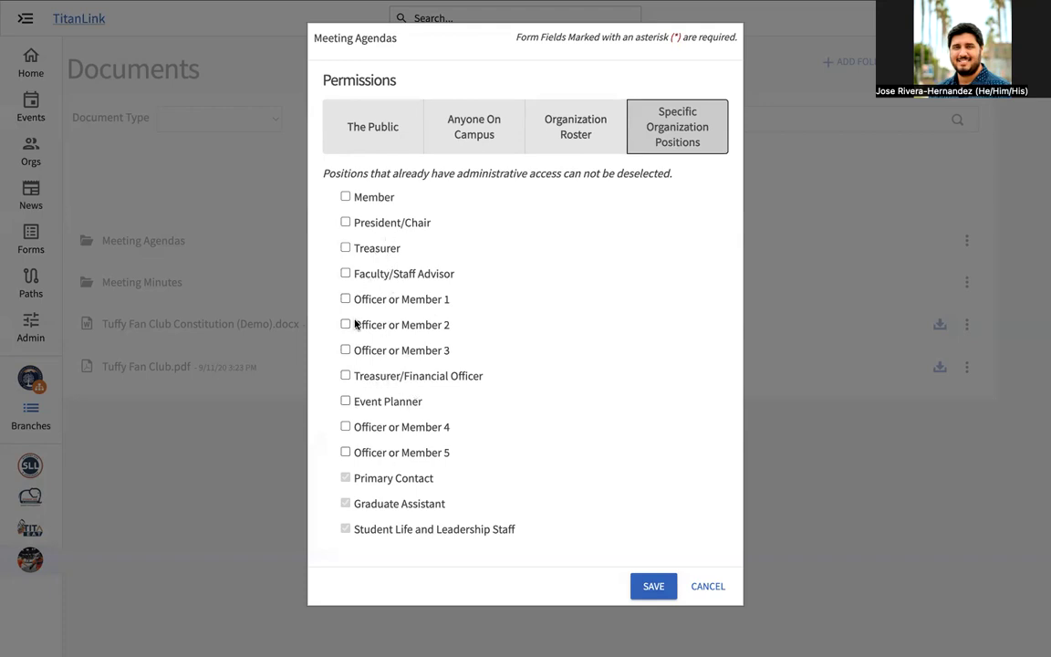
click(716, 592)
click(966, 241)
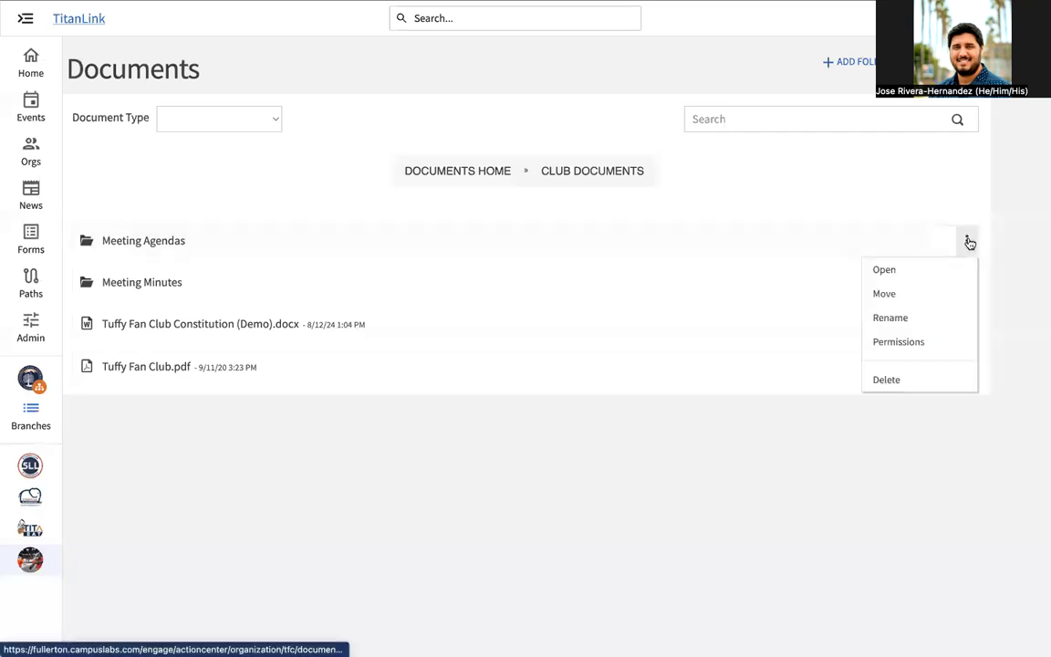
click(680, 488)
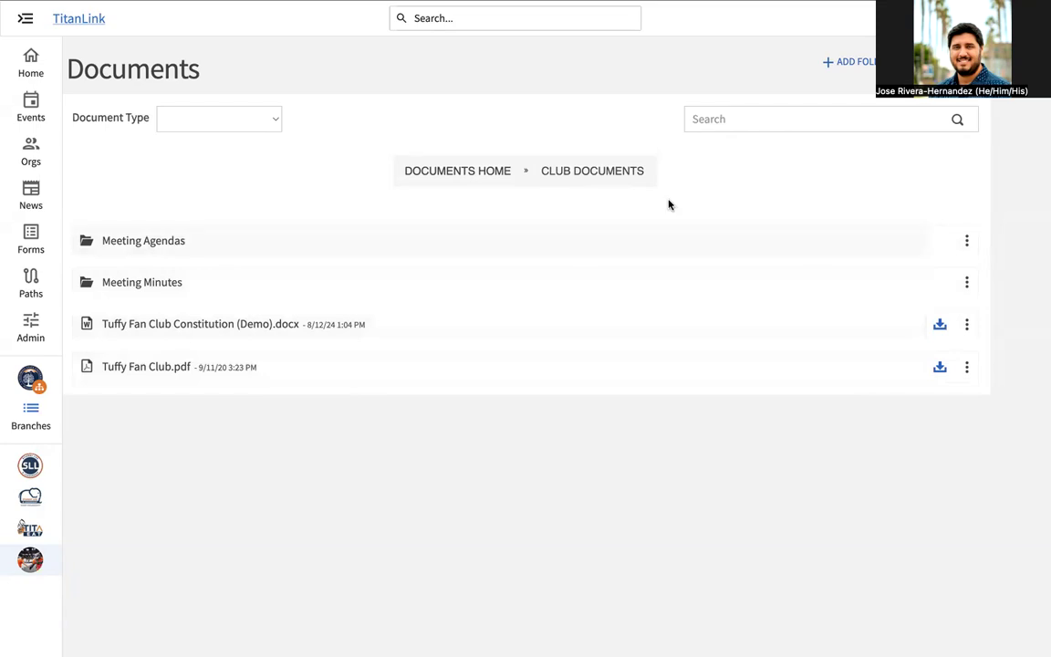
Step: Return to the documents home level and open Tuffy Fan Club's forms management page
click(456, 173)
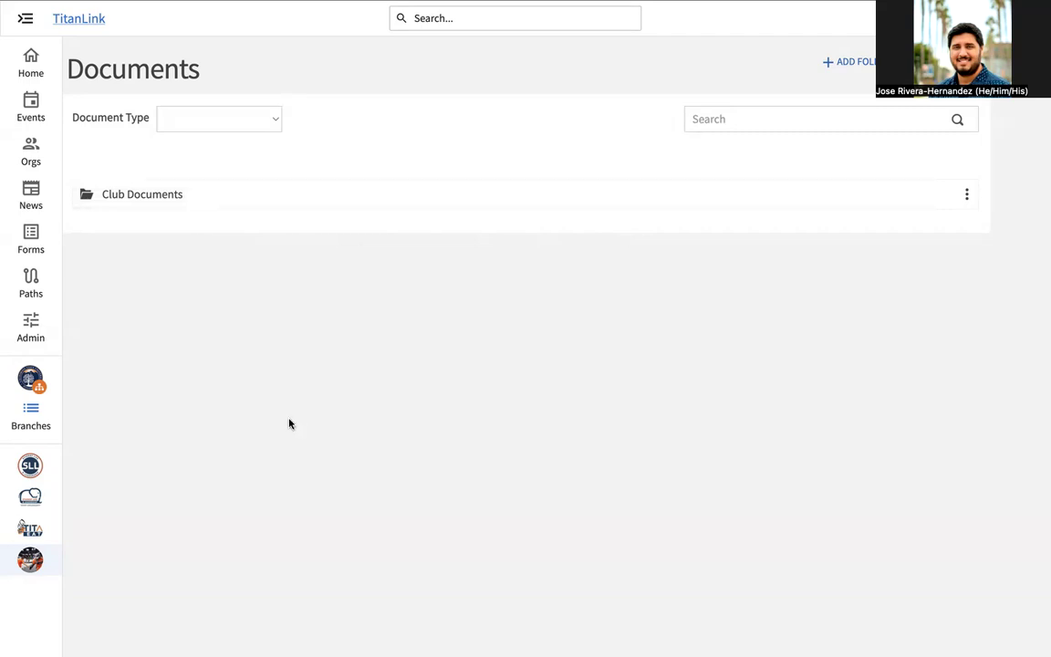
click(30, 558)
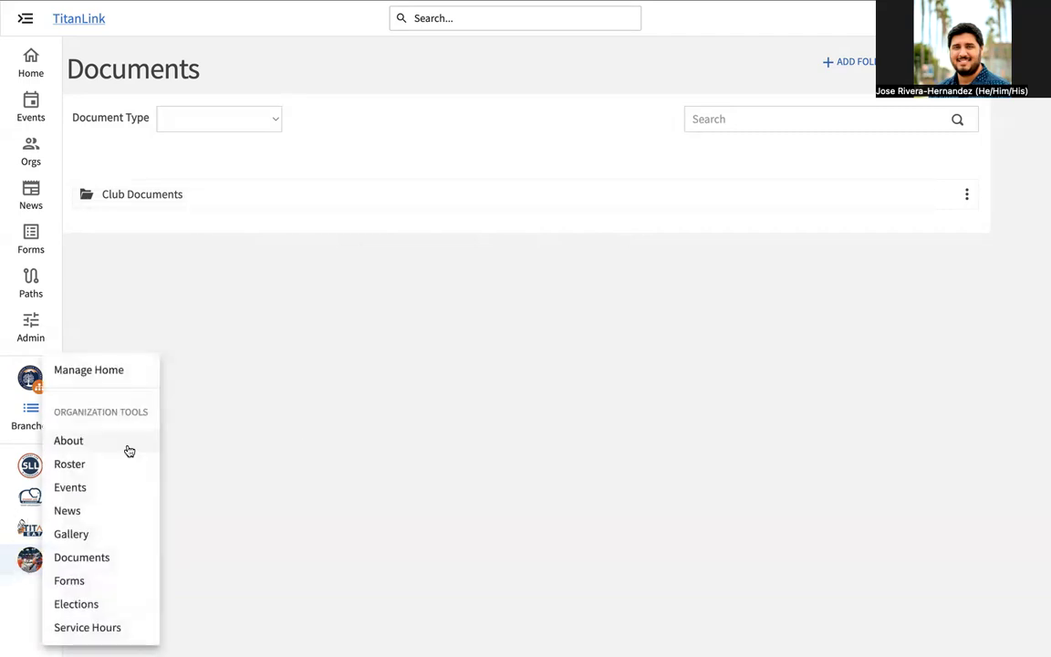
click(99, 580)
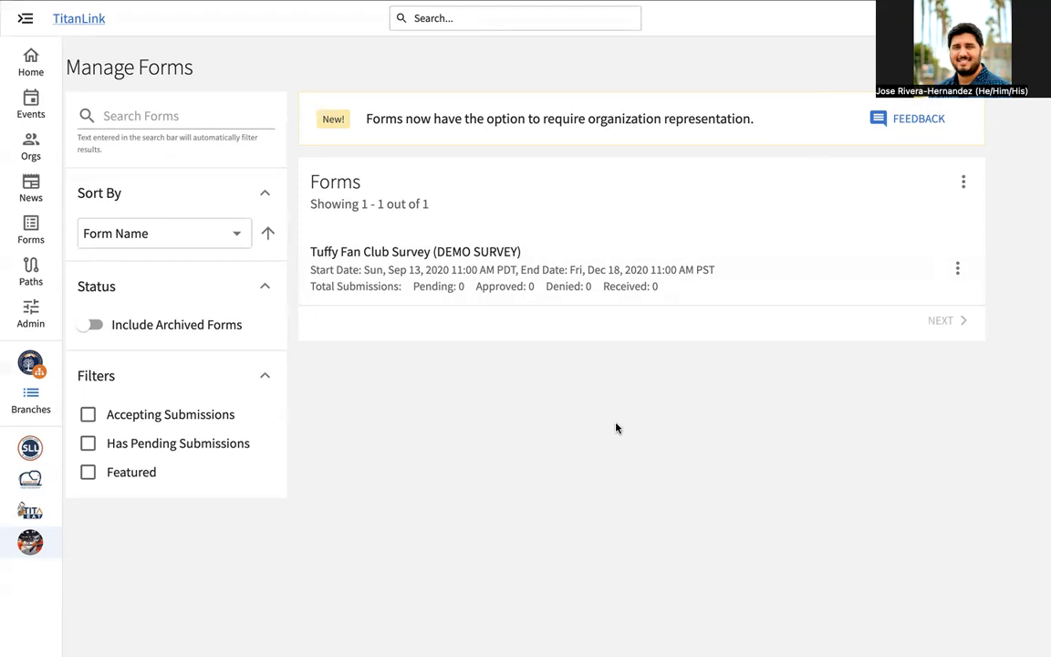
Step: Check the actions available for the club's forms list and start creating a new form
click(962, 183)
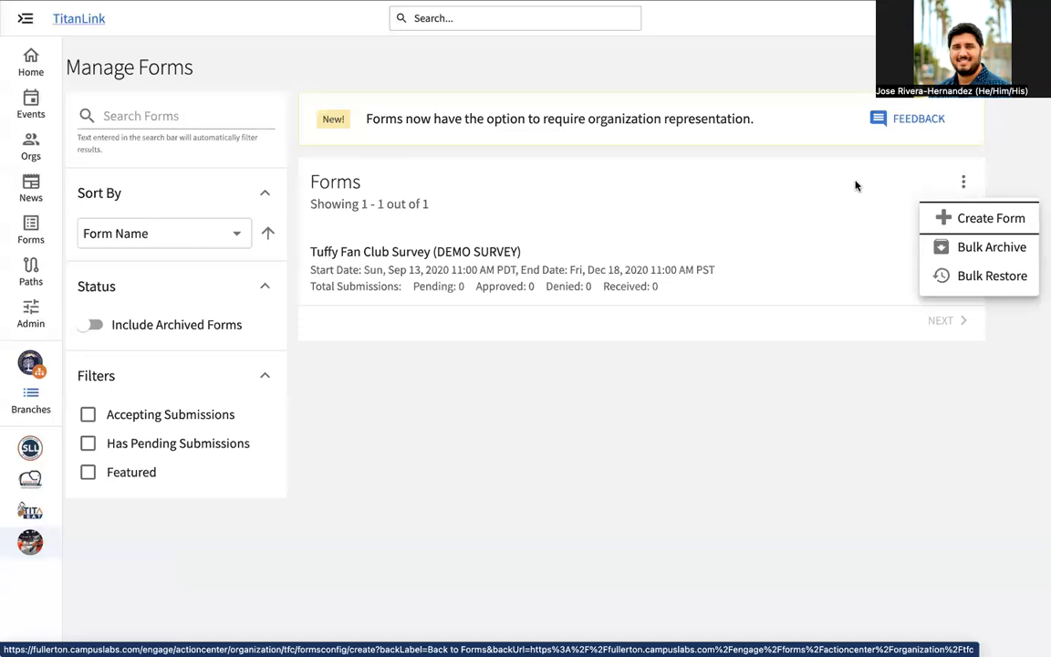
click(809, 485)
click(964, 182)
click(961, 182)
click(964, 187)
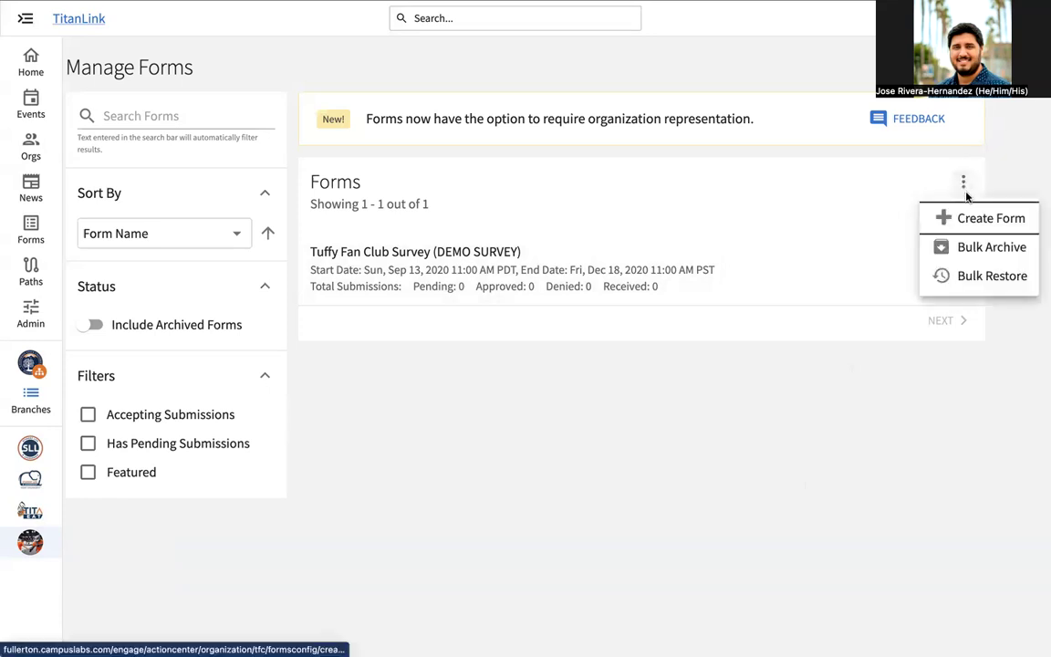
click(974, 219)
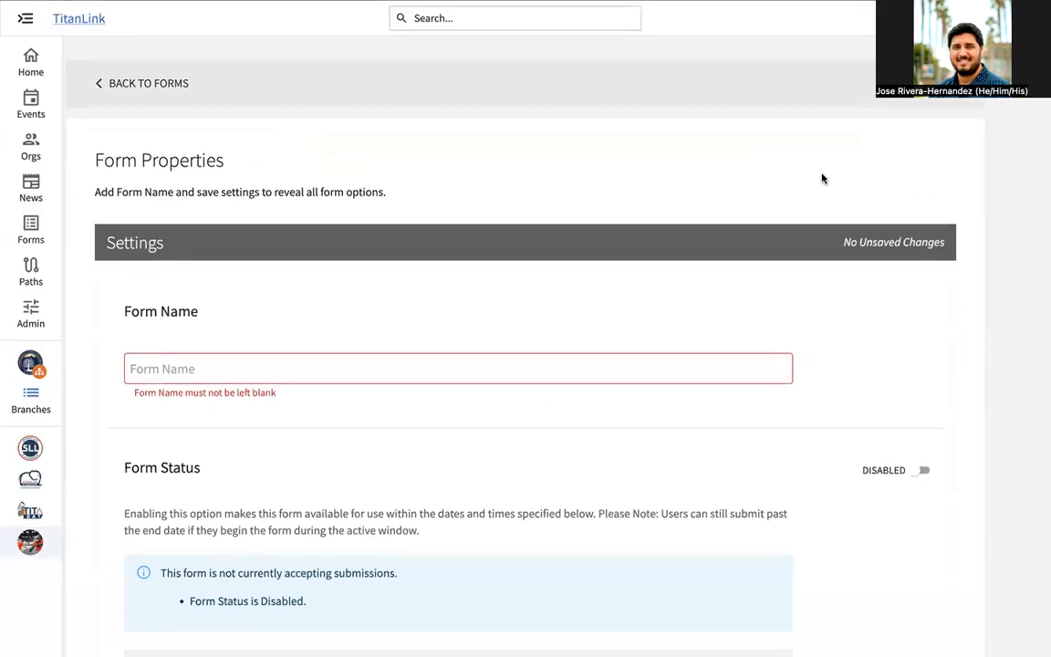
Step: Examine the new form's introductory note, Form Name field, Form Status and active date settings
scroll(342, 319, down, 1)
scroll(289, 265, up, 2)
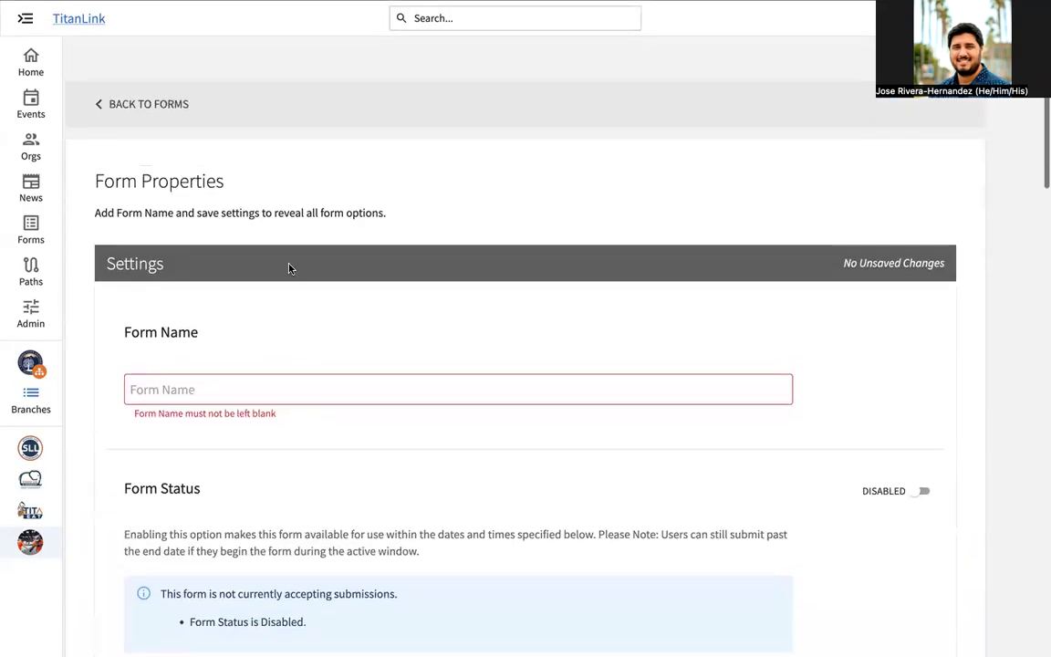
drag(94, 165, 325, 206)
click(326, 206)
scroll(329, 206, down, 1)
scroll(328, 206, down, 2)
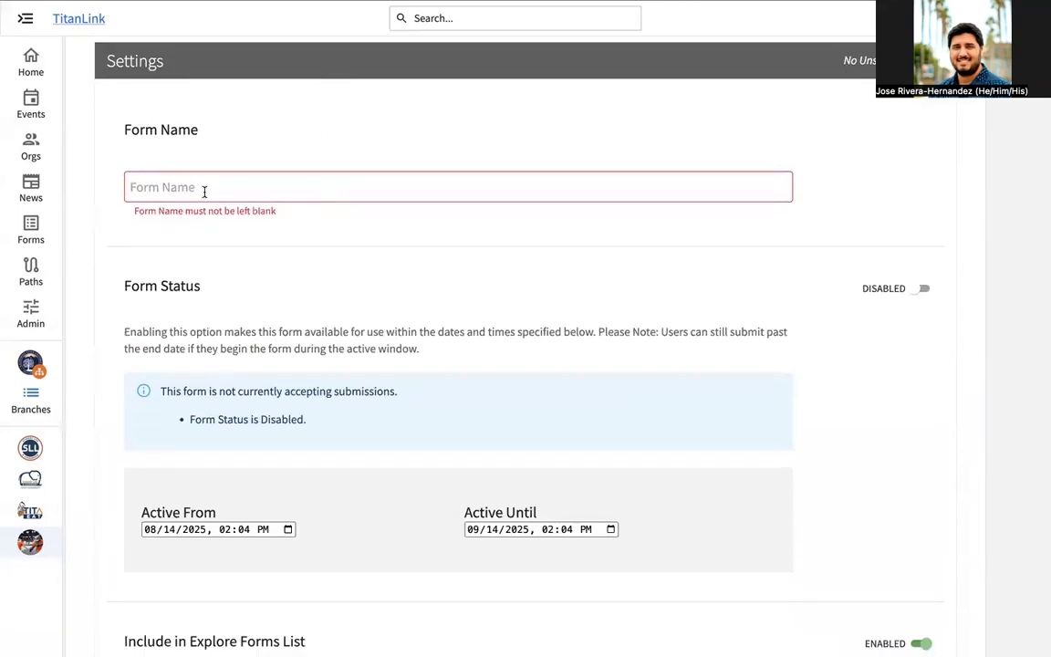
scroll(255, 274, down, 3)
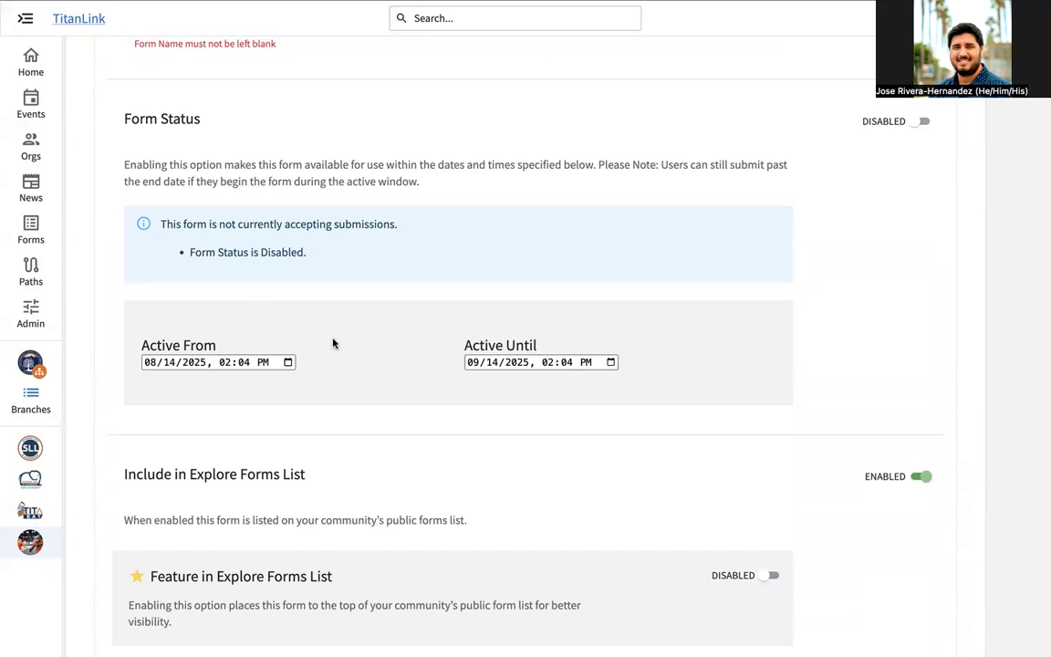
Step: Review the form's Explore Forms List, organization representation, public and multiple submissions, and review and approval settings
scroll(424, 326, down, 6)
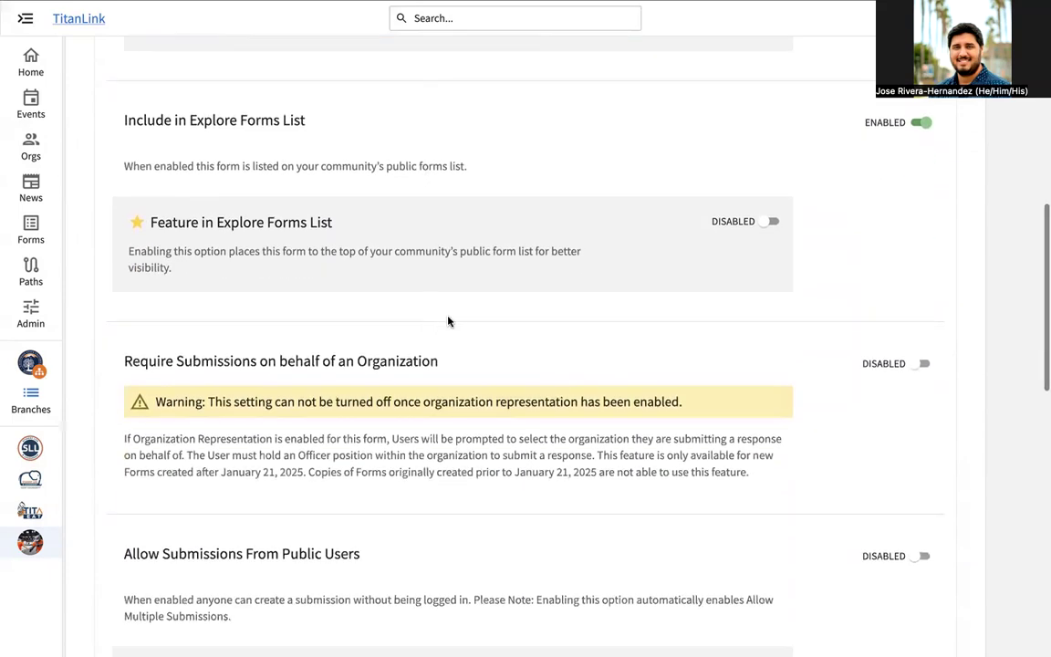
scroll(448, 319, down, 3)
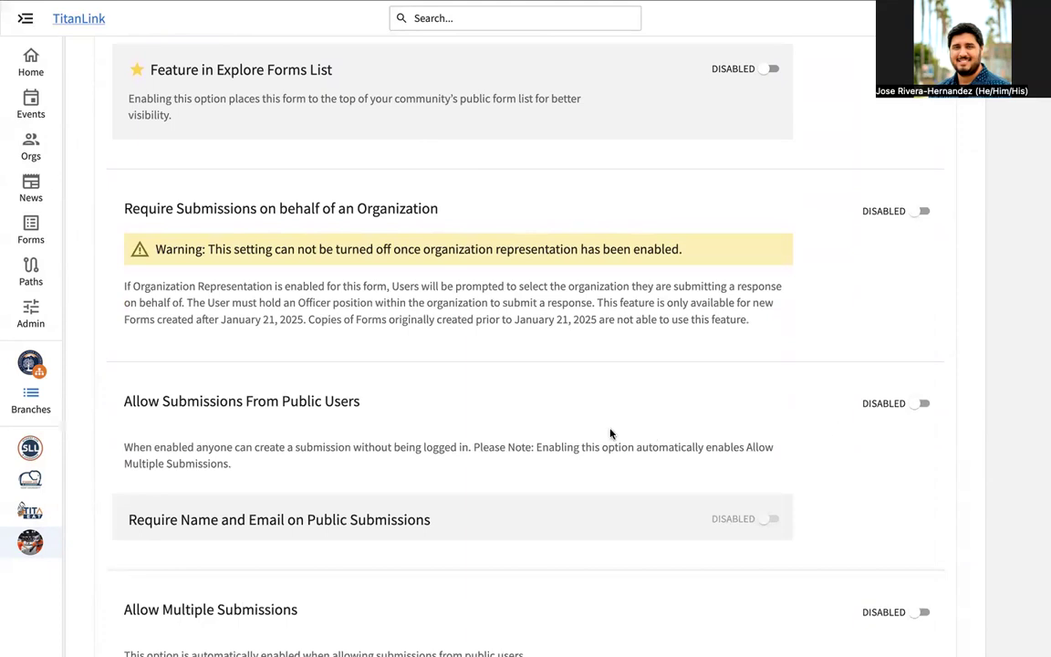
scroll(612, 432, down, 2)
scroll(609, 433, down, 1)
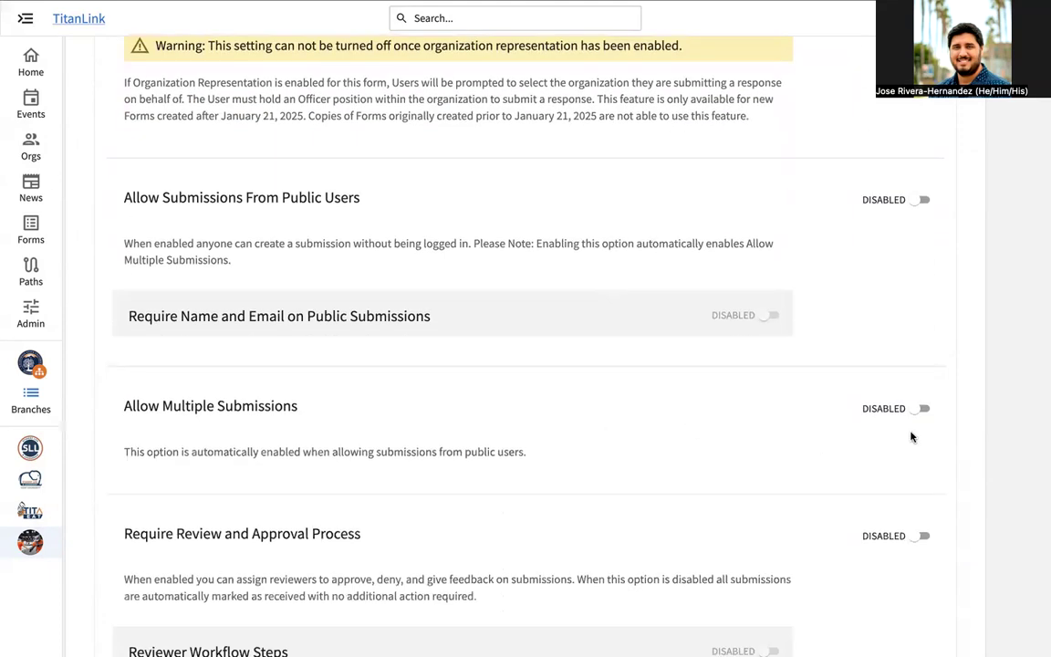
scroll(817, 422, down, 3)
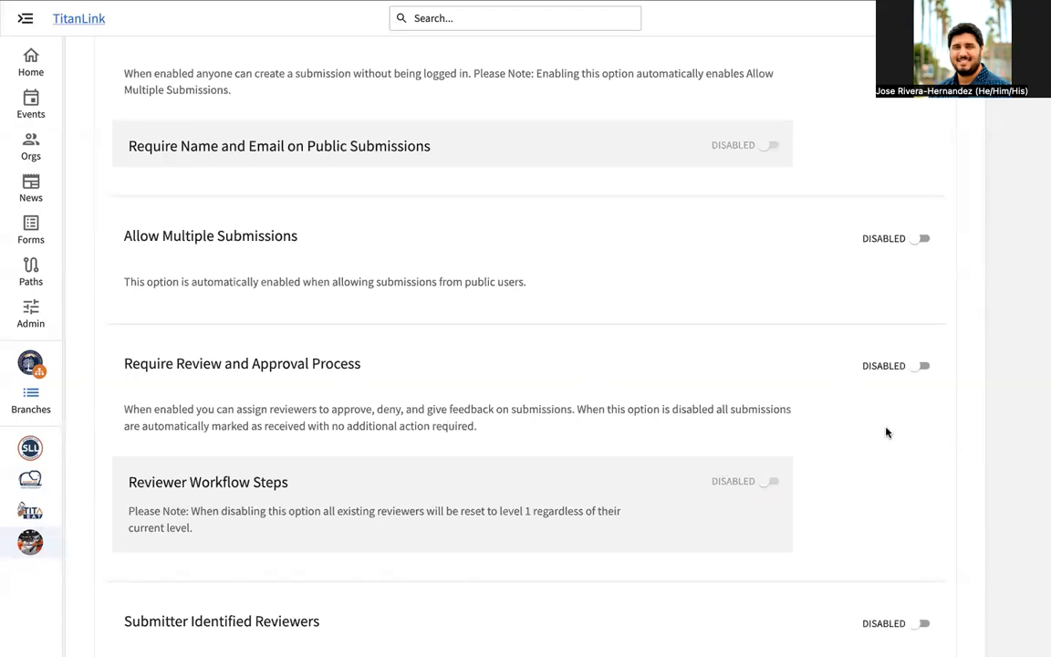
scroll(839, 456, down, 1)
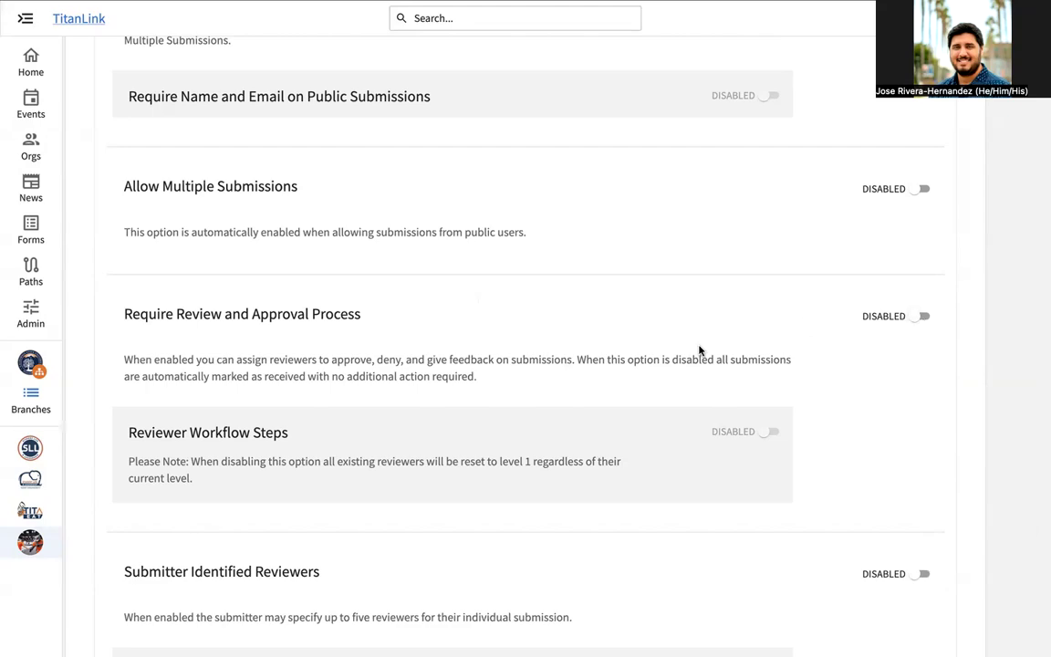
Step: Skim the form properties once more and go back to the forms list without saving a new form
scroll(700, 349, up, 5)
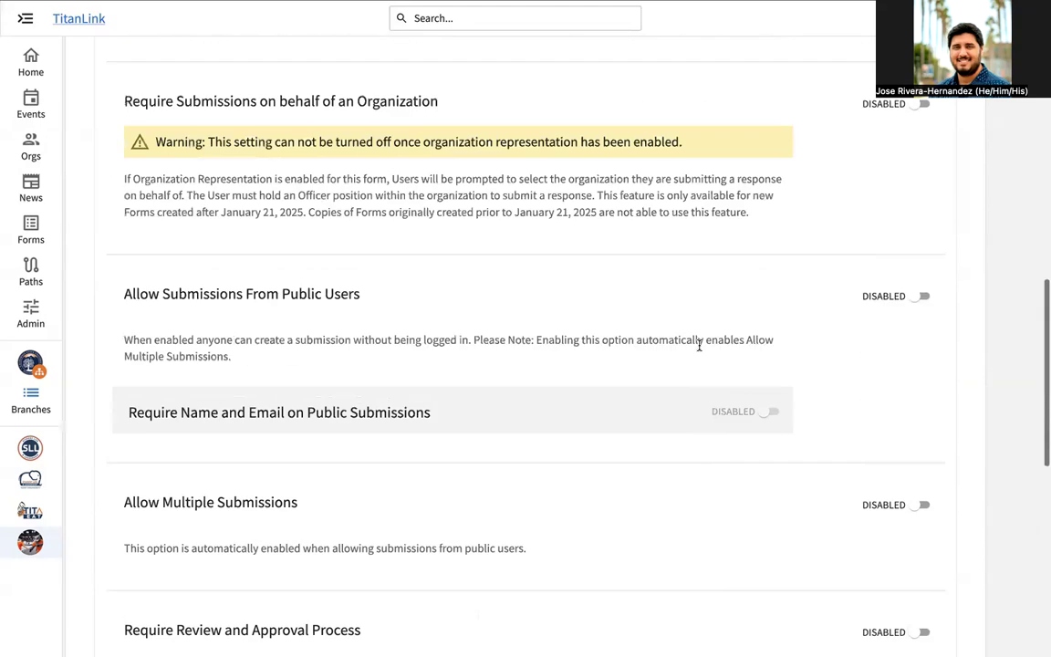
scroll(700, 347, up, 10)
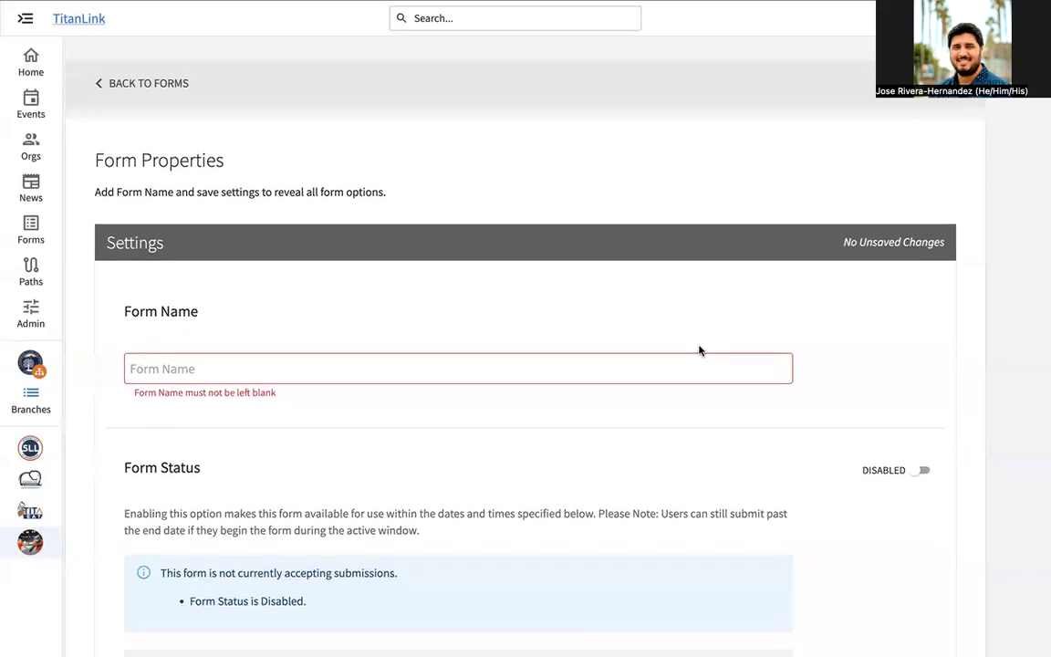
scroll(700, 350, down, 10)
scroll(699, 350, up, 10)
click(130, 88)
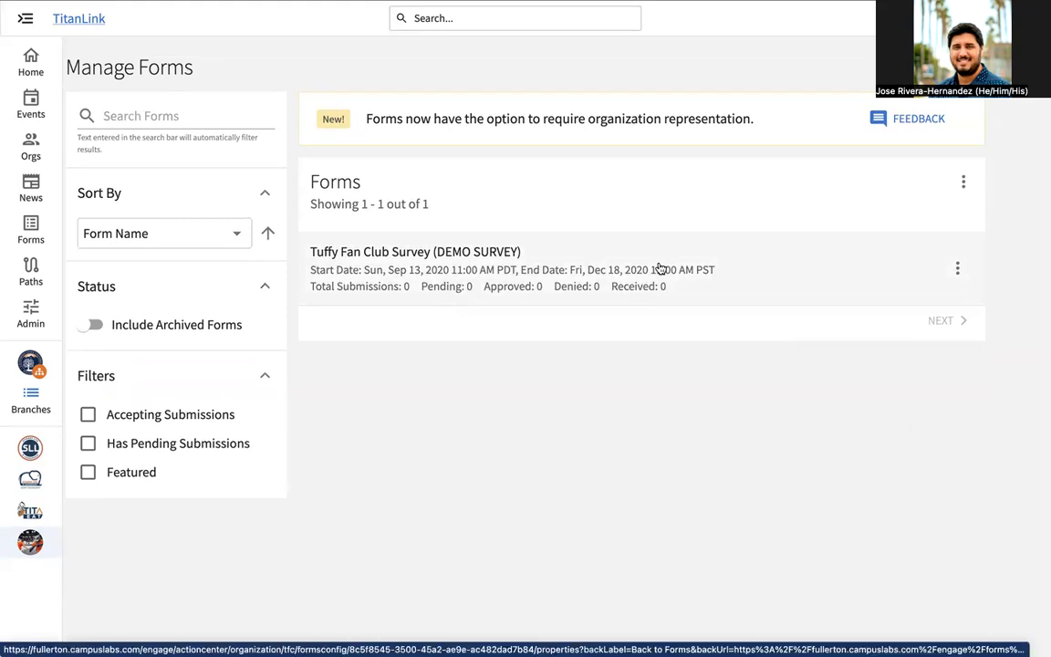
Step: Open the question editor for Tuffy Fan Club Survey (DEMO SURVEY) and skim through the whole form
click(958, 268)
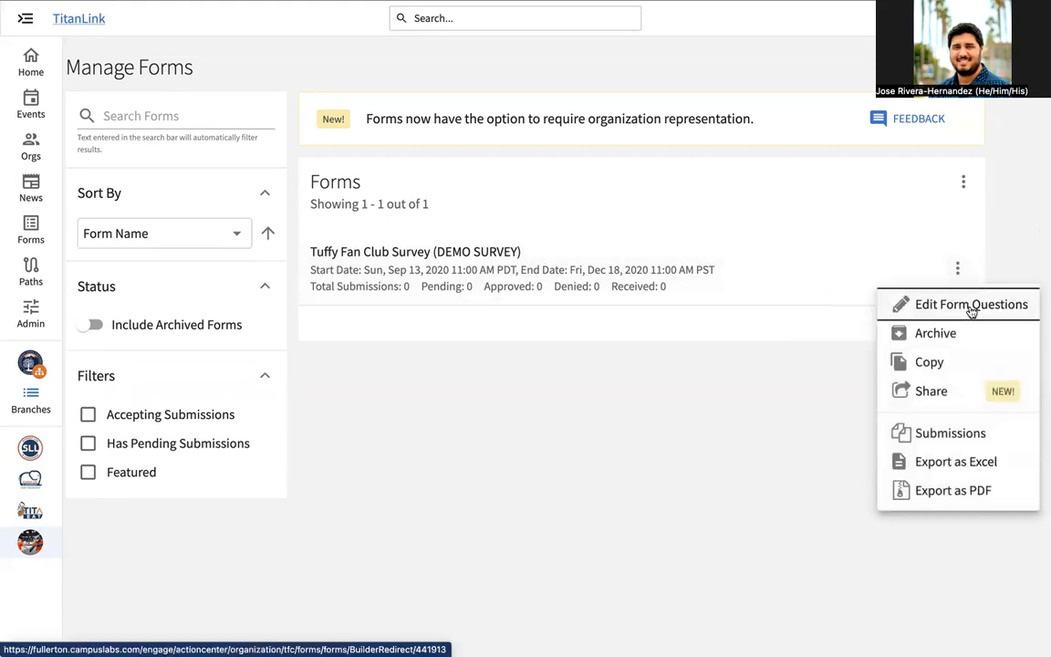
click(971, 305)
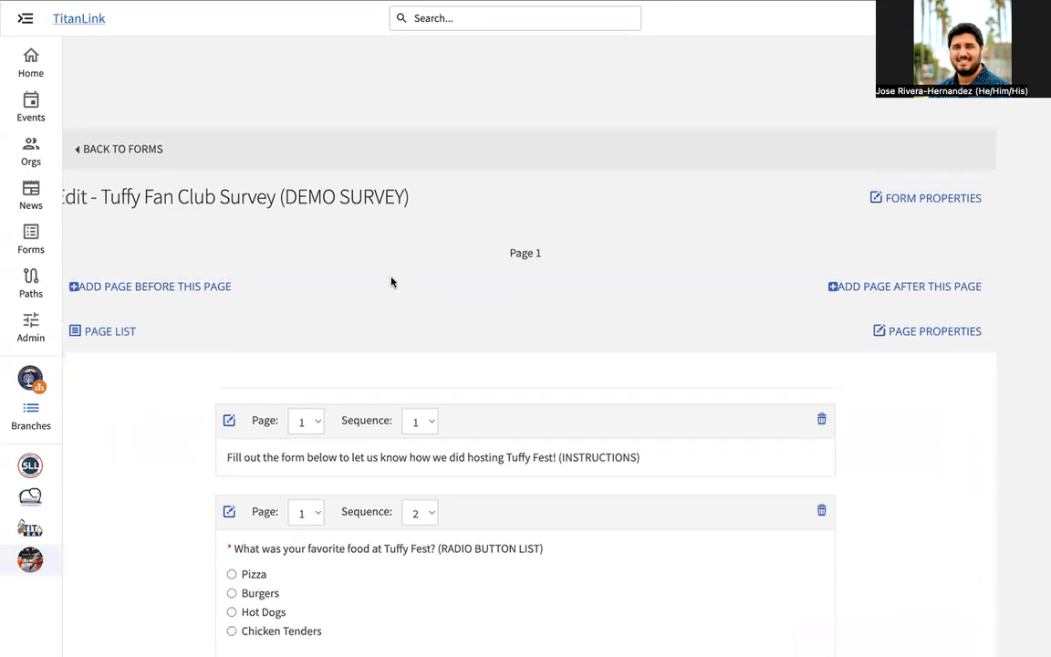
scroll(436, 280, down, 3)
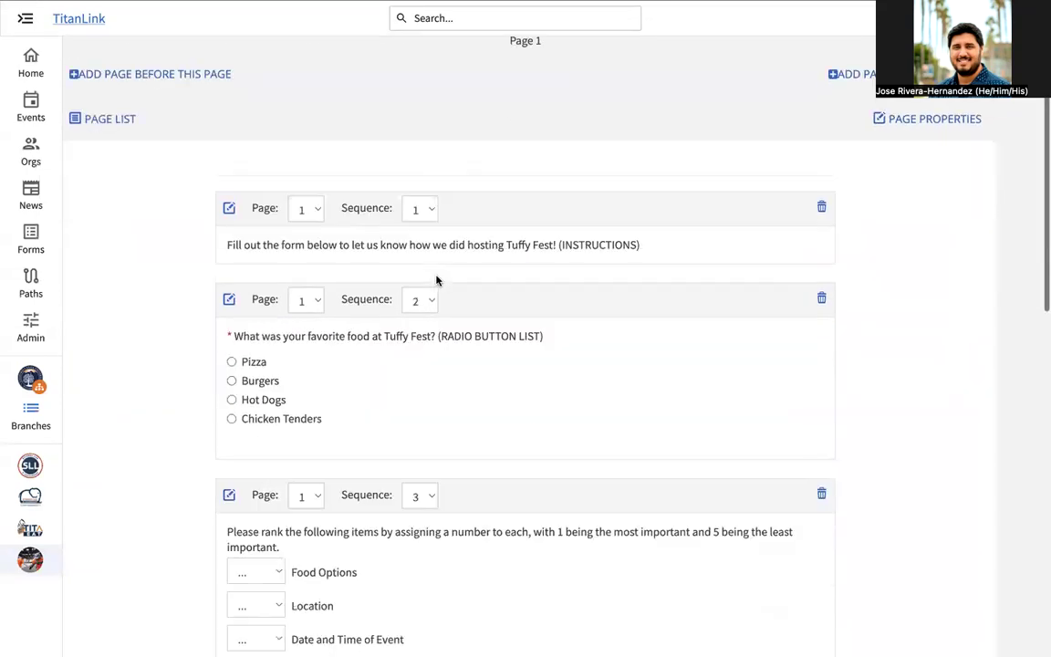
scroll(274, 319, down, 15)
scroll(270, 312, up, 10)
scroll(262, 308, up, 8)
scroll(584, 375, down, 2)
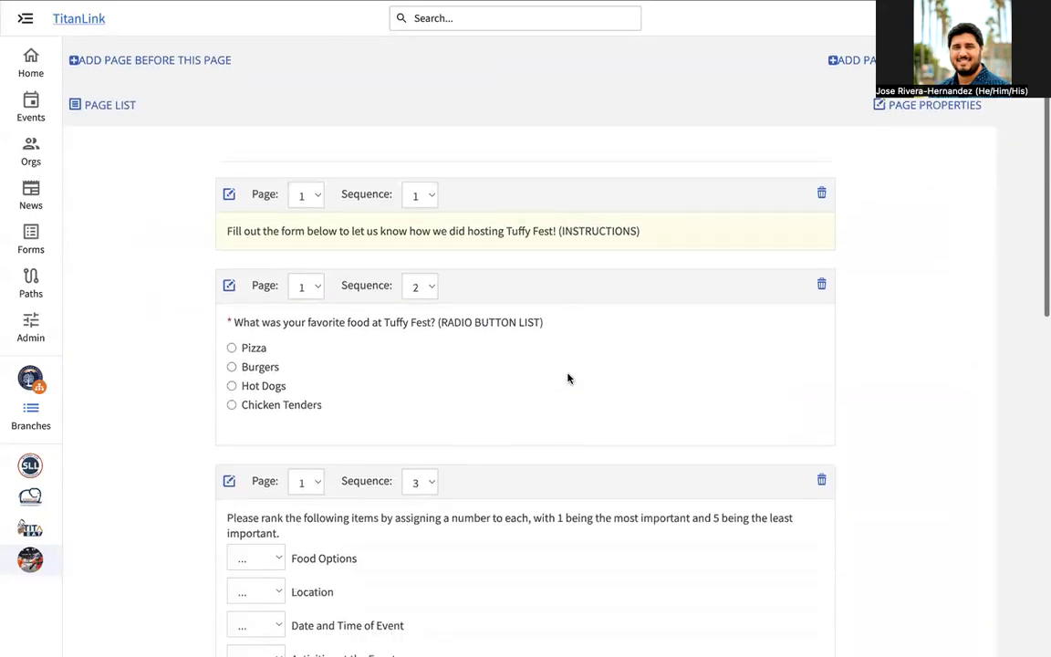
Step: Examine the survey's radio button, ranking, drop-down list and text field questions without answering them
scroll(600, 377, down, 2)
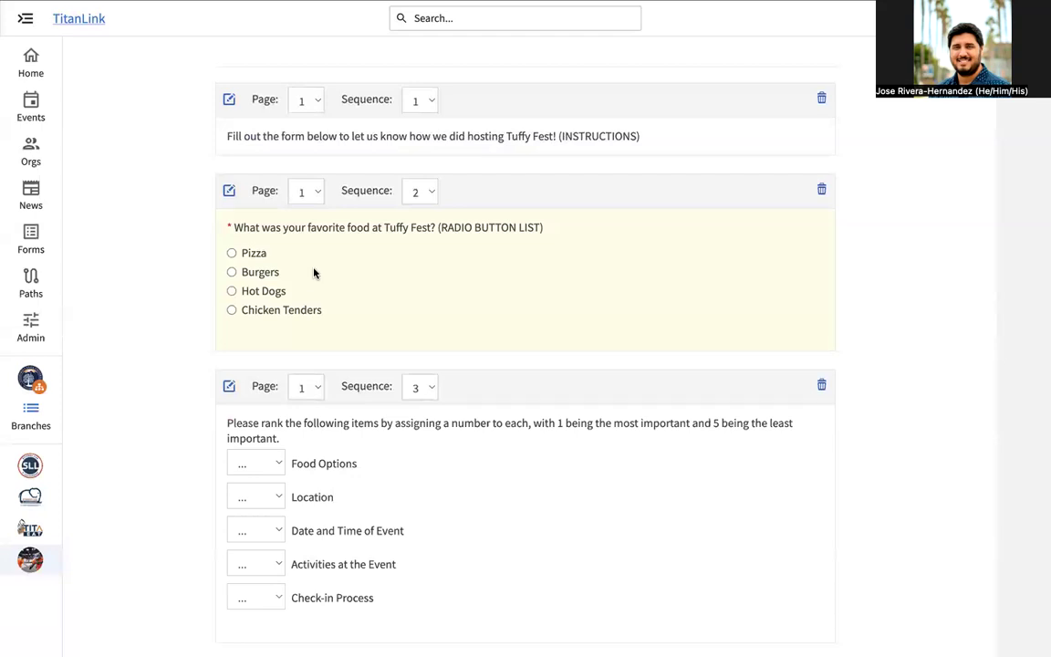
scroll(314, 273, down, 2)
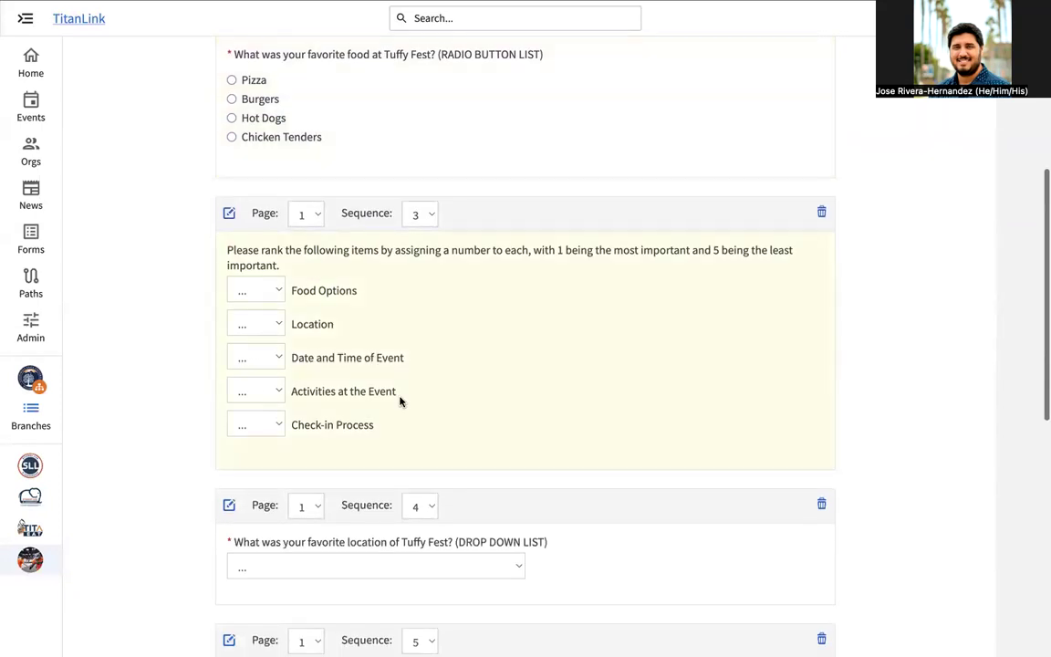
scroll(406, 324, down, 3)
scroll(407, 324, down, 1)
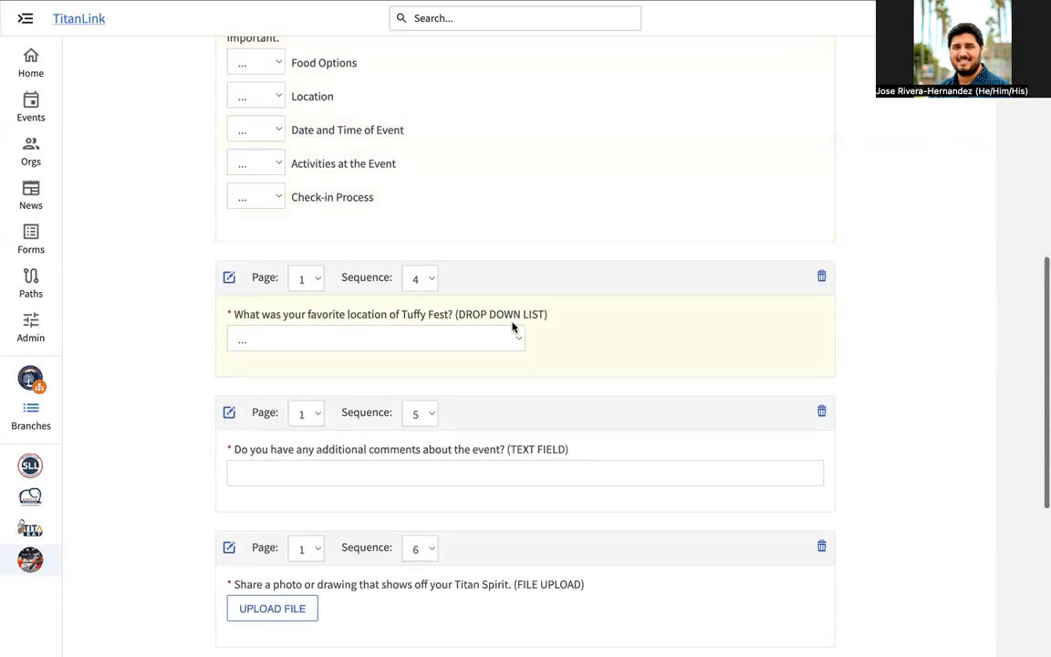
click(511, 340)
click(559, 349)
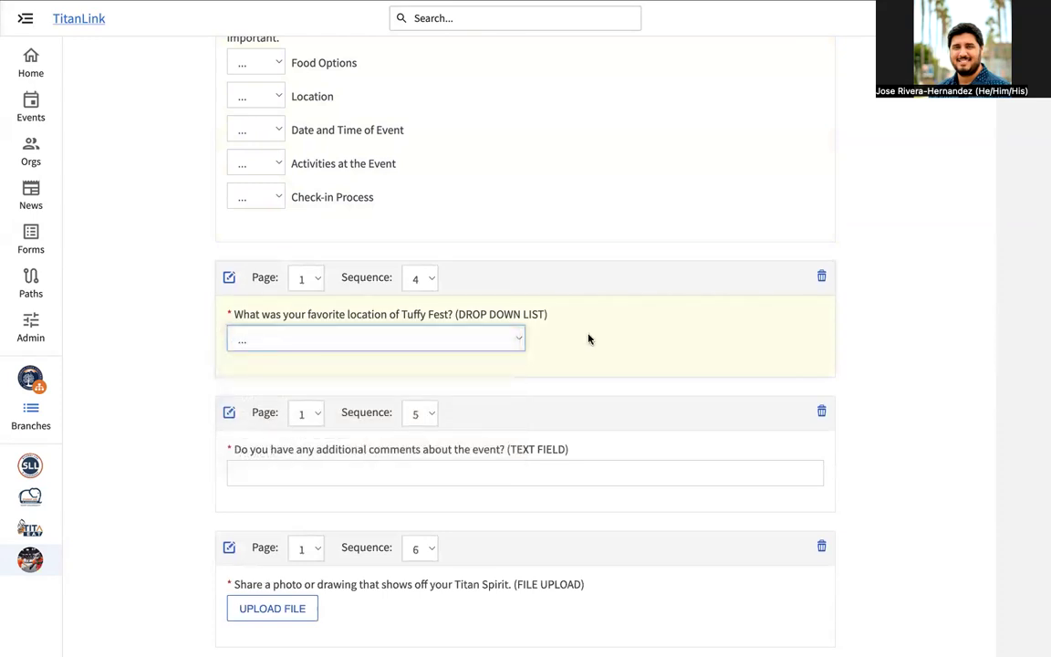
scroll(560, 403, down, 3)
click(555, 368)
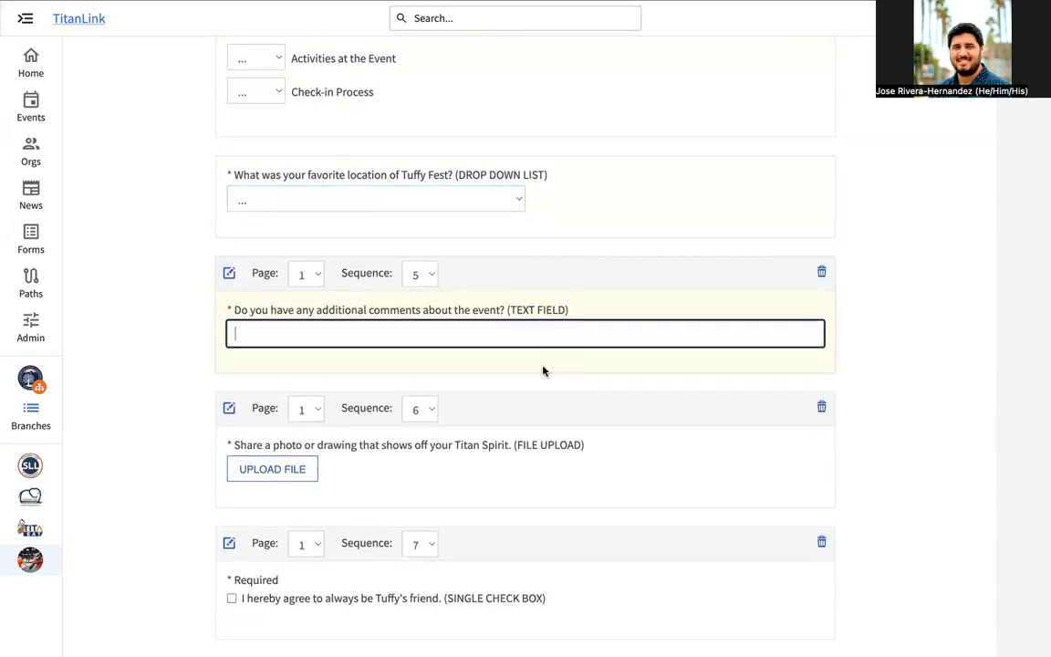
Step: Look at the file upload question, and try ticking and clearing the single check box about being Tuffy's friend
click(474, 484)
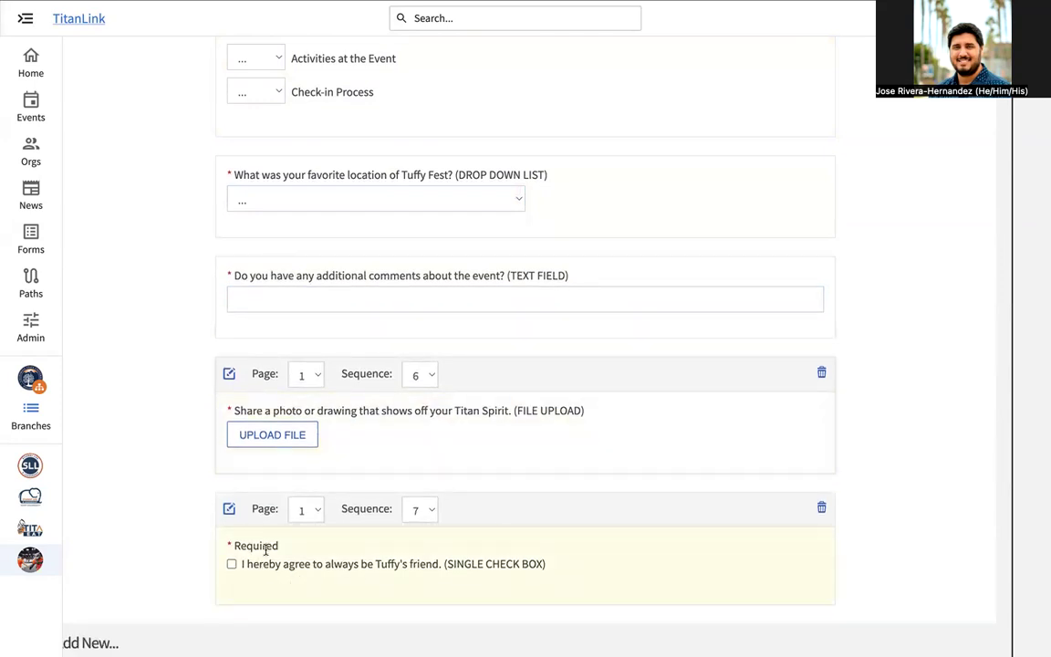
click(230, 564)
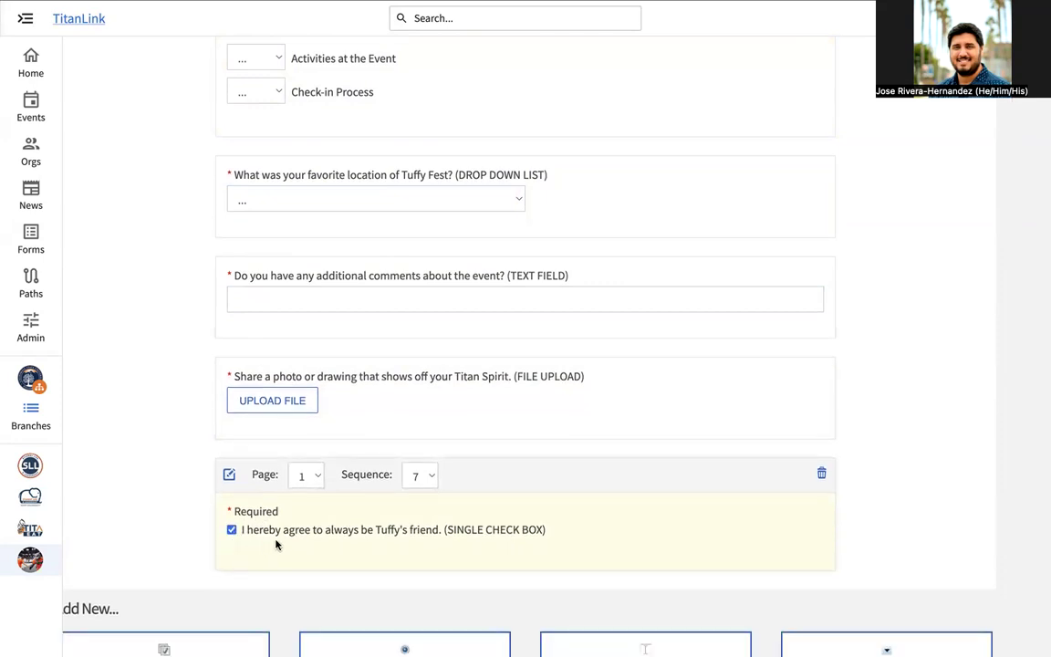
click(231, 531)
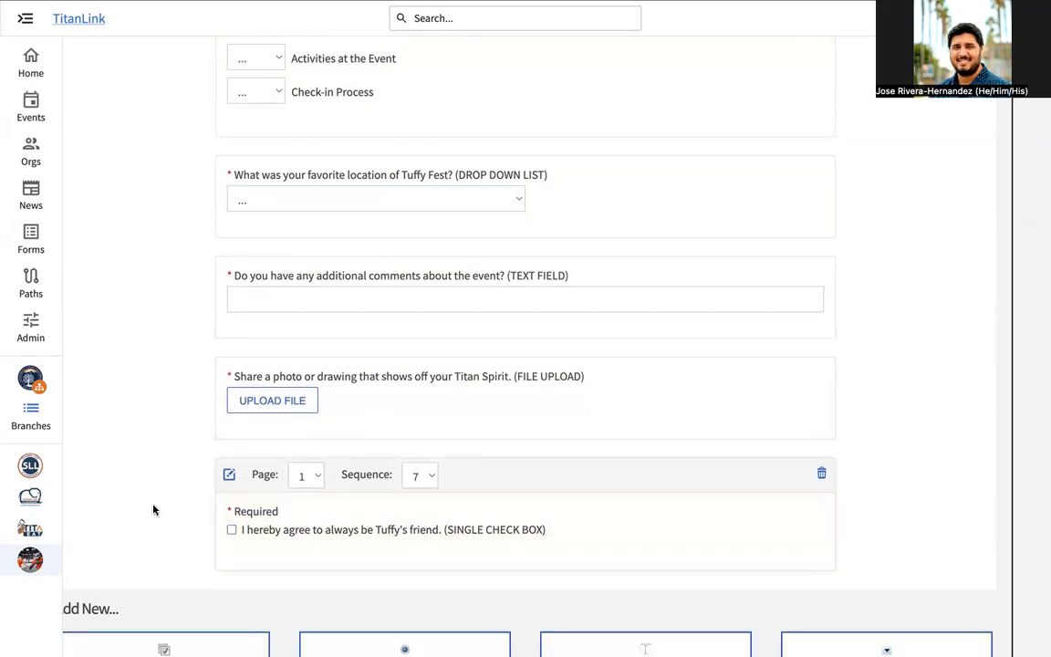
scroll(154, 510, down, 1)
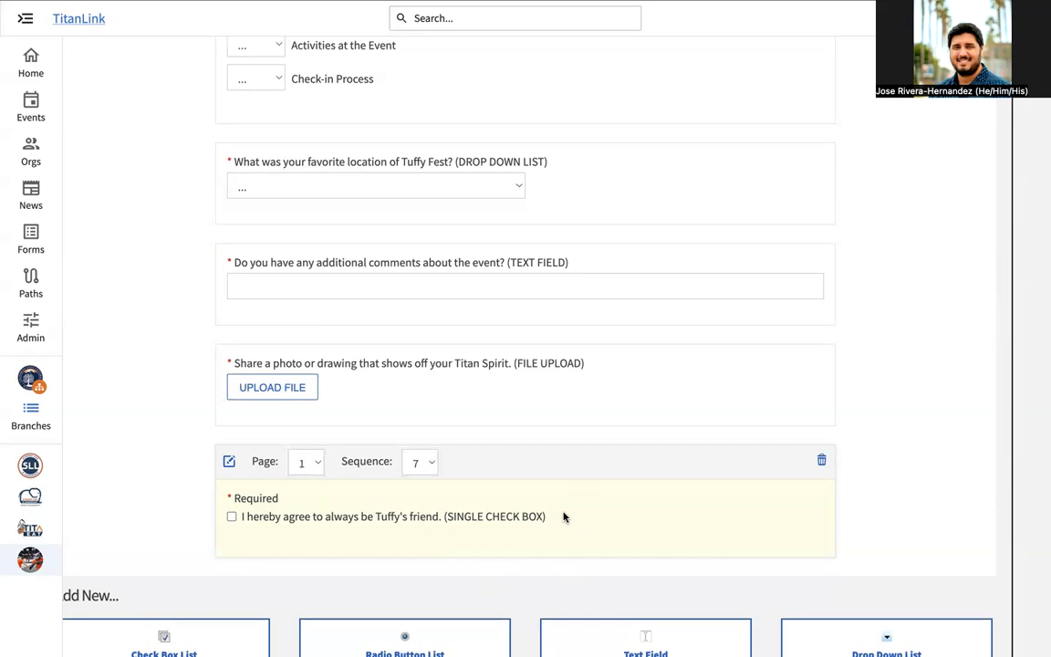
Step: Look over all the survey questions once more and return to the club's forms list
scroll(360, 387, up, 7)
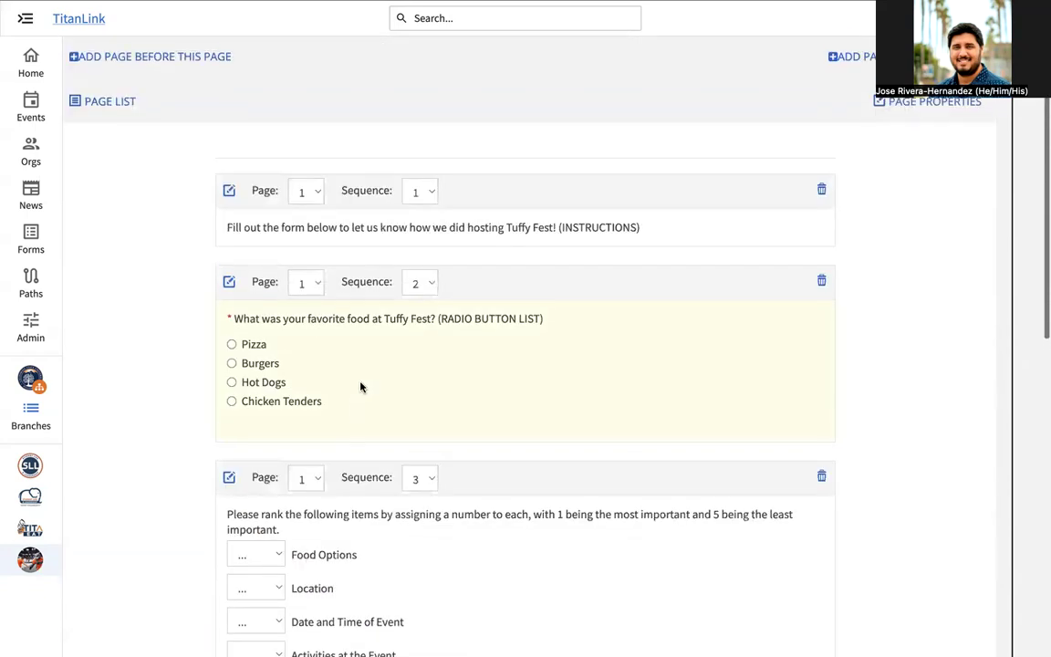
scroll(359, 383, up, 4)
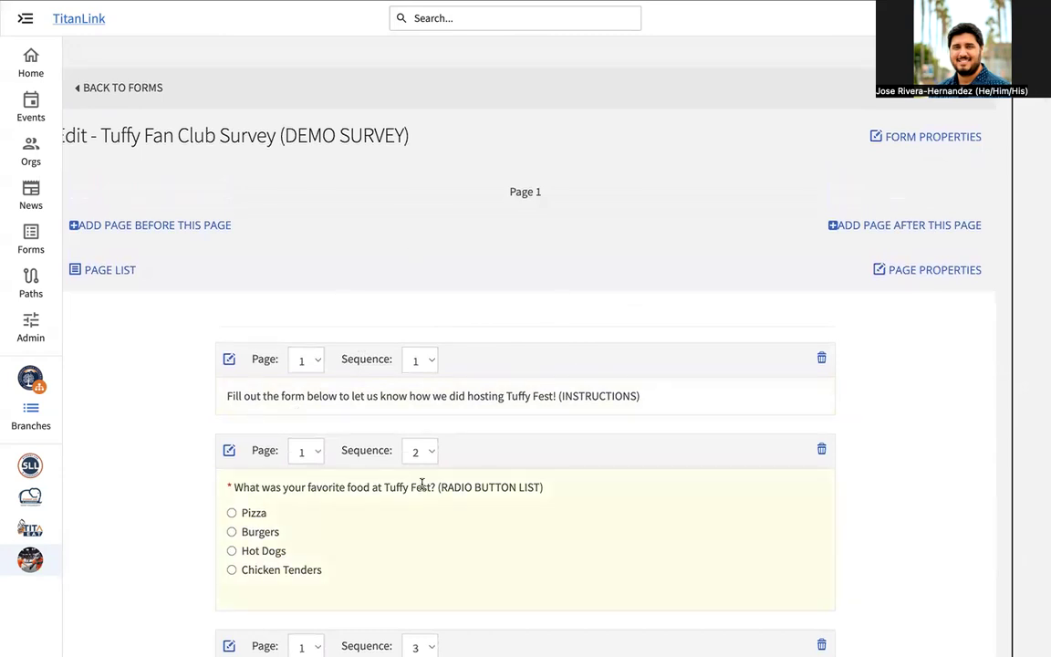
scroll(422, 486, down, 20)
scroll(547, 290, up, 4)
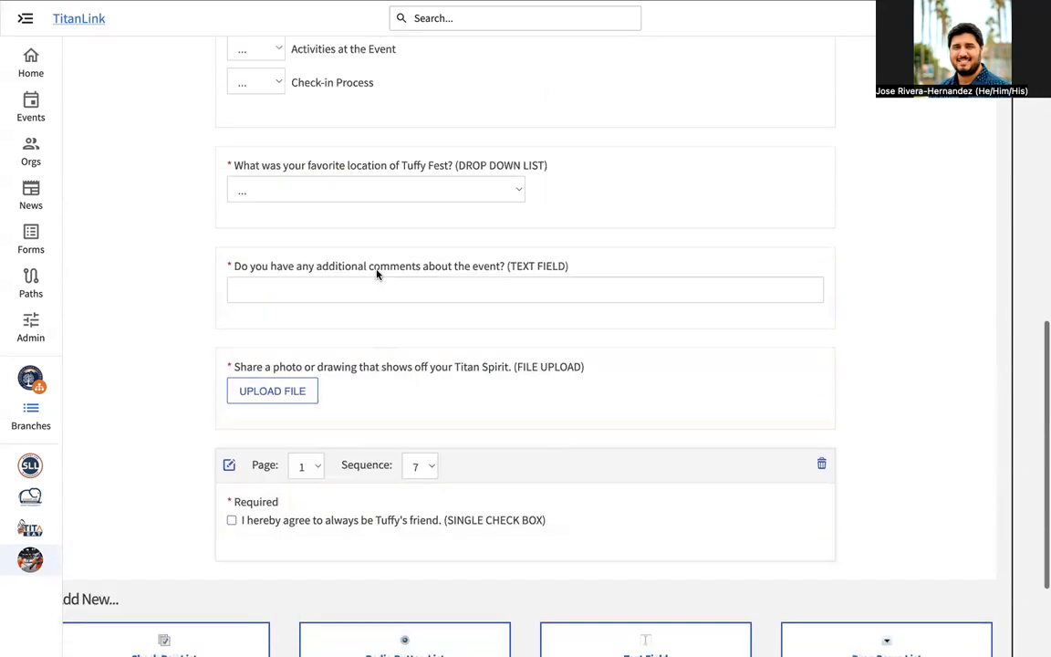
scroll(376, 274, up, 10)
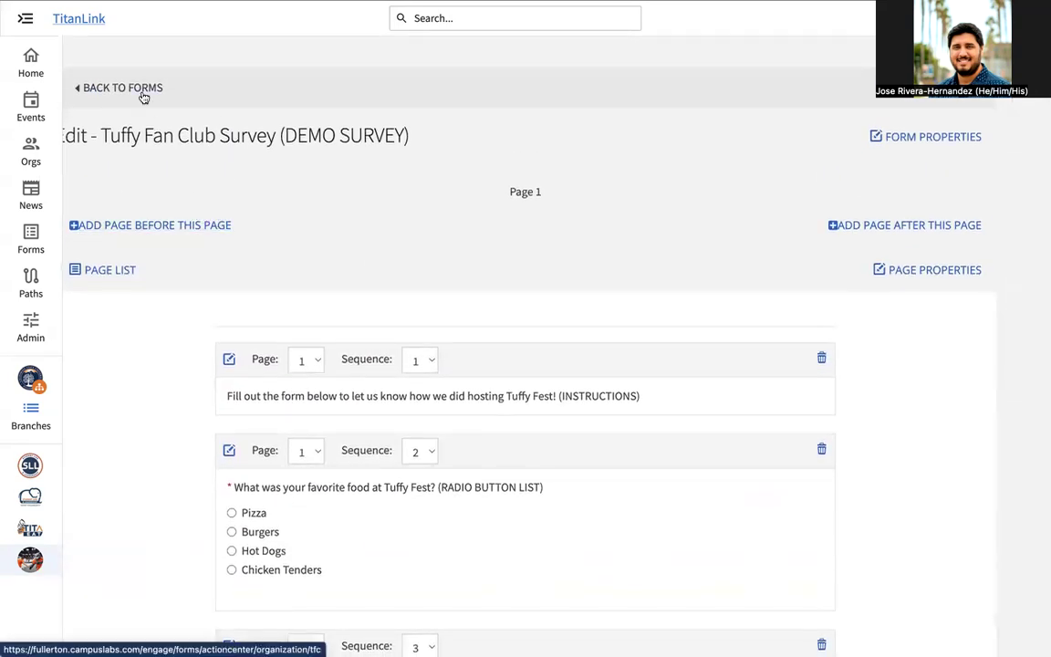
click(143, 95)
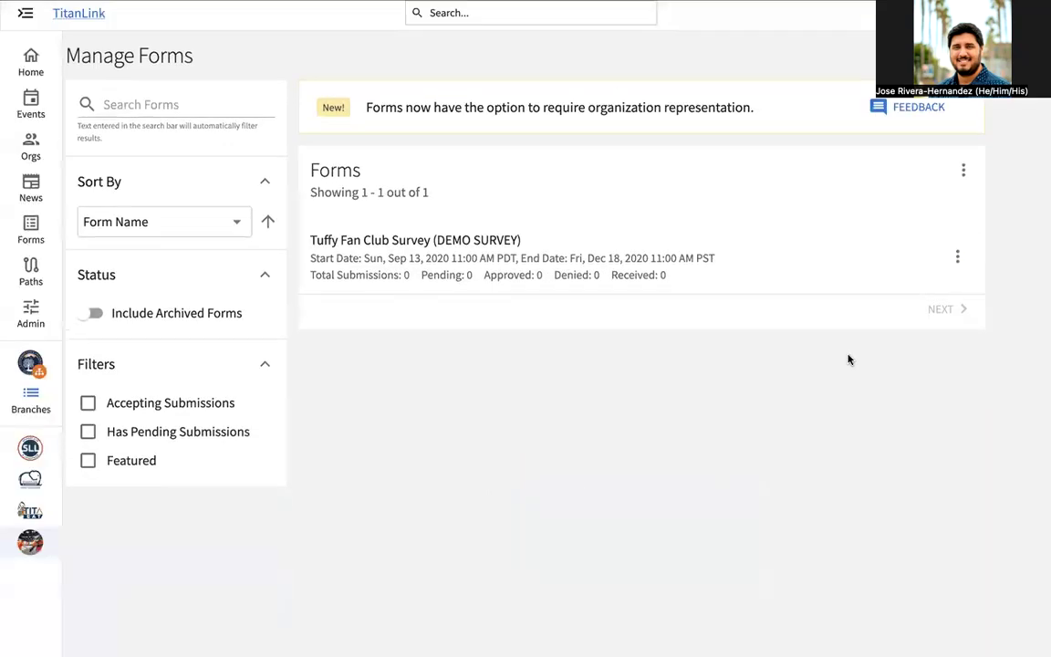
Step: View the sharing URL and QR code for Tuffy Fan Club Survey (DEMO SURVEY), and check the form's other available actions
click(958, 271)
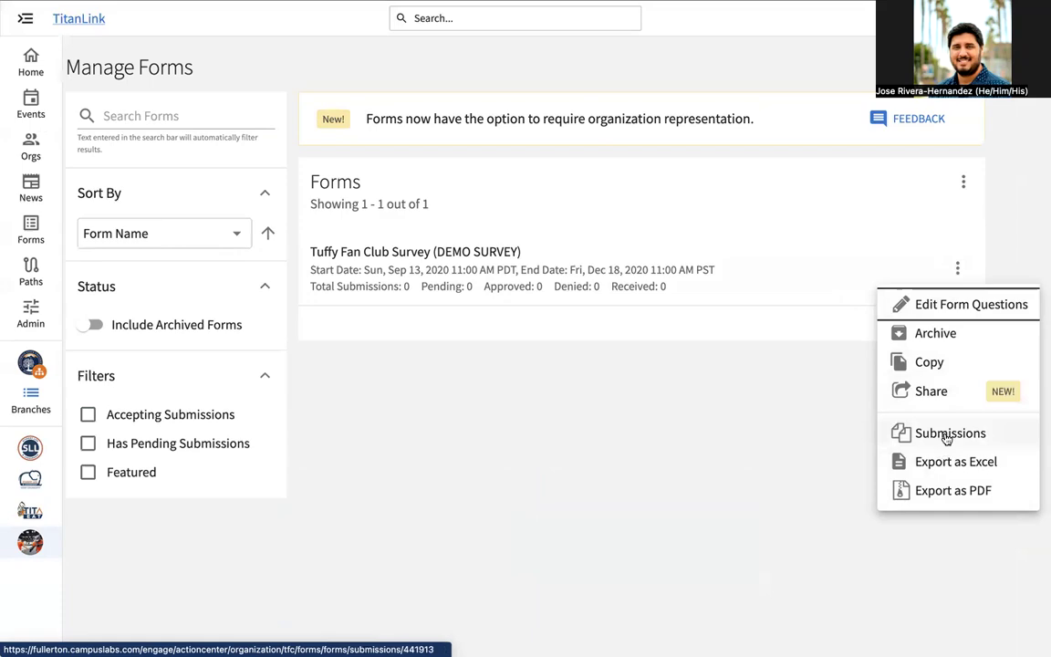
click(932, 392)
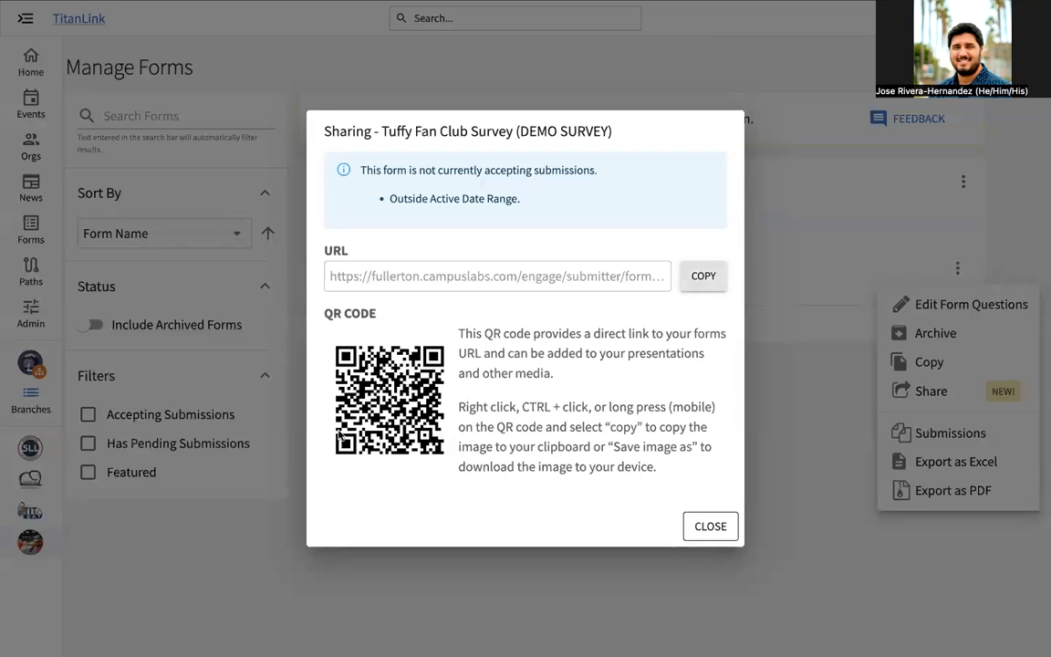
click(720, 533)
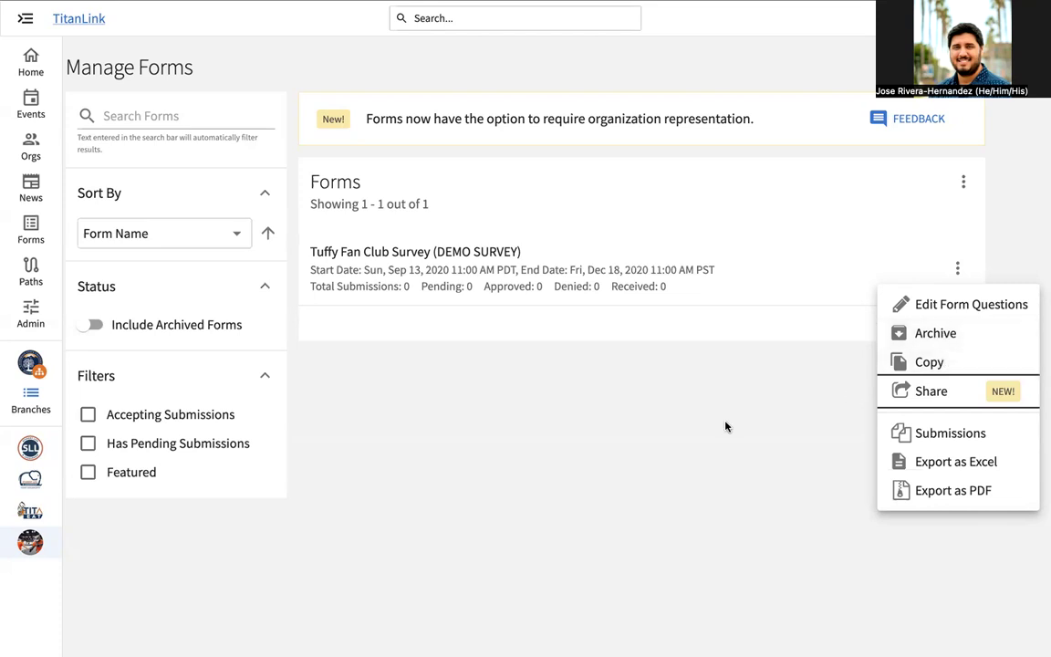
click(641, 372)
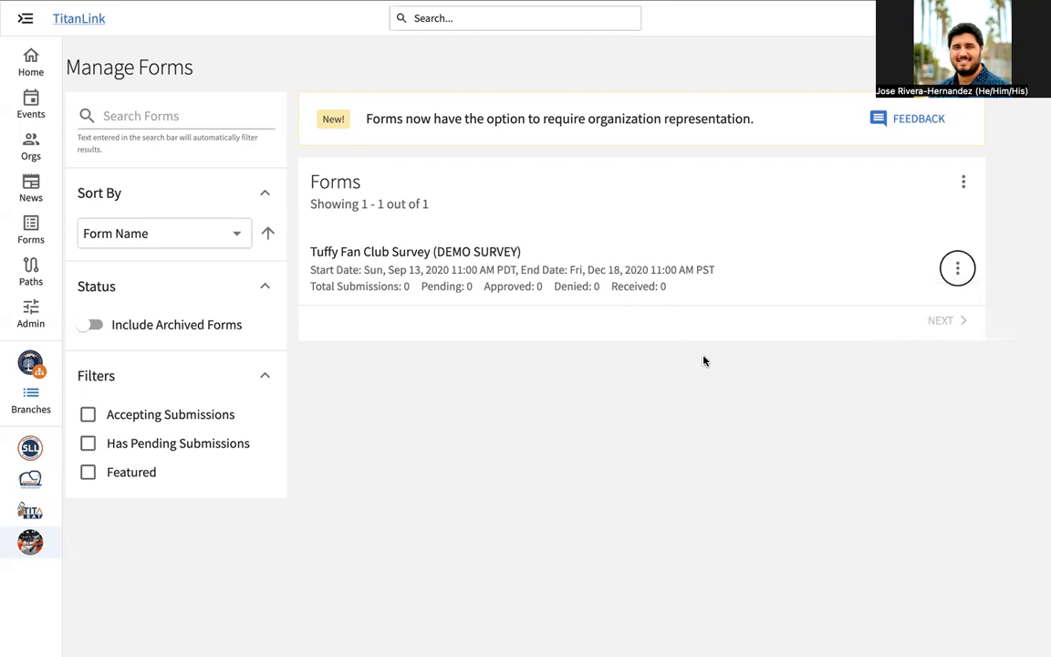
click(956, 267)
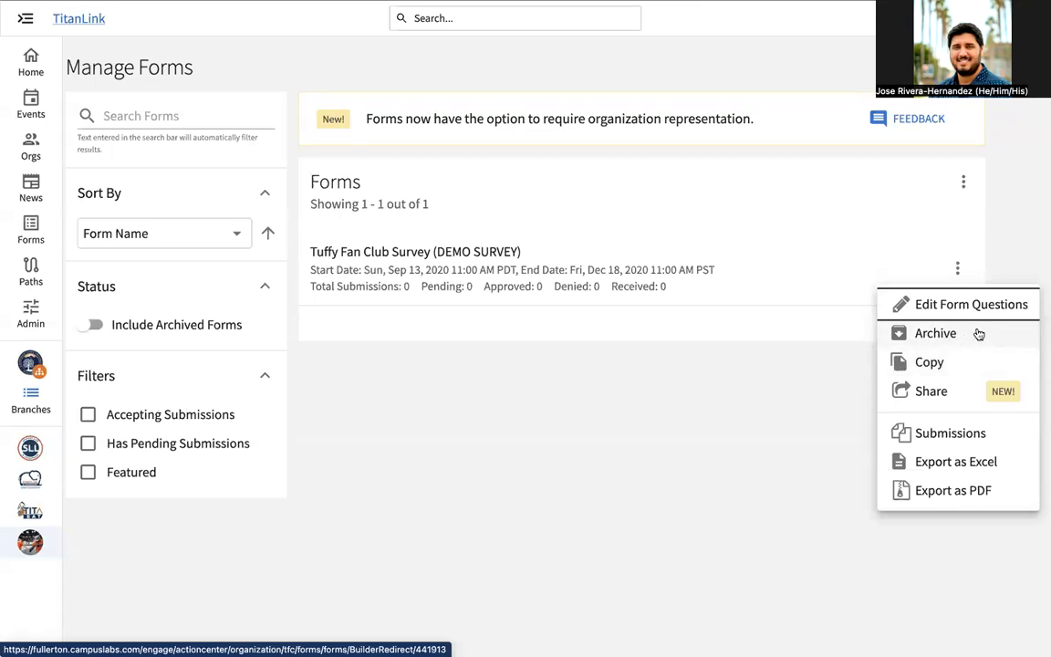
click(673, 390)
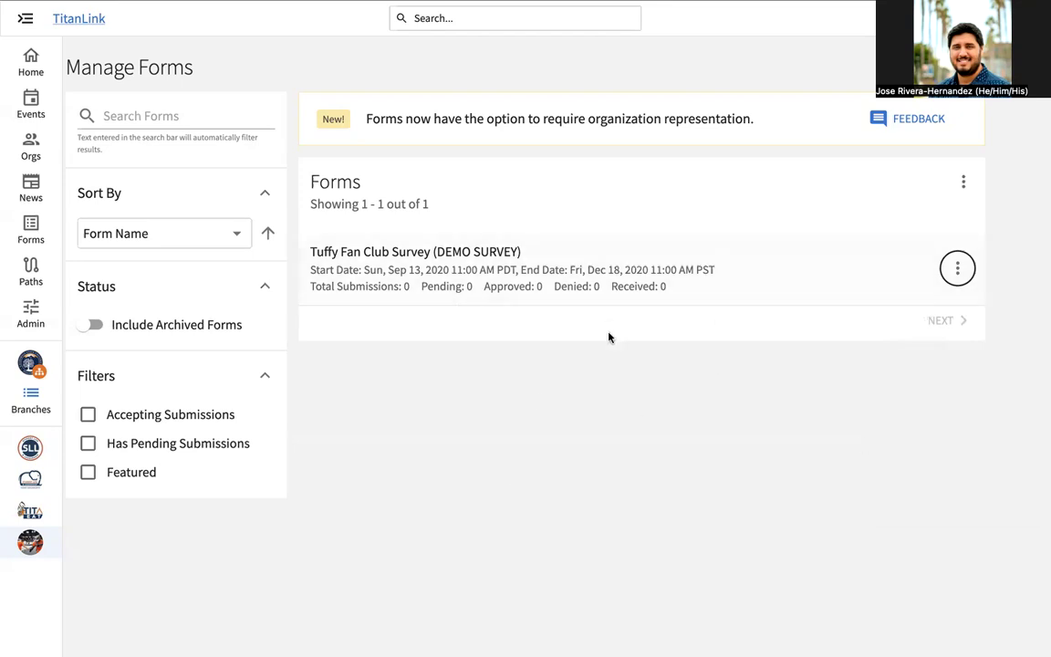
click(559, 418)
Step: Open the club's elections and start a new election to examine its name and additional instructions fields, leaving them empty
mouse_move(28, 538)
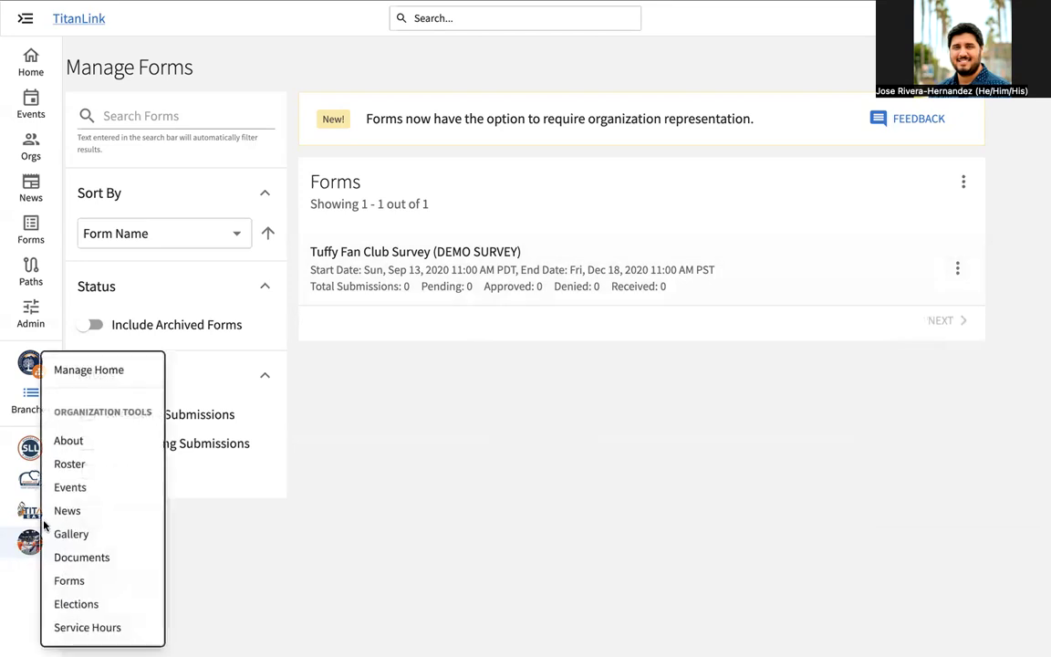
click(126, 604)
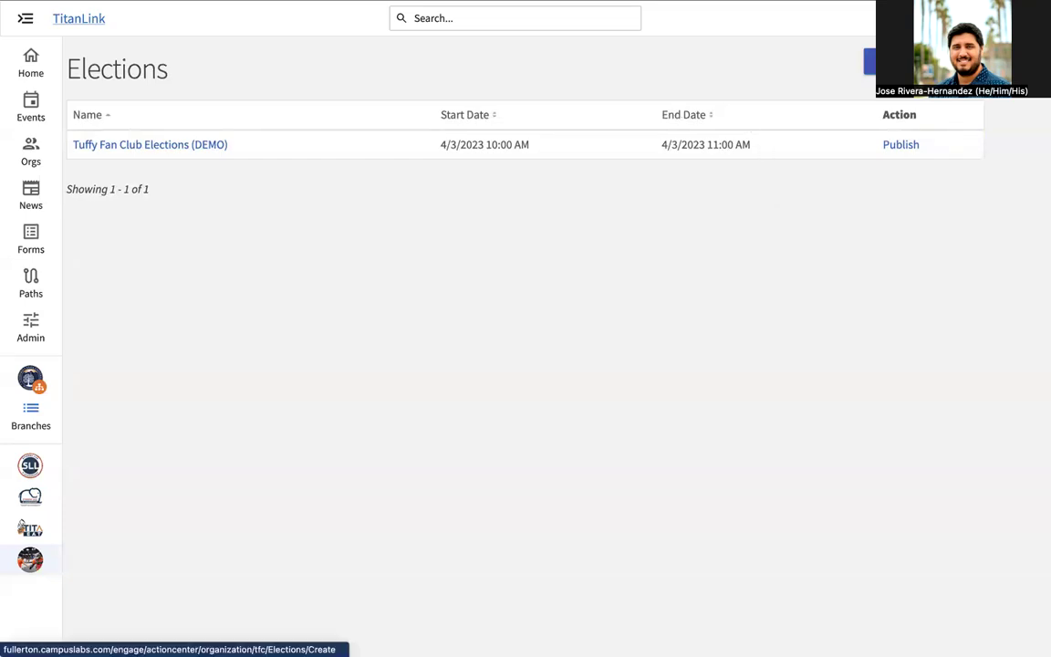
click(898, 61)
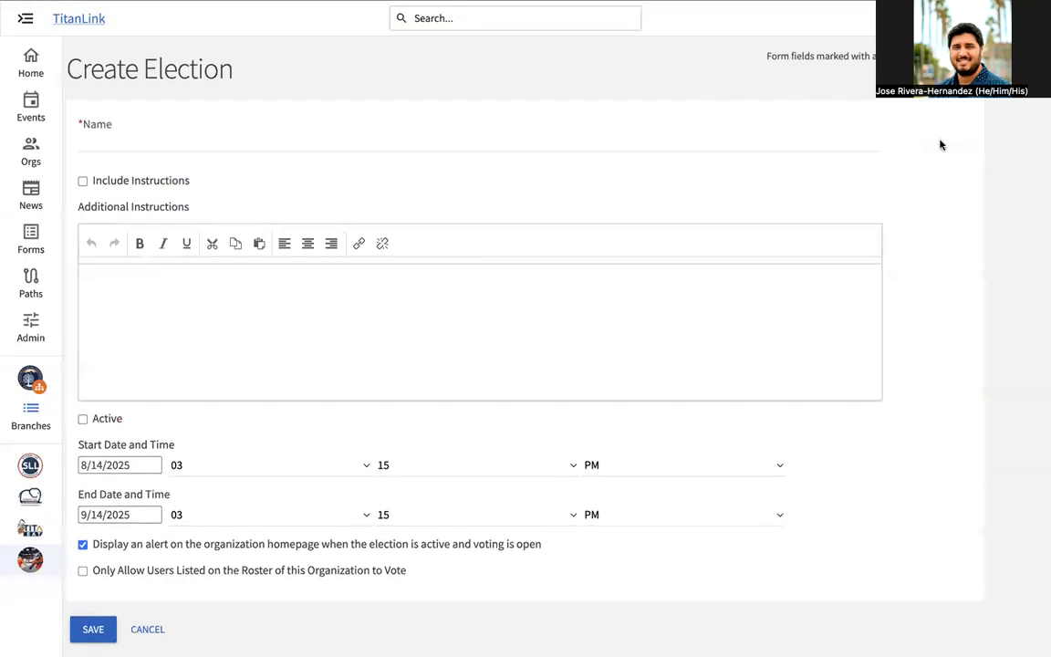
click(107, 144)
click(101, 307)
click(155, 141)
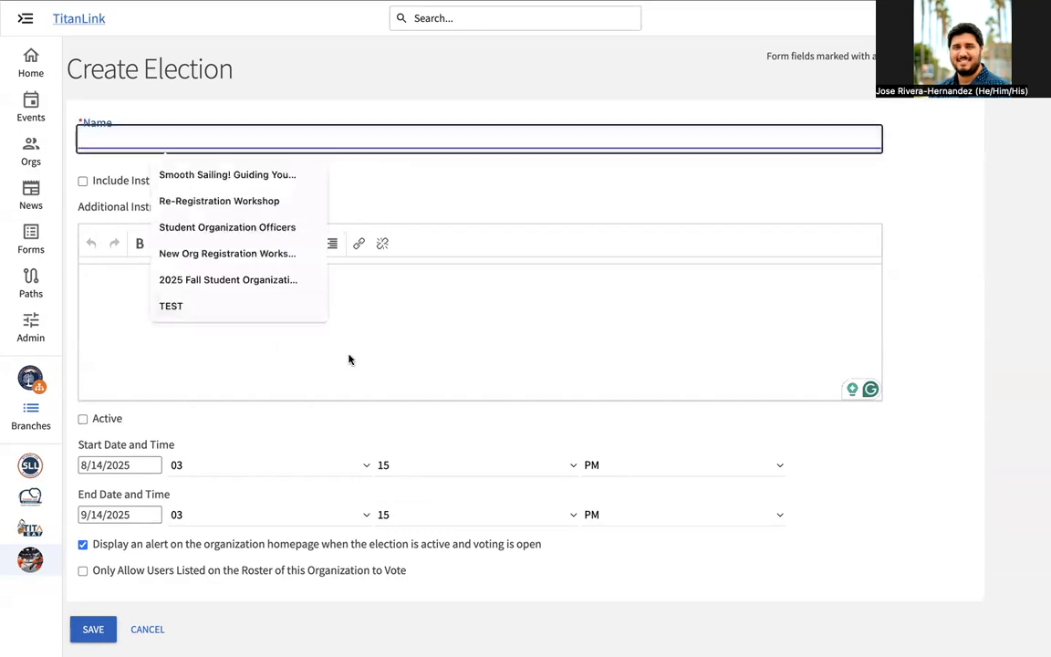
click(294, 390)
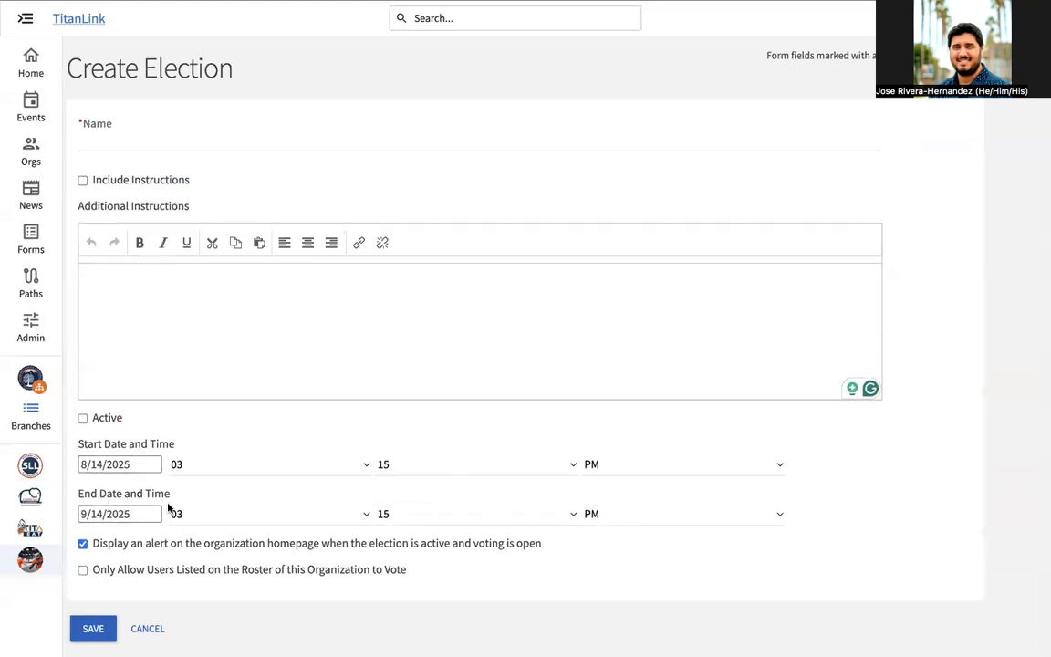
Step: Try switching the new election's Active option on and off, review its date and voting settings, and return to the elections list without saving
click(82, 419)
click(82, 419)
scroll(438, 509, up, 3)
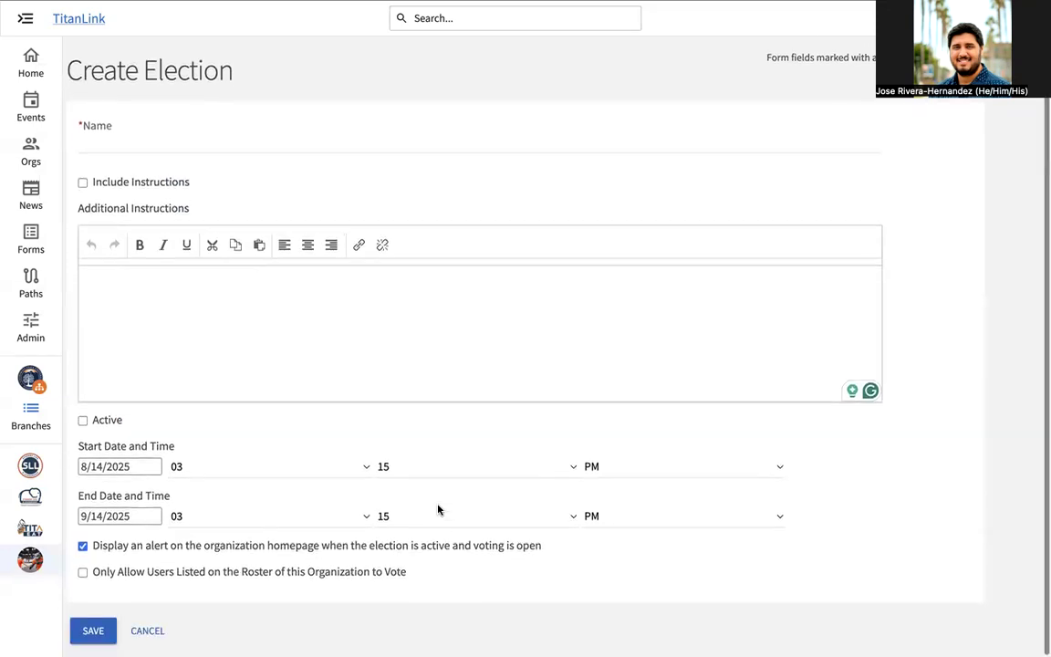
scroll(379, 368, up, 1)
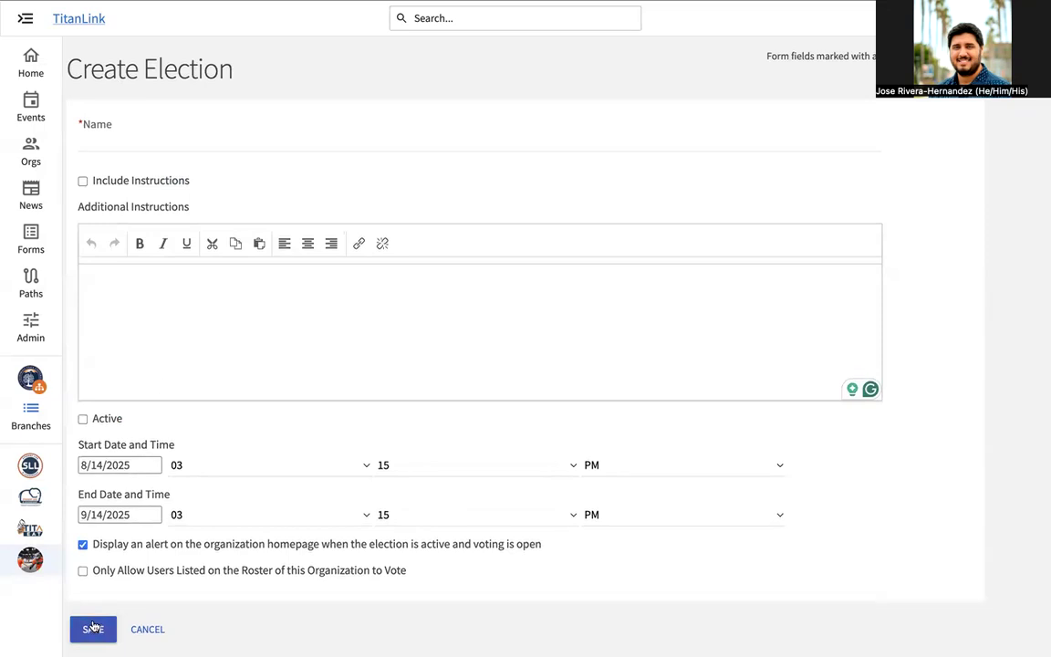
mouse_move(49, 7)
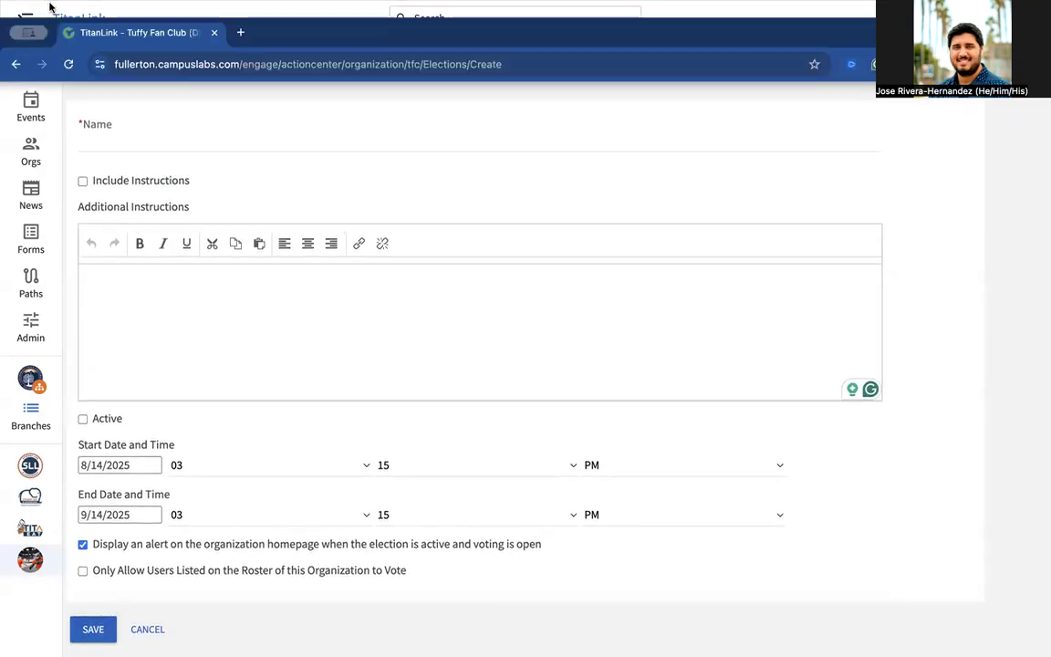
click(12, 65)
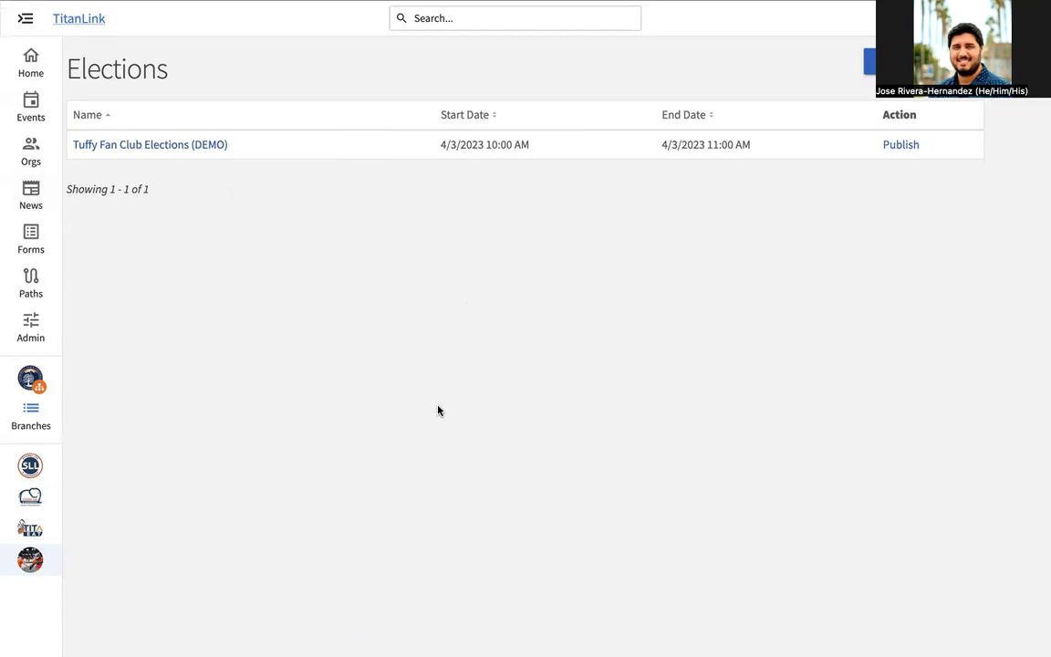
Step: Open Tuffy Fan Club Elections (DEMO) and review its status, instructions, dates and voting restriction
click(117, 149)
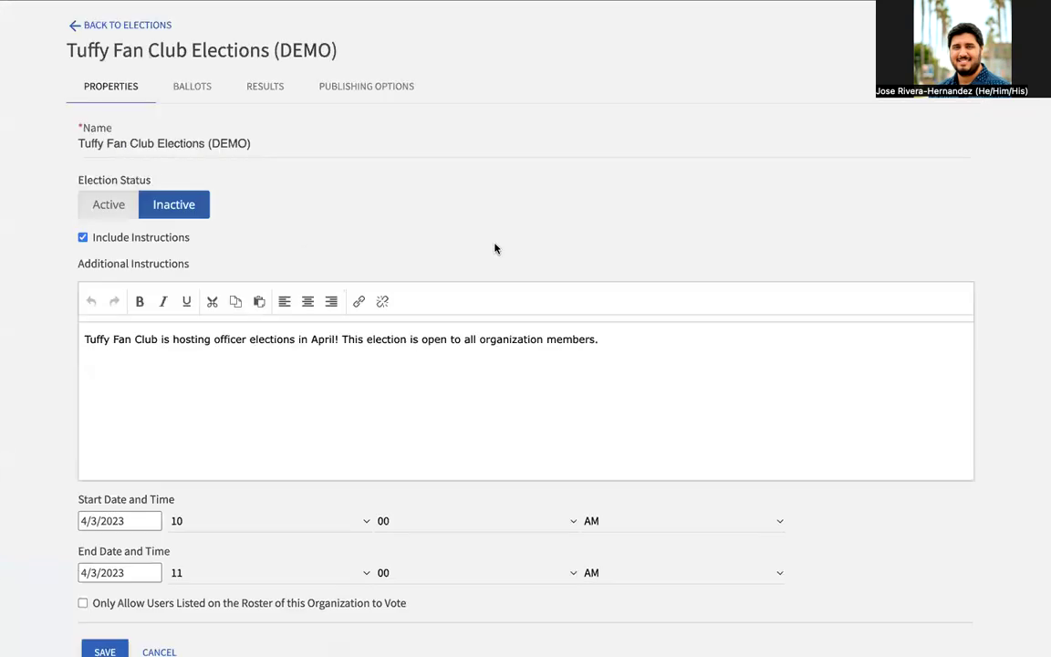
scroll(438, 297, down, 2)
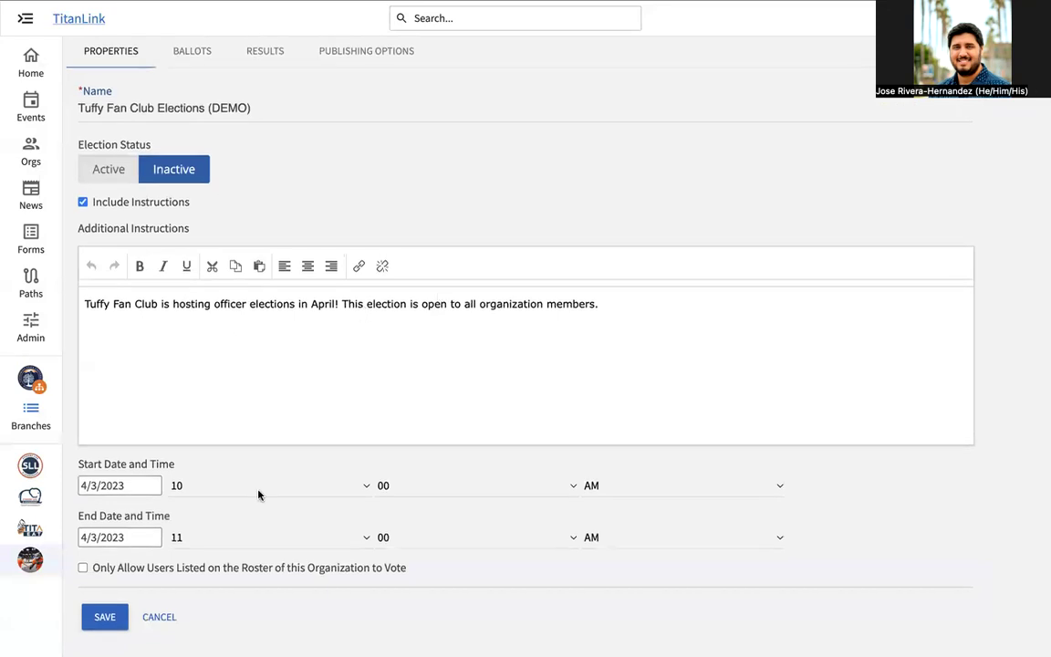
scroll(258, 493, up, 2)
scroll(258, 494, down, 2)
scroll(258, 494, up, 2)
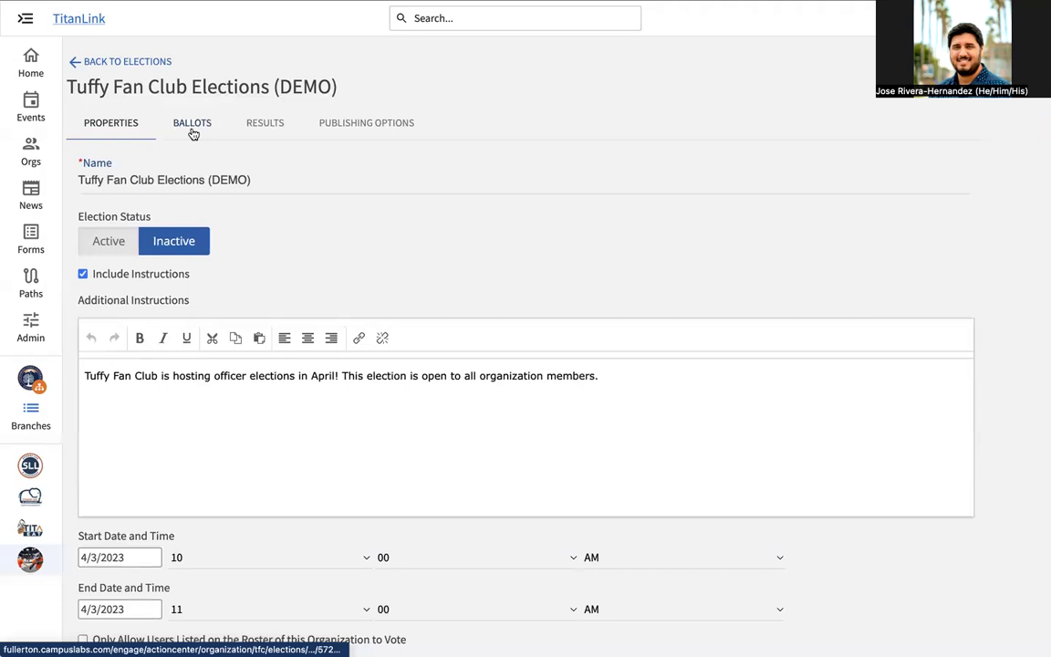
Step: Examine the Tuffy Fan Club Spring Elections ballot's questions and available question types, and return to the election's ballots
click(193, 133)
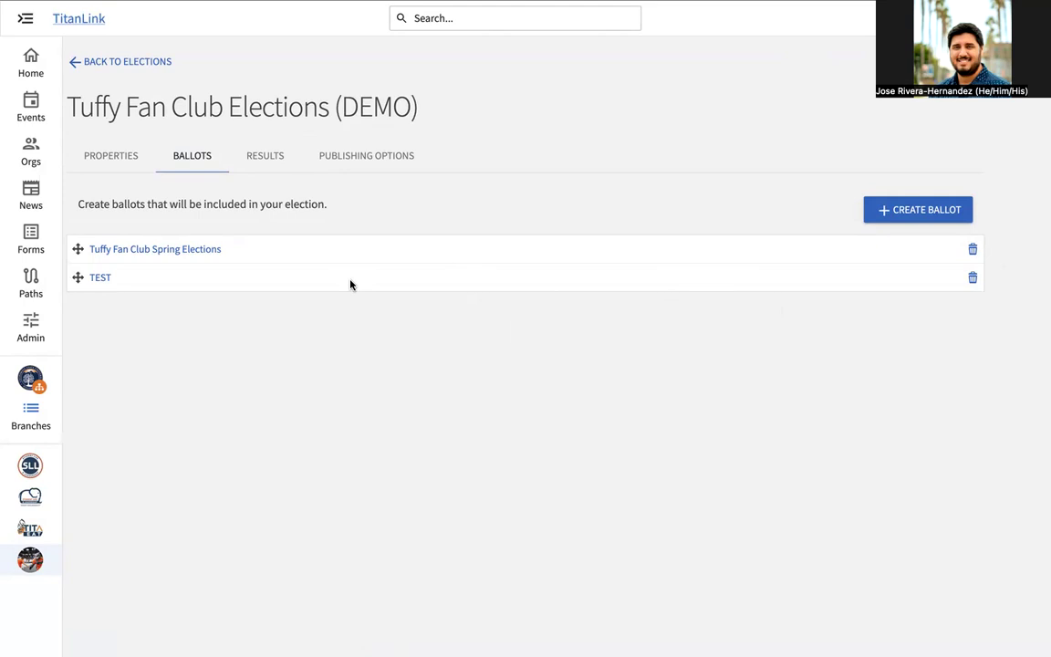
click(138, 251)
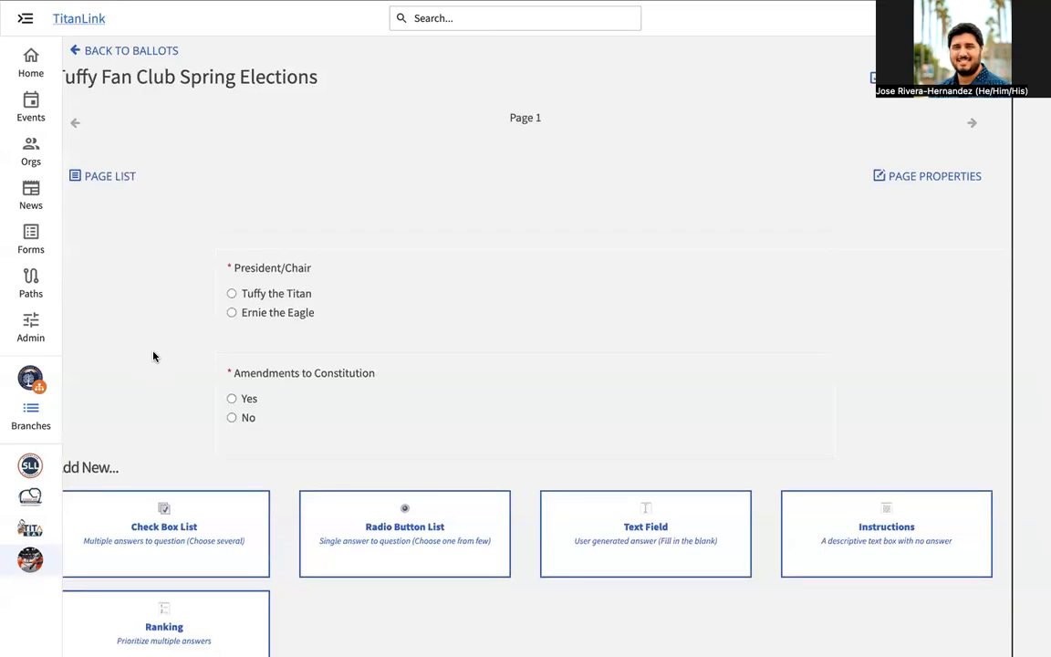
scroll(153, 354, down, 1)
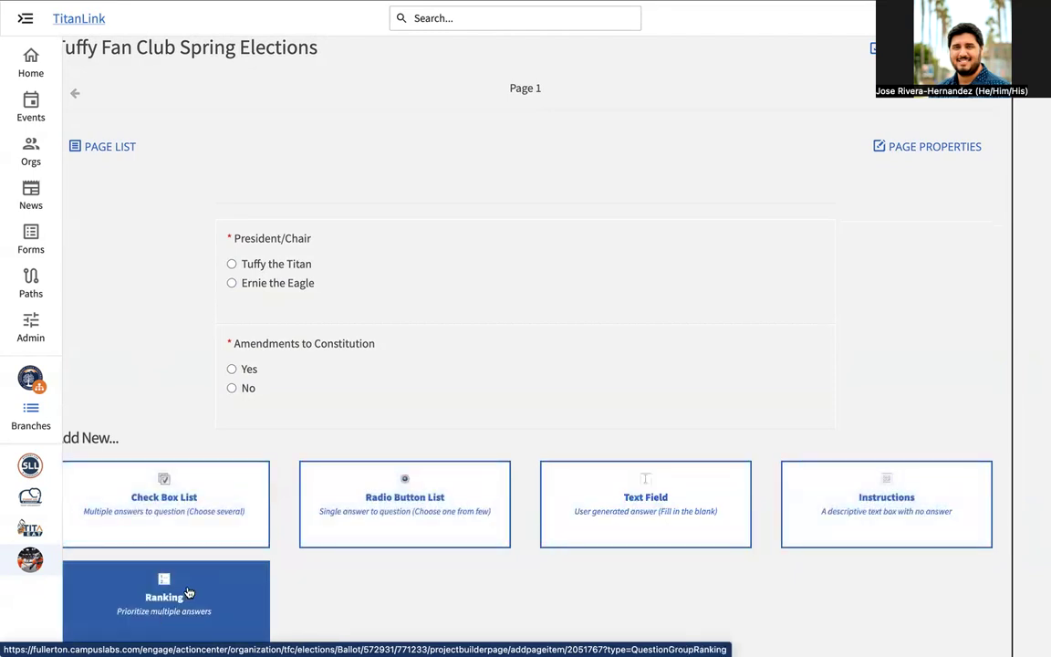
scroll(136, 340, up, 1)
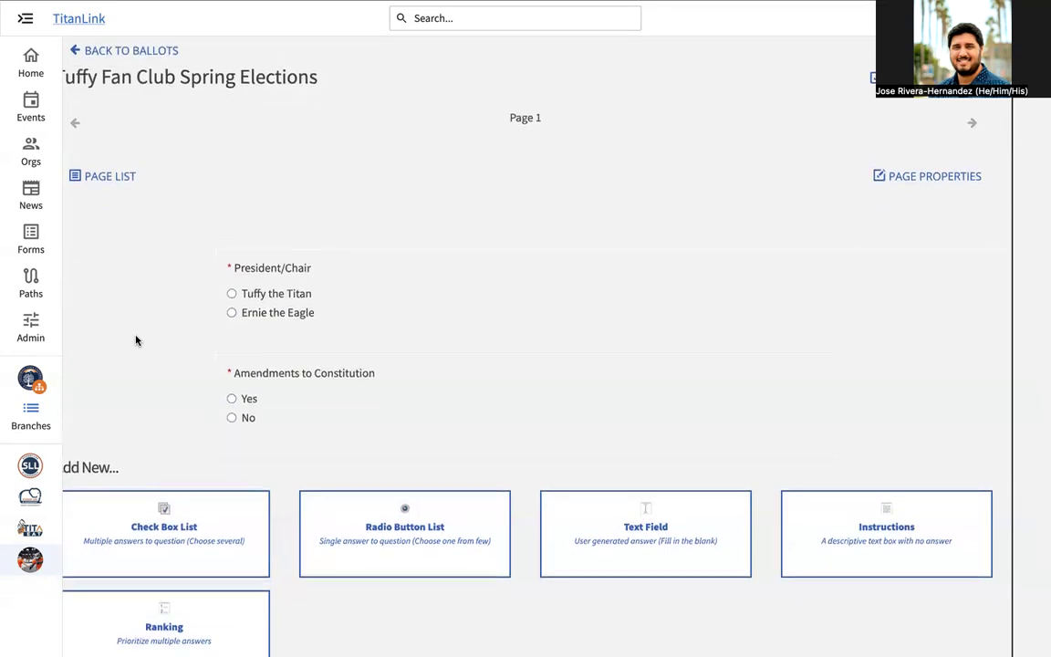
click(108, 50)
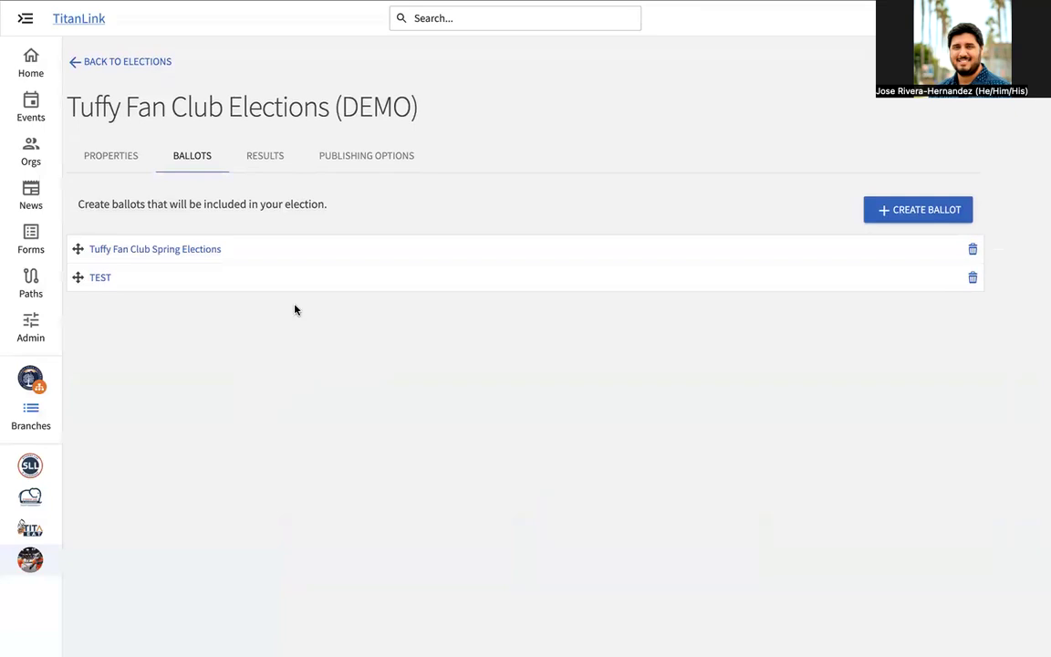
Step: Review the election's results page and publishing options, and return to the elections list
click(264, 164)
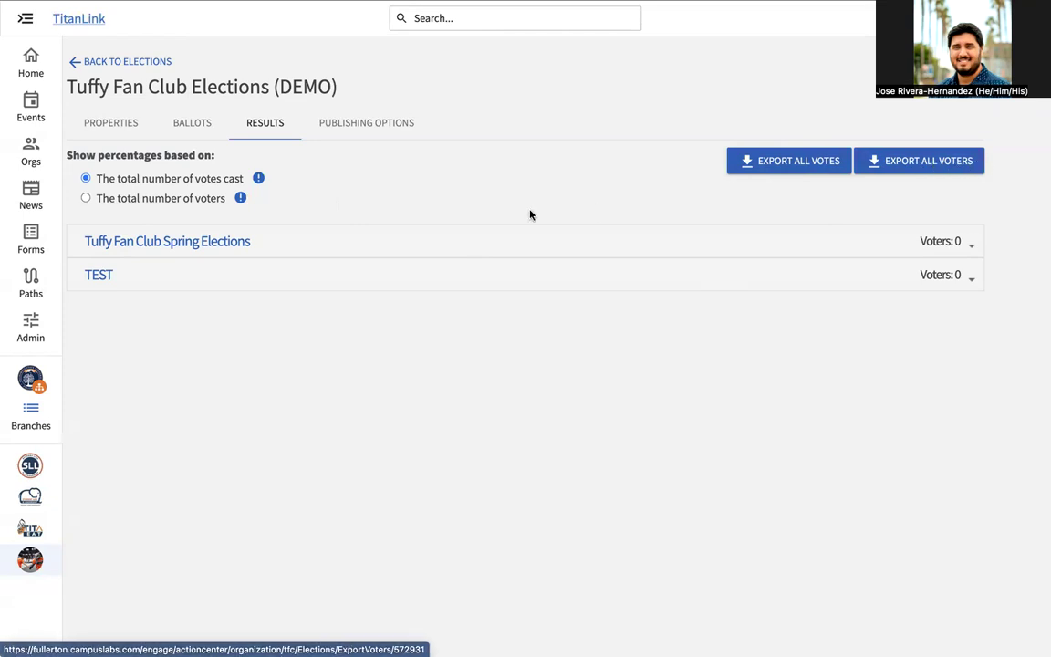
click(362, 128)
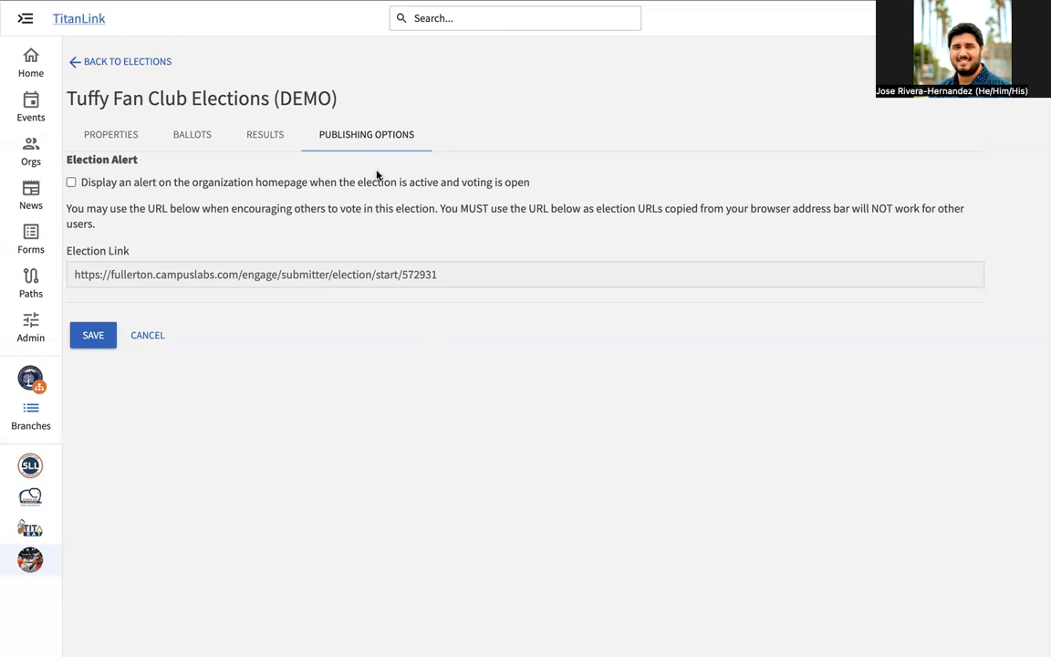
click(86, 63)
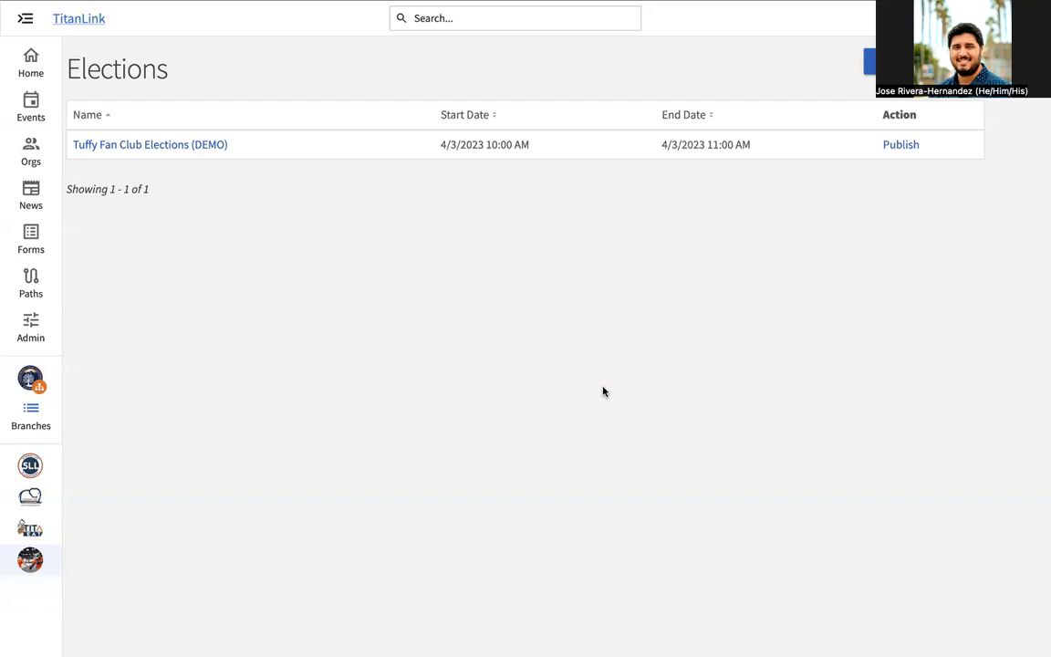
Step: Open the club's service hours management page and review its overview of pending, approved and denied hours
click(31, 559)
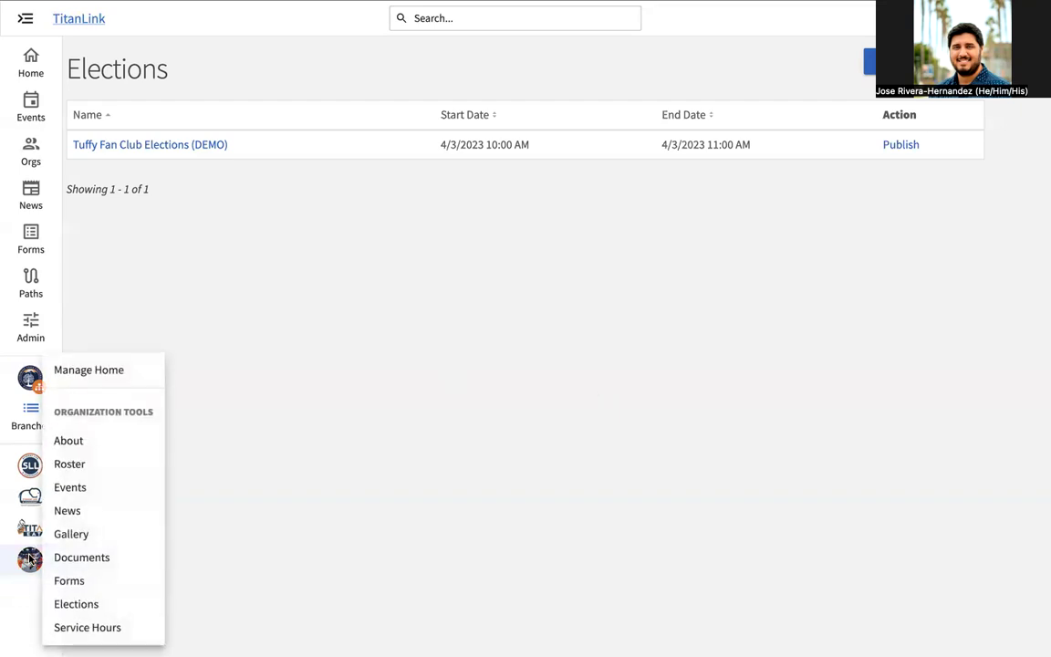
click(97, 626)
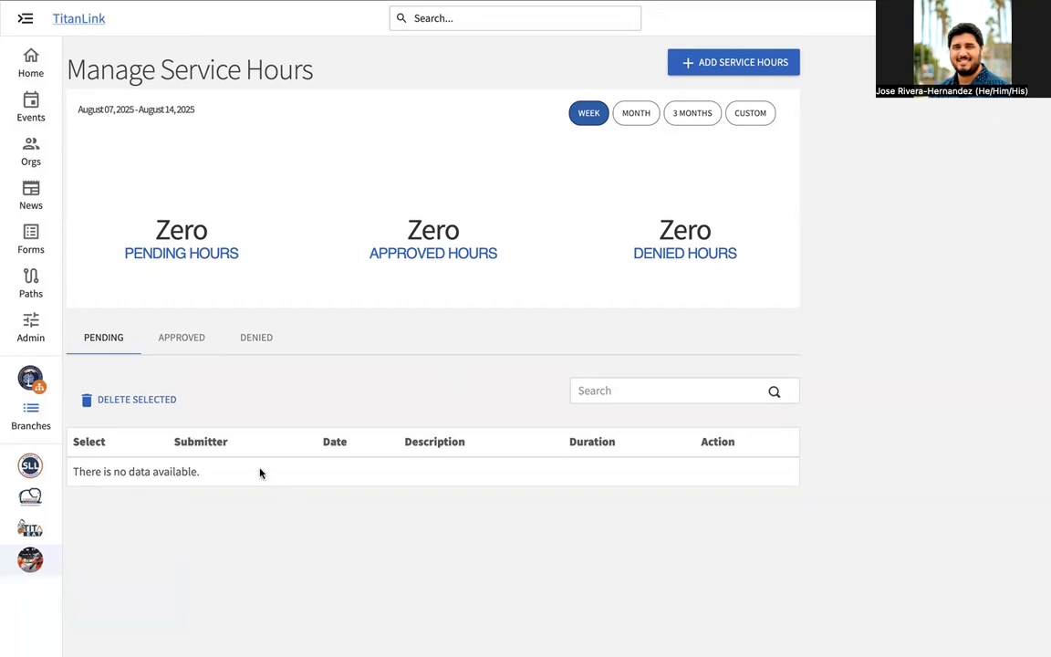
click(320, 394)
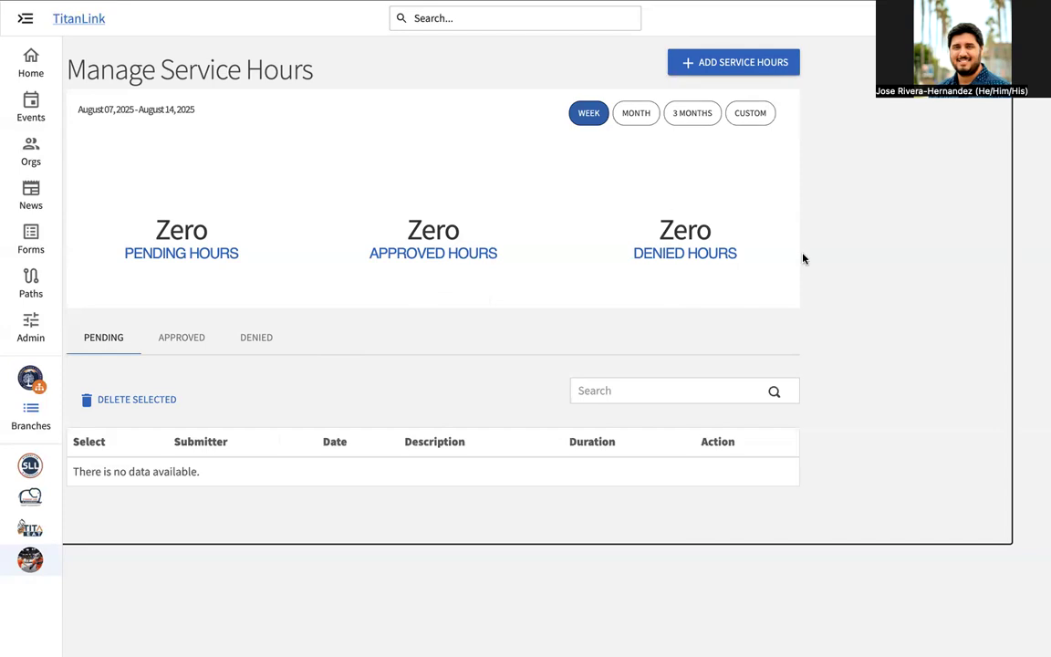
Step: Start a new service hours entry for Tuffy Fan Club (Demo Page) and examine its organization, student, description, date and duration fields
click(712, 63)
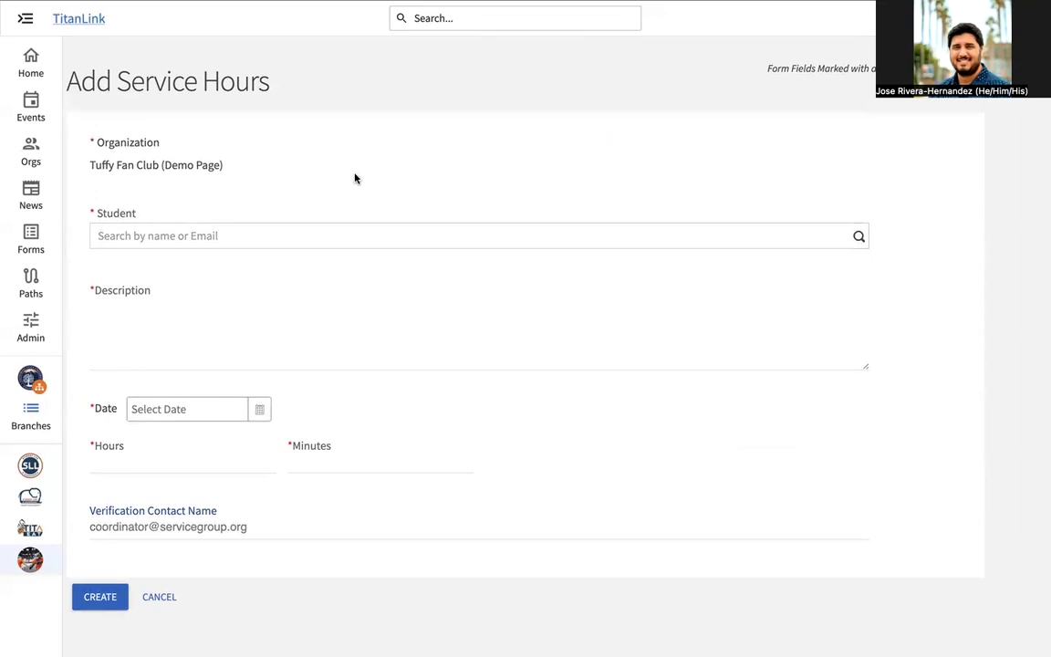
click(296, 164)
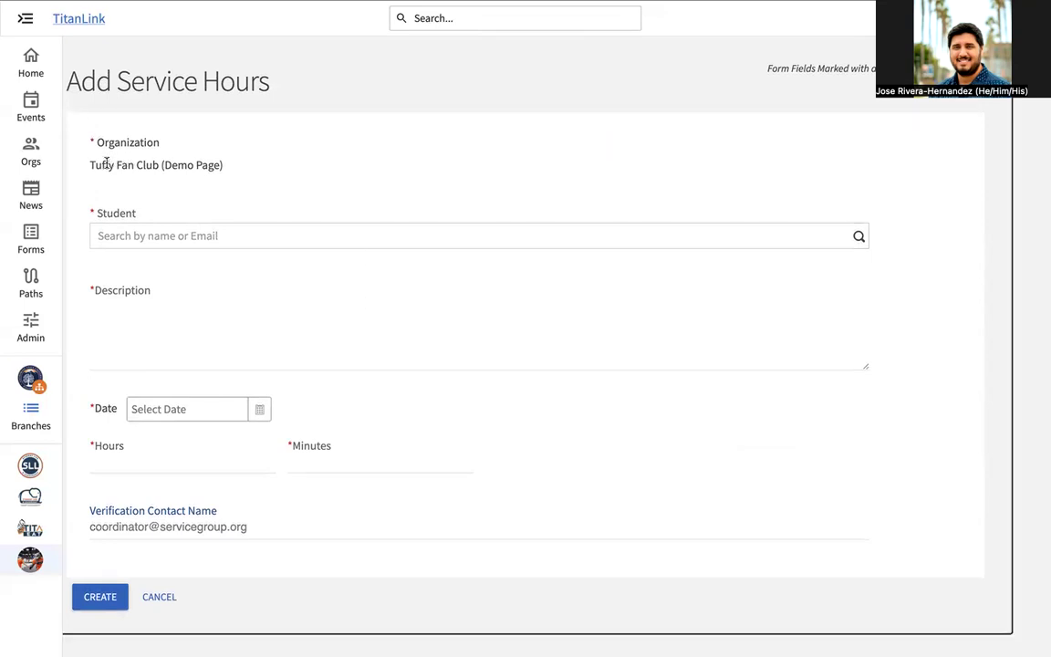
drag(89, 165, 287, 173)
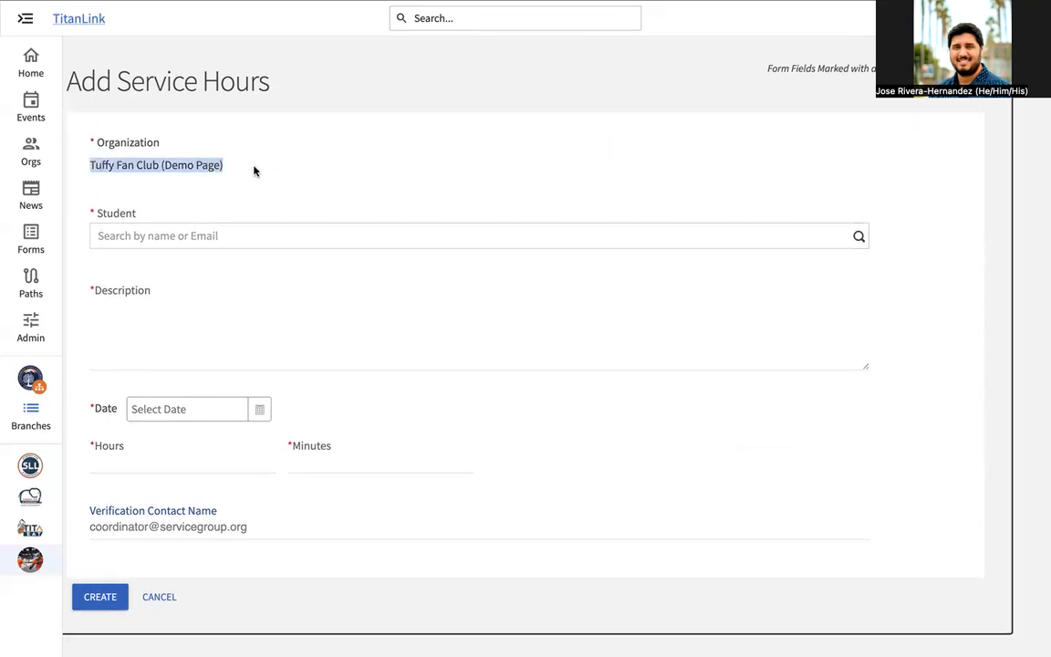
click(254, 169)
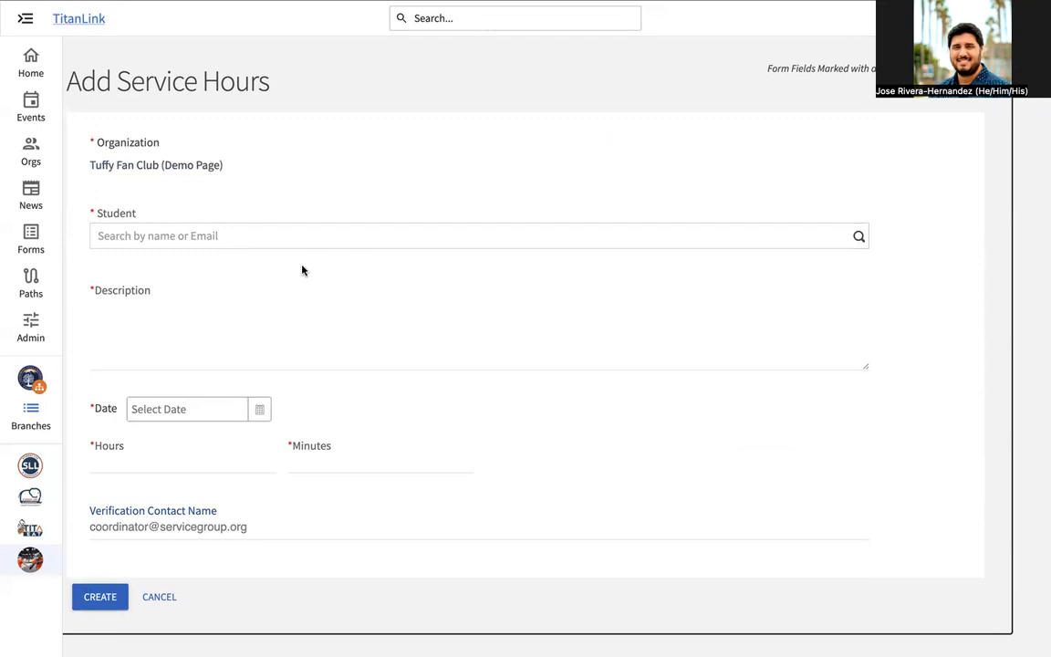
click(187, 318)
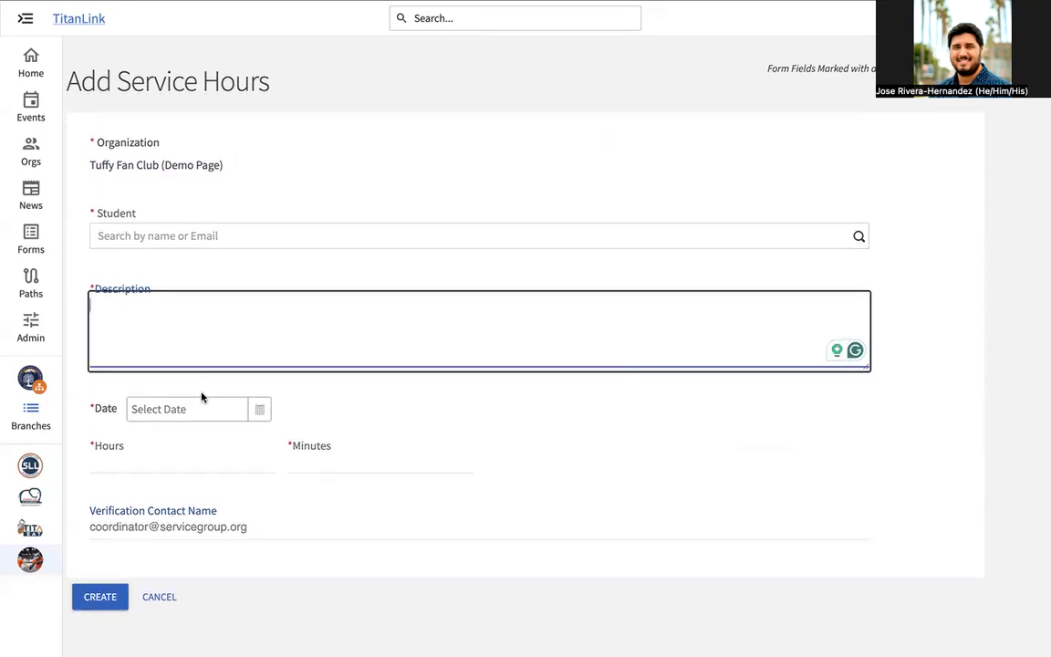
click(346, 462)
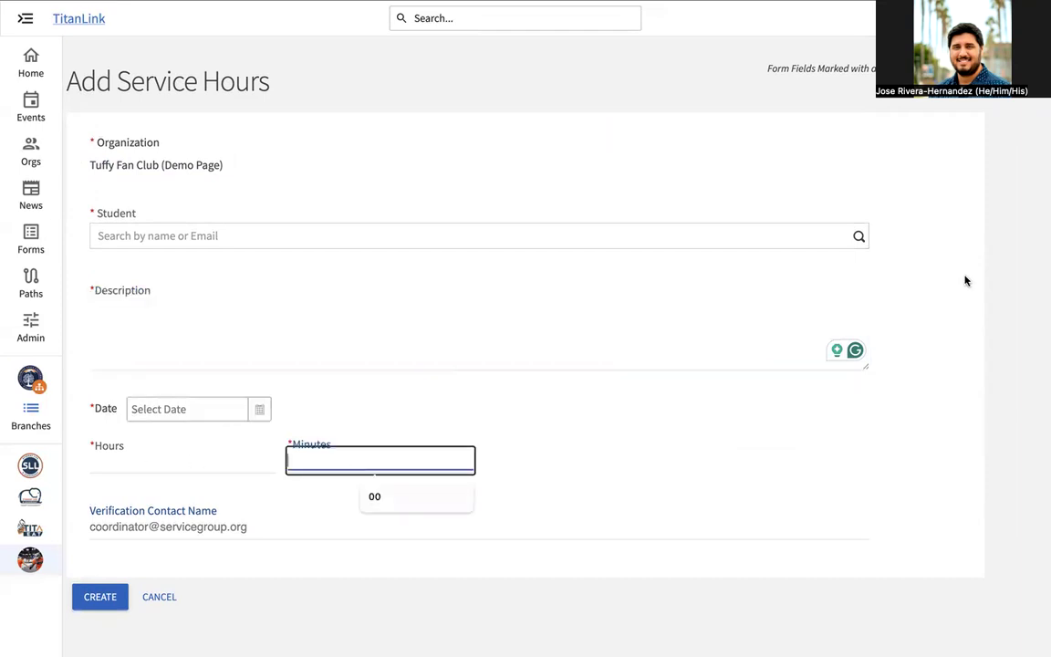
Step: Examine the verification contact field of the new service hours entry, and return to the club's service hours management page without creating it
click(585, 482)
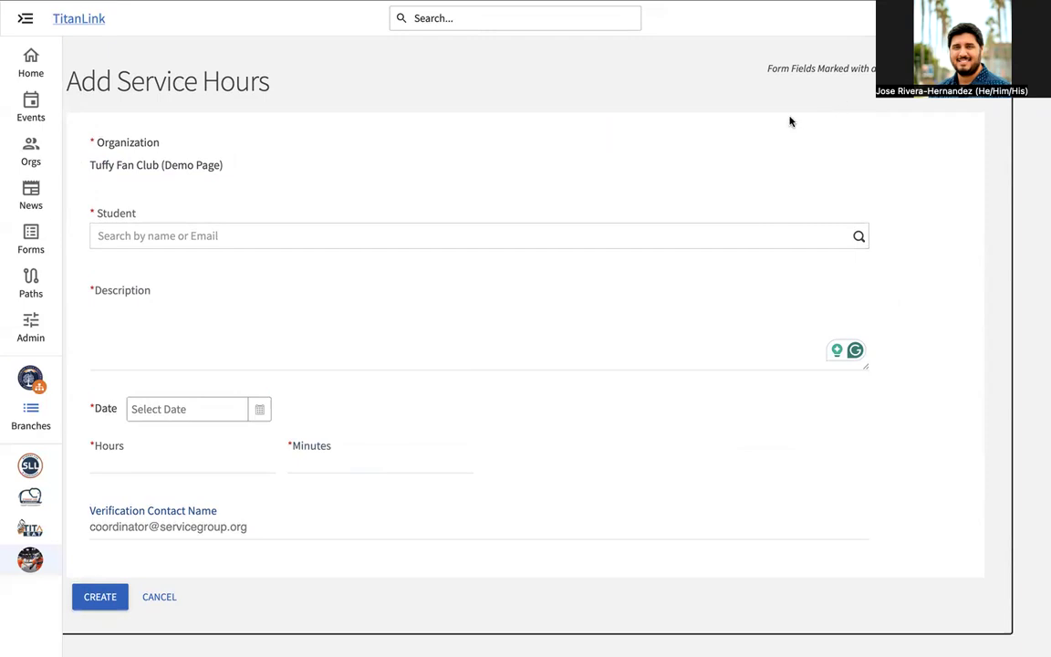
click(260, 527)
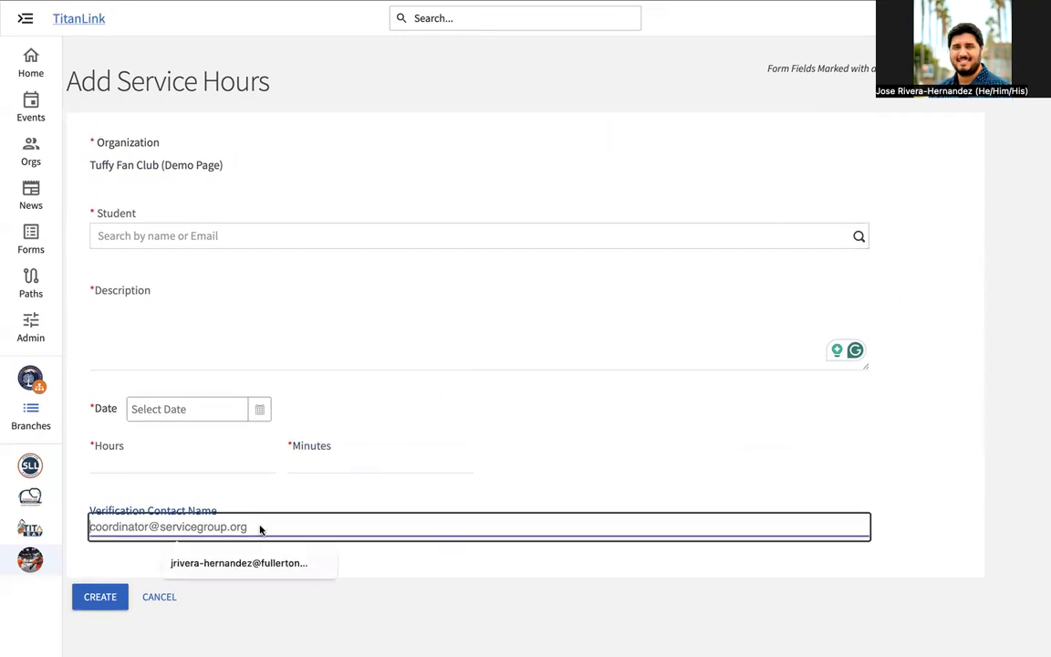
click(370, 553)
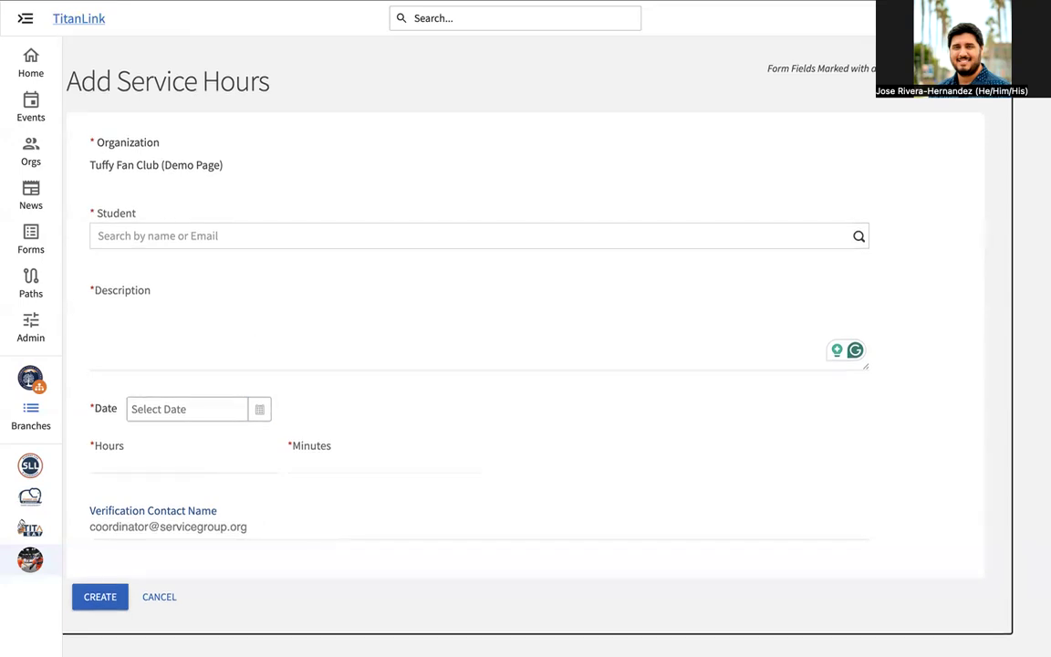
mouse_move(30, 12)
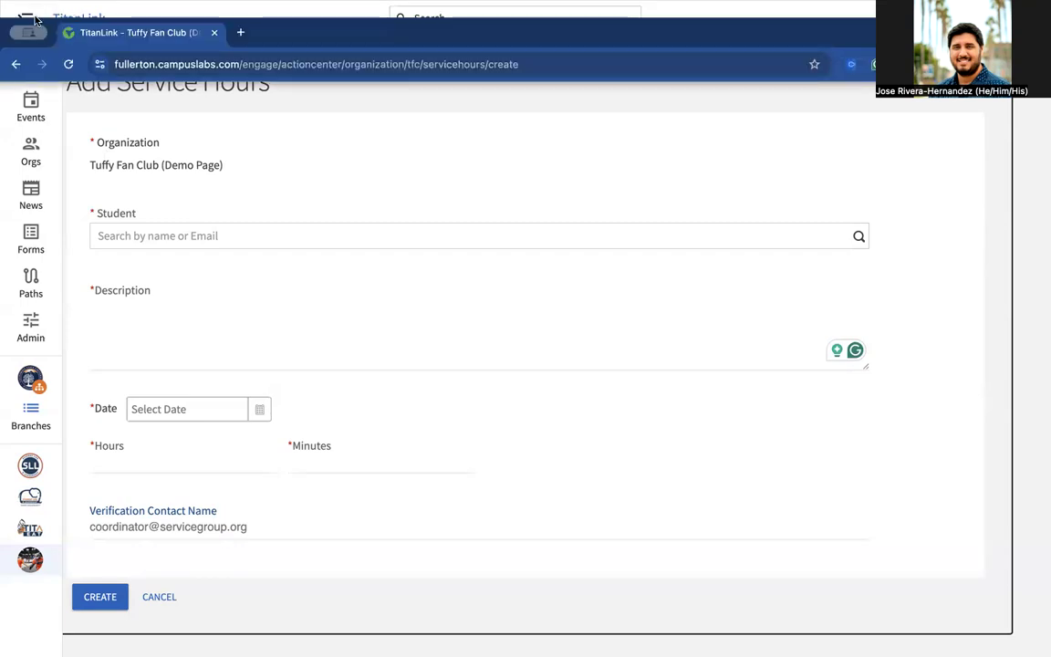
click(17, 63)
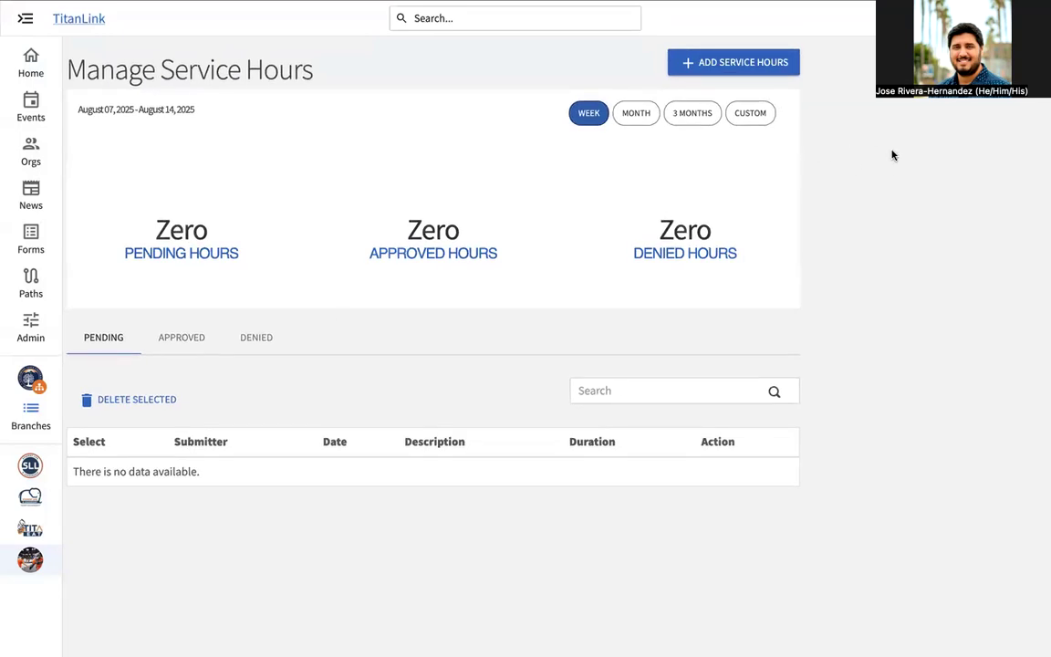
Step: Open the approved service hour record dated 1/31/2024 and examine its submitter, submission time, organization and date
click(498, 268)
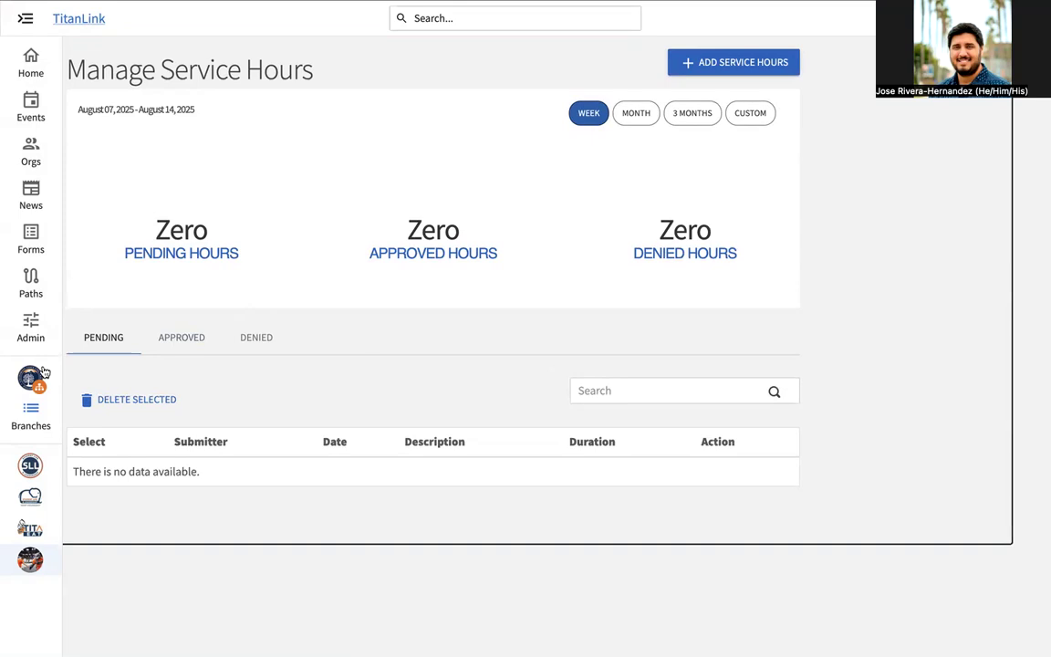
click(182, 345)
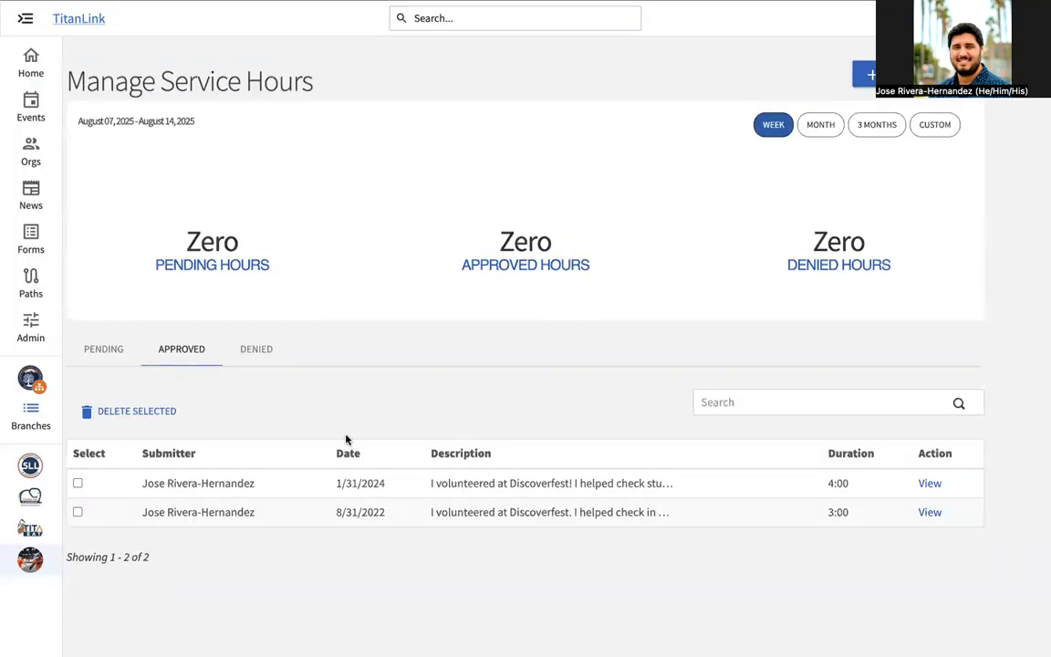
click(928, 484)
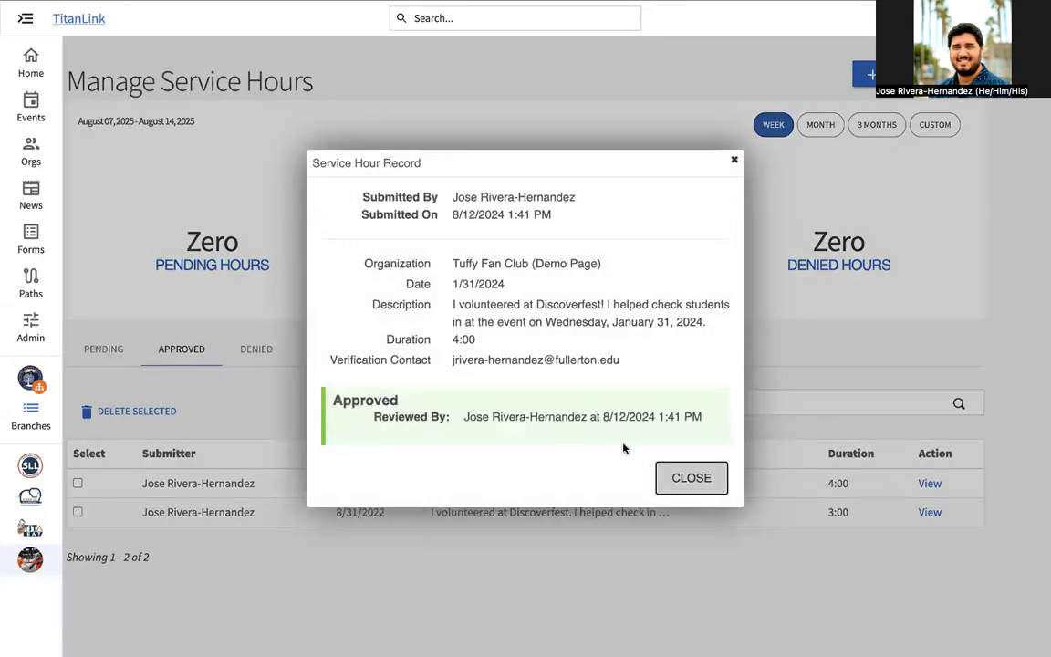
drag(452, 197, 613, 199)
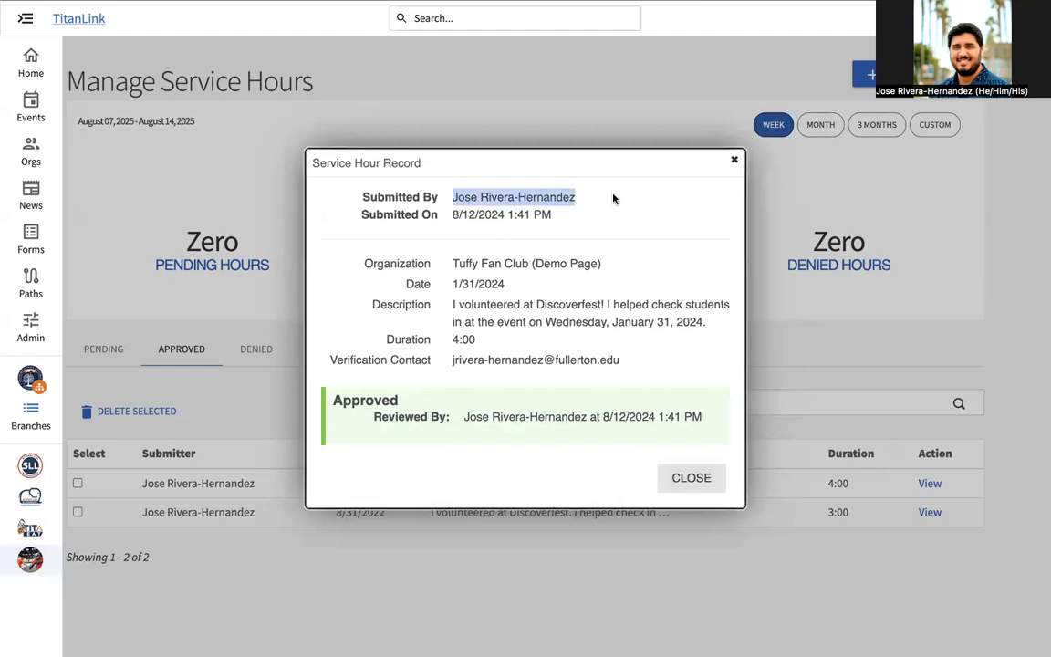
drag(450, 214, 582, 217)
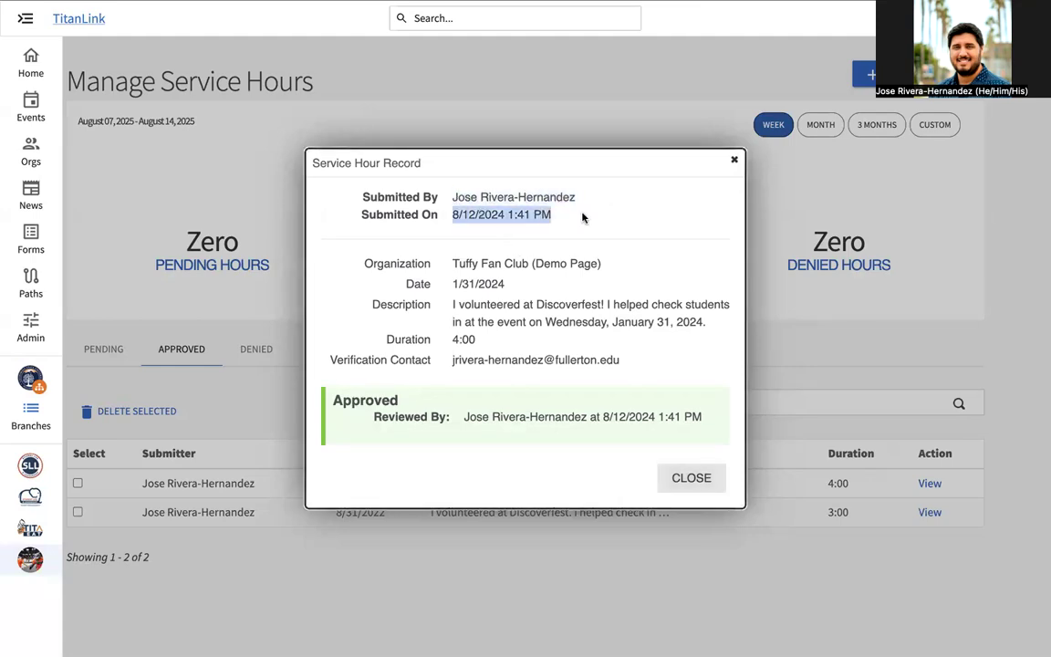
click(436, 258)
drag(446, 263, 633, 268)
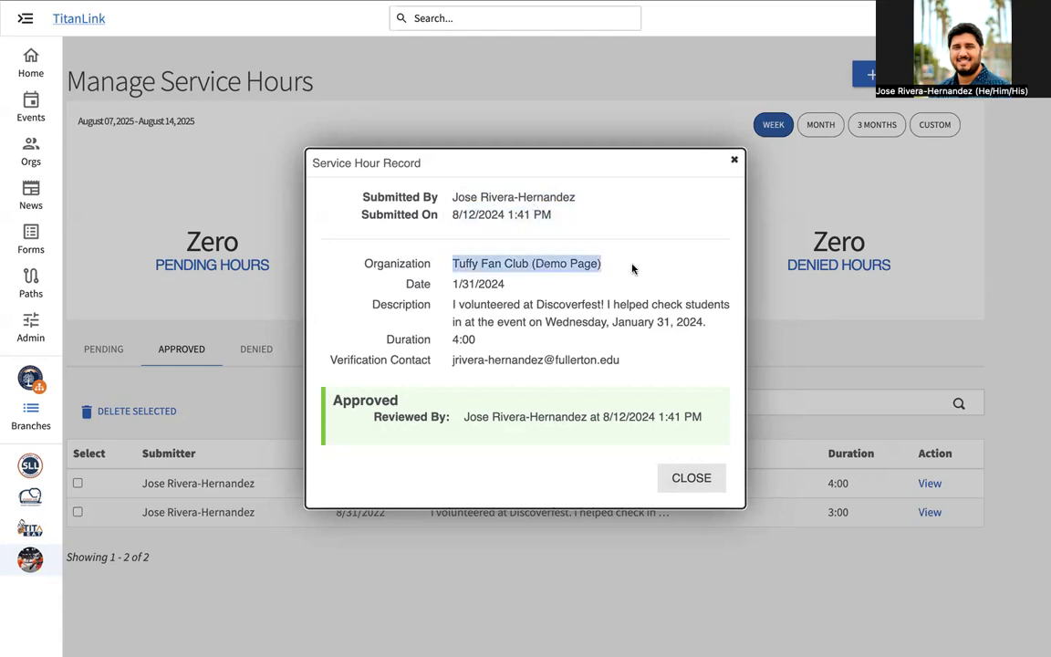
drag(452, 284, 510, 285)
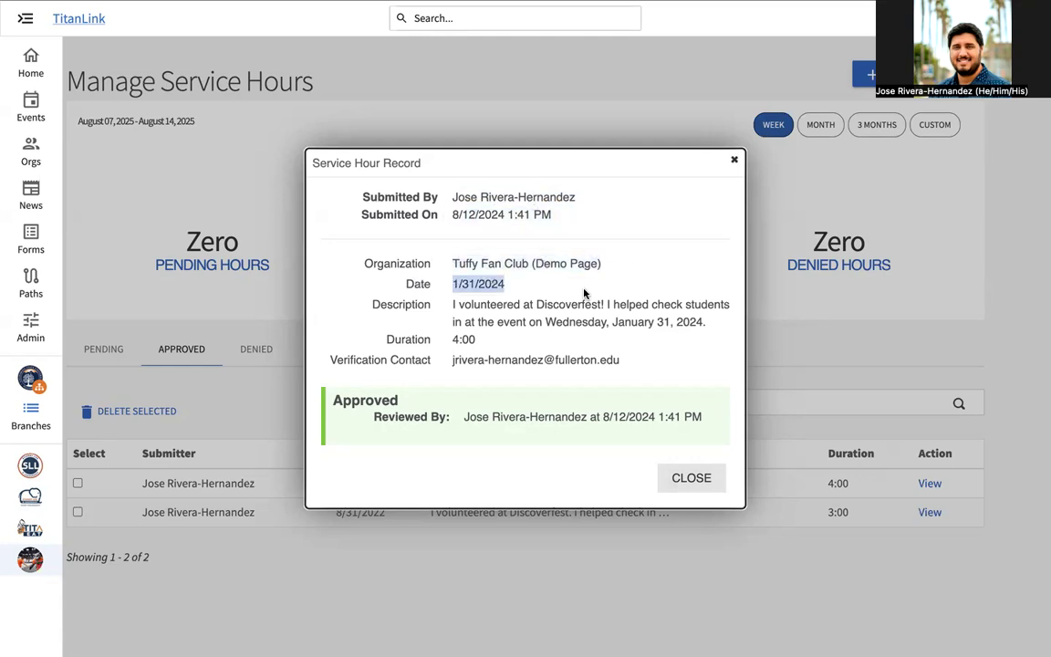
Step: Examine the approved record's description, duration, verification contact and reviewer details, and close the record
click(447, 308)
drag(448, 308, 701, 331)
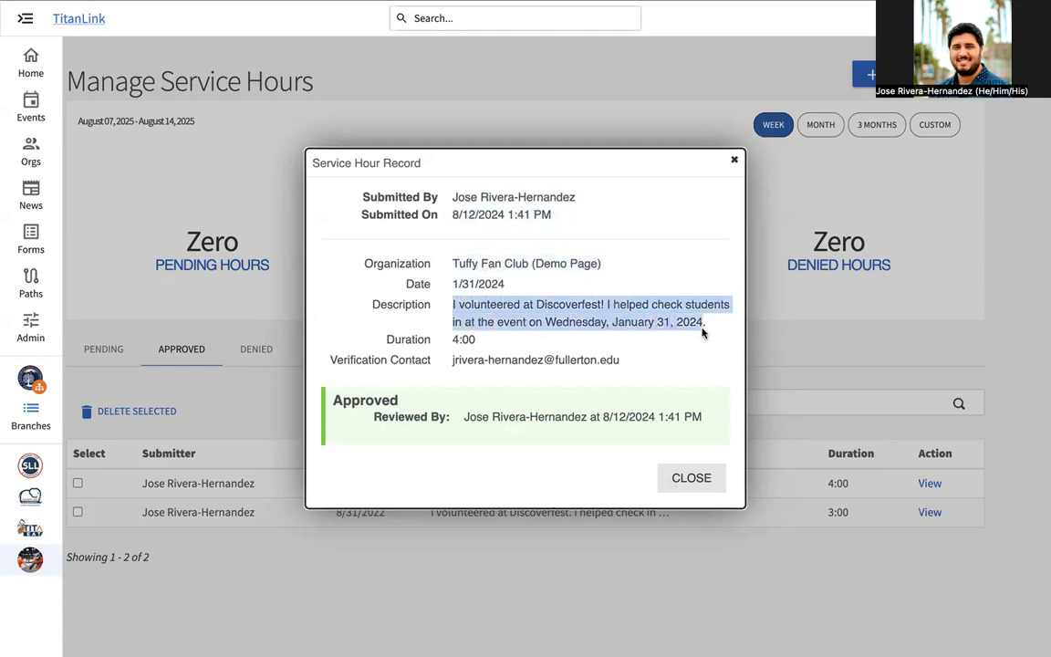
drag(453, 339, 661, 367)
click(450, 361)
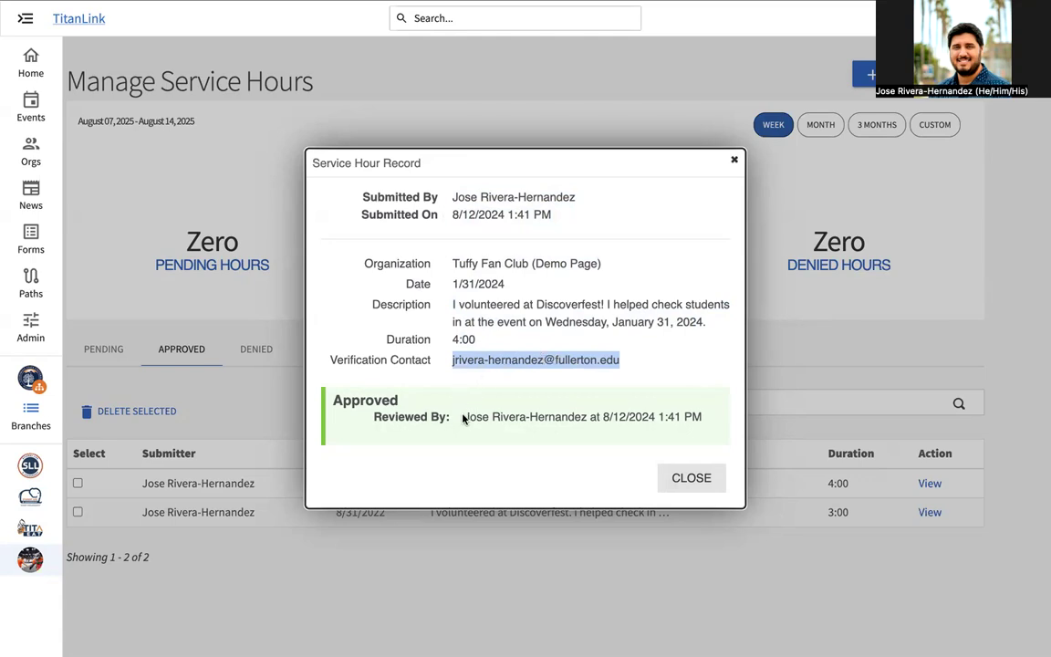
drag(461, 417, 720, 420)
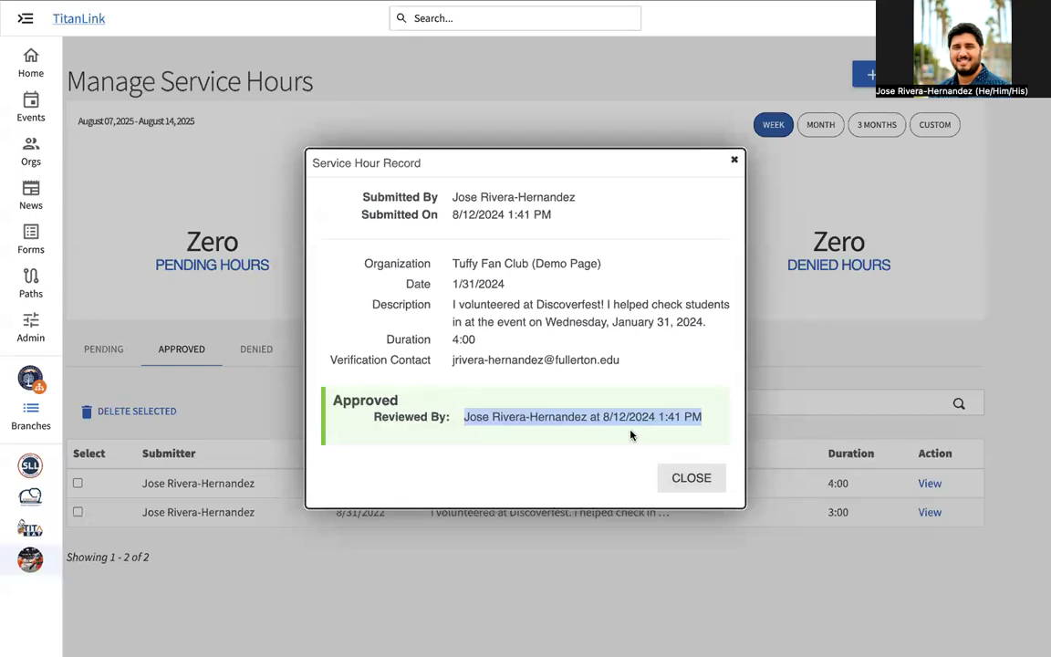
click(710, 485)
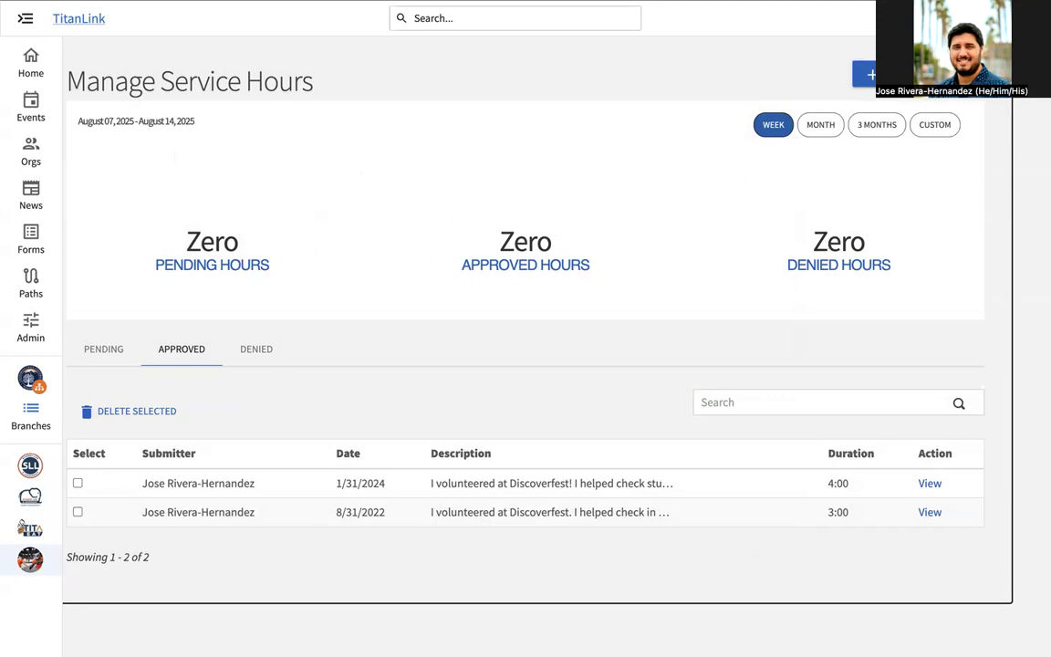
Step: Open the personal My Service Hours page from the account options and review its pending hours list
click(987, 18)
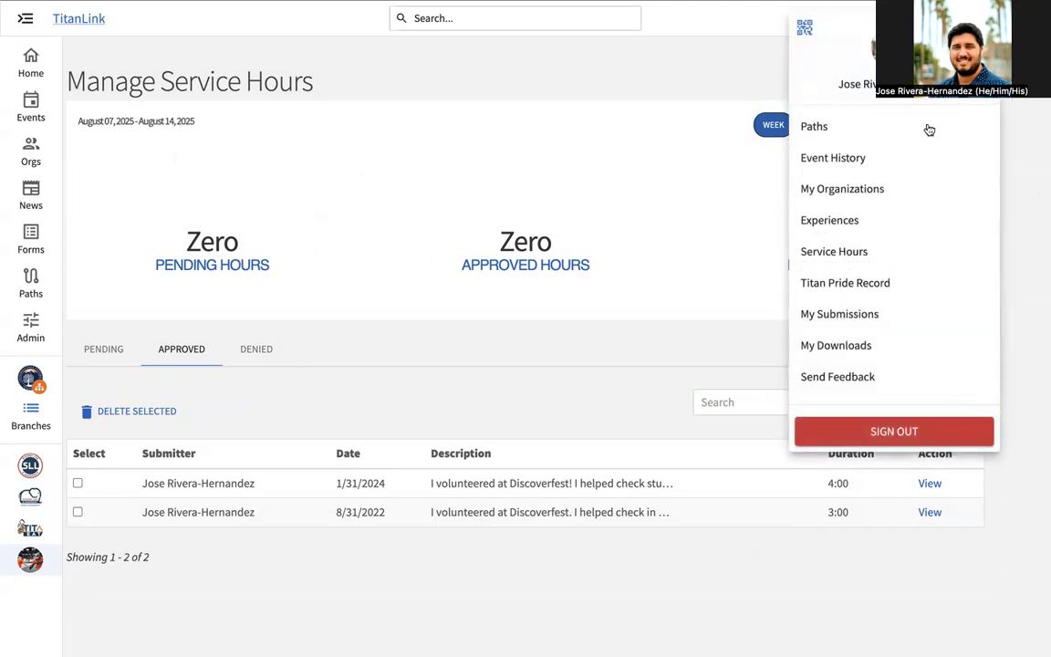
click(858, 255)
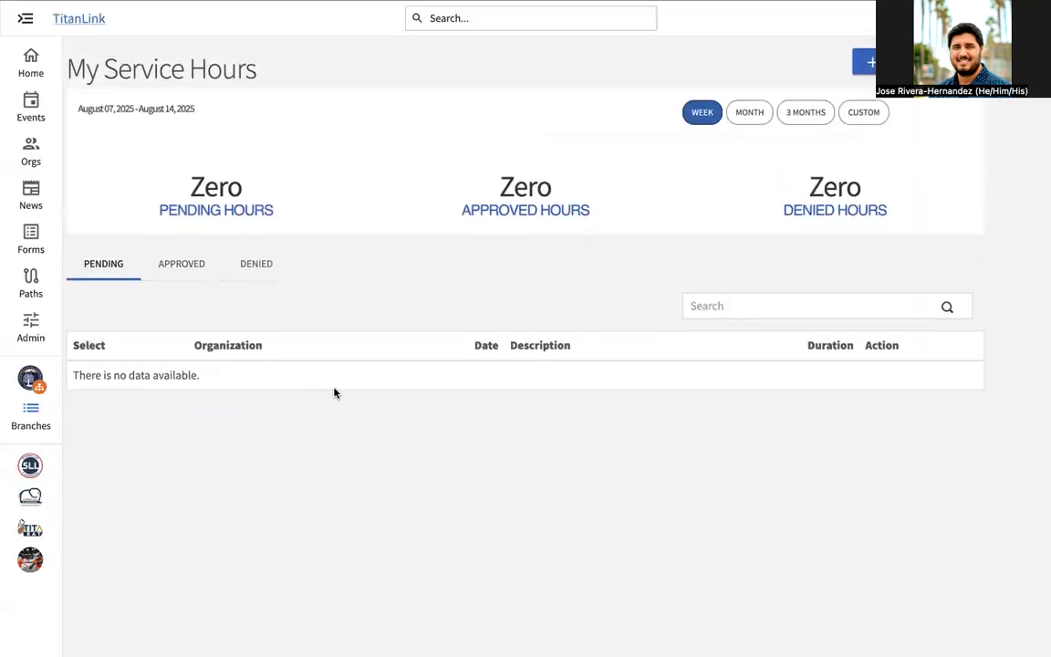
click(200, 375)
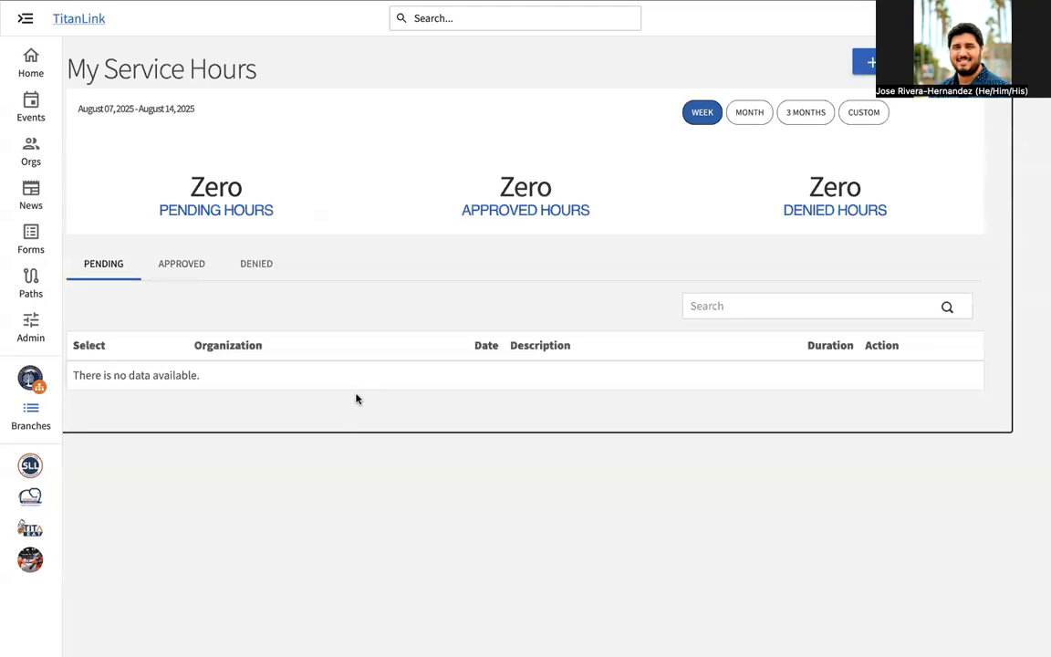
click(736, 499)
Step: Revisit the Tuffy Fan Club's service hours management page, and return to the TitanLink home page
click(34, 566)
click(109, 629)
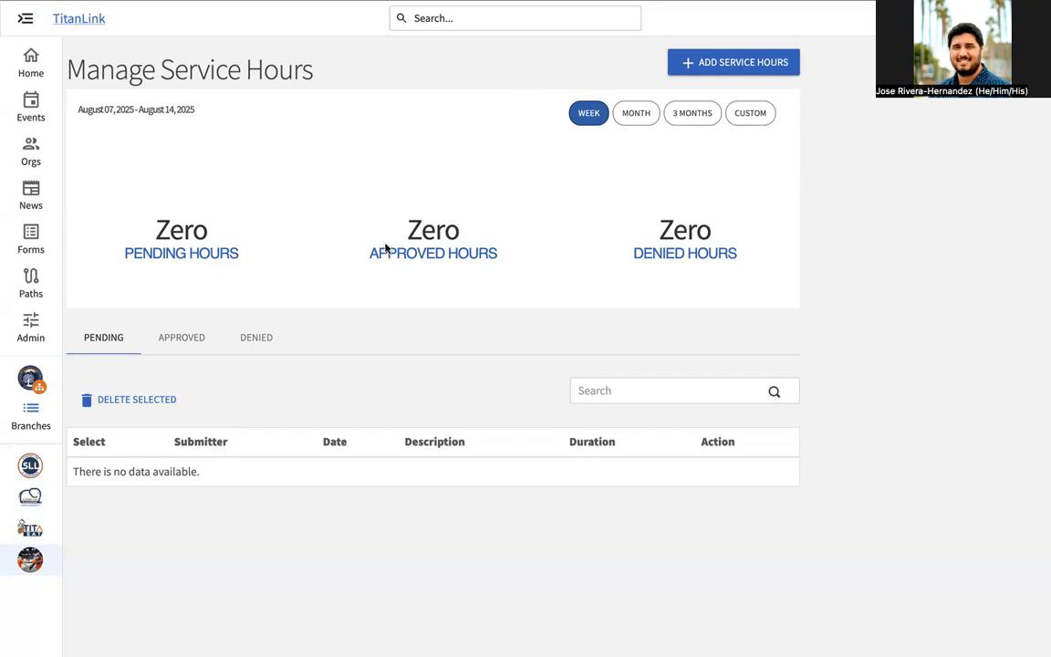
click(30, 57)
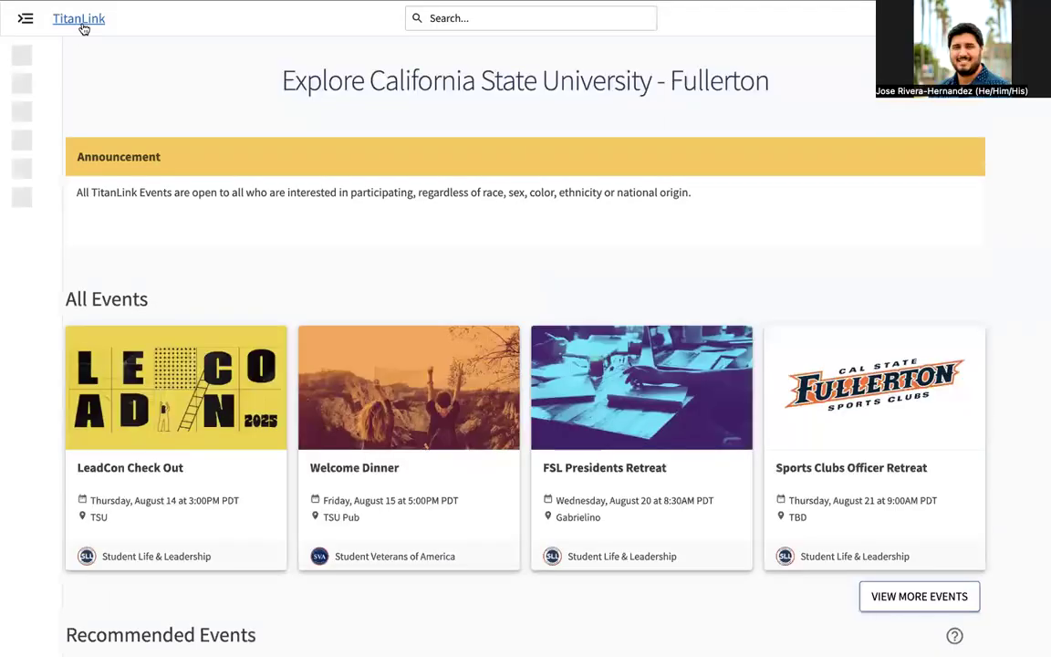